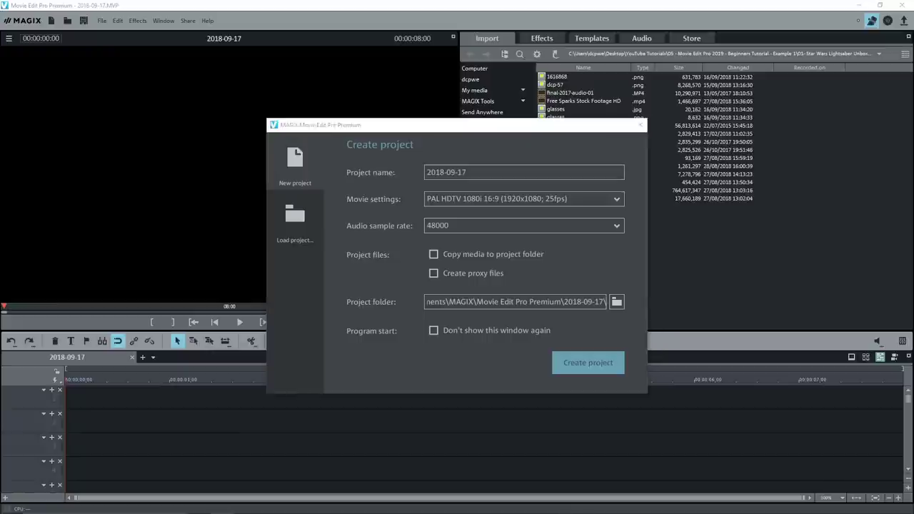
# Step: Name the new project "Star Wars Lightsaber Unboxing - " followed by the presenter's name, and view the available movie settings
pyautogui.click(471, 168)
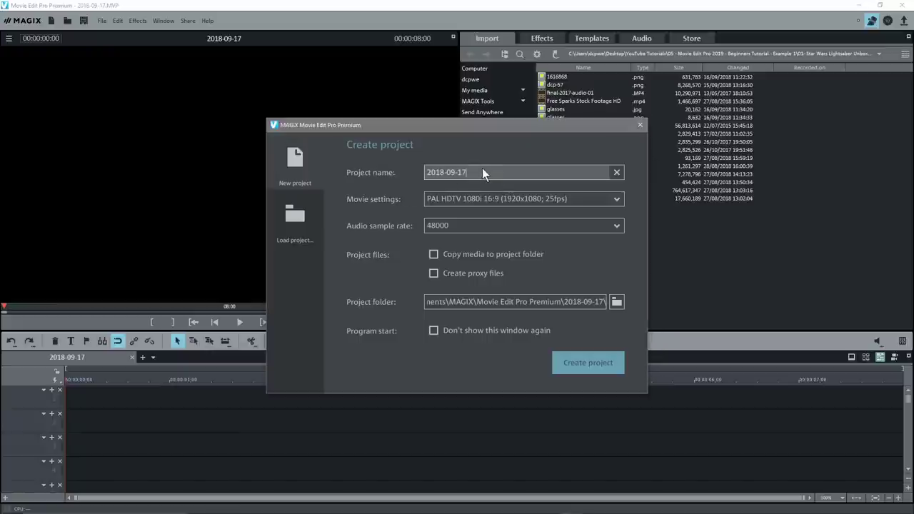
pyautogui.write('Star Wars Lightsaber Unboxing - Mr King')
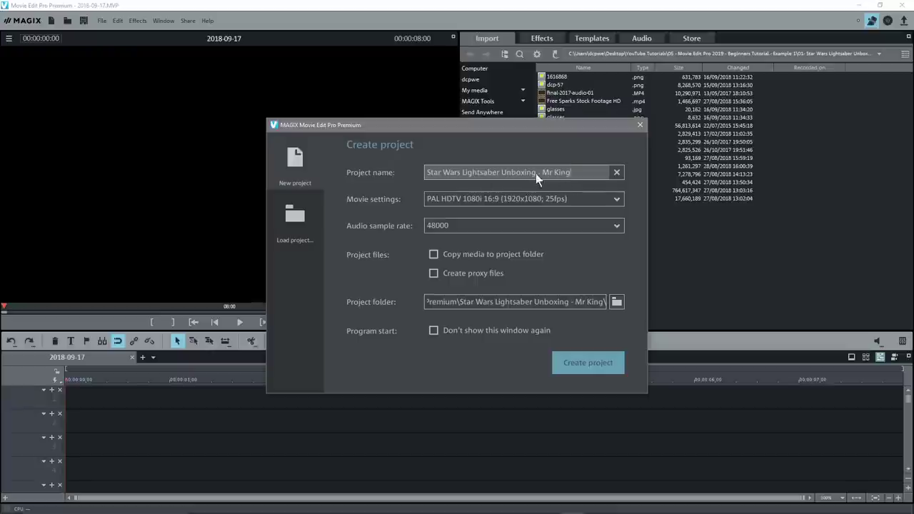
pyautogui.click(451, 204)
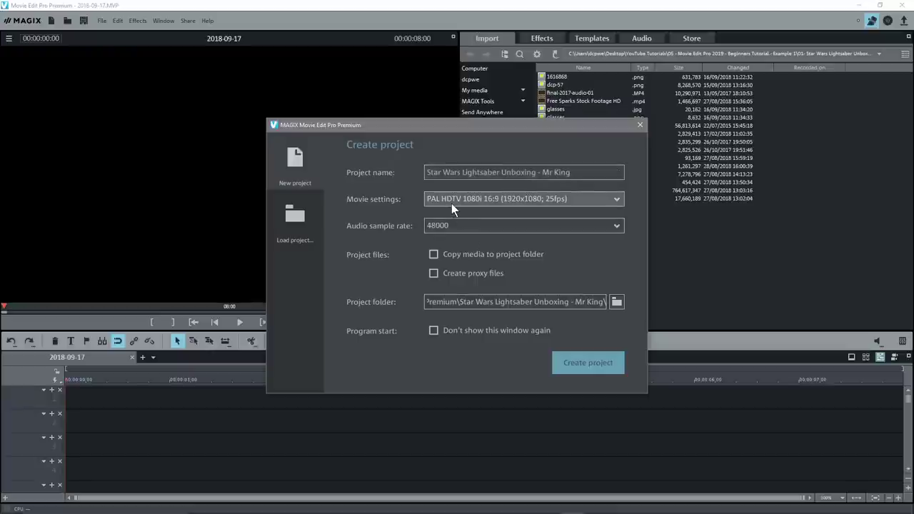
pyautogui.click(452, 204)
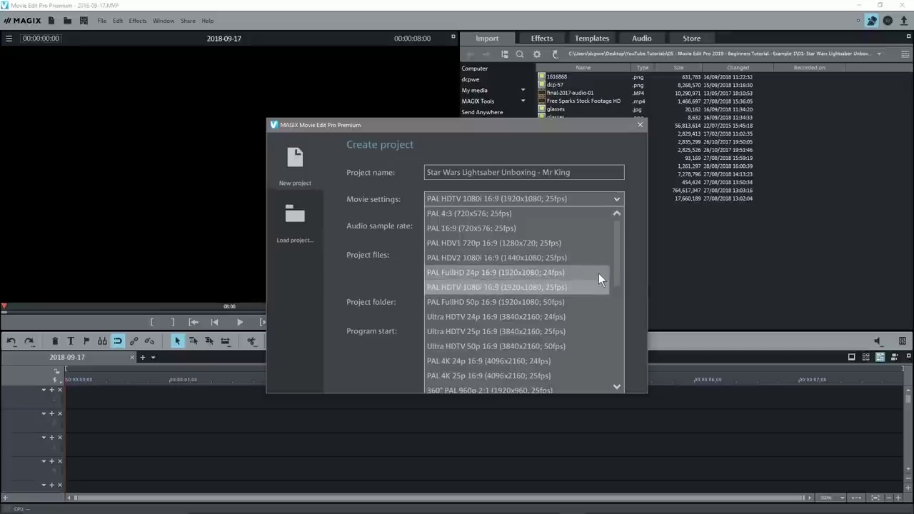
# Step: In File Explorer, check the frame width, frame height and frame rate of VID_20180824_202656.mp4 in its file properties
pyautogui.moveTo(913, 90); pyautogui.dragTo(290, 65)
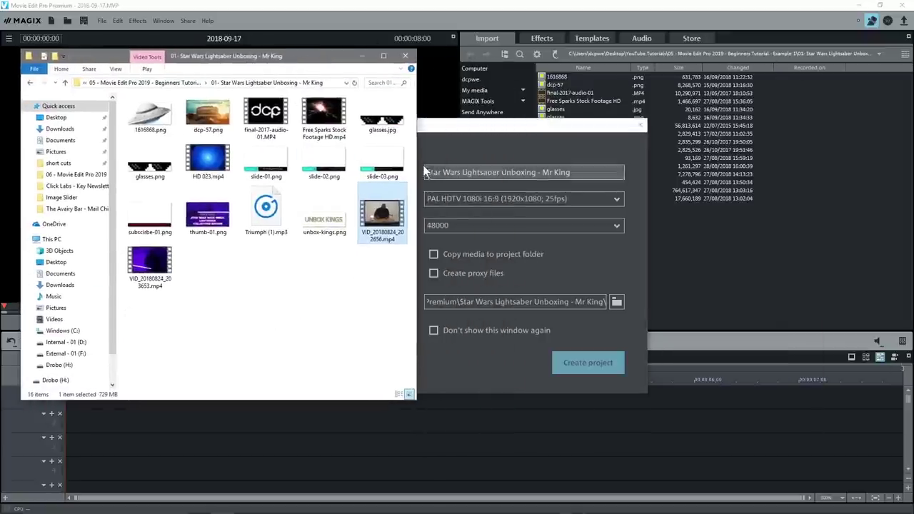
pyautogui.click(27, 107)
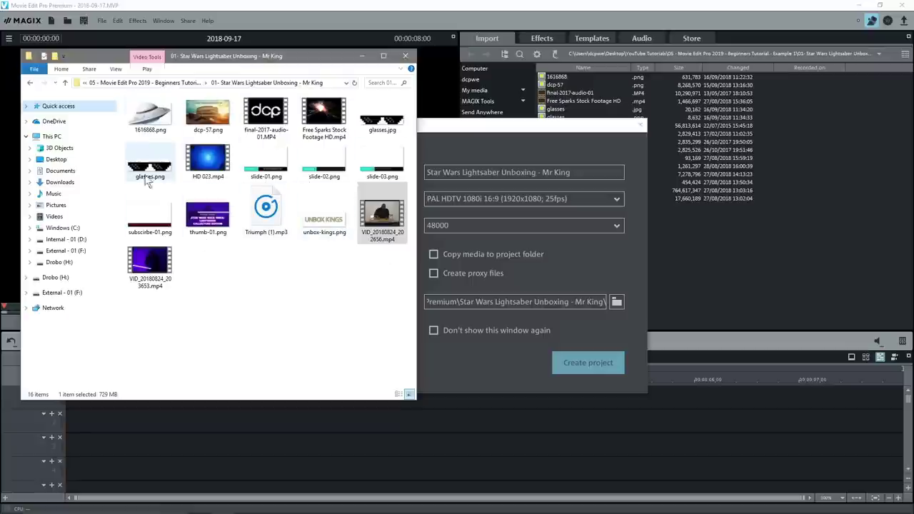
pyautogui.rightClick(380, 218)
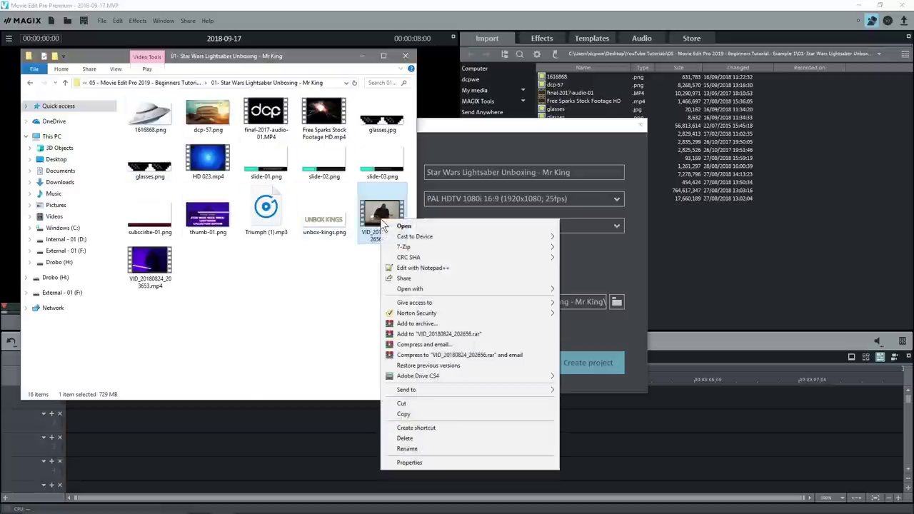
pyautogui.click(410, 462)
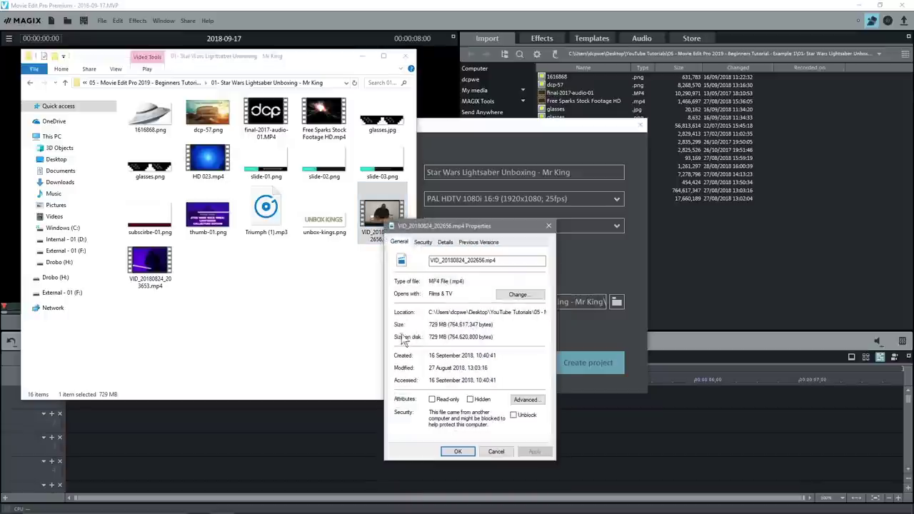
pyautogui.click(445, 242)
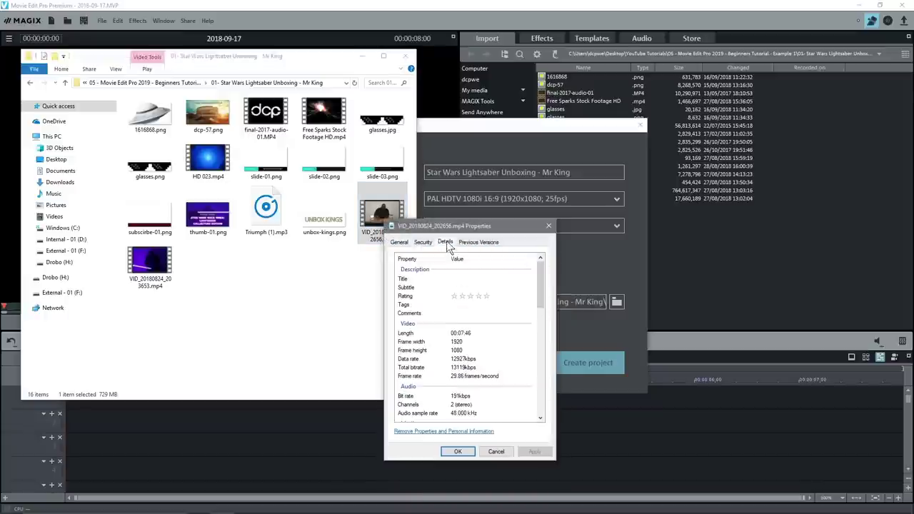
pyautogui.click(456, 377)
pyautogui.click(458, 350)
pyautogui.click(455, 334)
pyautogui.click(456, 341)
pyautogui.click(456, 350)
pyautogui.click(457, 376)
pyautogui.click(457, 341)
pyautogui.click(457, 350)
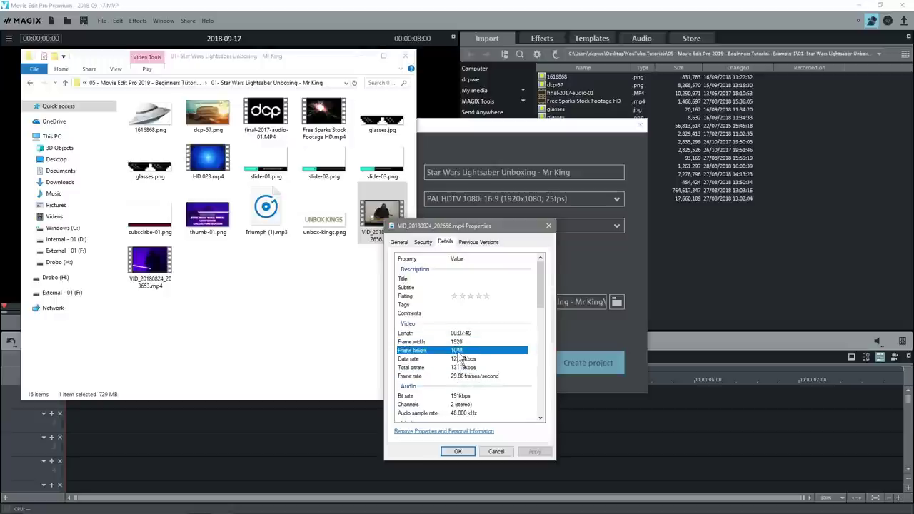
pyautogui.click(549, 226)
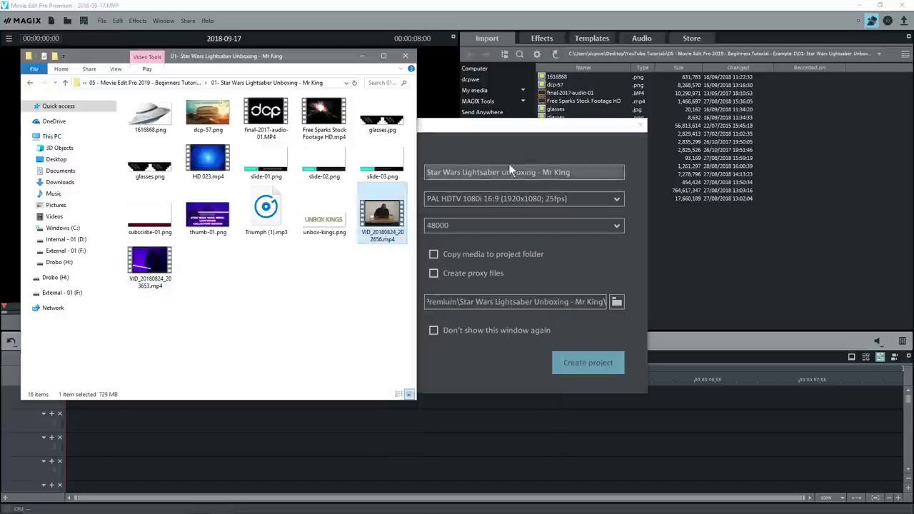
# Step: Set the movie settings to NTSC HDTV 1080i 16:9 (1920x1080; 29.97fps) and keep the audio sample rate at 48000
pyautogui.click(507, 136)
pyautogui.click(546, 200)
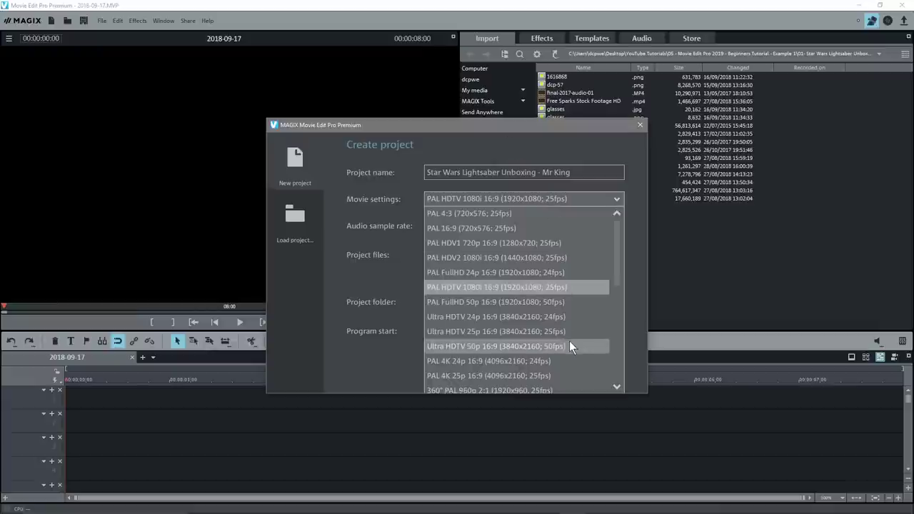
pyautogui.scroll(-6, 570, 346)
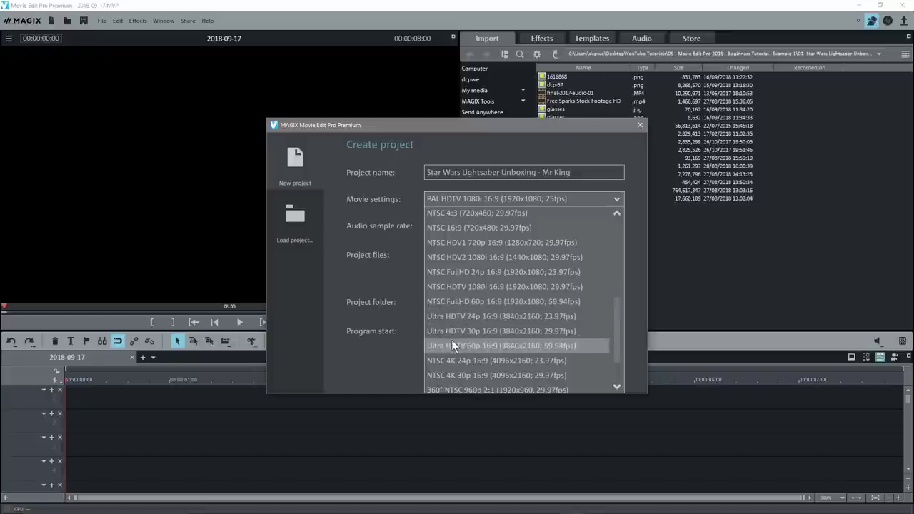
pyautogui.scroll(-1, 466, 331)
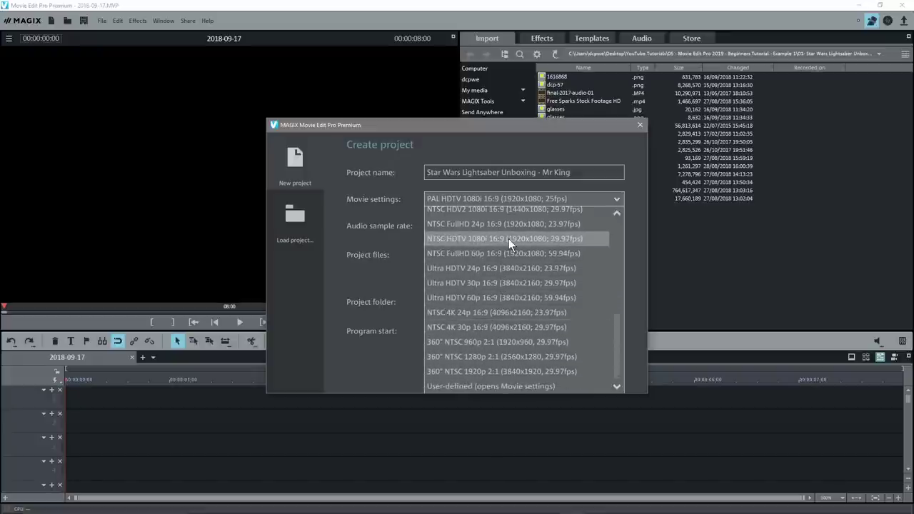
pyautogui.click(565, 238)
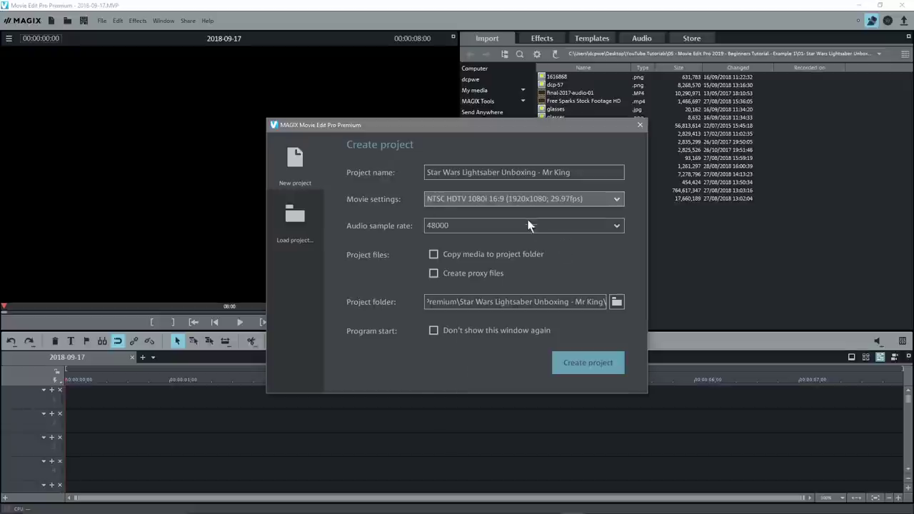
pyautogui.click(460, 227)
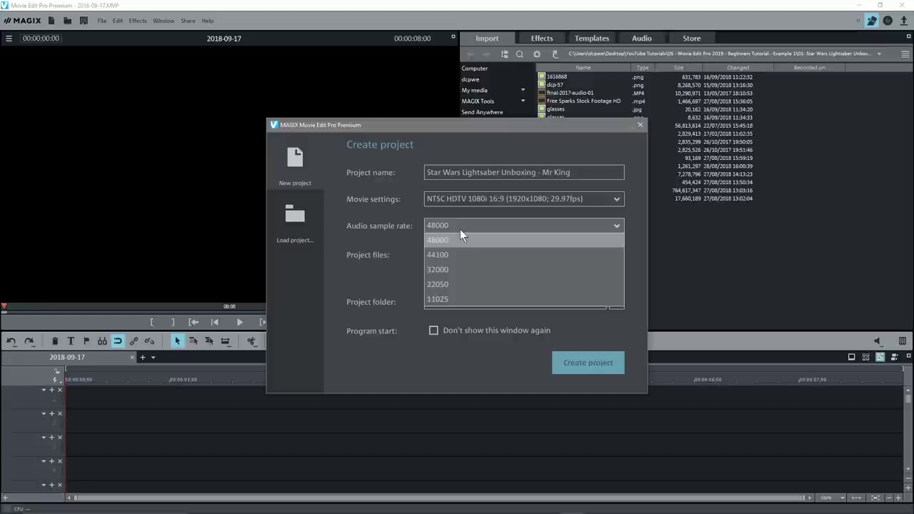
pyautogui.click(426, 229)
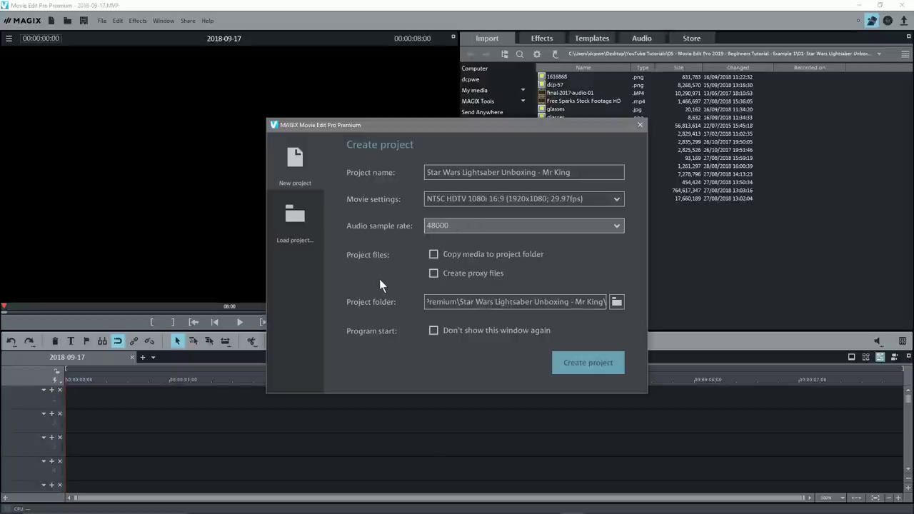
# Step: Set the project folder to the "01- Star Wars Lightsaber Unboxing" folder within YouTube Tutorials' "05 - Movie Edit Pro 2019" folder, and create the project
pyautogui.click(616, 301)
pyautogui.scroll(-2, 424, 306)
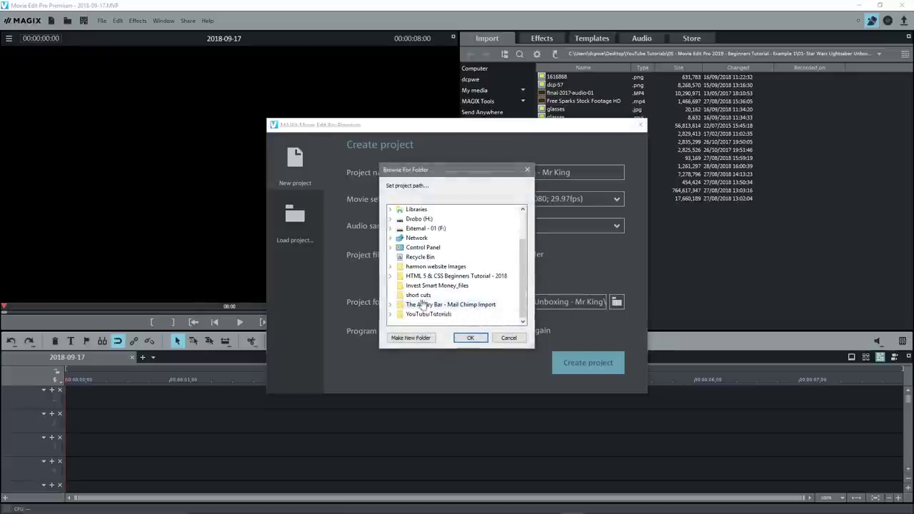
pyautogui.click(390, 314)
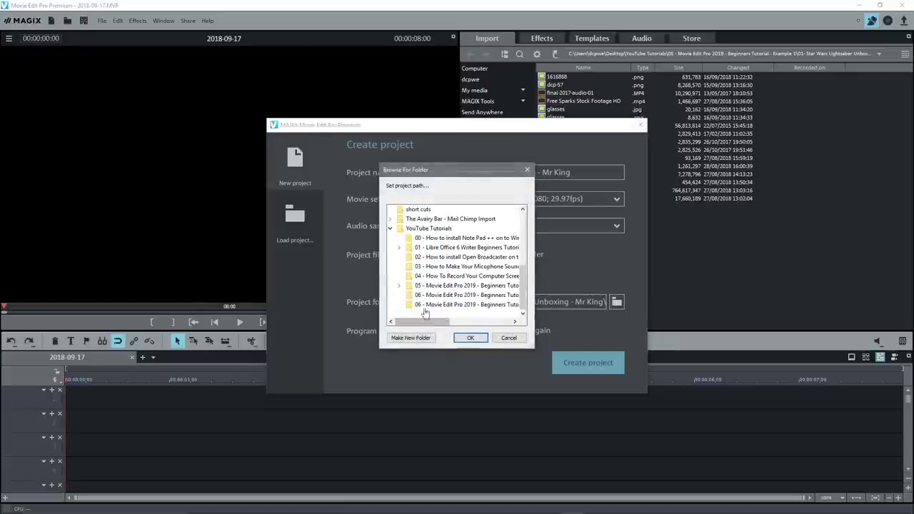
pyautogui.click(399, 285)
pyautogui.click(438, 295)
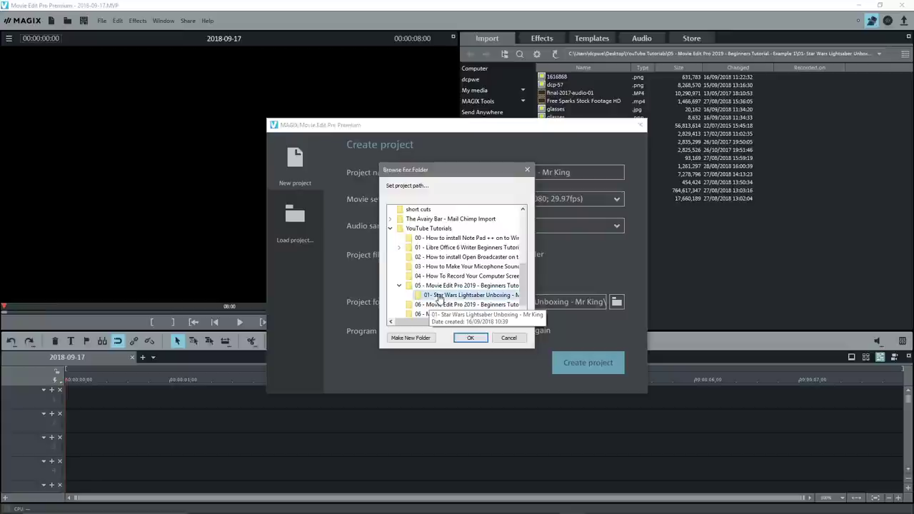
pyautogui.click(466, 337)
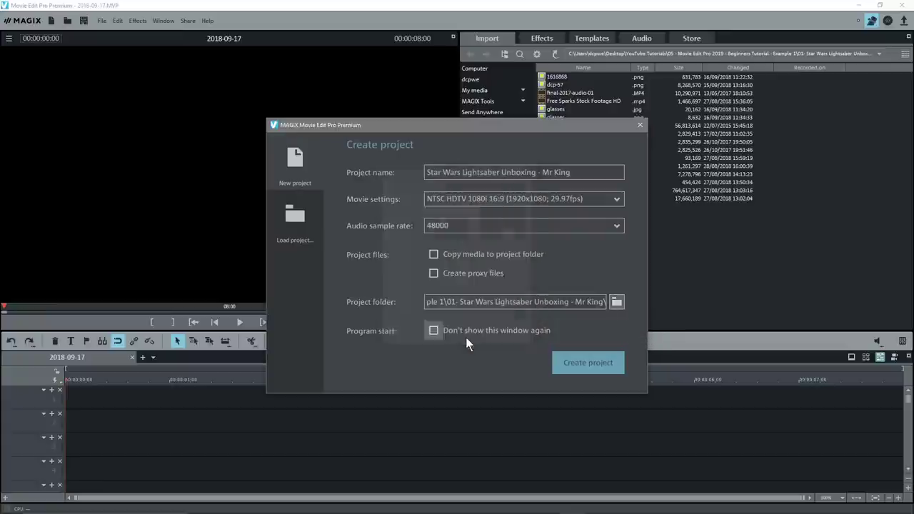
pyautogui.click(584, 363)
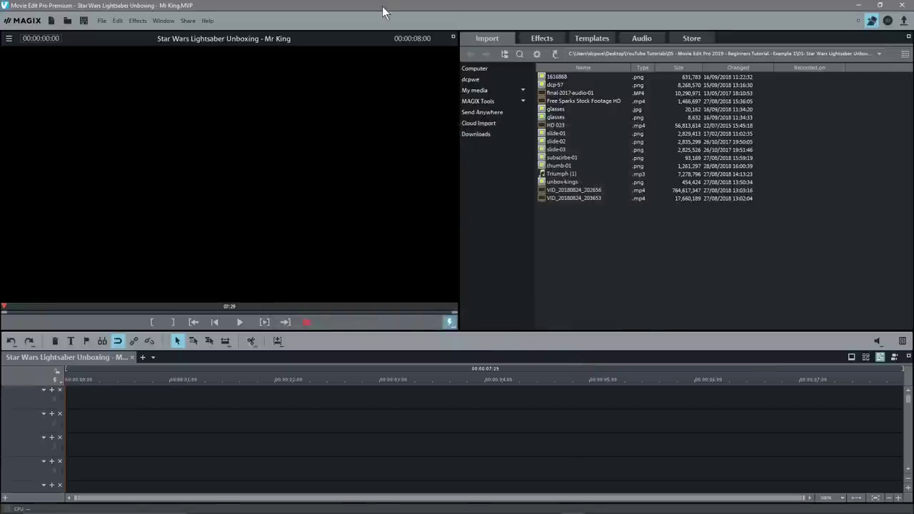
# Step: View the contents of the Star Wars Lightsaber Unboxing folder in File Explorer, and move its window out of the way
pyautogui.rightClick(363, 505)
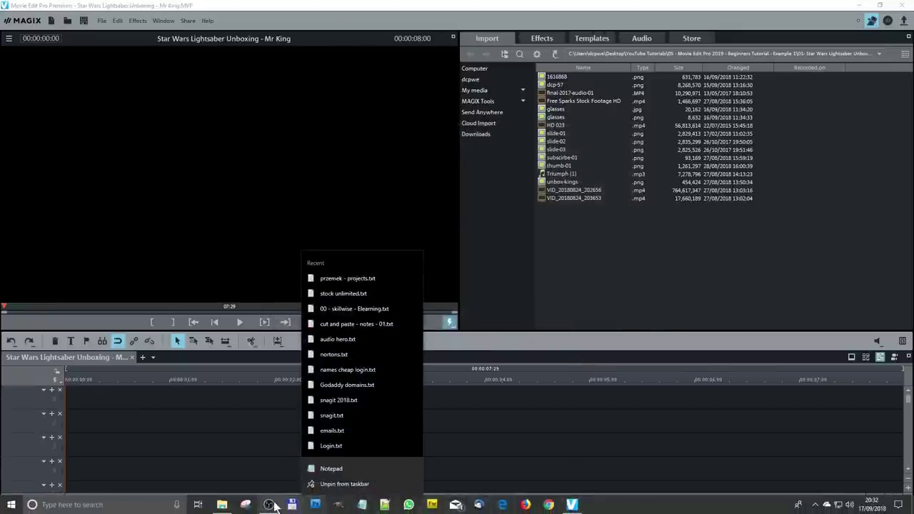
pyautogui.click(223, 505)
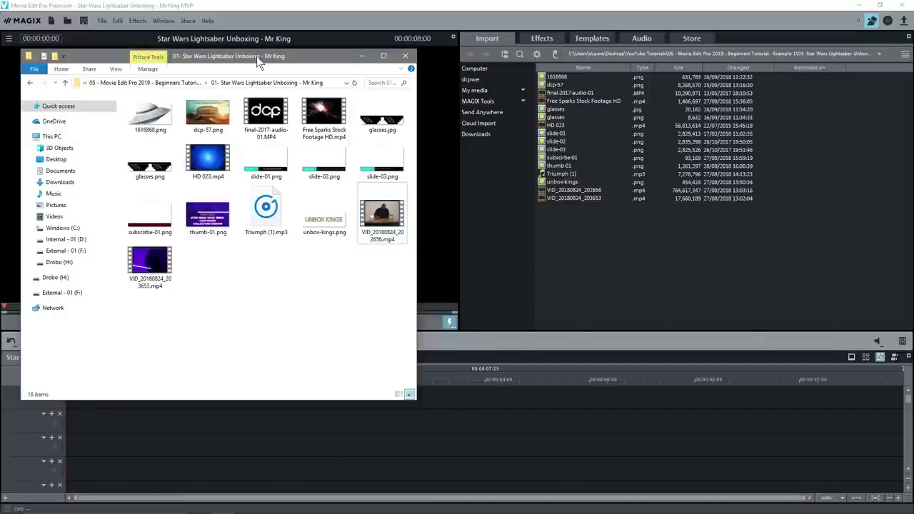
pyautogui.moveTo(257, 56); pyautogui.dragTo(913, 105)
# Step: Save the project under its existing name in the "01- Star Wars Lightsaber Unboxing" folder within YouTube Tutorials on the Desktop
pyautogui.click(84, 22)
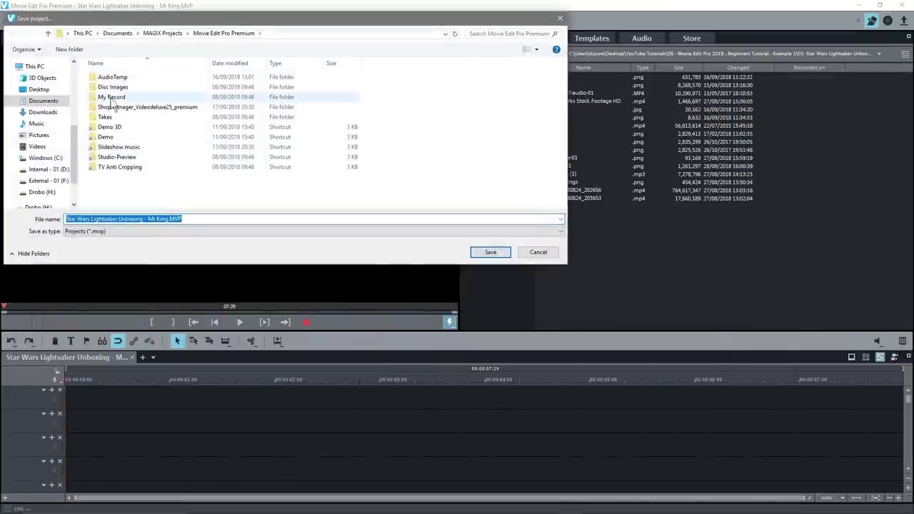
pyautogui.click(39, 90)
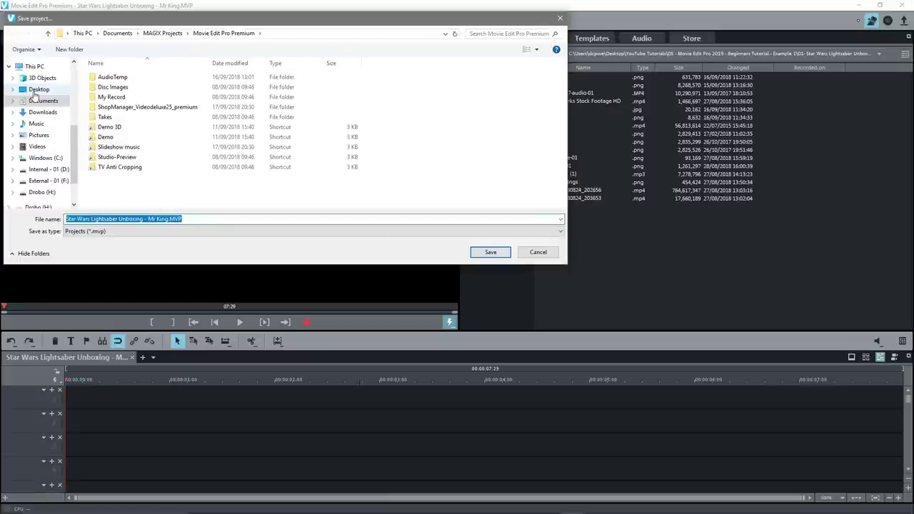
pyautogui.doubleClick(110, 135)
pyautogui.click(153, 130)
pyautogui.doubleClick(154, 129)
pyautogui.doubleClick(133, 79)
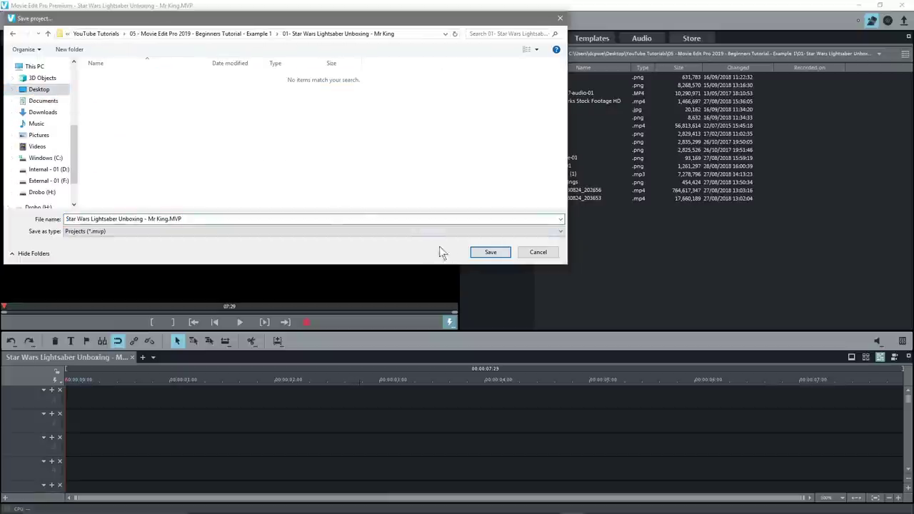
pyautogui.click(490, 253)
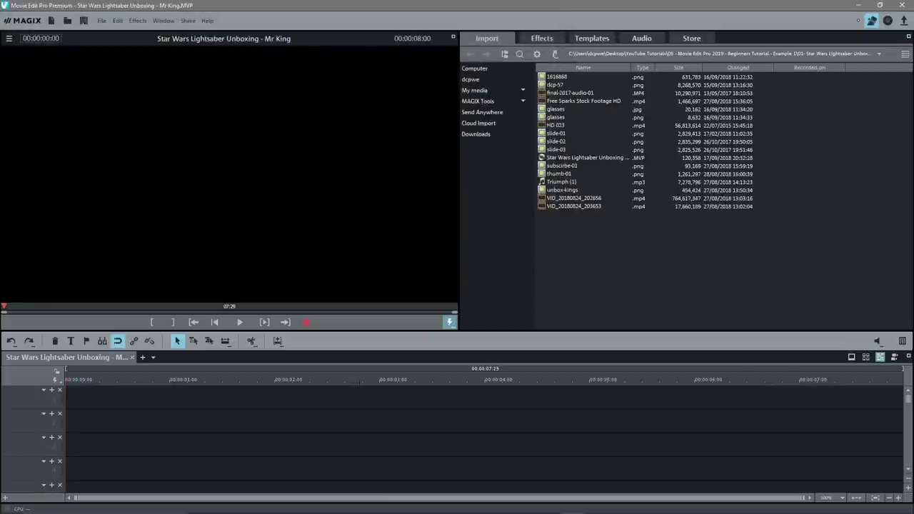
# Step: Check the media folder in File Explorer for the saved MVP project file, and move the window off the editor
pyautogui.hotkey('alt', 'Tab')
pyautogui.click(410, 226)
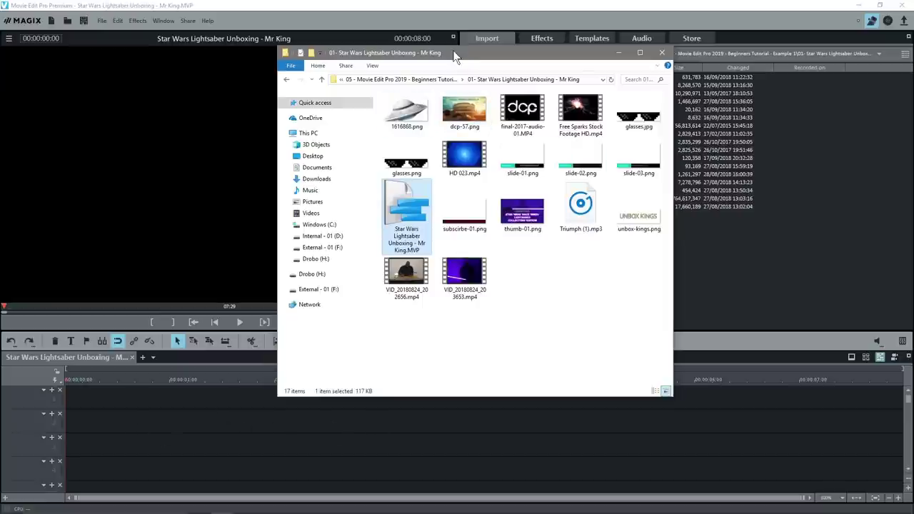
pyautogui.moveTo(438, 53); pyautogui.dragTo(913, 81)
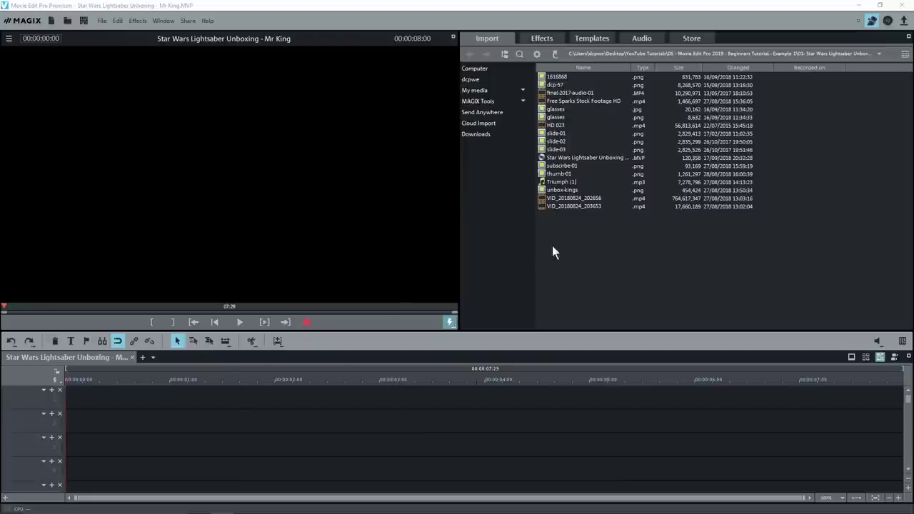
pyautogui.moveTo(913, 107); pyautogui.dragTo(500, 78)
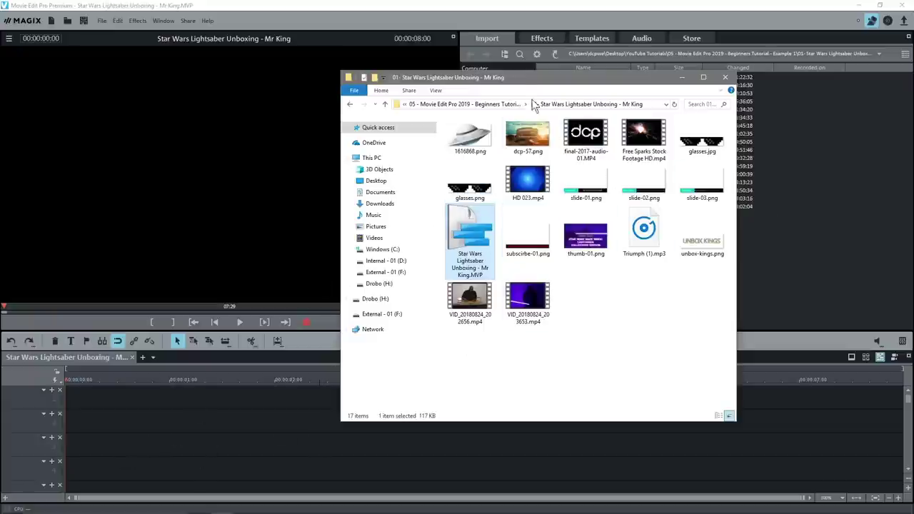
pyautogui.moveTo(515, 78); pyautogui.dragTo(913, 147)
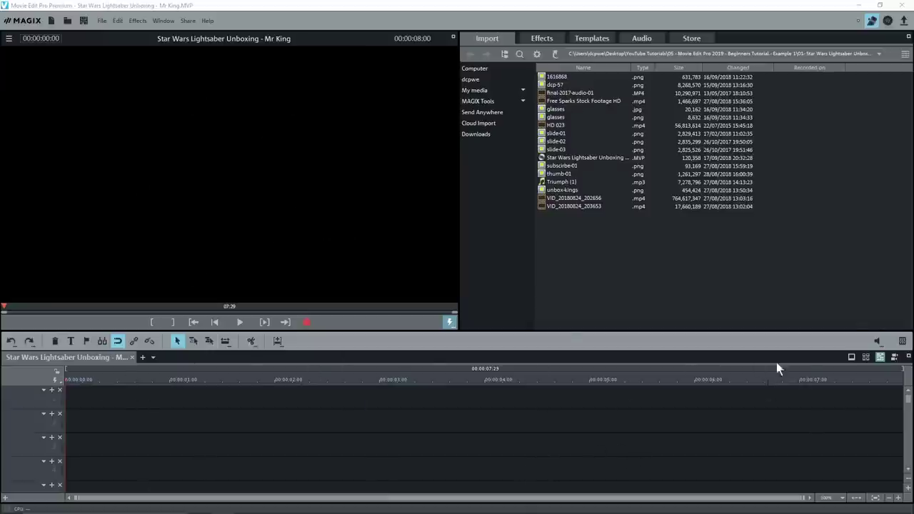
# Step: View the empty project in storyboard mode and scene overview, and return to timeline mode
pyautogui.click(853, 357)
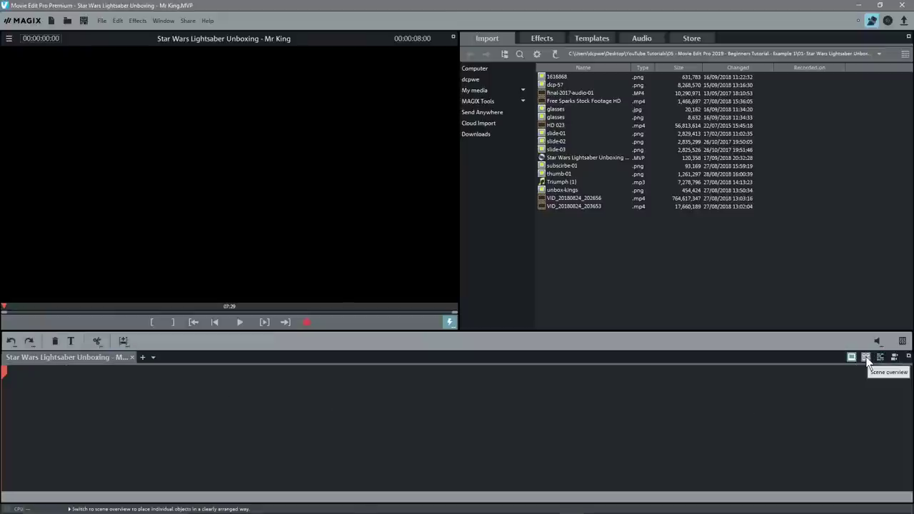
pyautogui.click(867, 358)
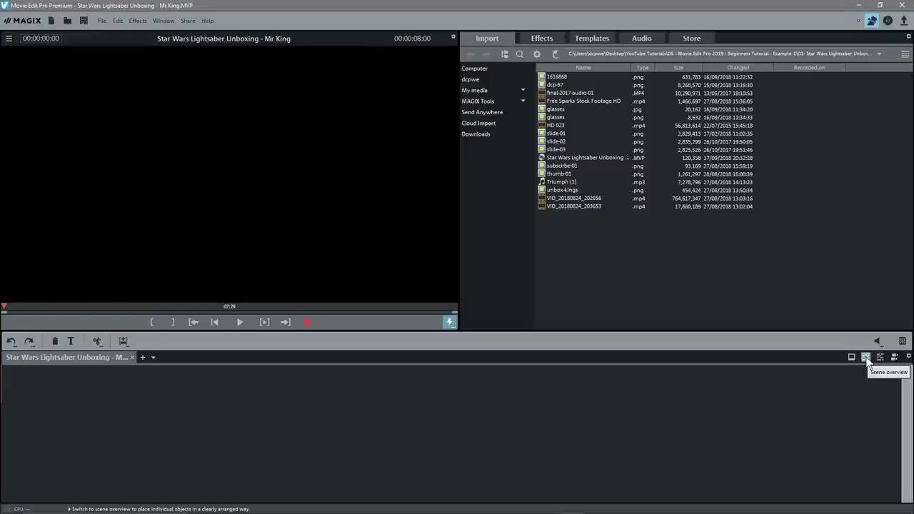
pyautogui.click(880, 359)
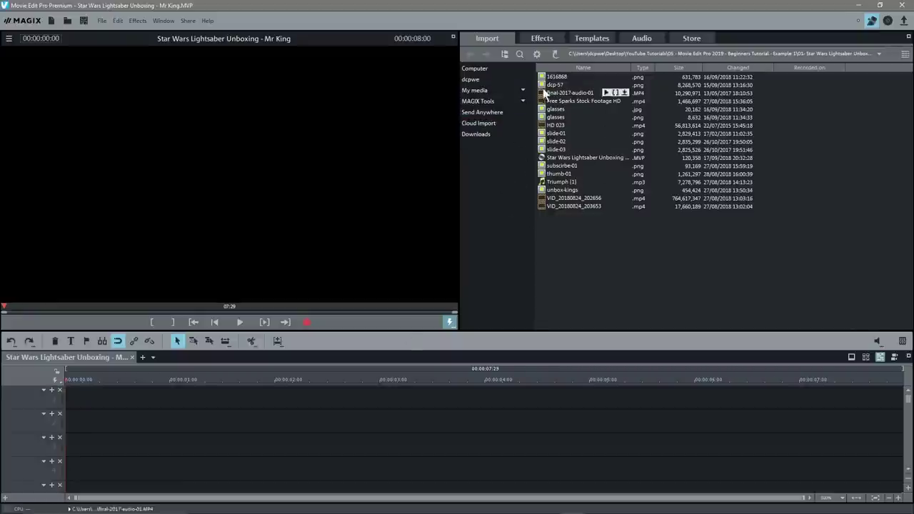
# Step: Play the HD 023.mp4 background video from the project's media folder in File Explorer, and close the player
pyautogui.moveTo(633, 42); pyautogui.dragTo(657, 25)
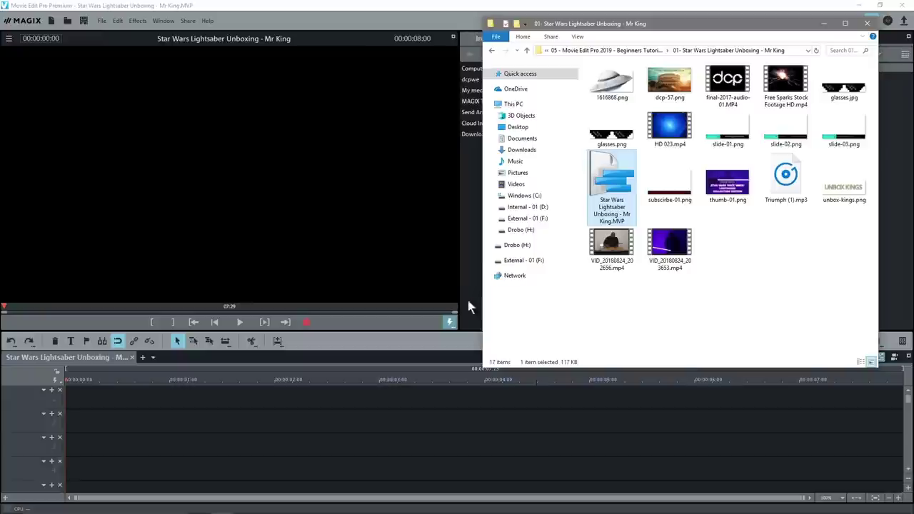
pyautogui.moveTo(671, 127); pyautogui.dragTo(673, 131)
pyautogui.doubleClick(673, 131)
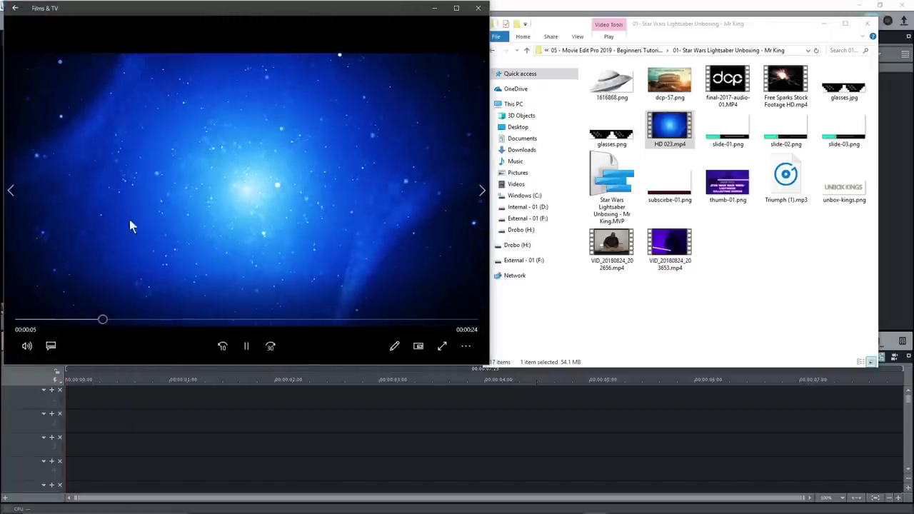
pyautogui.click(478, 9)
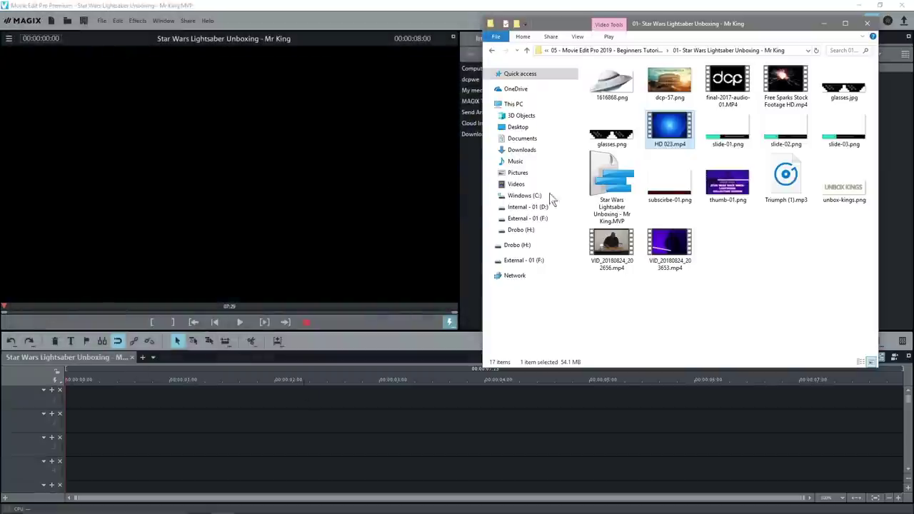
# Step: Add HD 023.mp4 from the media folder to the start of track 1 without adjusting the movie settings to the file
pyautogui.moveTo(664, 129); pyautogui.dragTo(100, 395)
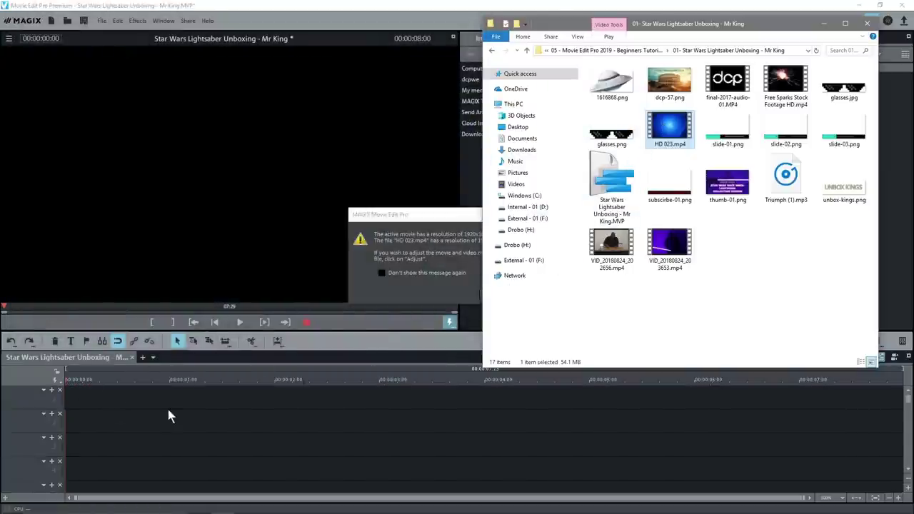
pyautogui.click(432, 213)
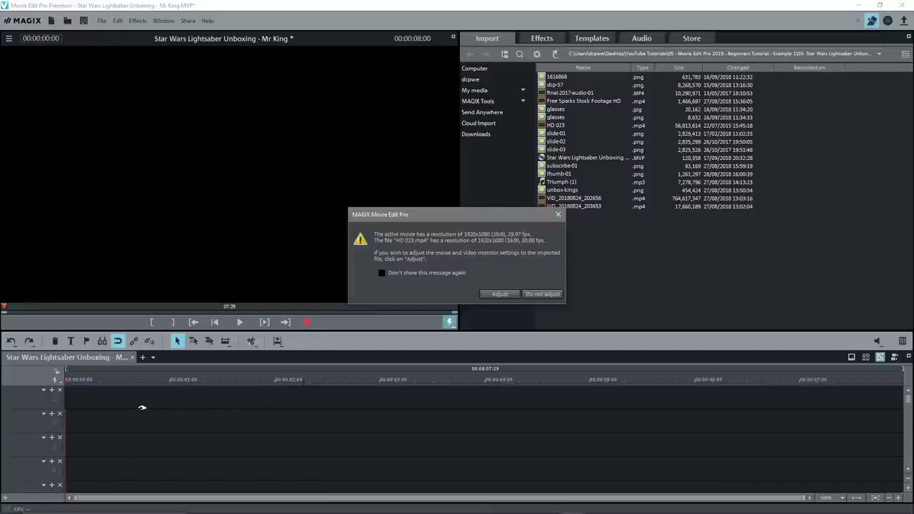
pyautogui.click(539, 294)
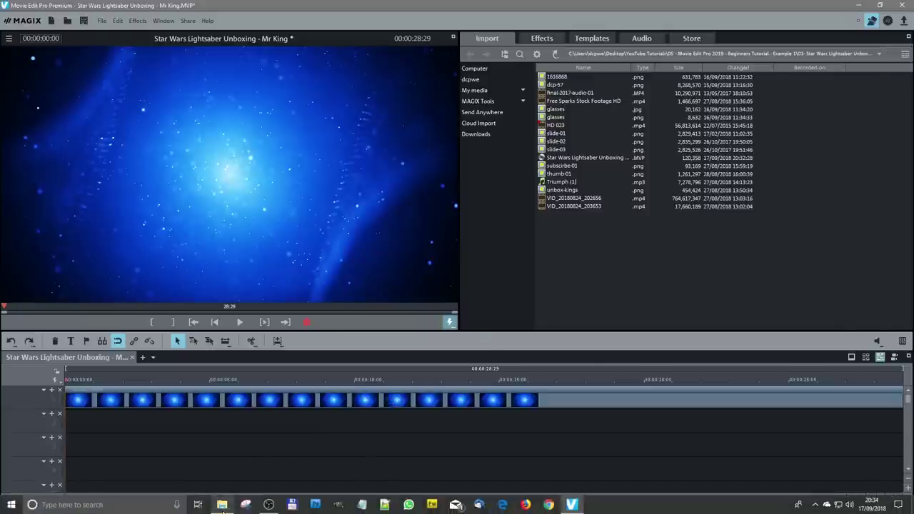
# Step: View the unbox-kings.png logo from the media folder in File Explorer, and close the image viewer
pyautogui.click(222, 505)
pyautogui.click(829, 187)
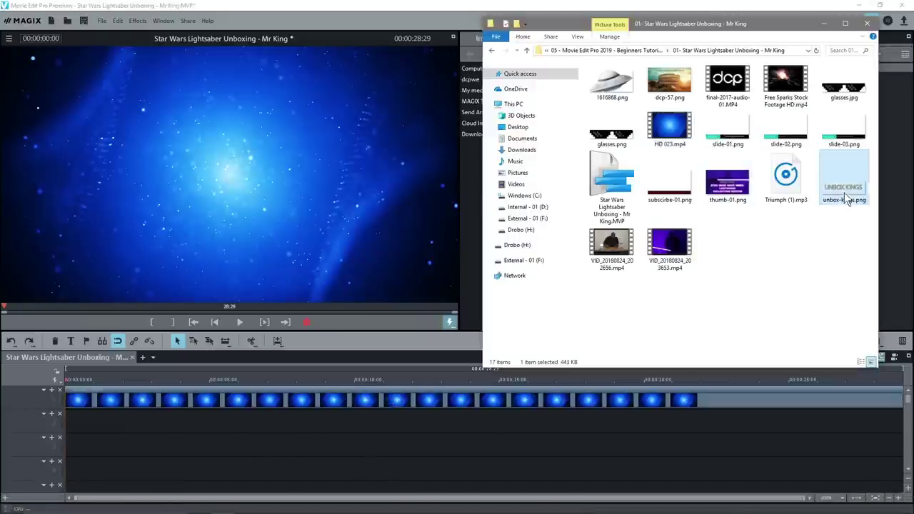
pyautogui.doubleClick(833, 189)
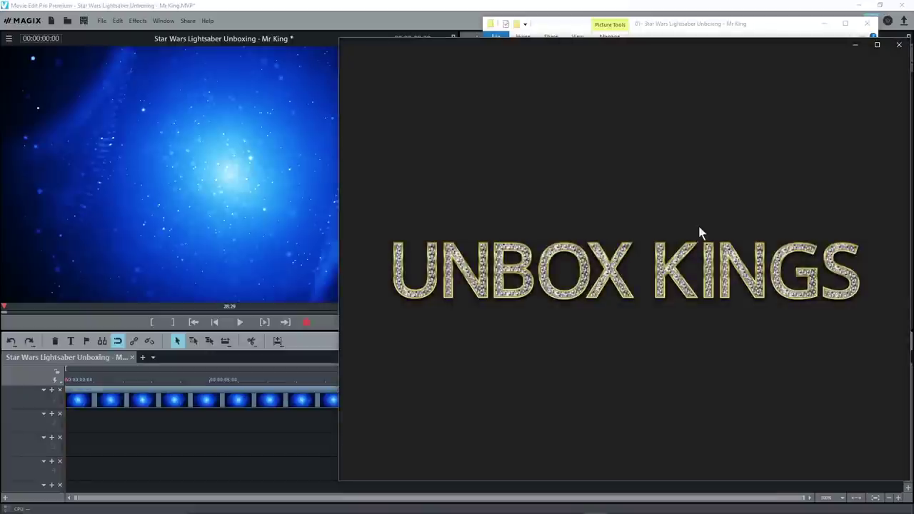
pyautogui.click(899, 45)
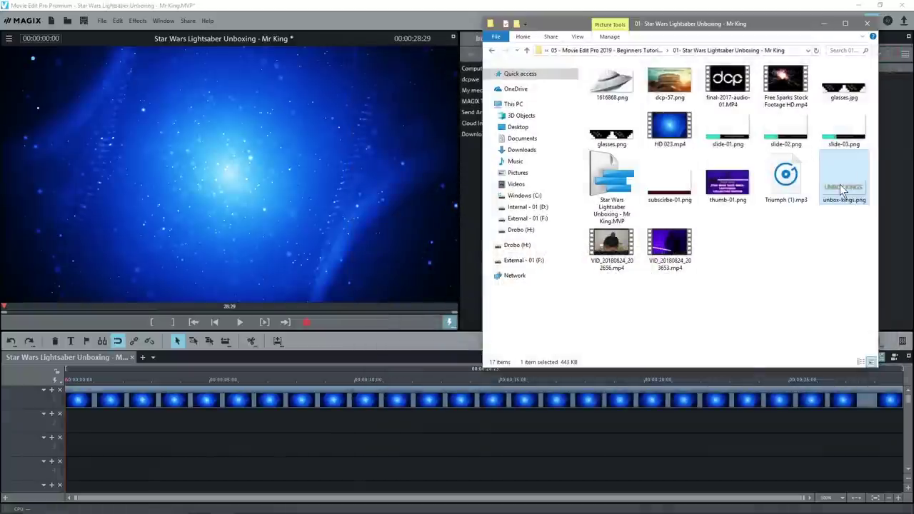
# Step: Place unbox-kings.png on track 2 about one second into the timeline, and save the project
pyautogui.moveTo(840, 184); pyautogui.dragTo(133, 419)
pyautogui.click(413, 9)
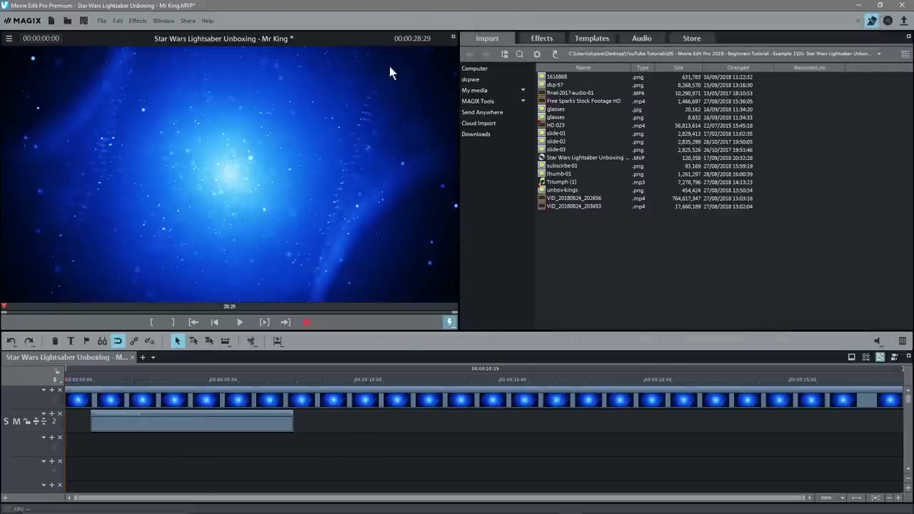
pyautogui.click(84, 22)
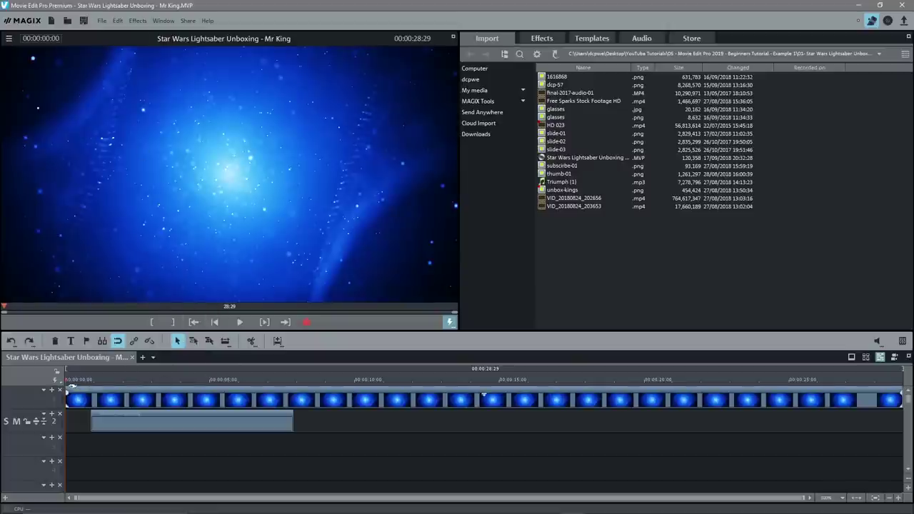
# Step: Try the HD 023.mp4 background on track 3 below the logo, preview the overlap, and return the clip to track 1
pyautogui.moveTo(66, 380); pyautogui.dragTo(174, 381)
pyautogui.click(190, 419)
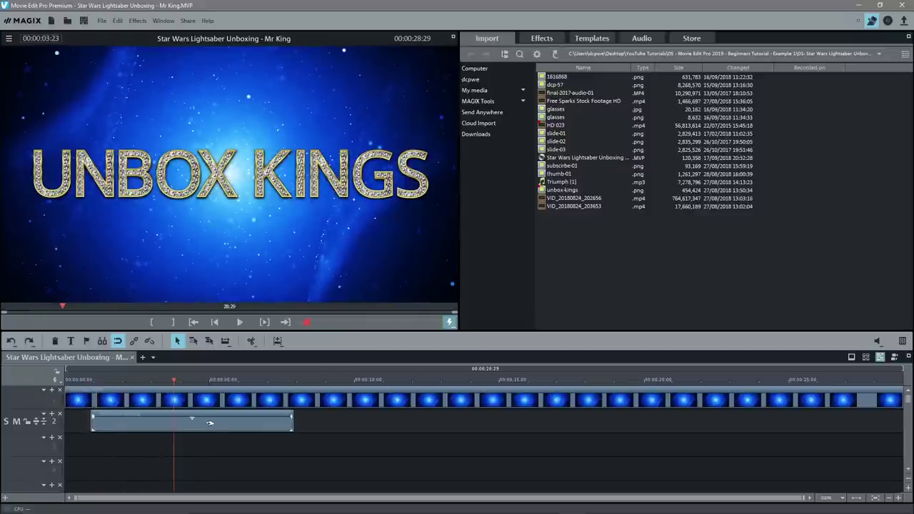
pyautogui.moveTo(231, 400); pyautogui.dragTo(231, 447)
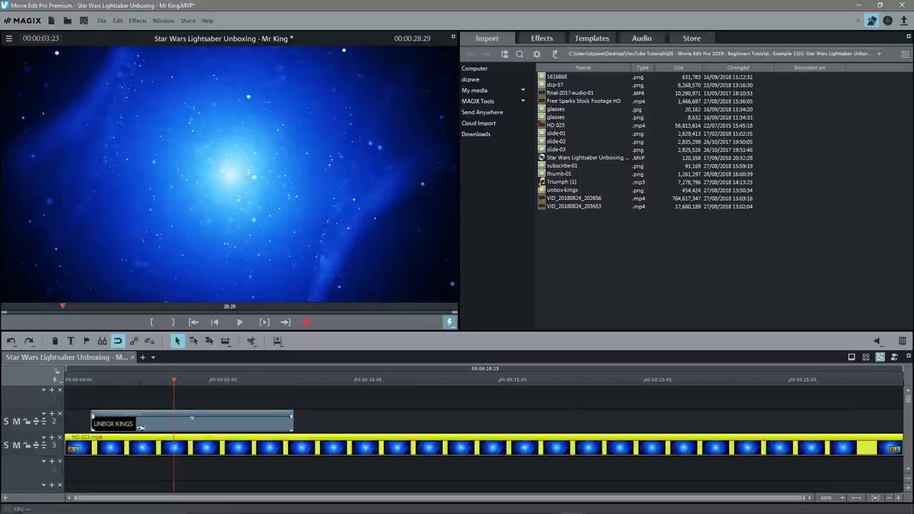
pyautogui.click(142, 429)
pyautogui.moveTo(175, 375); pyautogui.dragTo(184, 380)
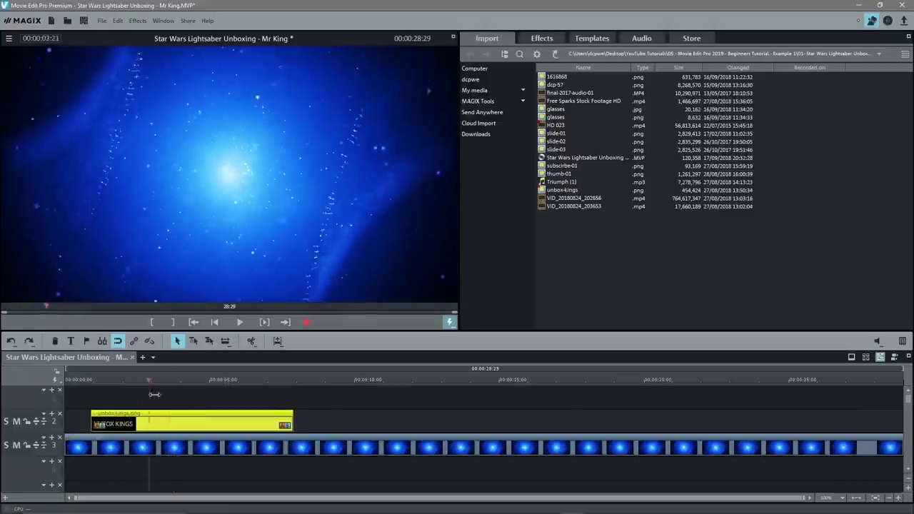
pyautogui.click(167, 452)
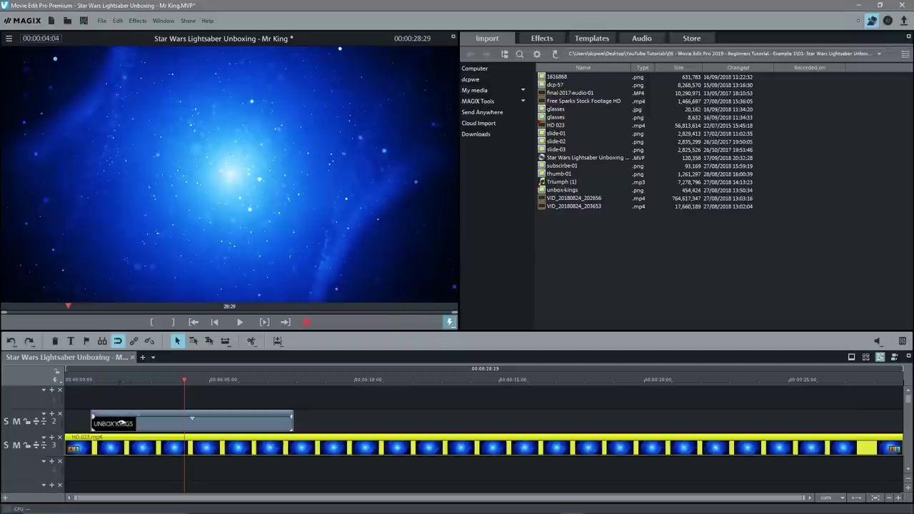
pyautogui.moveTo(165, 451); pyautogui.dragTo(166, 398)
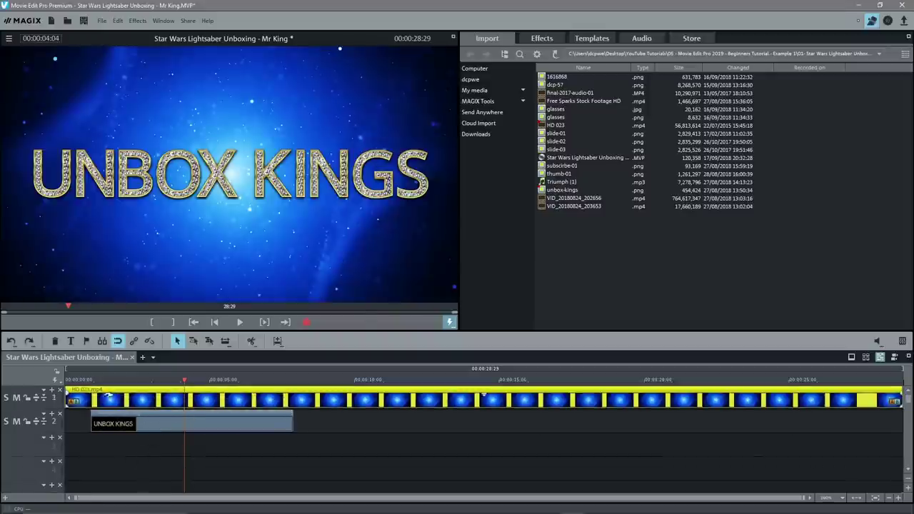
# Step: Scrub the playhead to 00:00:06:26 and back to 00:00:03:21 to check the logo's appearance over the background
pyautogui.click(75, 427)
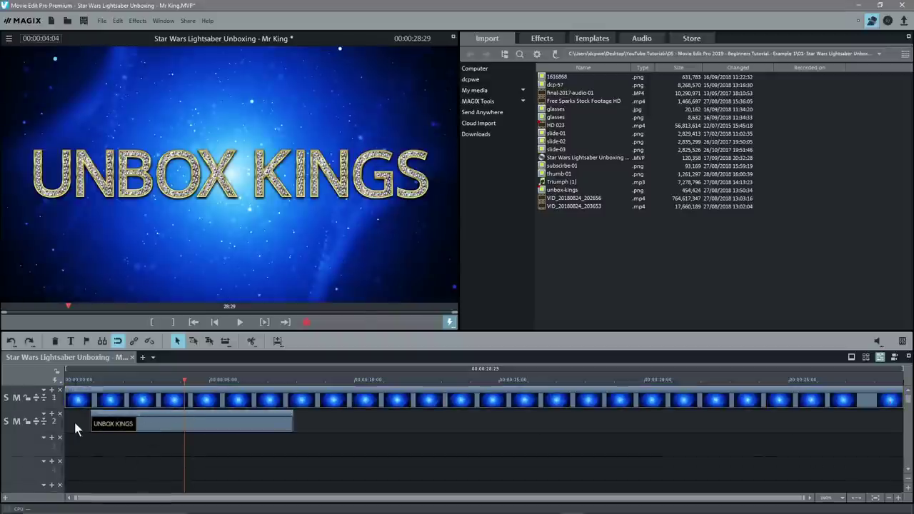
pyautogui.click(99, 423)
pyautogui.click(148, 451)
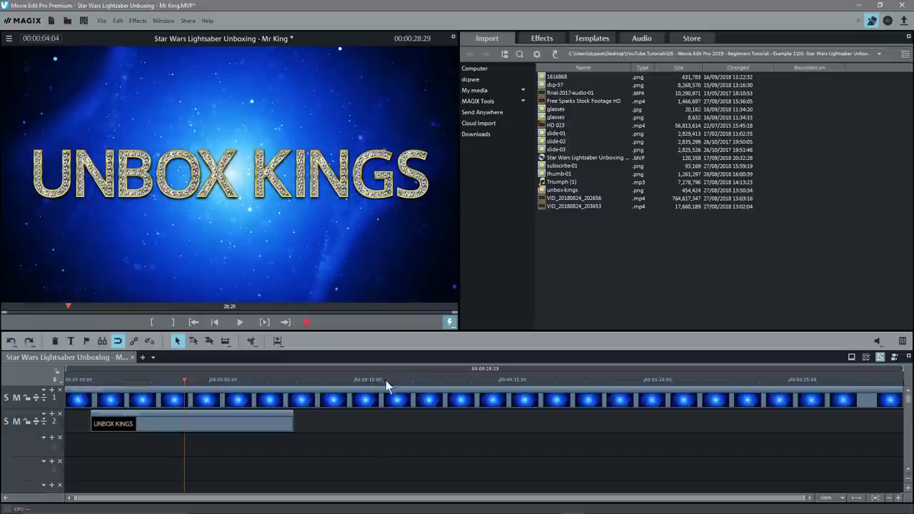
pyautogui.click(184, 402)
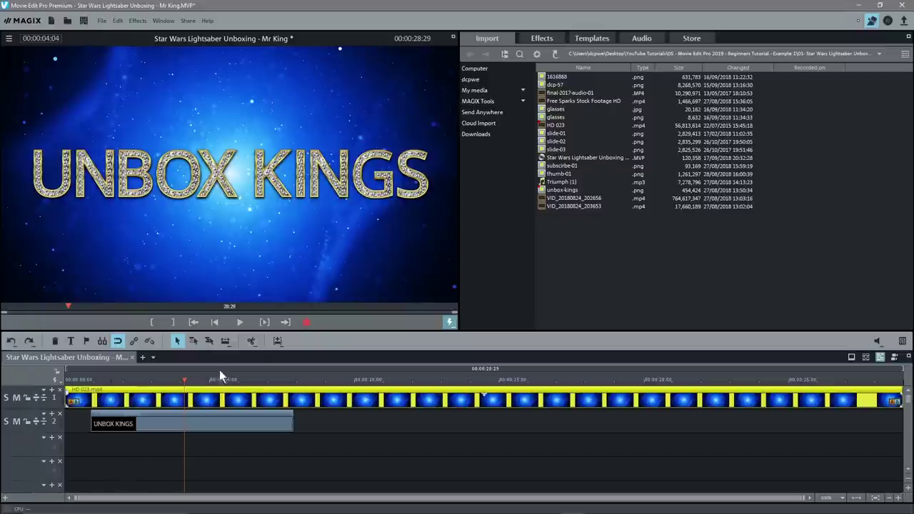
pyautogui.moveTo(184, 384); pyautogui.dragTo(264, 386)
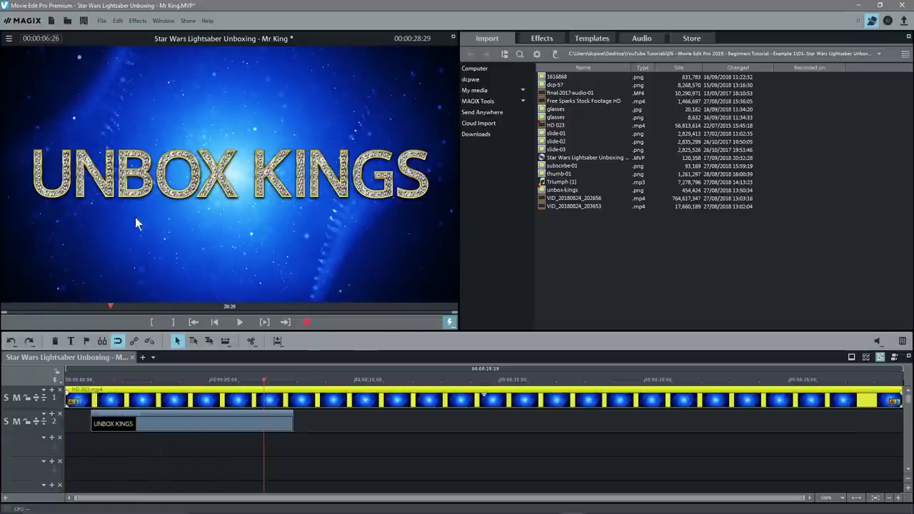
pyautogui.click(117, 400)
pyautogui.moveTo(119, 400); pyautogui.dragTo(172, 380)
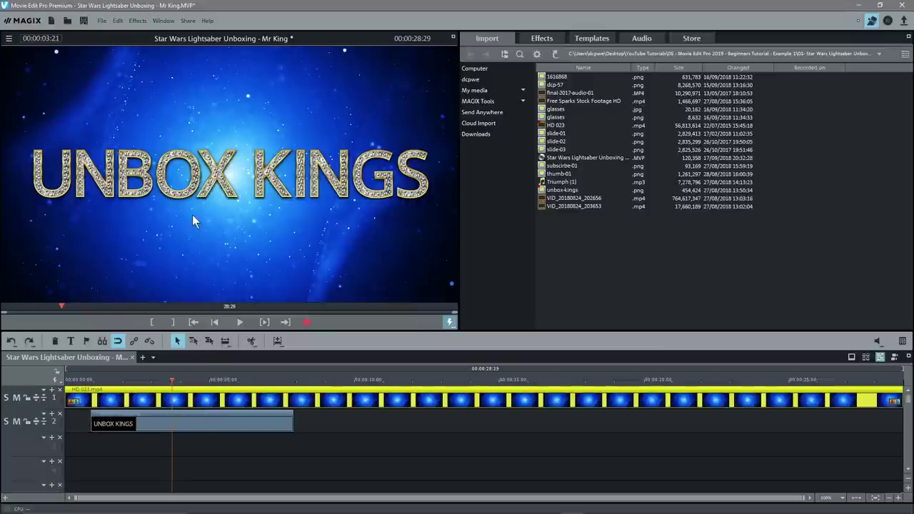
# Step: Extend the end of the unbox-kings.png clip on track 2 to a duration of about 00:07:21
pyautogui.click(206, 426)
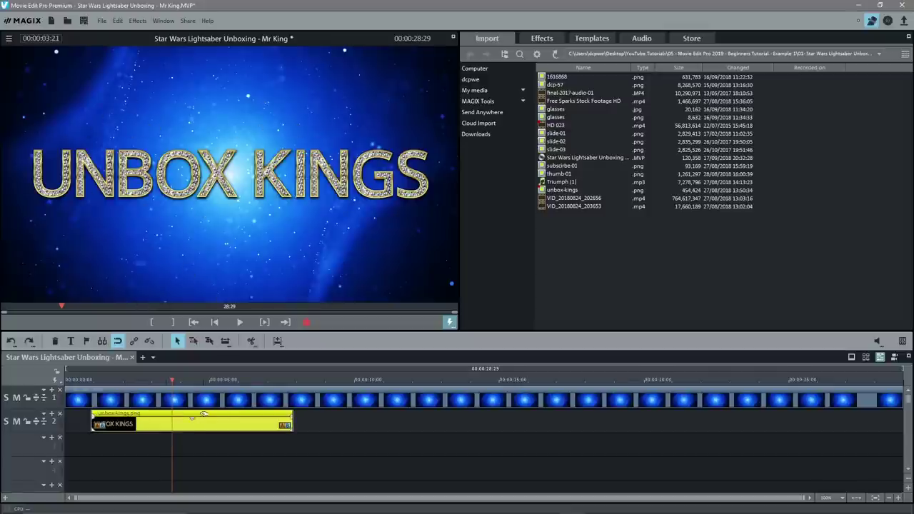
pyautogui.rightClick(228, 422)
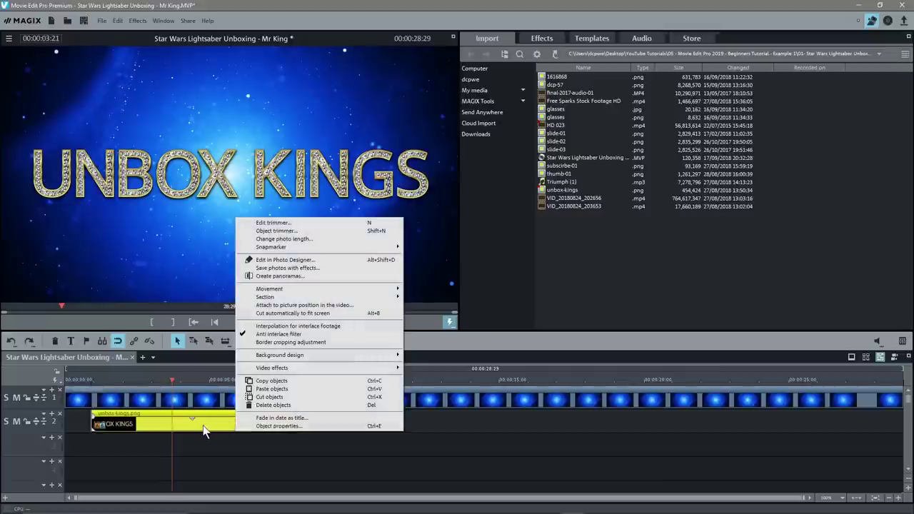
pyautogui.click(207, 428)
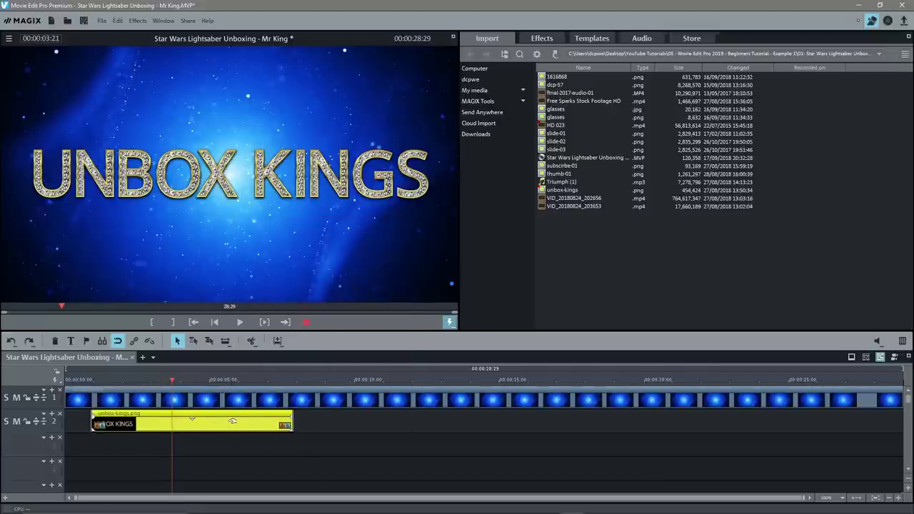
pyautogui.moveTo(290, 421); pyautogui.dragTo(312, 424)
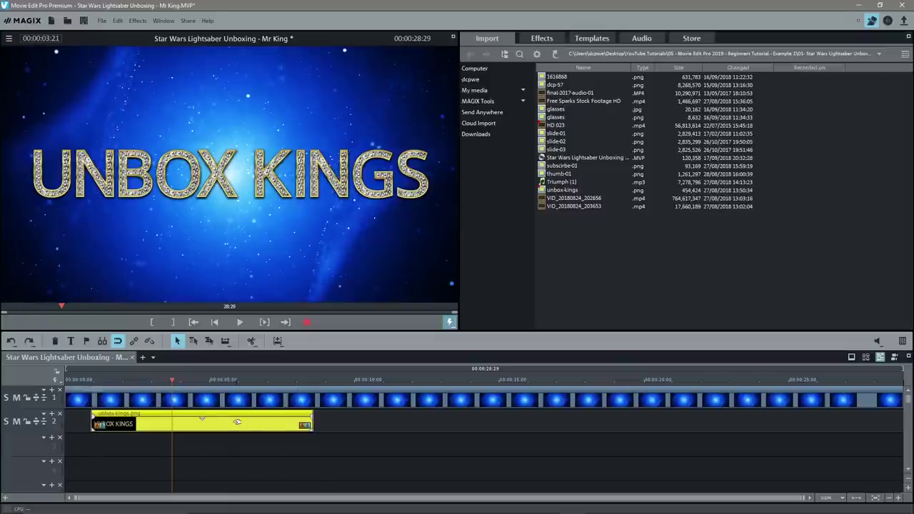
# Step: Set the photo length of the unbox-kings.png clip to 00:05:00 seconds
pyautogui.rightClick(238, 422)
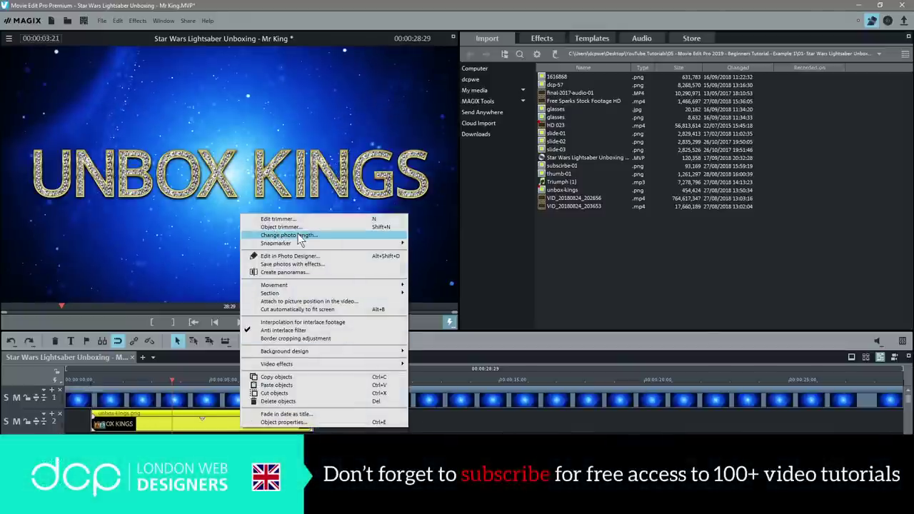
pyautogui.click(297, 237)
pyautogui.doubleClick(528, 254)
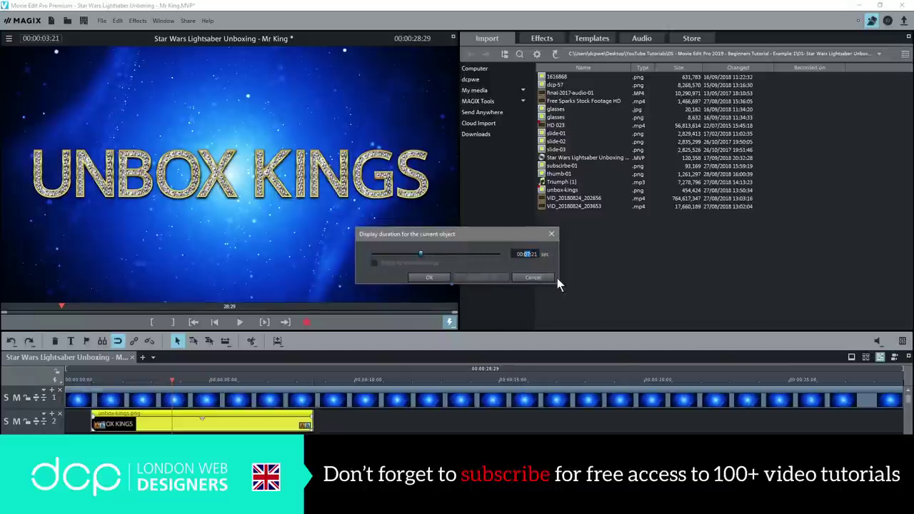
pyautogui.write('0500')
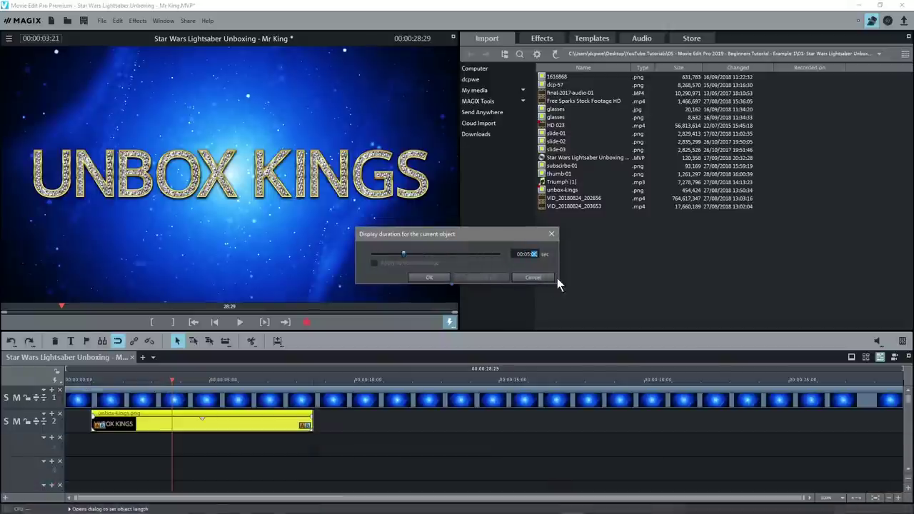
pyautogui.click(429, 278)
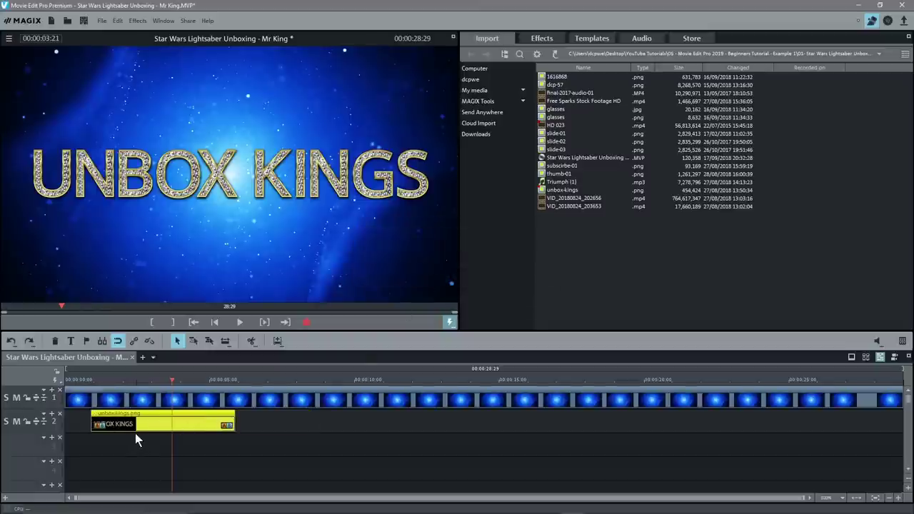
# Step: Zoom the timeline in and out around the playhead to examine the two clips at different scales
pyautogui.scroll(1, 143, 436)
pyautogui.scroll(-1, 143, 437)
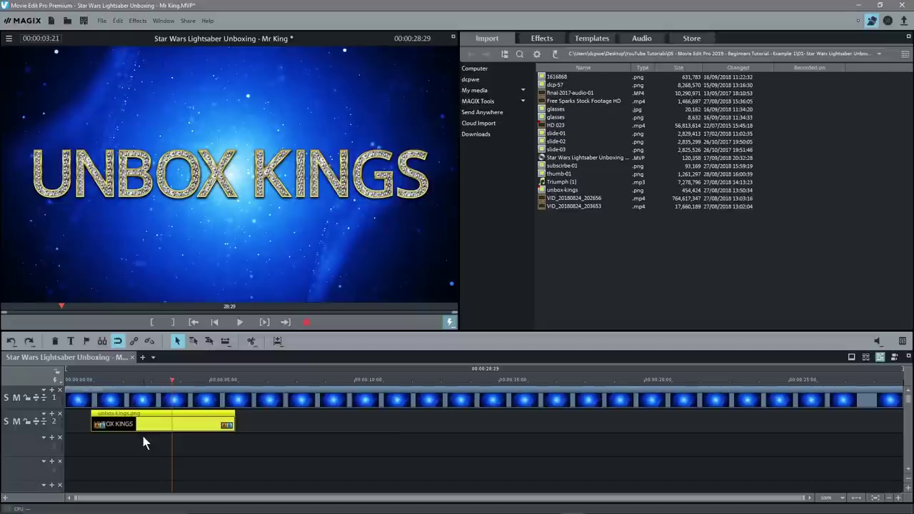
pyautogui.scroll(2, 143, 437)
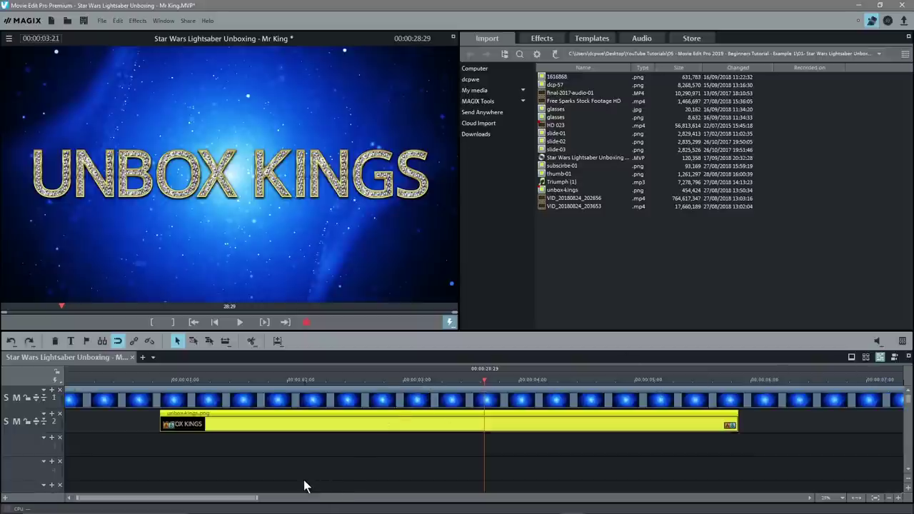
pyautogui.scroll(-5, 303, 480)
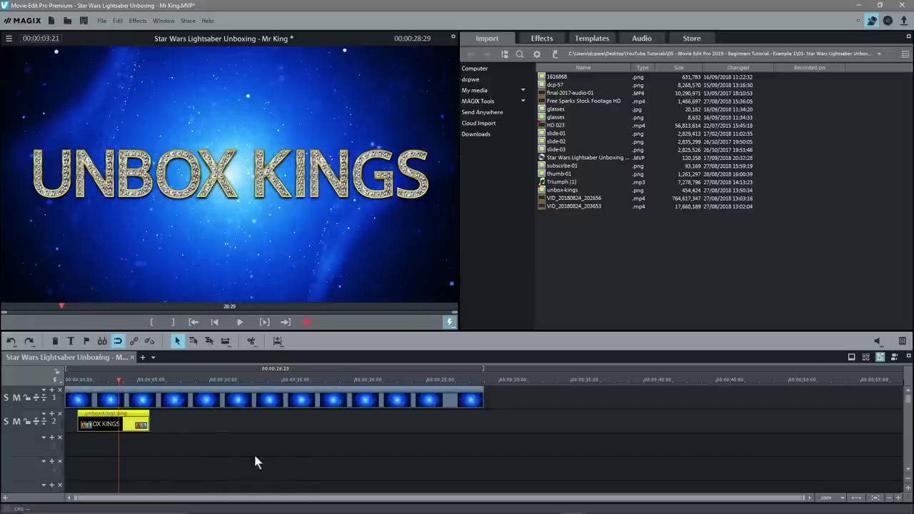
pyautogui.scroll(3, 226, 457)
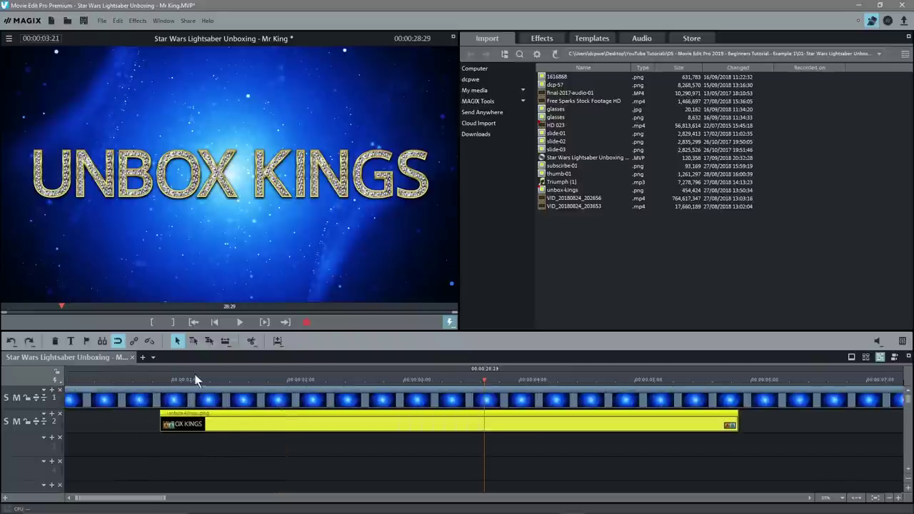
pyautogui.scroll(3, 310, 395)
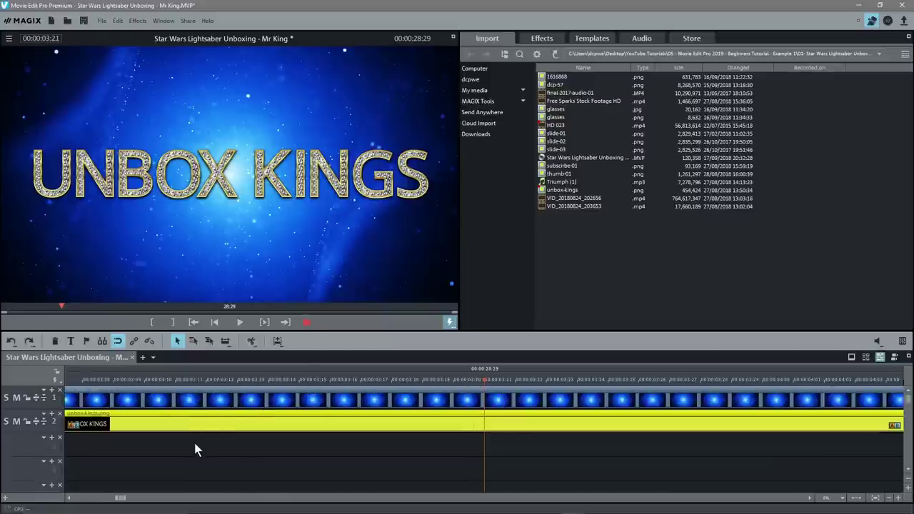
pyautogui.scroll(-3, 193, 440)
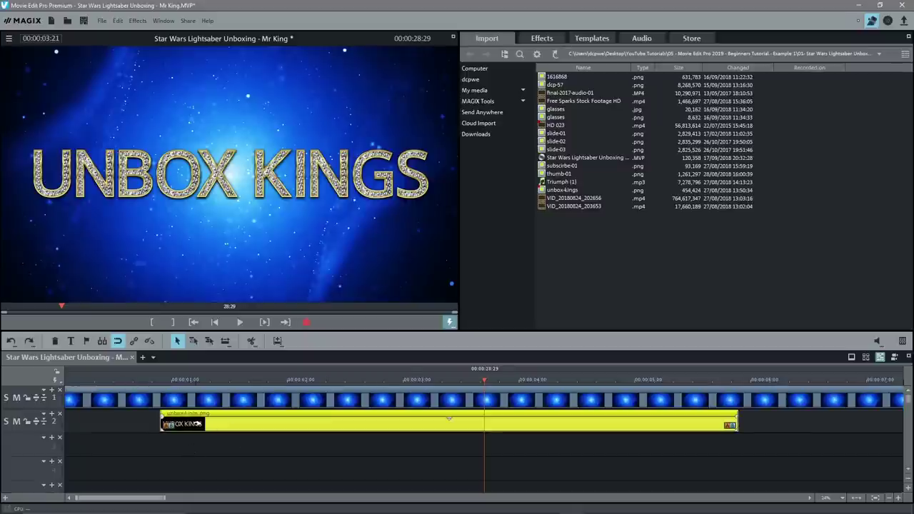
# Step: Place the playhead at 00:00:01:00 and move the unbox-kings.png clip on track 2 so it starts there
pyautogui.moveTo(481, 379); pyautogui.dragTo(181, 379)
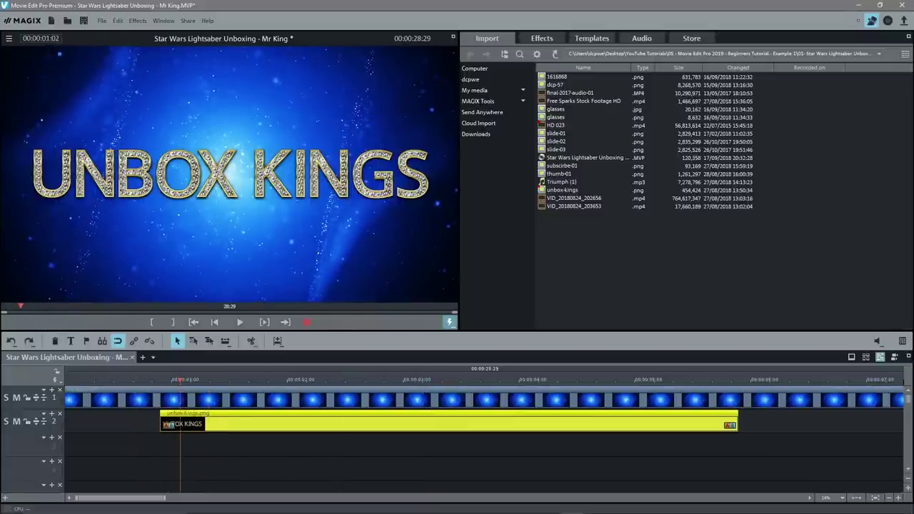
pyautogui.moveTo(179, 381)
pyautogui.mouseDown()
pyautogui.moveTo(169, 380)
pyautogui.moveTo(183, 381)
pyautogui.mouseUp()
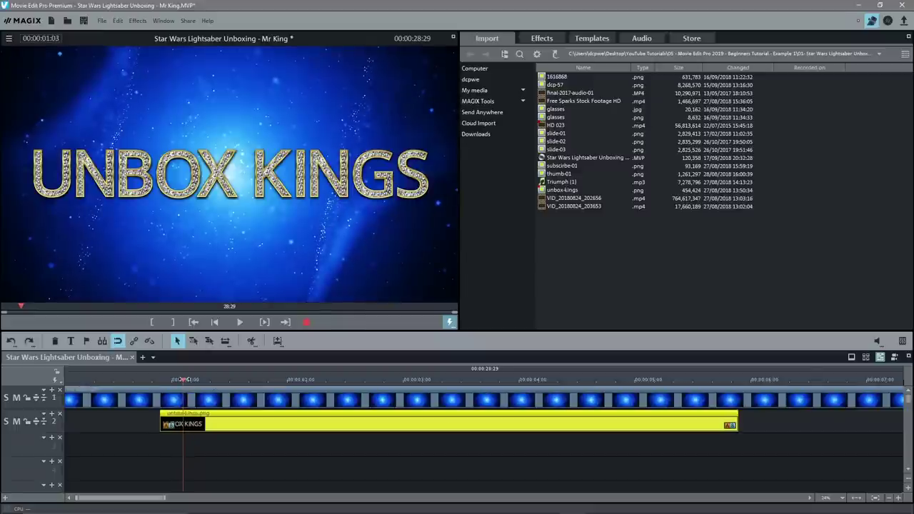
pyautogui.moveTo(184, 379); pyautogui.dragTo(196, 380)
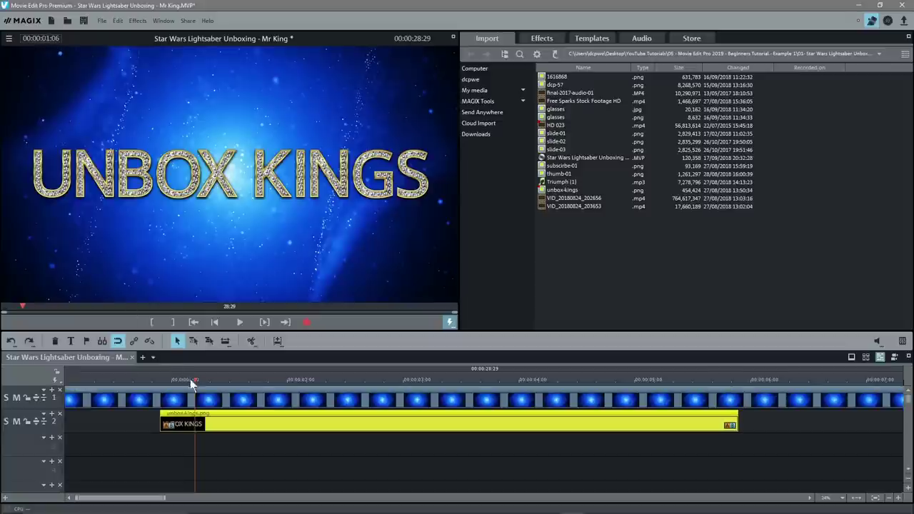
pyautogui.moveTo(196, 379); pyautogui.dragTo(171, 383)
pyautogui.moveTo(171, 506)
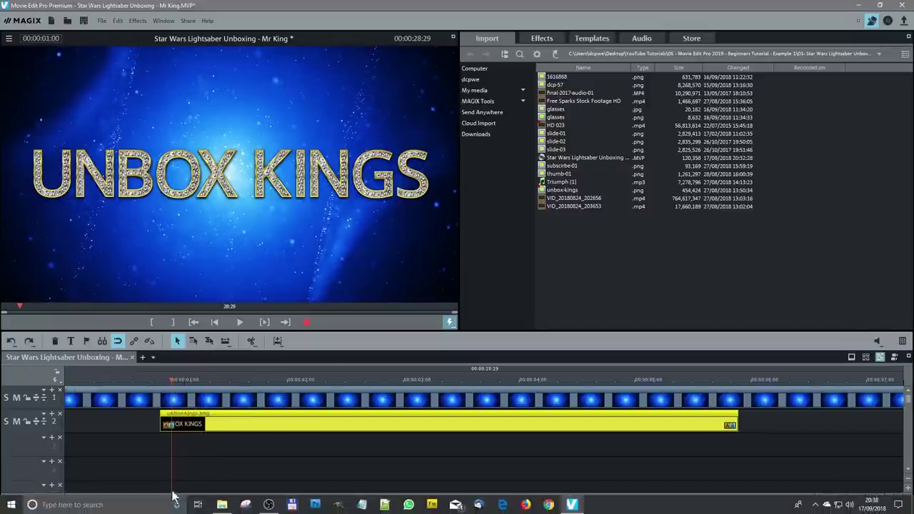
pyautogui.moveTo(200, 426)
pyautogui.mouseDown()
pyautogui.moveTo(270, 429)
pyautogui.moveTo(285, 452)
pyautogui.moveTo(280, 427)
pyautogui.moveTo(210, 425)
pyautogui.mouseUp()
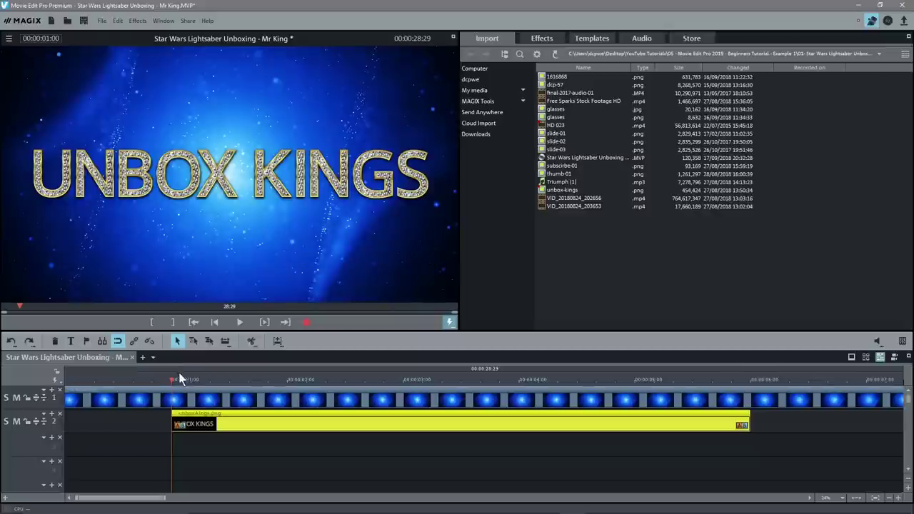
# Step: Play the movie from the beginning to check when the logo appears over the background
pyautogui.moveTo(172, 379)
pyautogui.mouseDown()
pyautogui.moveTo(200, 381)
pyautogui.moveTo(139, 381)
pyautogui.moveTo(172, 380)
pyautogui.mouseUp()
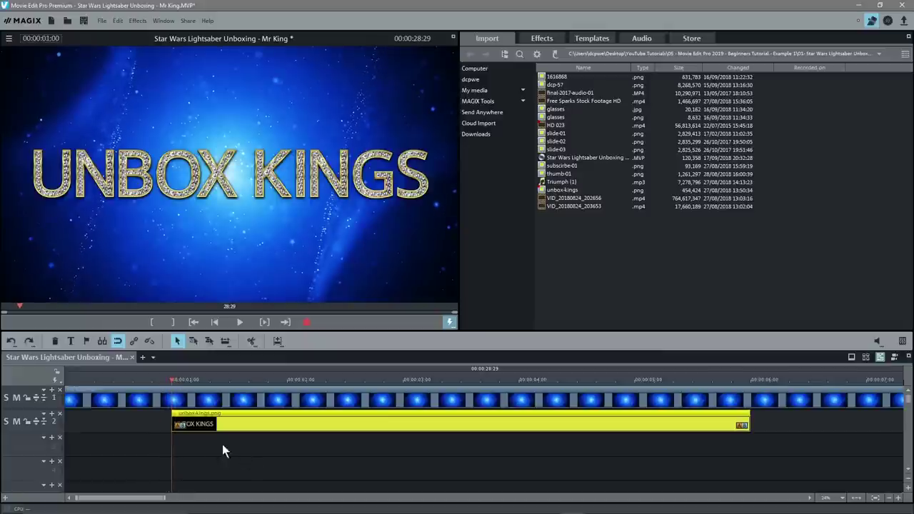
pyautogui.click(214, 323)
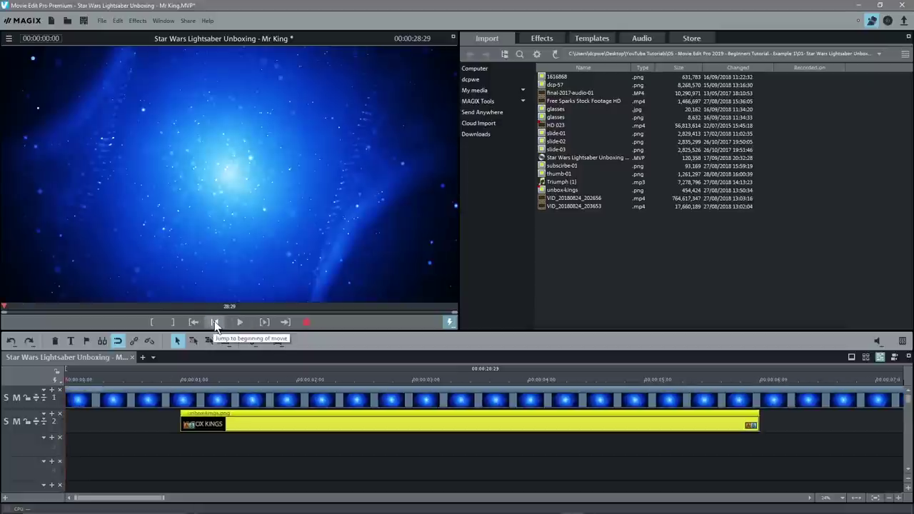
pyautogui.click(239, 323)
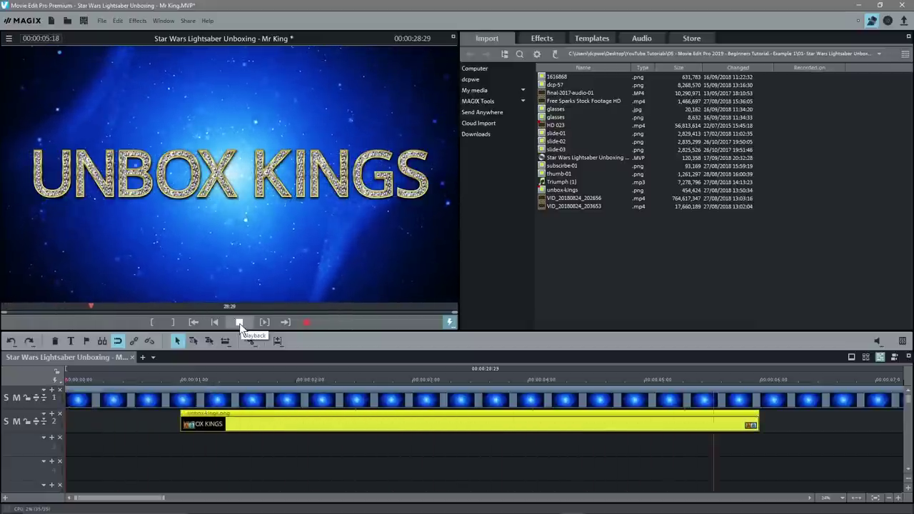
# Step: Change the photo length of the unbox-kings.png clip to 4 seconds
pyautogui.rightClick(402, 425)
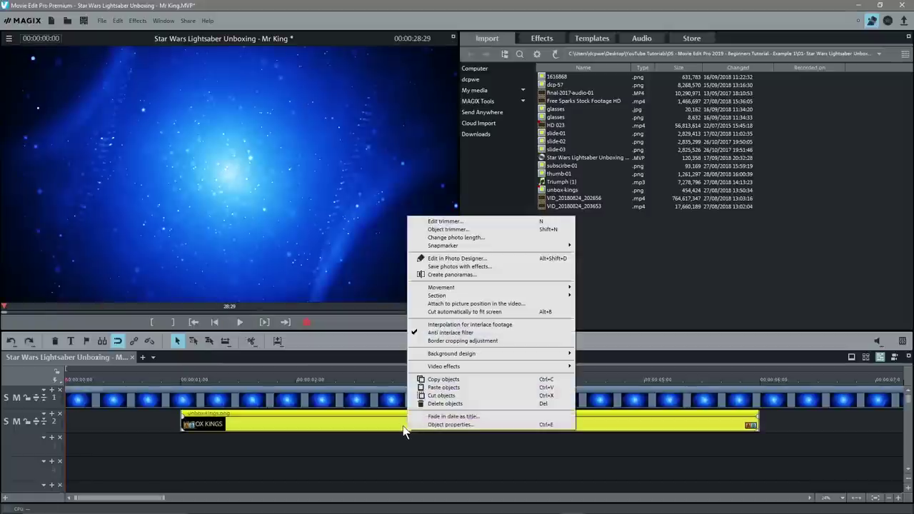
pyautogui.click(456, 237)
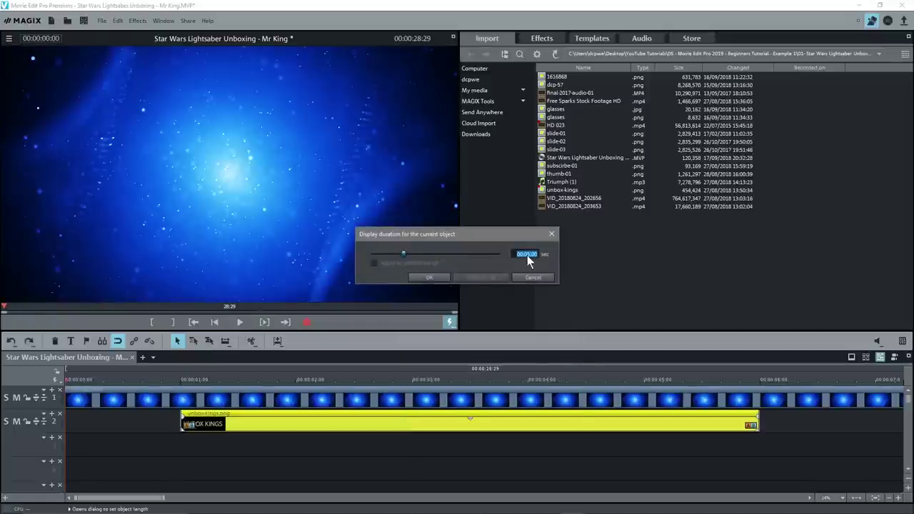
pyautogui.write('04')
pyautogui.click(431, 277)
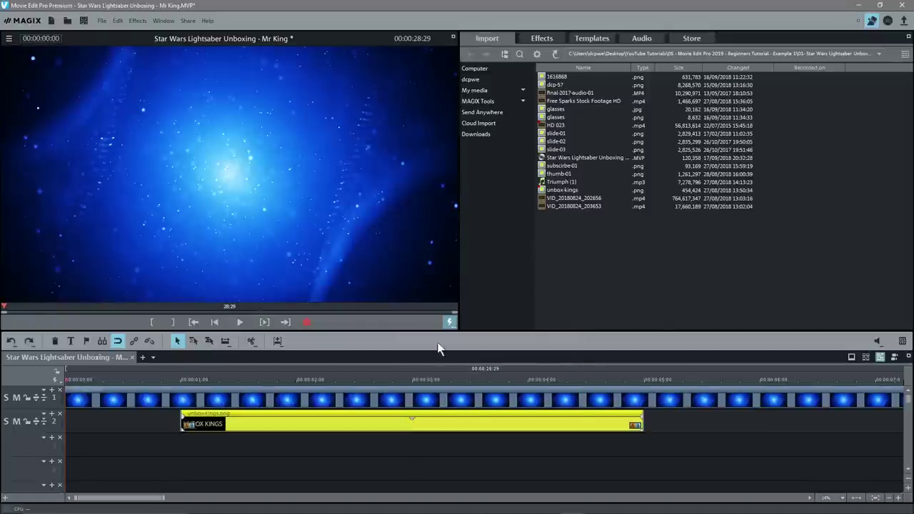
# Step: Add a fade-in and a fade-out of about 0.3 seconds each to the unbox-kings.png clip on track 2
pyautogui.click(199, 378)
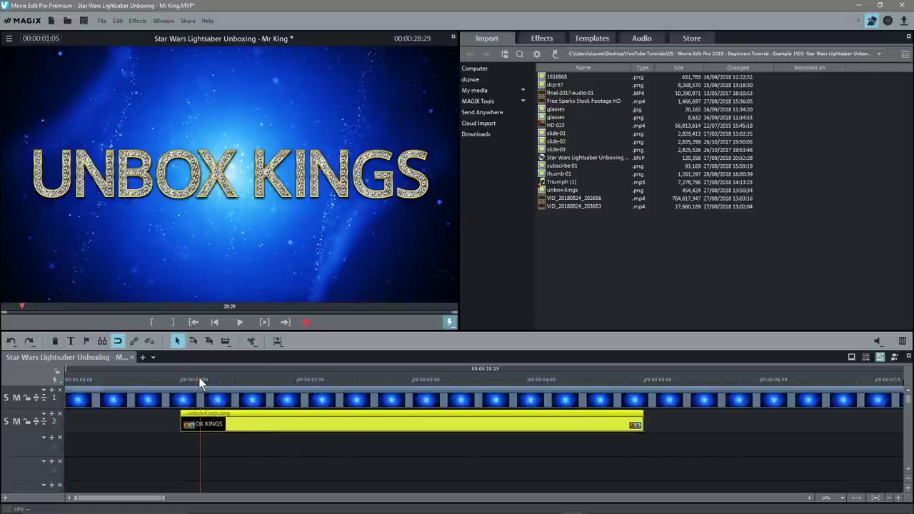
pyautogui.moveTo(199, 377); pyautogui.dragTo(129, 377)
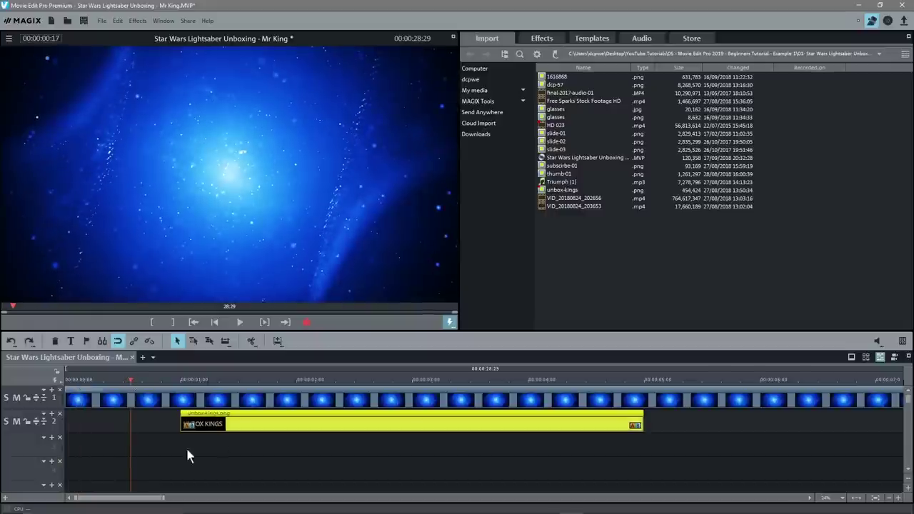
pyautogui.click(211, 424)
pyautogui.click(382, 441)
pyautogui.scroll(3, 194, 464)
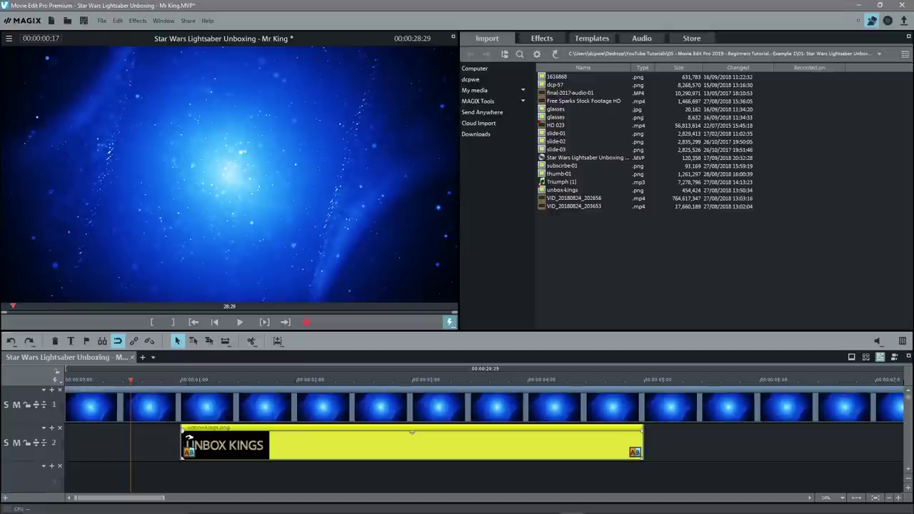
pyautogui.scroll(-5, 187, 444)
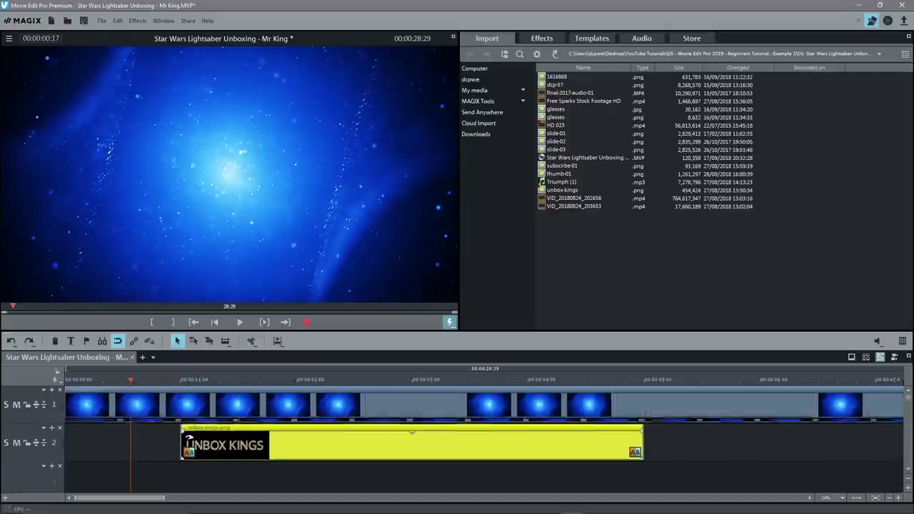
pyautogui.scroll(5, 188, 441)
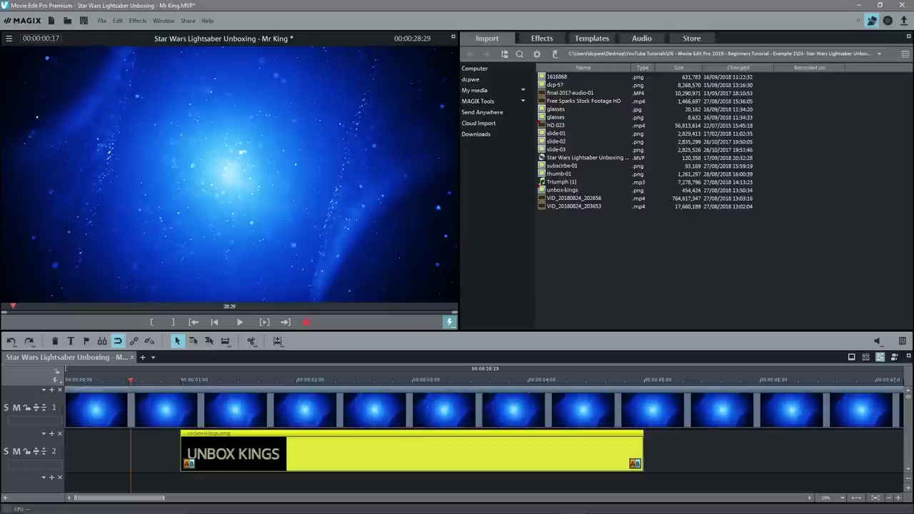
pyautogui.moveTo(178, 435); pyautogui.dragTo(217, 440)
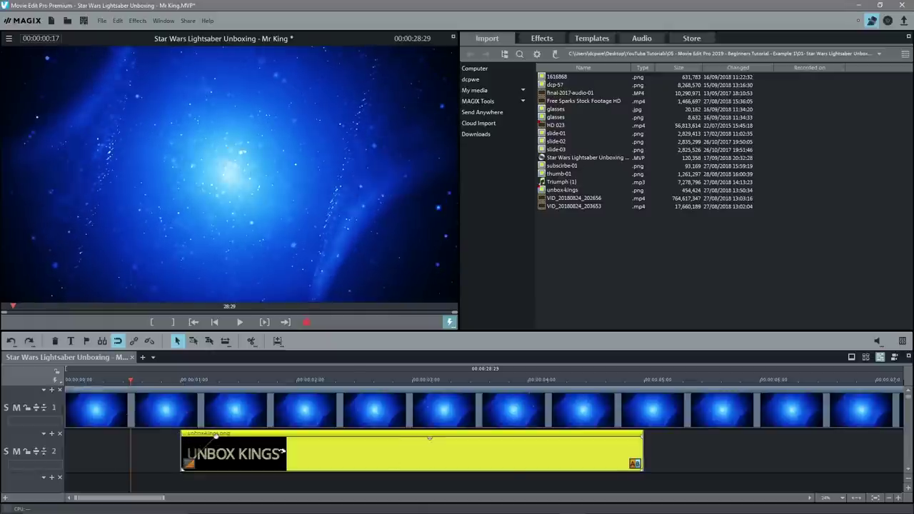
pyautogui.moveTo(642, 435); pyautogui.dragTo(606, 436)
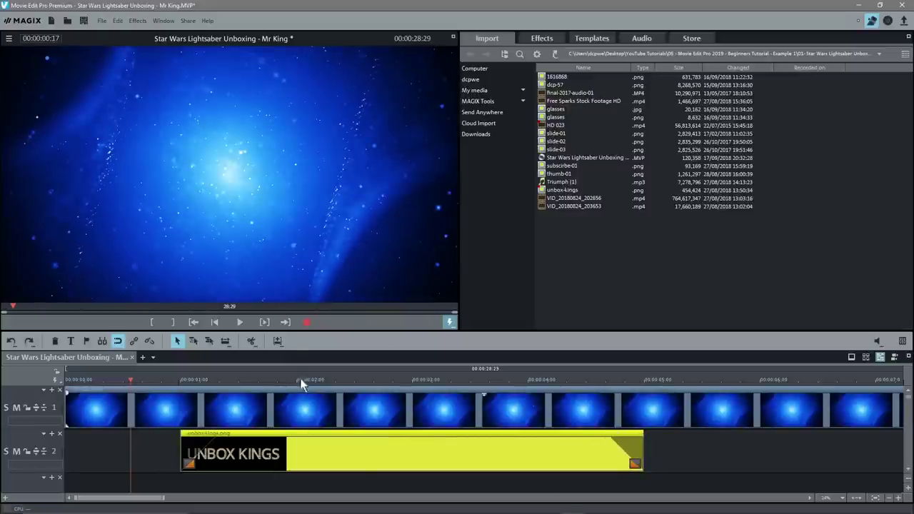
# Step: Play the movie from the beginning to check the logo's fade-in and fade-out, and stop playback
pyautogui.moveTo(131, 380); pyautogui.dragTo(41, 380)
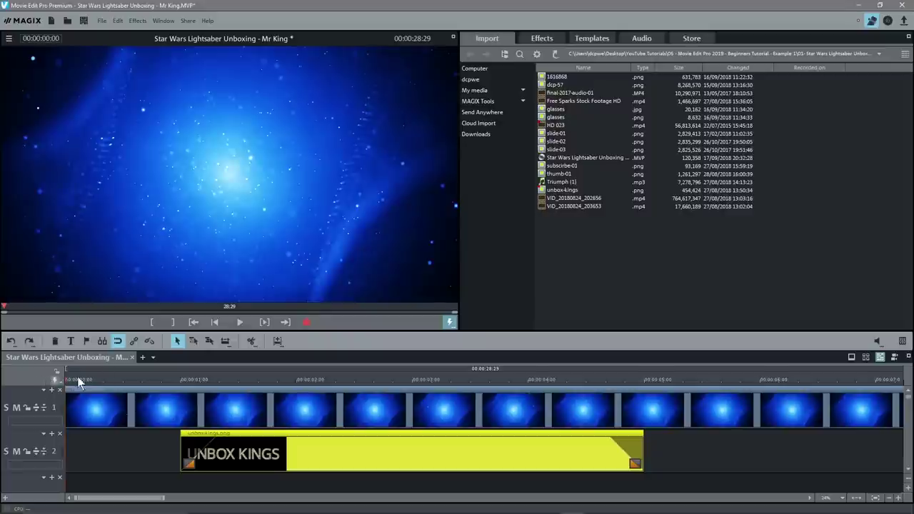
pyautogui.click(239, 325)
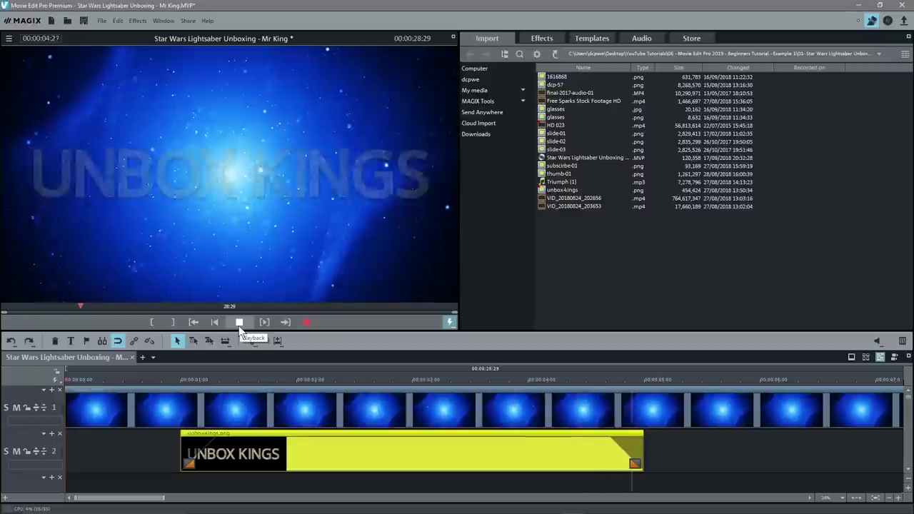
pyautogui.click(239, 323)
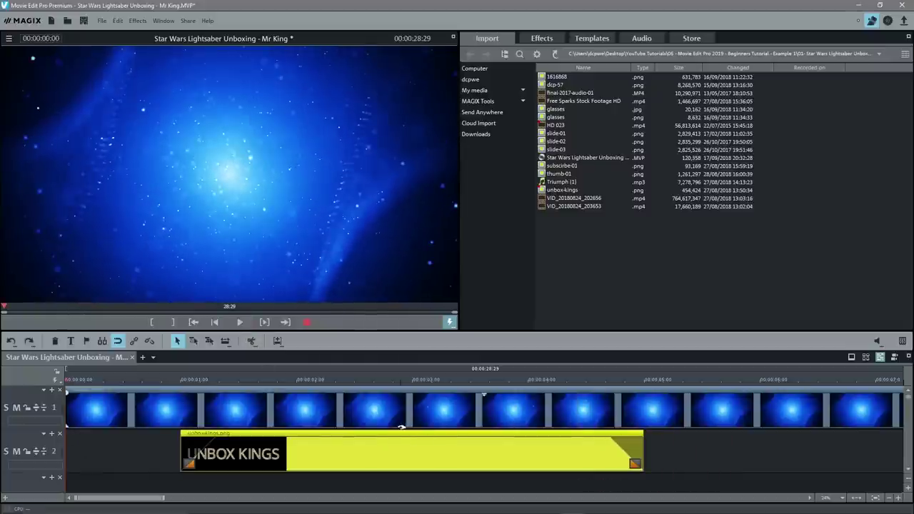
# Step: Save the project and deselect the logo clip on the timeline
pyautogui.scroll(2, 401, 428)
pyautogui.scroll(-1, 340, 440)
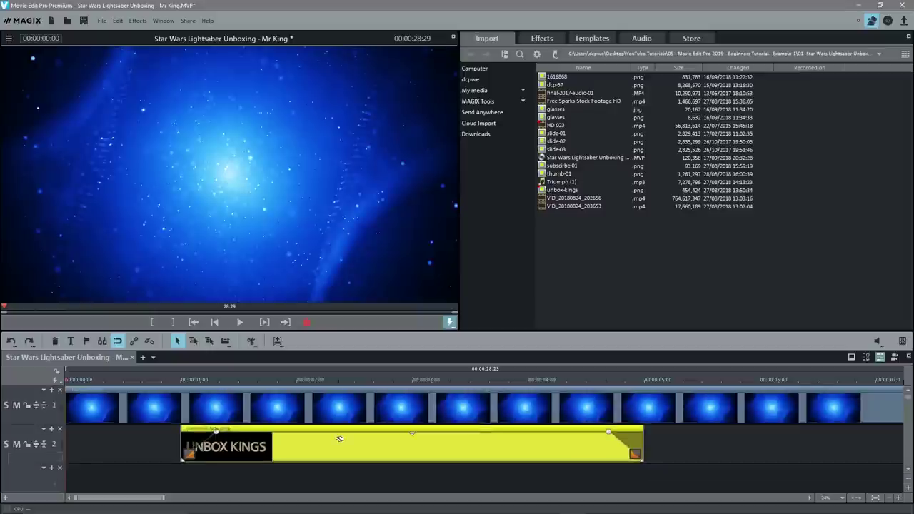
pyautogui.scroll(-2, 339, 438)
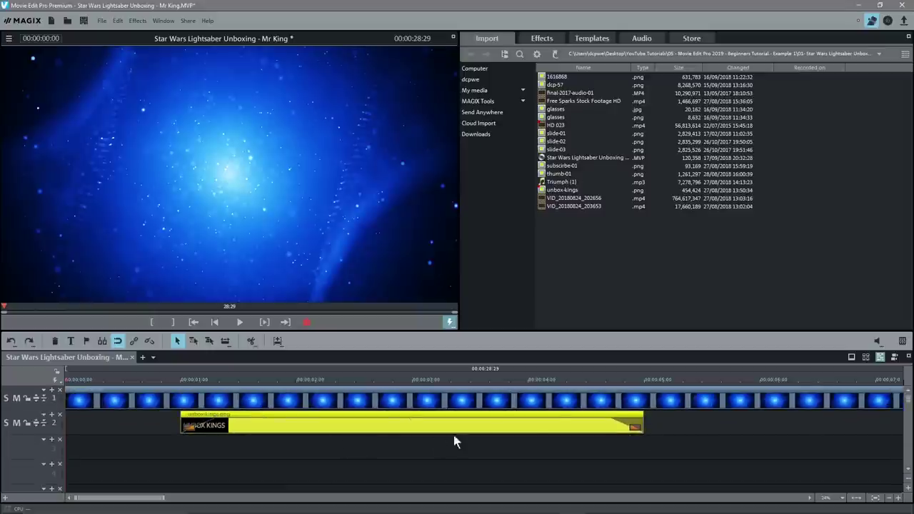
pyautogui.moveTo(143, 498); pyautogui.dragTo(124, 513)
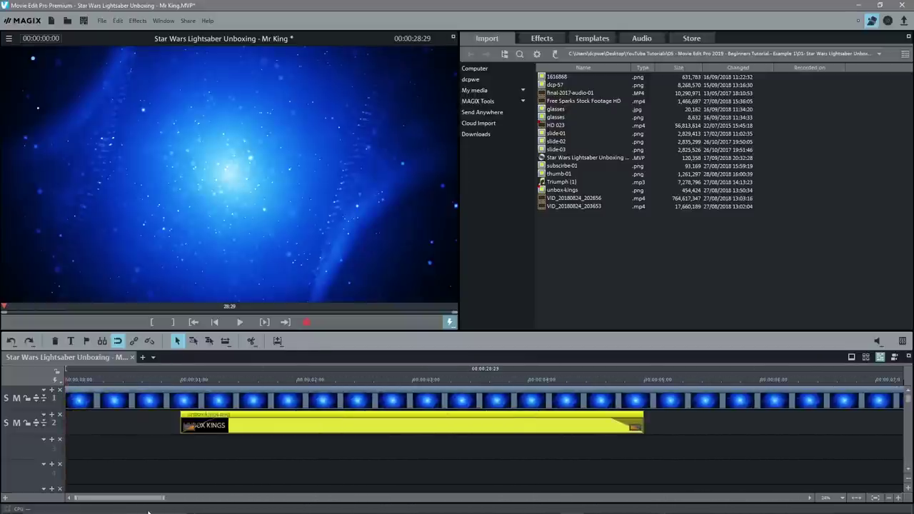
pyautogui.scroll(-3, 241, 482)
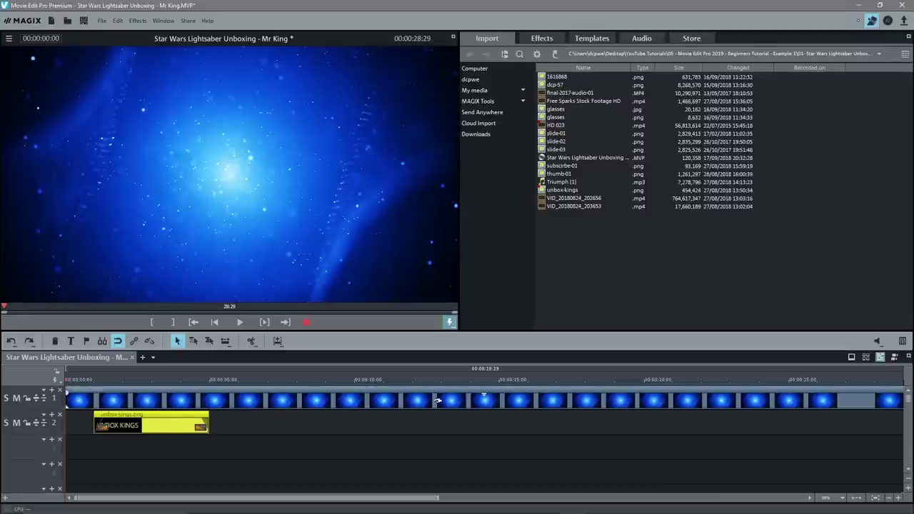
pyautogui.click(83, 21)
pyautogui.click(220, 421)
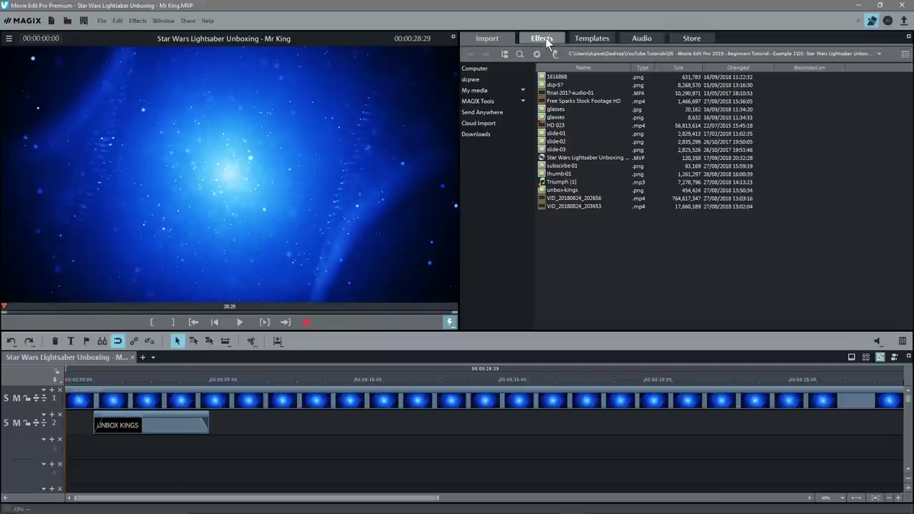
# Step: Browse the template categories from transitions to image objects, and open the effects collection
pyautogui.click(592, 39)
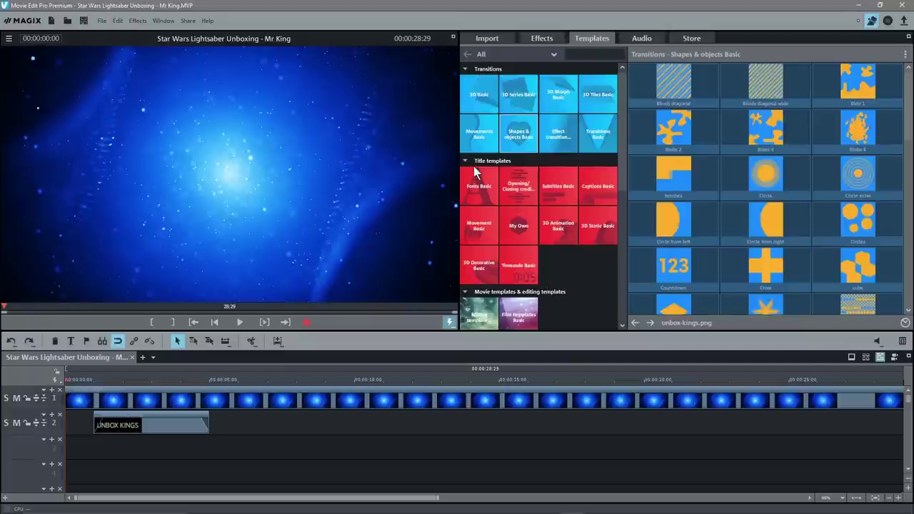
pyautogui.scroll(-1, 480, 275)
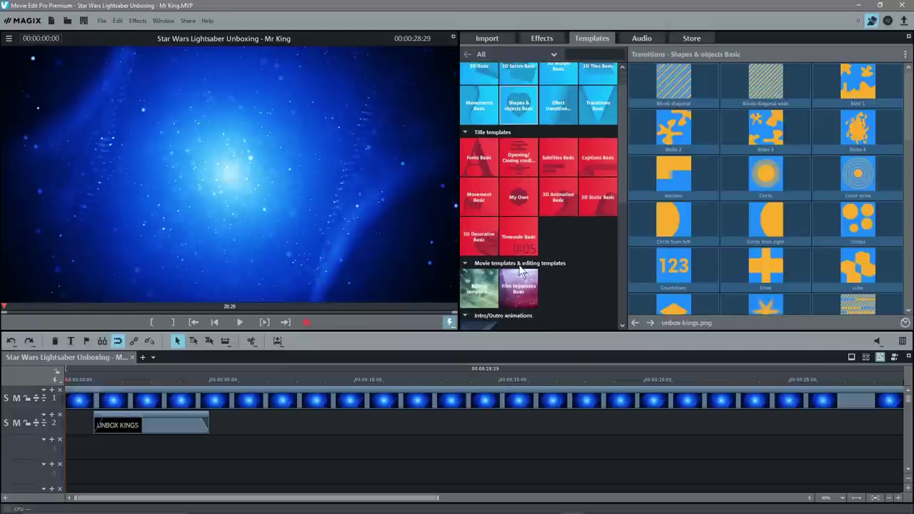
pyautogui.scroll(-1, 553, 265)
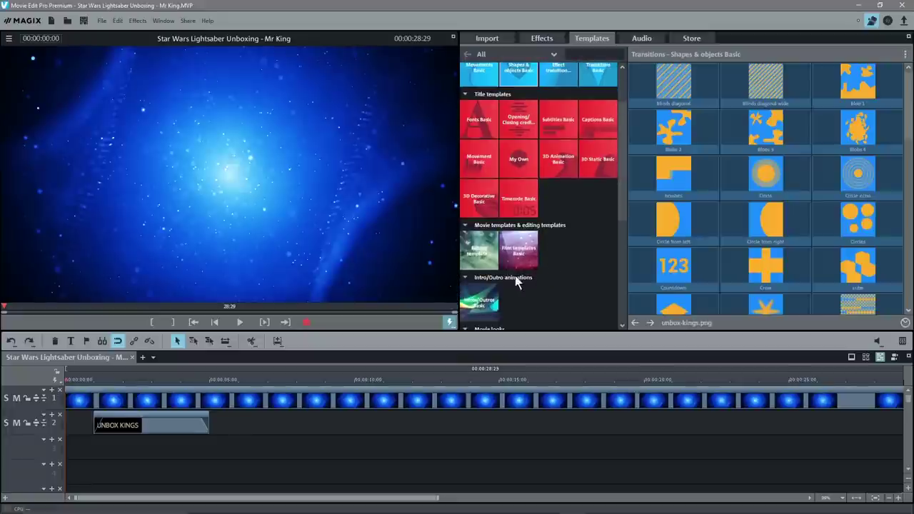
pyautogui.scroll(-1, 514, 285)
pyautogui.scroll(-2, 513, 287)
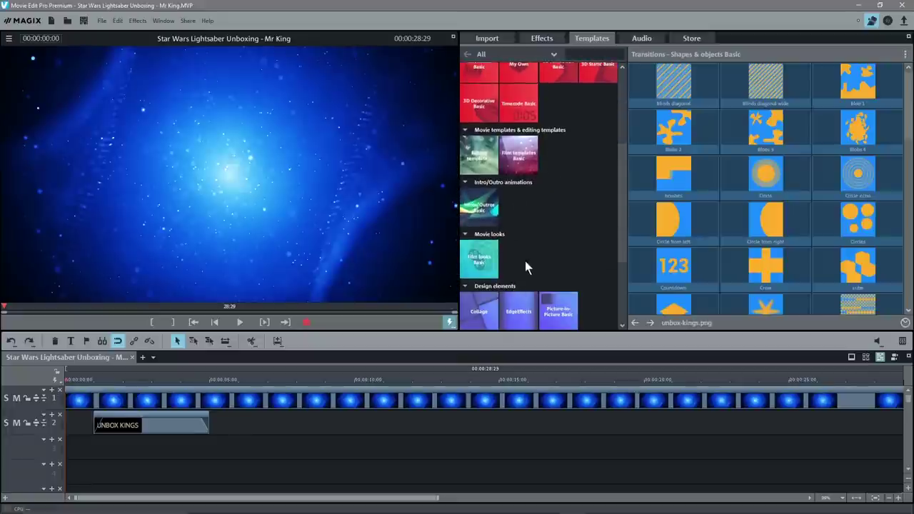
pyautogui.scroll(-1, 525, 258)
pyautogui.scroll(-2, 520, 283)
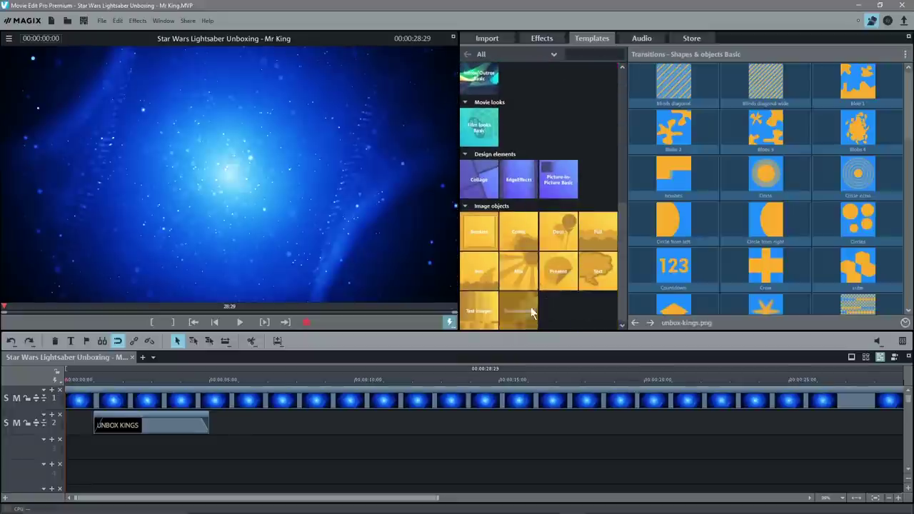
pyautogui.scroll(3, 571, 300)
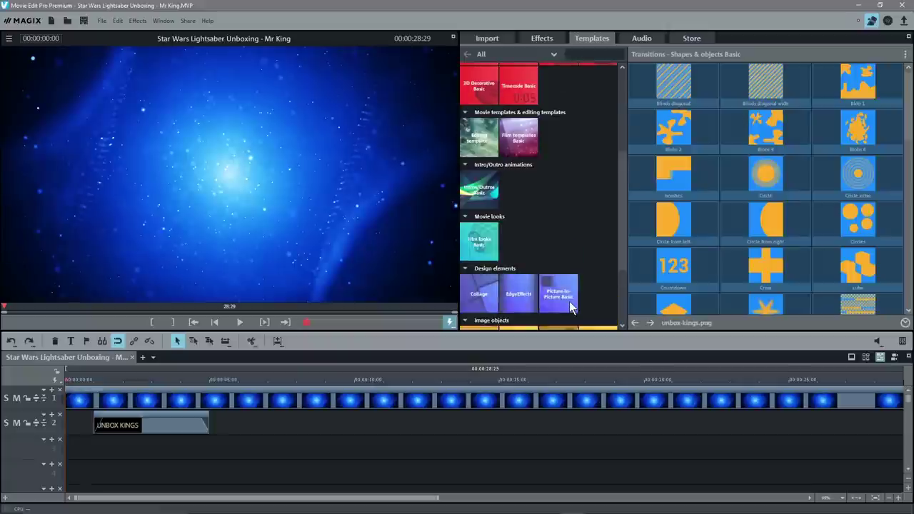
pyautogui.scroll(2, 567, 307)
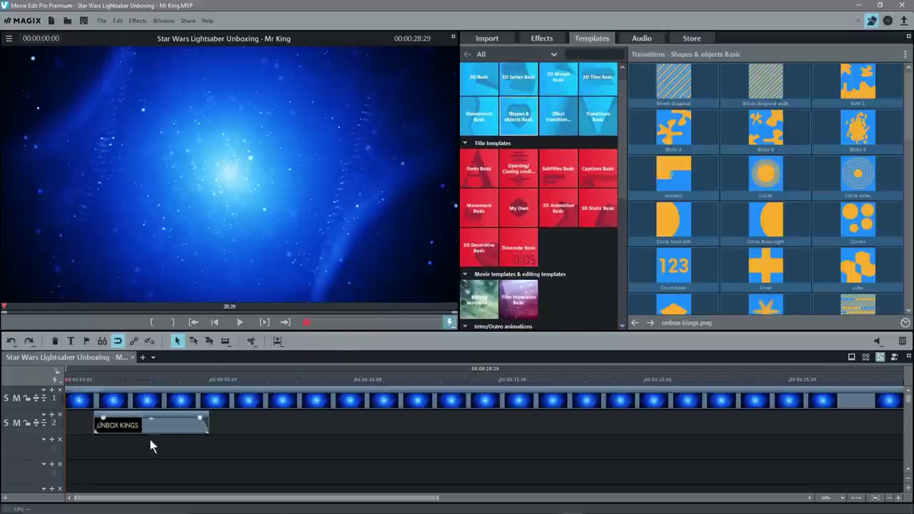
pyautogui.scroll(1, 477, 262)
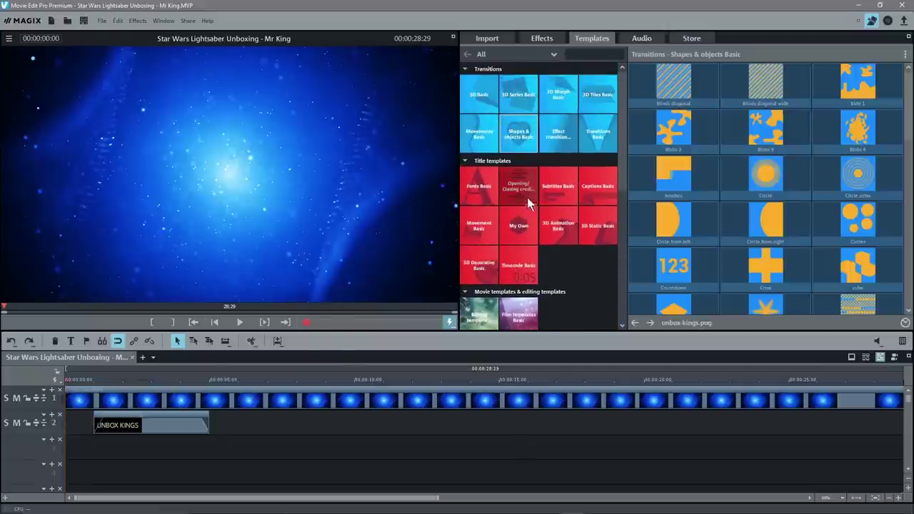
pyautogui.click(536, 40)
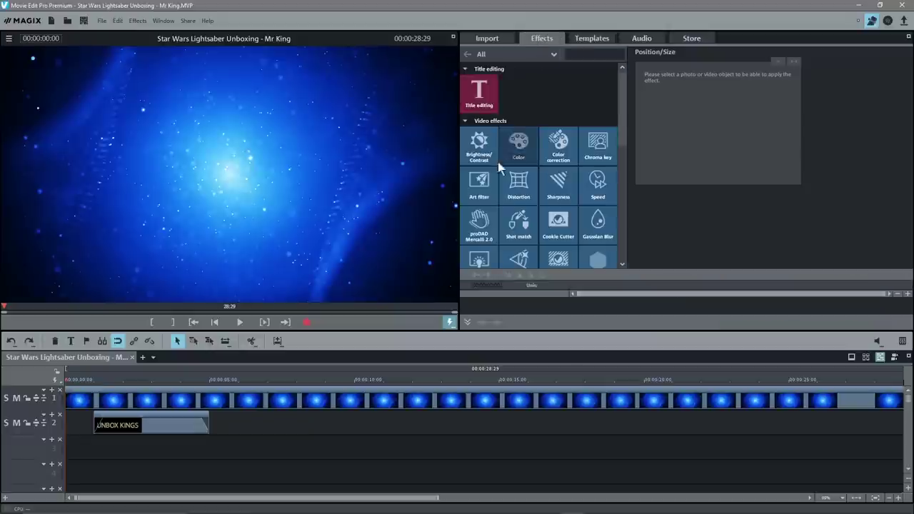
# Step: Browse the Movement Basic title templates and preview the Jump out and Jump in animations
pyautogui.click(593, 39)
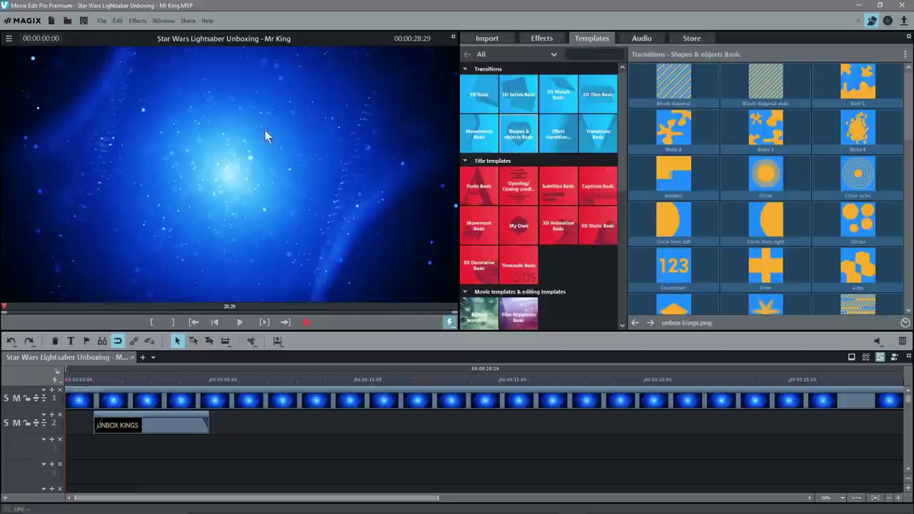
pyautogui.click(478, 234)
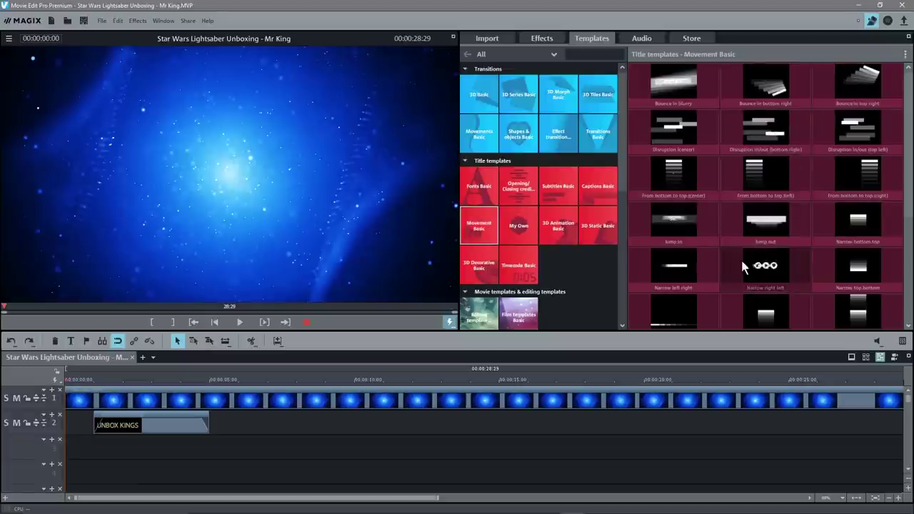
pyautogui.scroll(-2, 744, 270)
pyautogui.scroll(-3, 743, 269)
pyautogui.scroll(4, 743, 269)
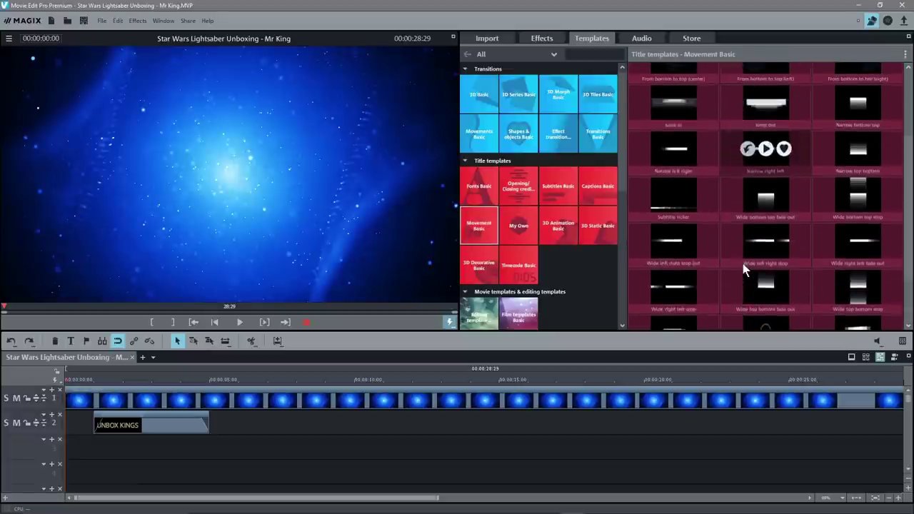
pyautogui.scroll(1, 744, 270)
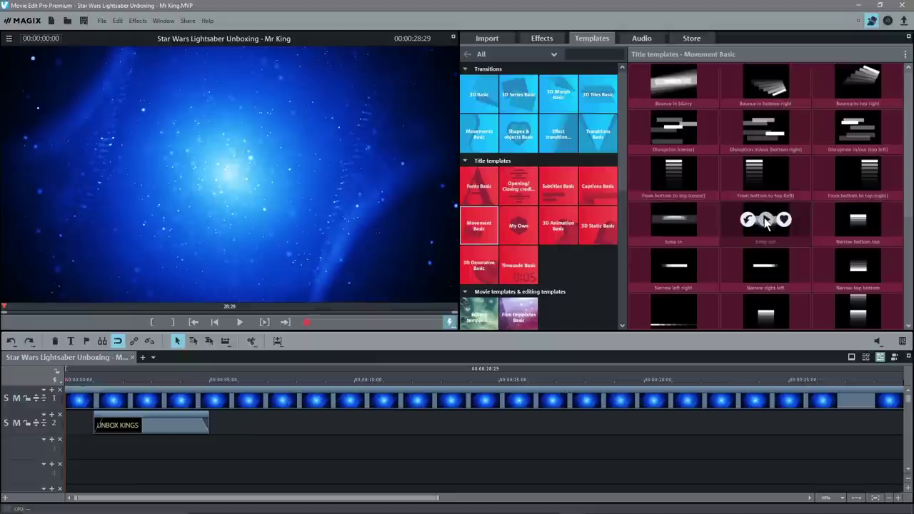
pyautogui.click(766, 220)
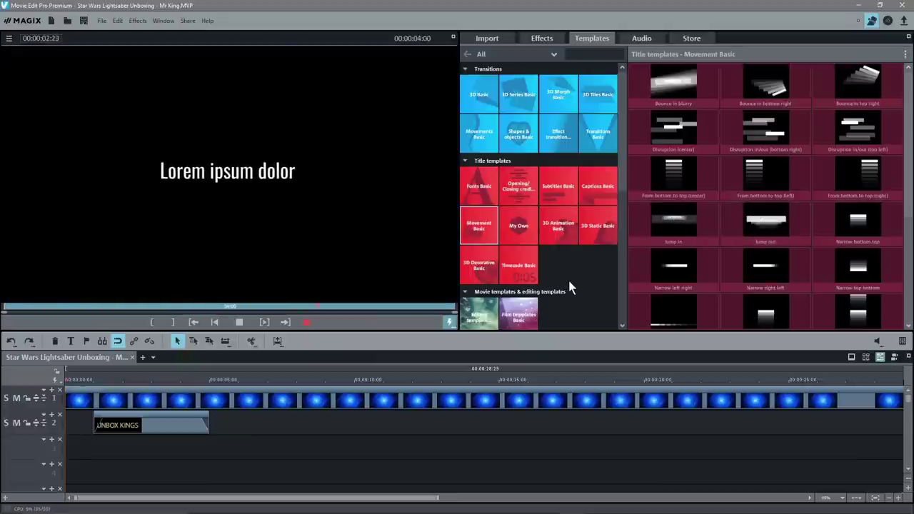
pyautogui.click(767, 223)
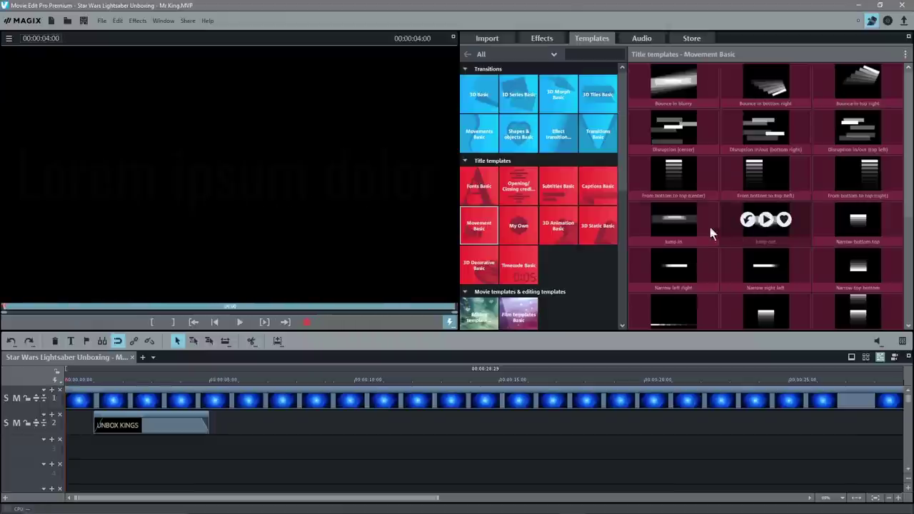
pyautogui.click(676, 223)
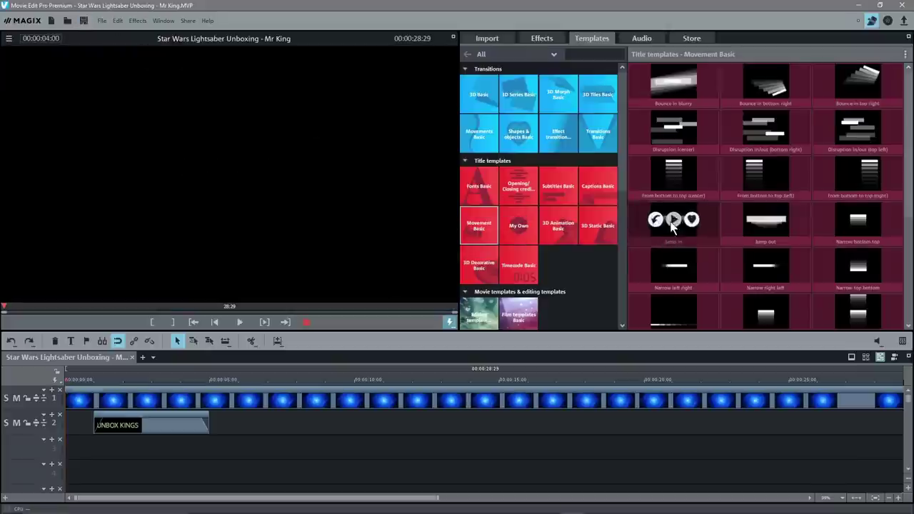
# Step: Add the Jump in title template to track 2 and snap it directly against the end of the Unbox Kings logo clip
pyautogui.moveTo(676, 215); pyautogui.dragTo(665, 228)
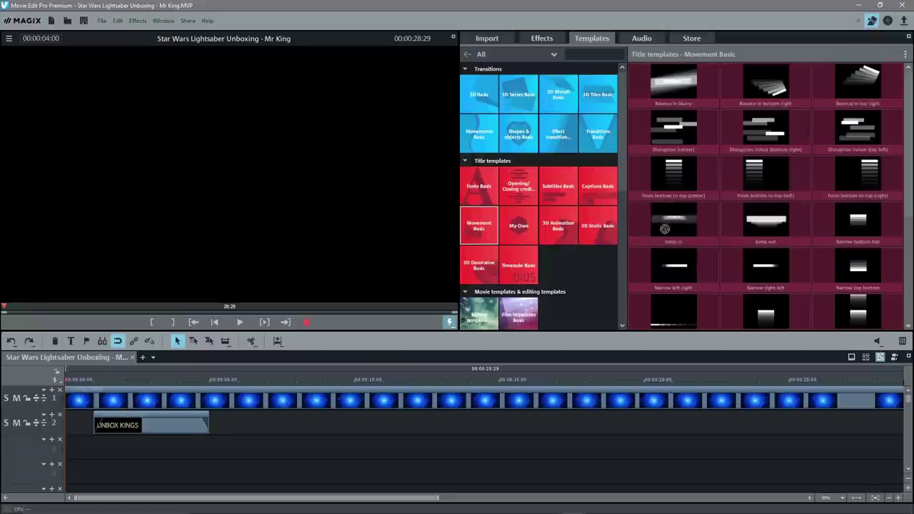
pyautogui.moveTo(604, 310); pyautogui.dragTo(252, 434)
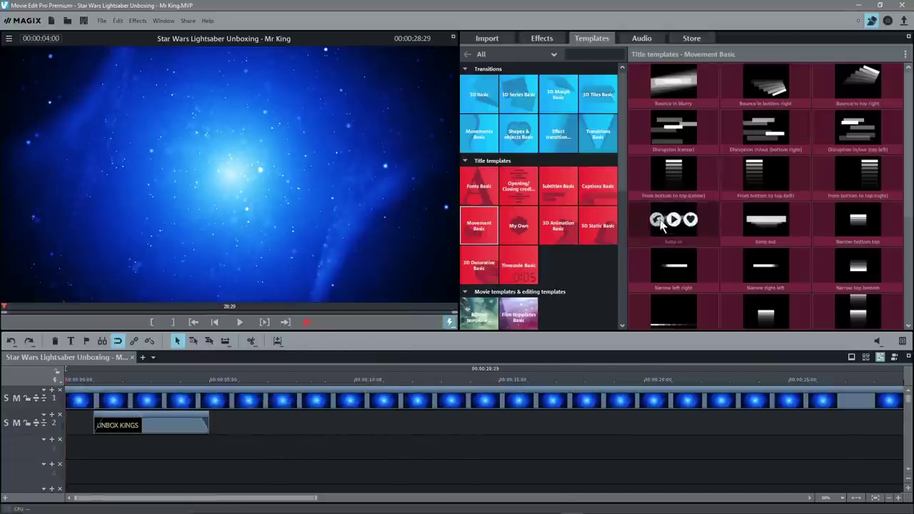
pyautogui.moveTo(658, 213); pyautogui.dragTo(280, 427)
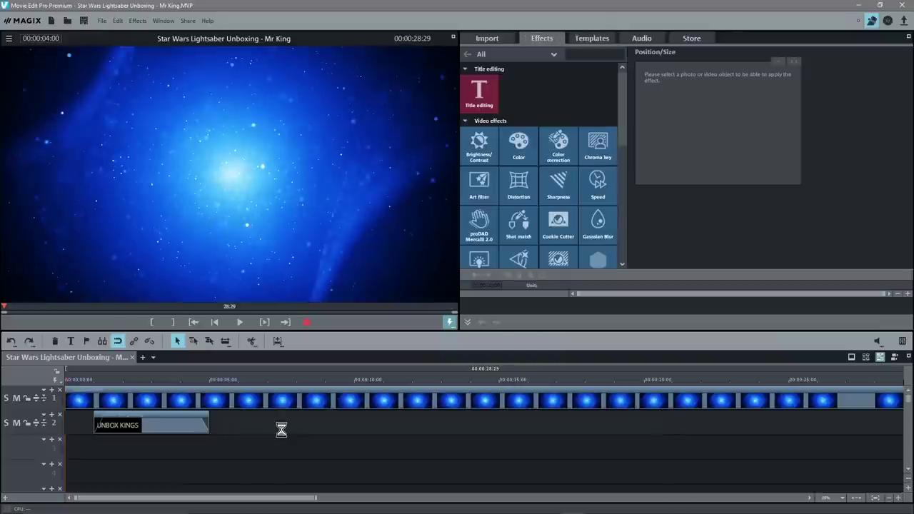
pyautogui.moveTo(320, 423); pyautogui.dragTo(469, 421)
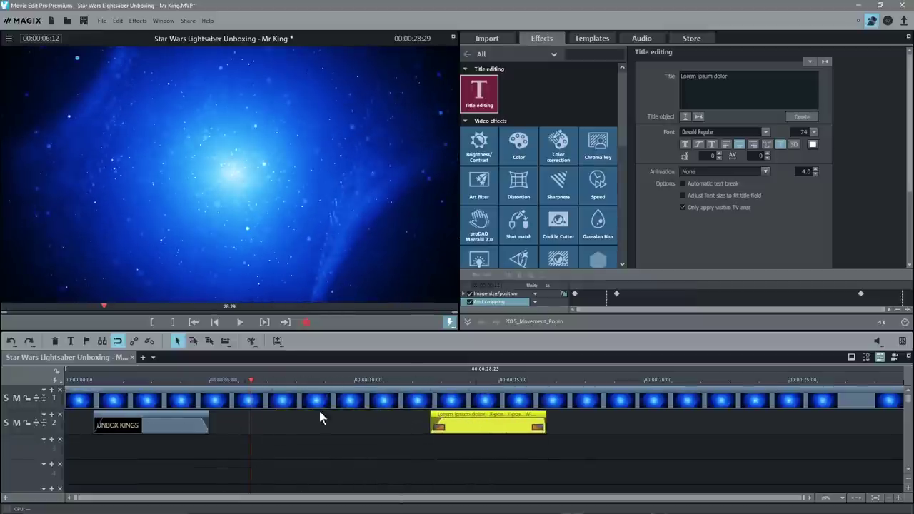
pyautogui.moveTo(470, 424); pyautogui.dragTo(271, 418)
pyautogui.click(262, 427)
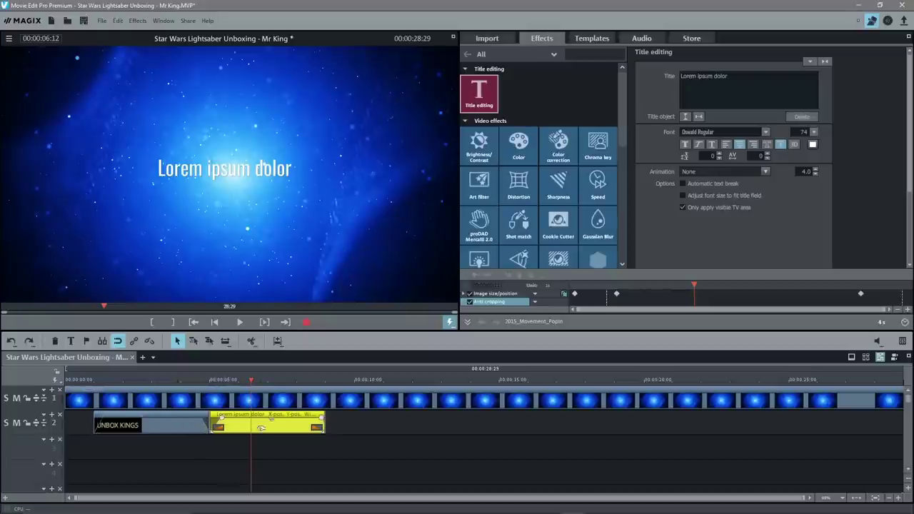
pyautogui.click(119, 343)
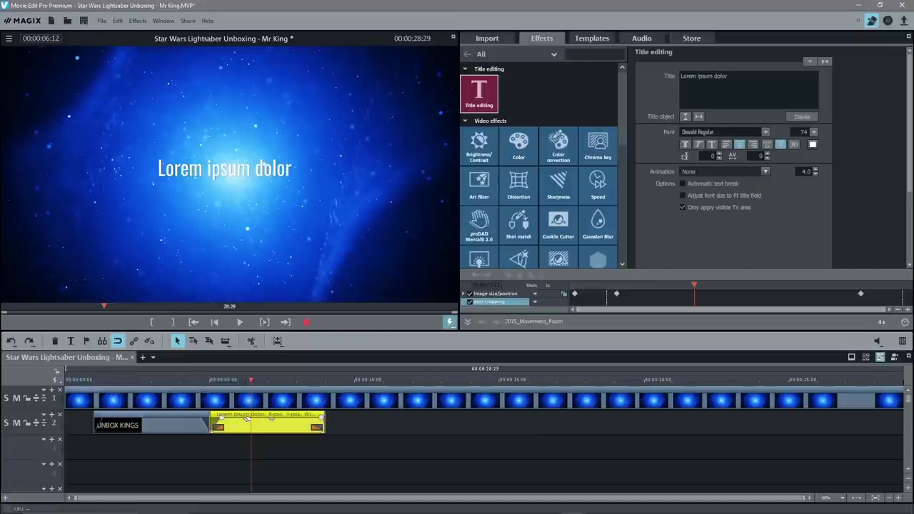
# Step: Replace the placeholder title text with three lines: "Mace Windu Star Wars", "Light Saber" and "Unboxing"
pyautogui.moveTo(249, 378)
pyautogui.mouseDown()
pyautogui.moveTo(236, 379)
pyautogui.moveTo(328, 379)
pyautogui.moveTo(229, 381)
pyautogui.moveTo(243, 379)
pyautogui.mouseUp()
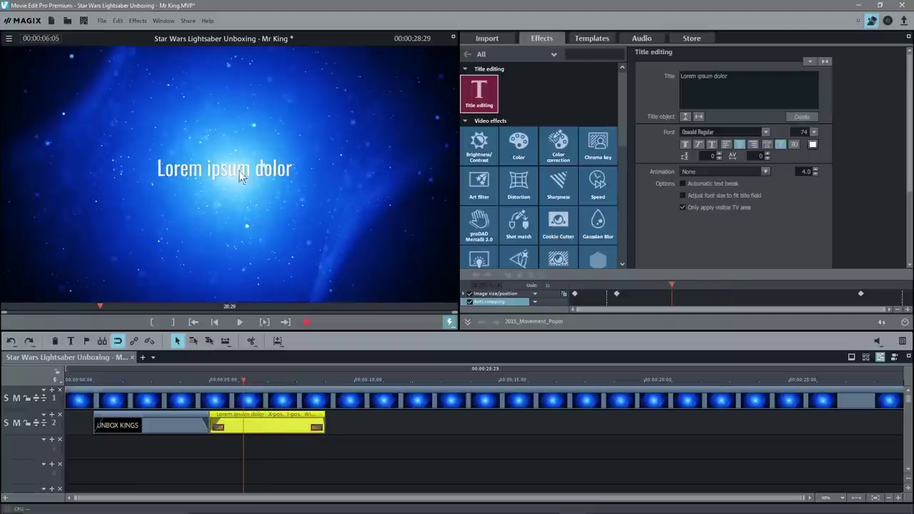
pyautogui.doubleClick(250, 425)
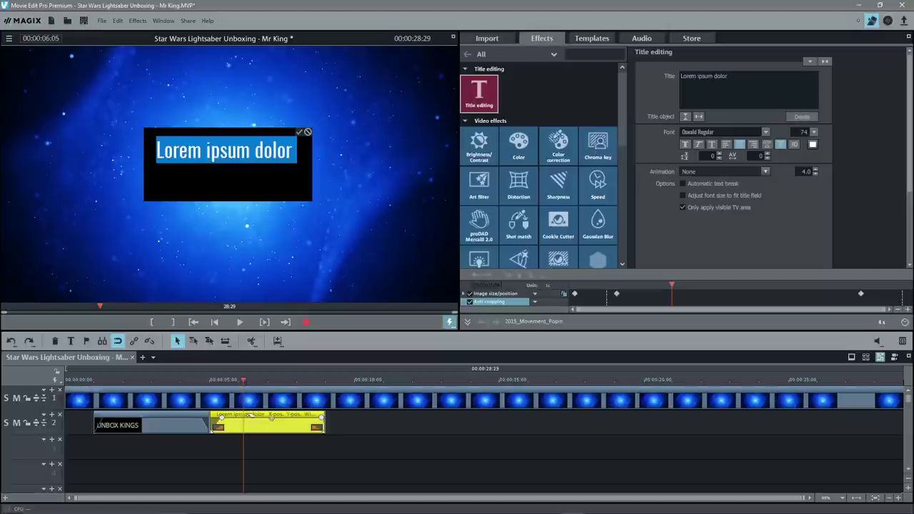
pyautogui.moveTo(728, 75); pyautogui.dragTo(666, 77)
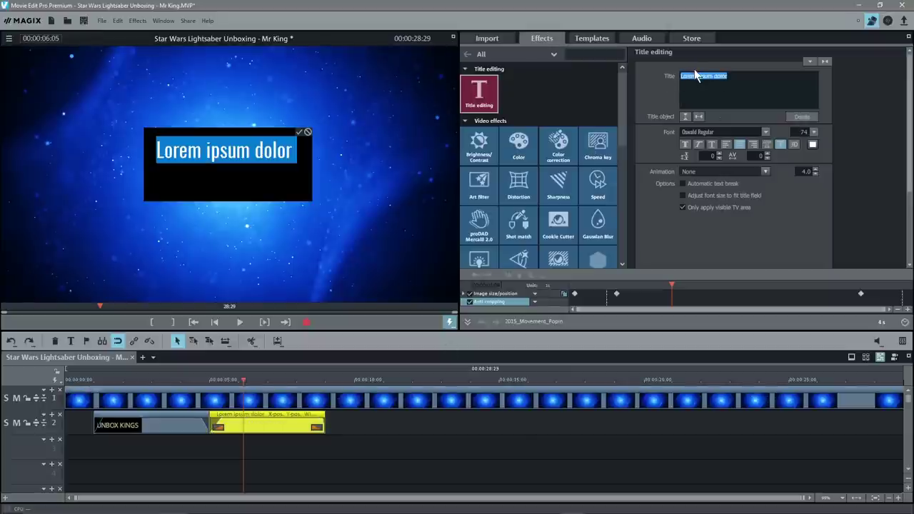
pyautogui.click(780, 145)
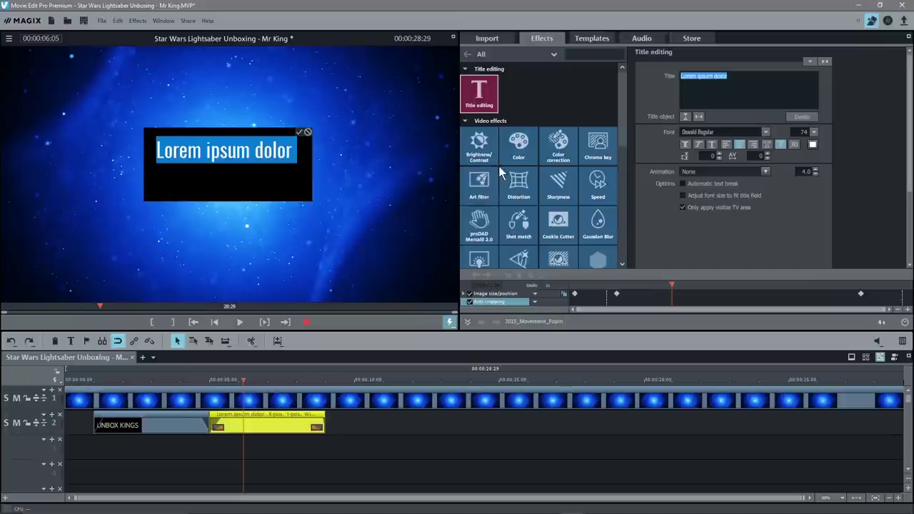
pyautogui.write('Mace Wn')
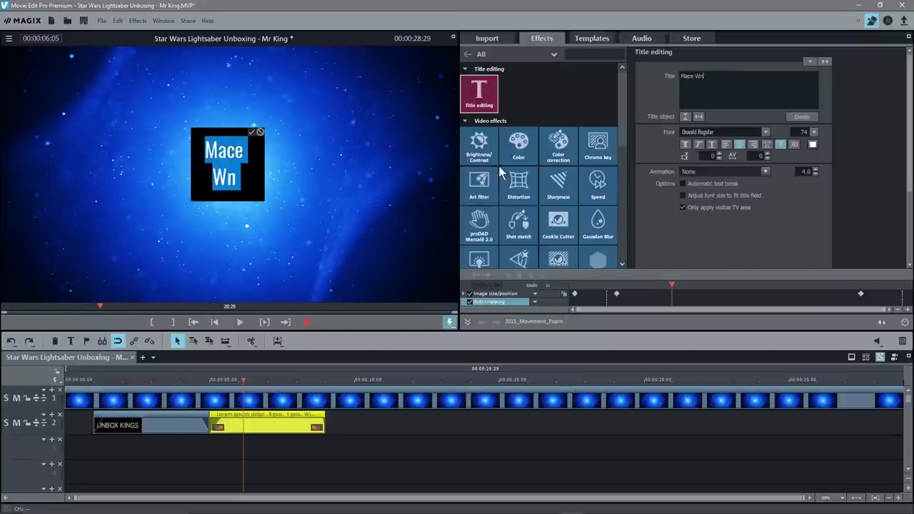
pyautogui.press('BackSpace')
pyautogui.write('indy')
pyautogui.press('BackSpace')
pyautogui.write('u Star')
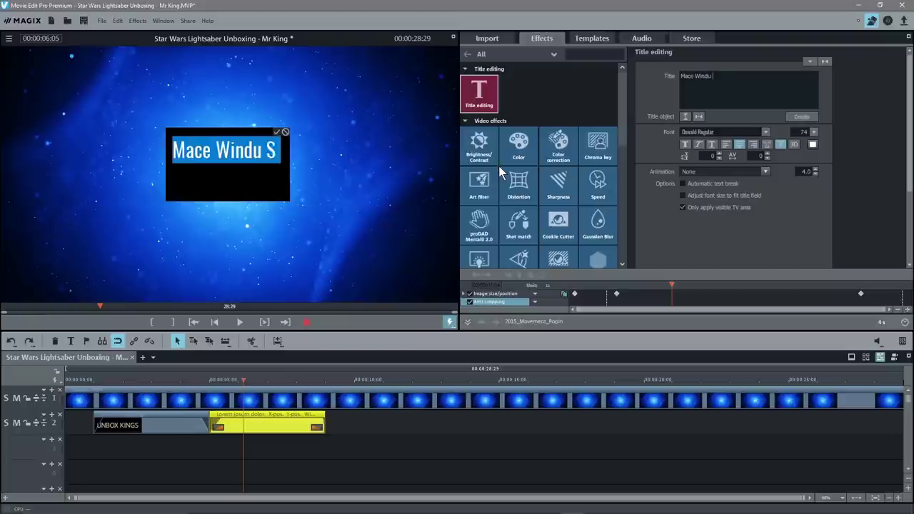
pyautogui.write(' Wars')
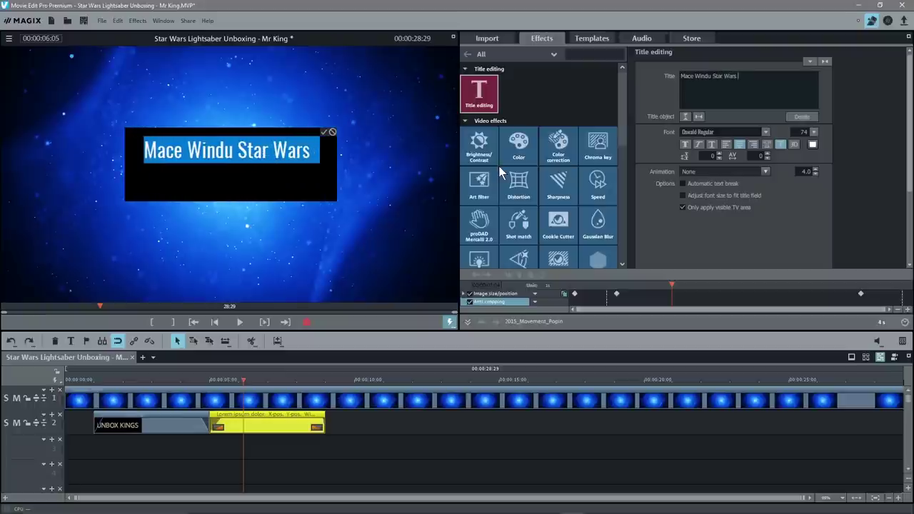
pyautogui.press('Return')
pyautogui.write('Light')
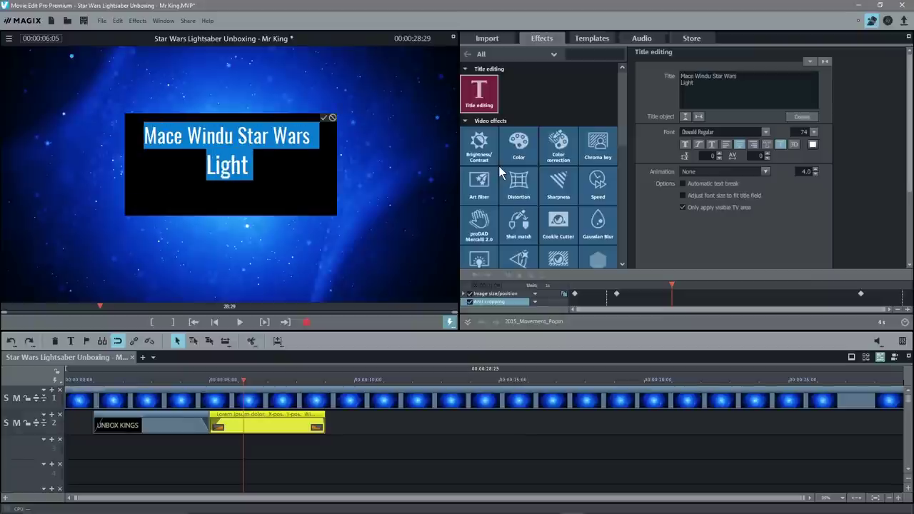
pyautogui.write(' Saber')
pyautogui.press('Return')
pyautogui.write('Unxoin')
pyautogui.press('BackSpace')
pyautogui.press('BackSpace')
pyautogui.press('BackSpace')
pyautogui.press('BackSpace')
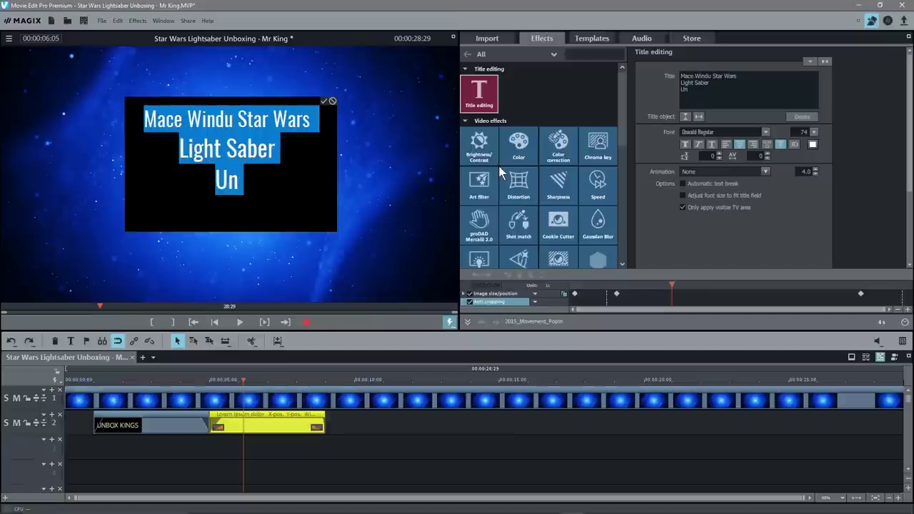
pyautogui.write('boxing')
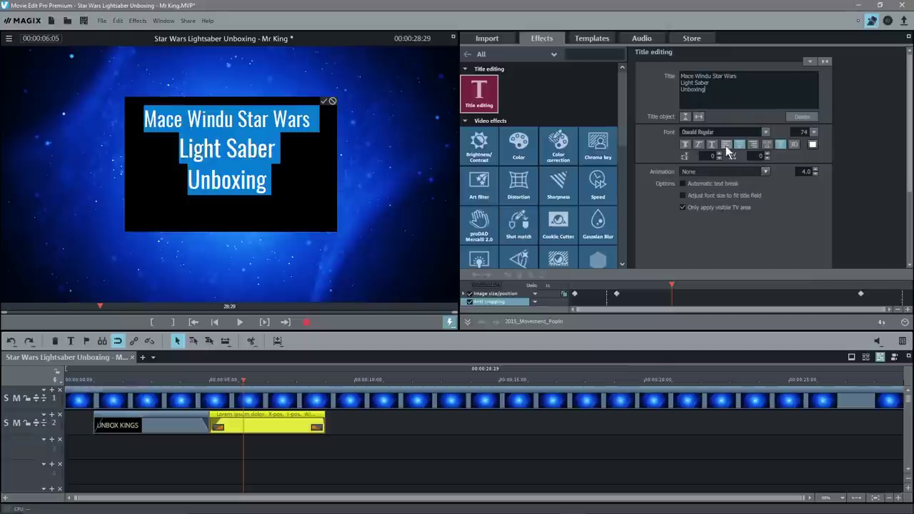
# Step: Set the title's font to STAR JEDI and apply the edited title
pyautogui.click(699, 144)
pyautogui.click(699, 144)
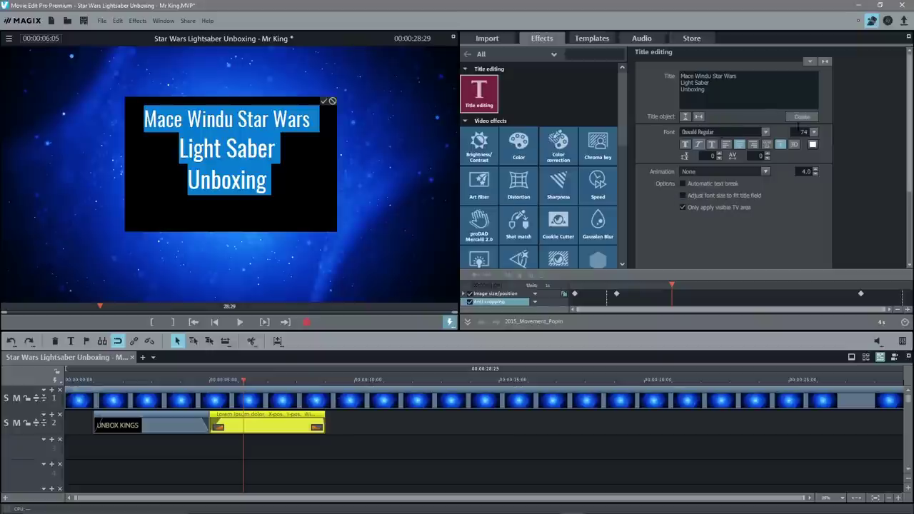
pyautogui.click(766, 132)
pyautogui.scroll(5, 759, 171)
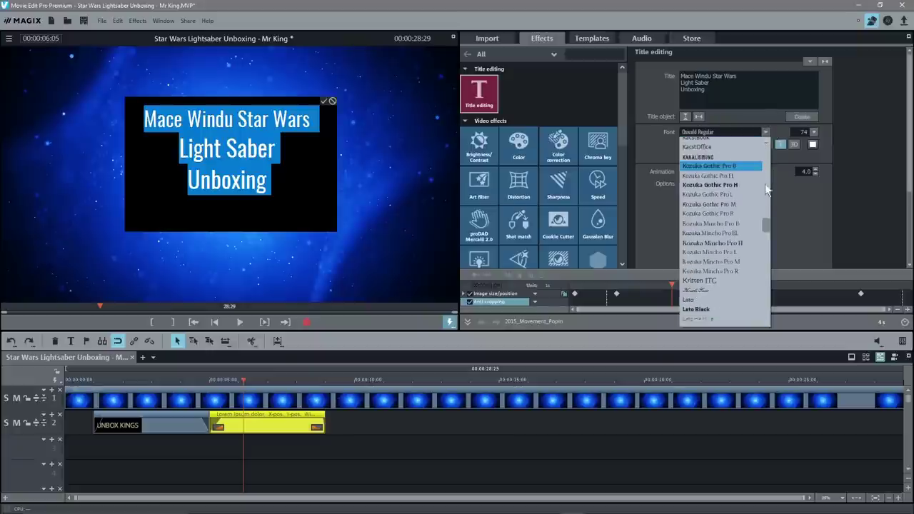
pyautogui.moveTo(766, 225); pyautogui.dragTo(774, 292)
pyautogui.scroll(-3, 775, 293)
pyautogui.click(706, 249)
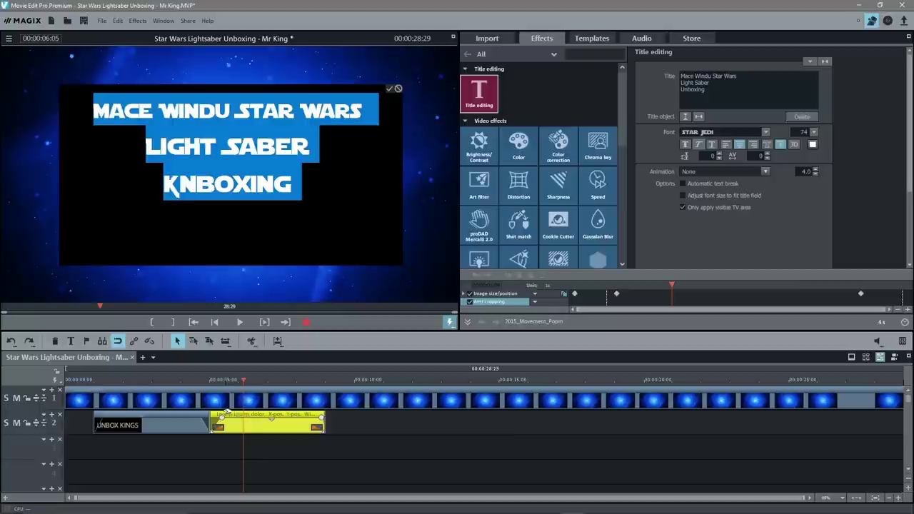
pyautogui.click(252, 427)
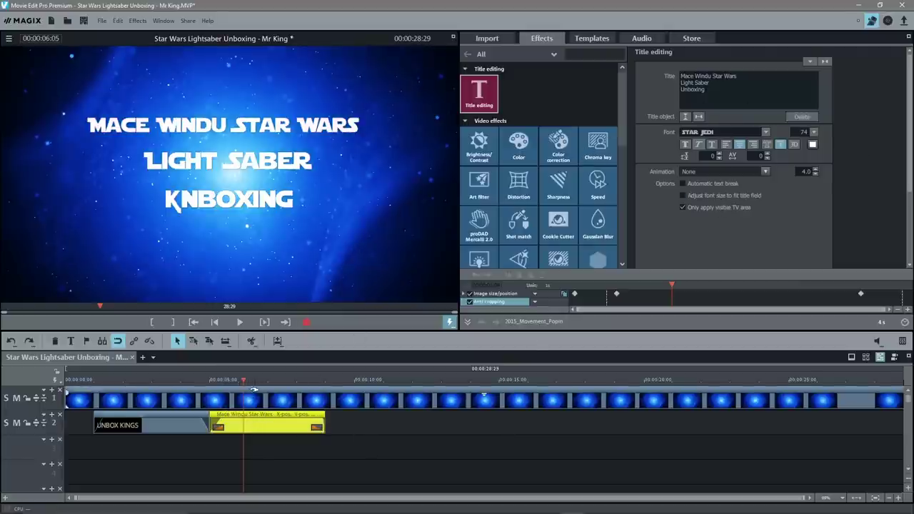
# Step: Save the project, play the movie from the beginning through the end of the title, and stop playback
pyautogui.moveTo(244, 380); pyautogui.dragTo(66, 380)
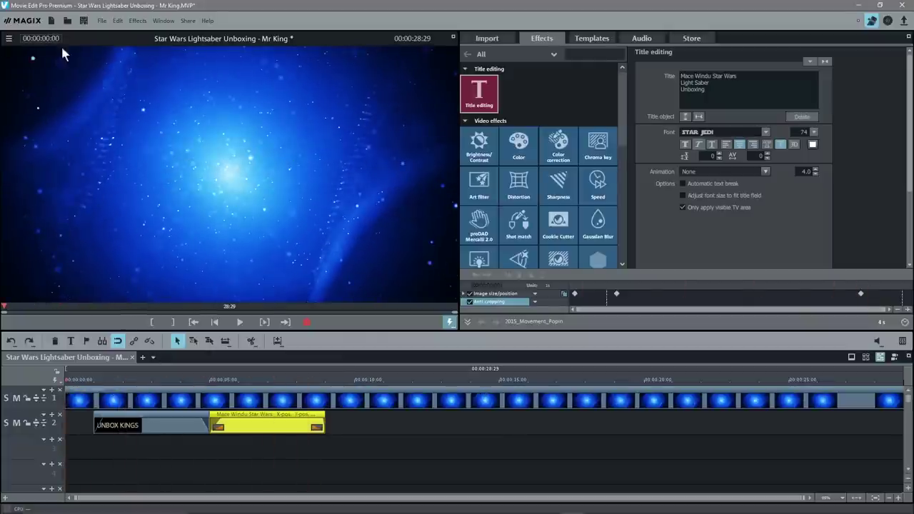
pyautogui.click(82, 20)
pyautogui.click(238, 322)
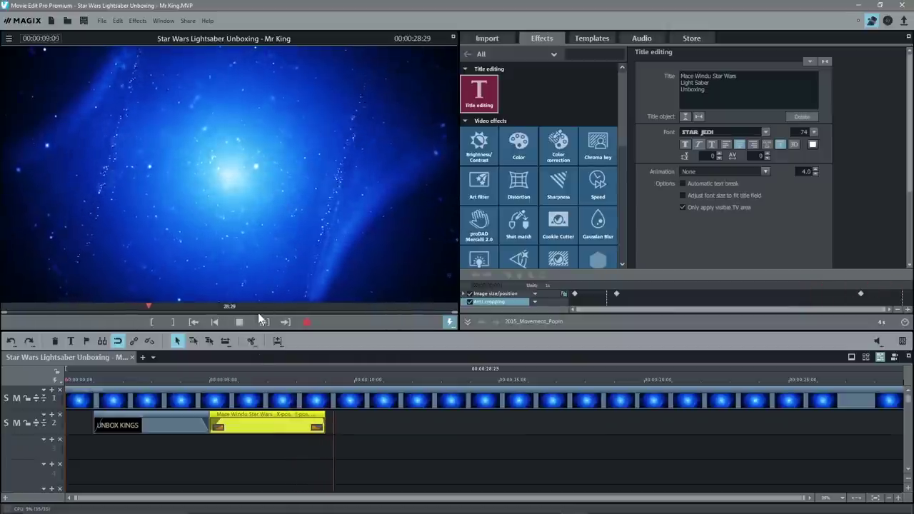
pyautogui.click(239, 322)
# Step: Change the capital U of "Unboxing" in the title to a lowercase u and apply the edit
pyautogui.click(273, 428)
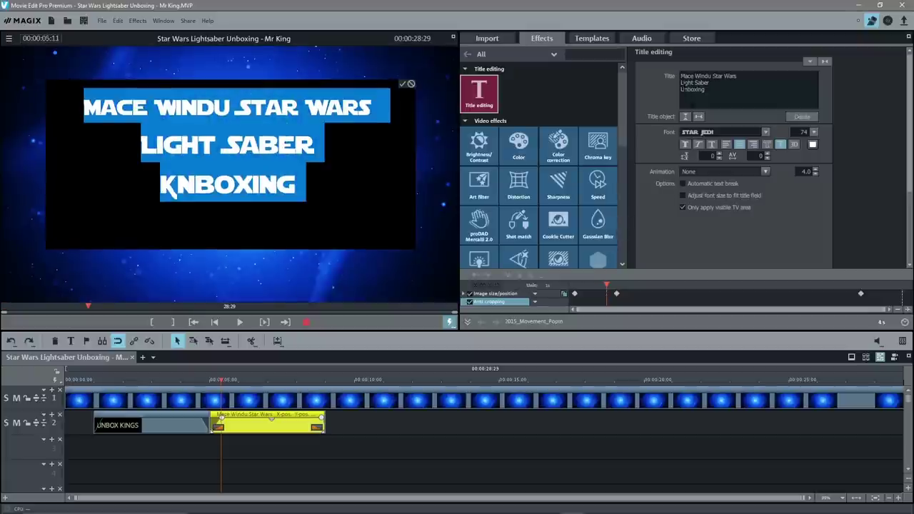
pyautogui.write('u')
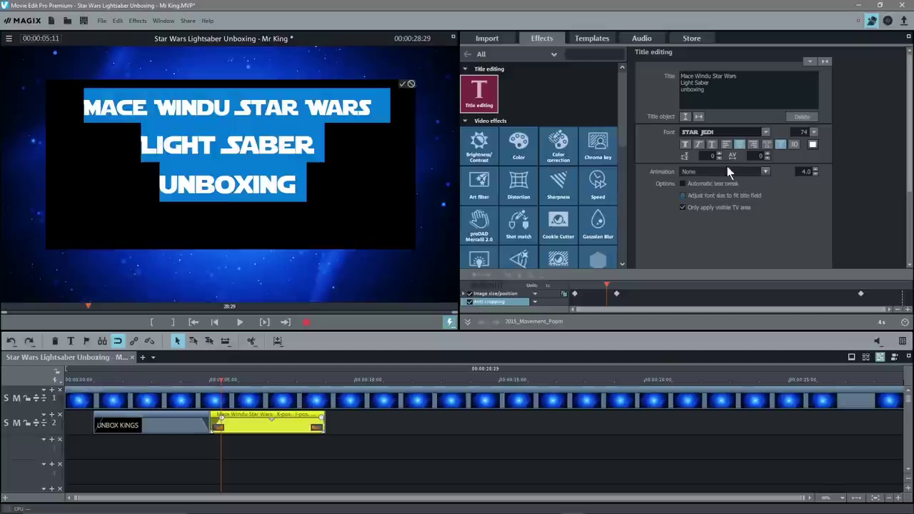
pyautogui.click(331, 424)
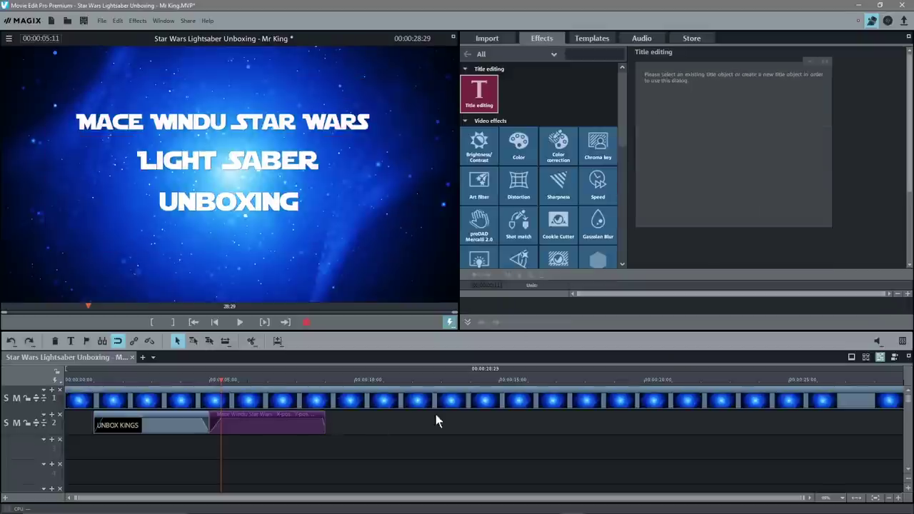
# Step: Save the project and place the playhead at 00:00:09:11, just past the end of the title clip
pyautogui.moveTo(222, 381); pyautogui.dragTo(328, 399)
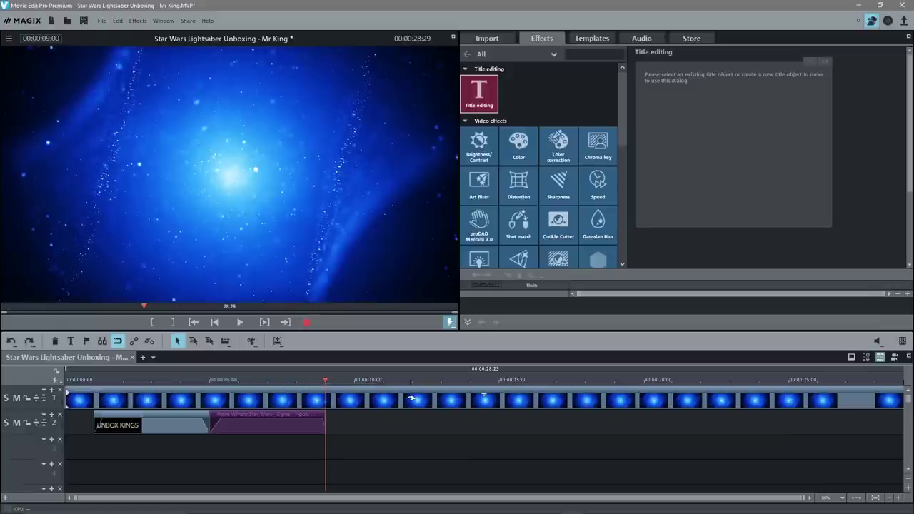
pyautogui.click(83, 20)
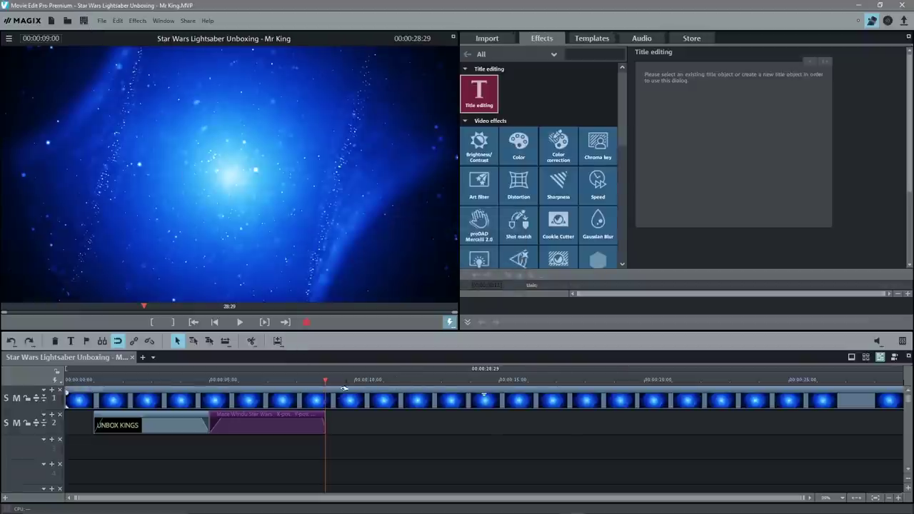
pyautogui.moveTo(325, 379); pyautogui.dragTo(336, 379)
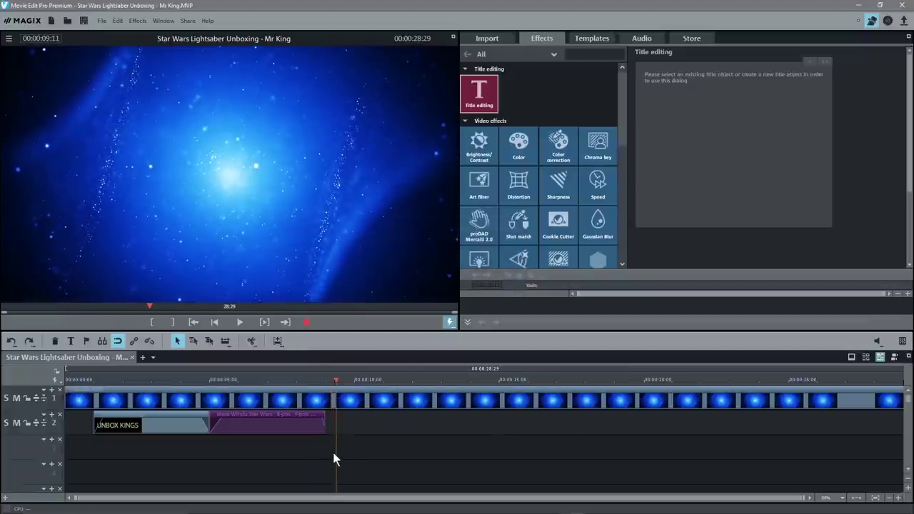
# Step: Split the HD 023.mp4 background clip at 00:00:09:04 and remove the part after the cut
pyautogui.scroll(4, 333, 453)
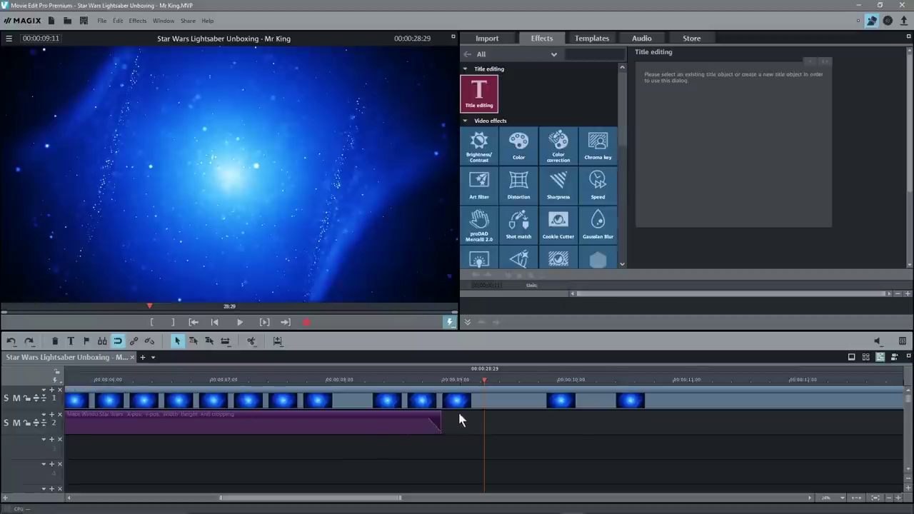
pyautogui.moveTo(483, 429); pyautogui.dragTo(460, 429)
pyautogui.moveTo(460, 380)
pyautogui.mouseDown()
pyautogui.moveTo(441, 381)
pyautogui.moveTo(461, 380)
pyautogui.mouseUp()
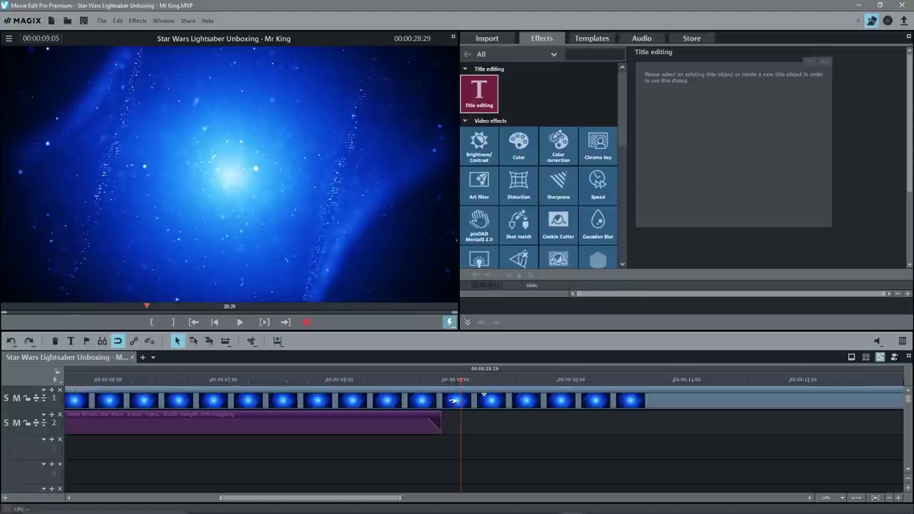
pyautogui.moveTo(461, 380); pyautogui.dragTo(457, 381)
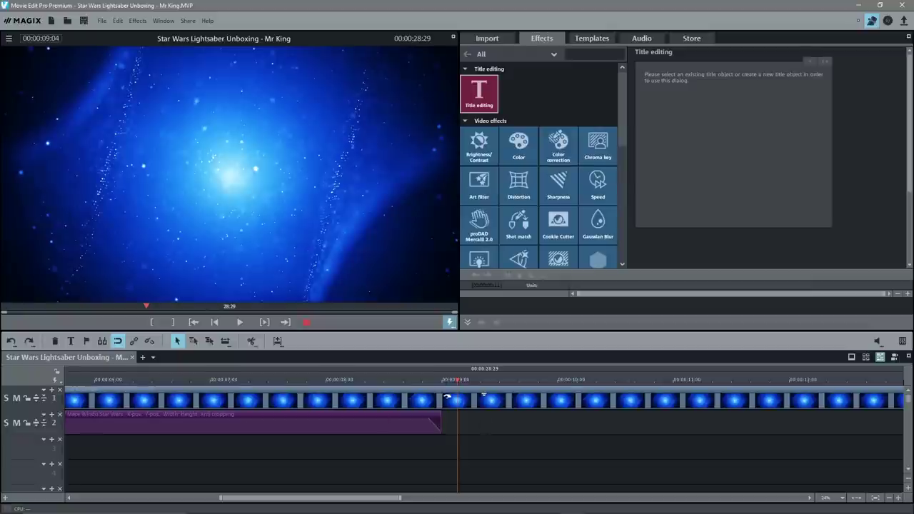
pyautogui.click(482, 395)
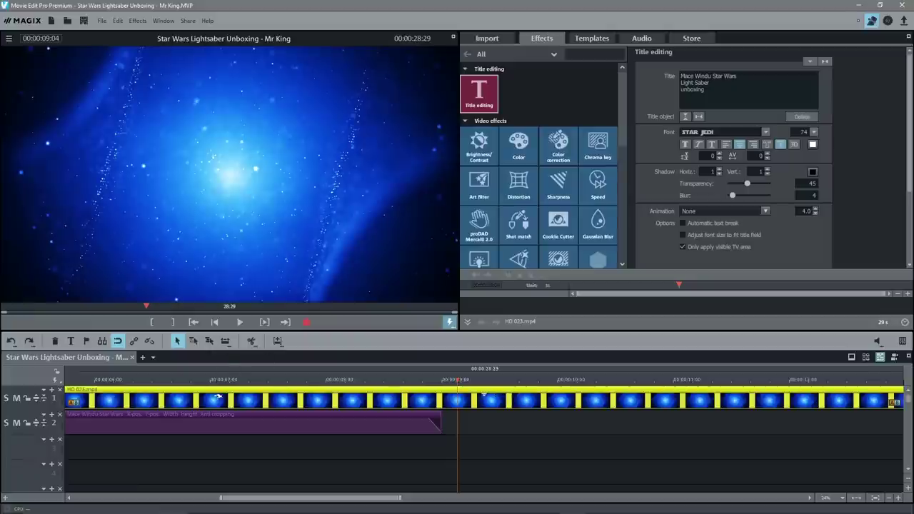
pyautogui.click(251, 343)
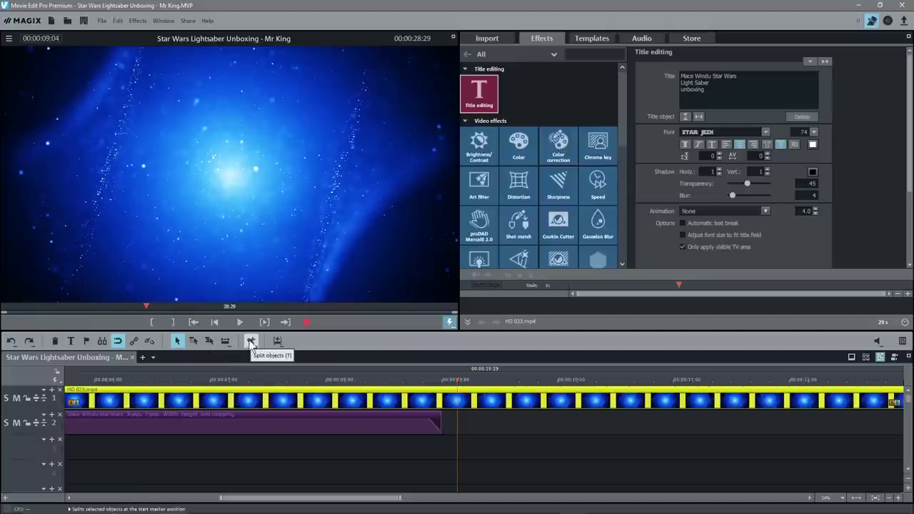
pyautogui.click(437, 401)
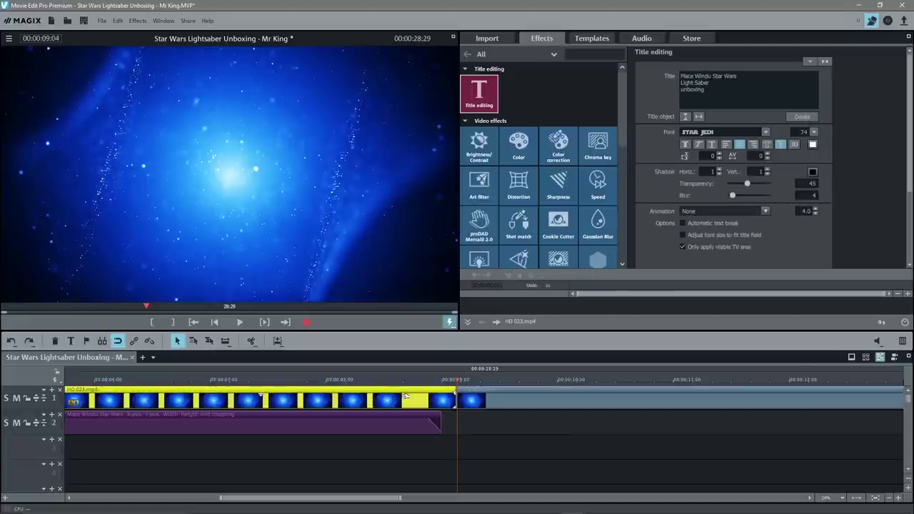
pyautogui.click(519, 398)
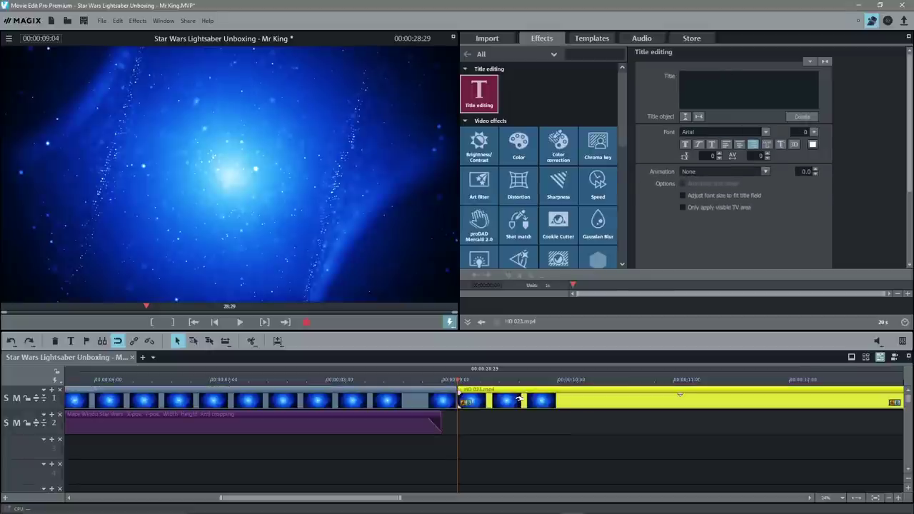
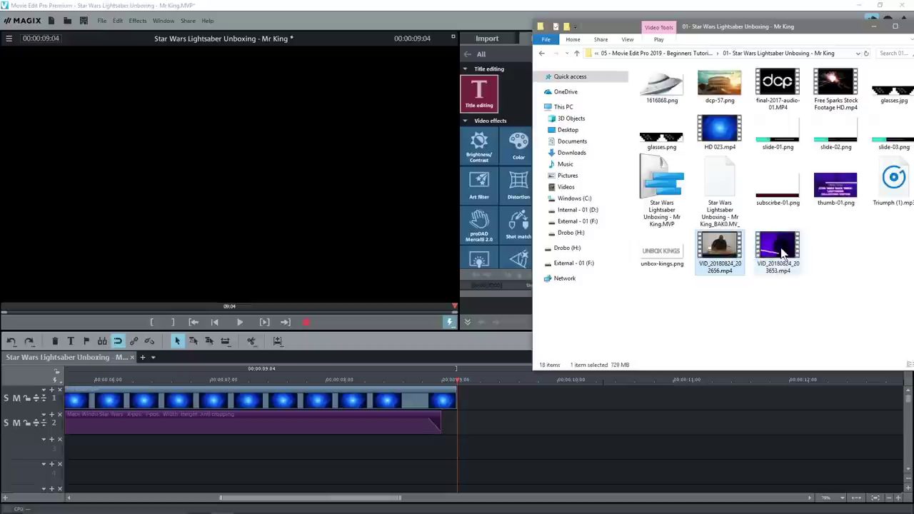
# Step: Add VID_20180824_202656.mp4 from the project folder directly after the background clip on track 1 and preview its opening
pyautogui.click(730, 249)
pyautogui.click(772, 249)
pyautogui.click(724, 245)
pyautogui.moveTo(720, 249); pyautogui.dragTo(507, 414)
pyautogui.moveTo(718, 26); pyautogui.dragTo(913, 24)
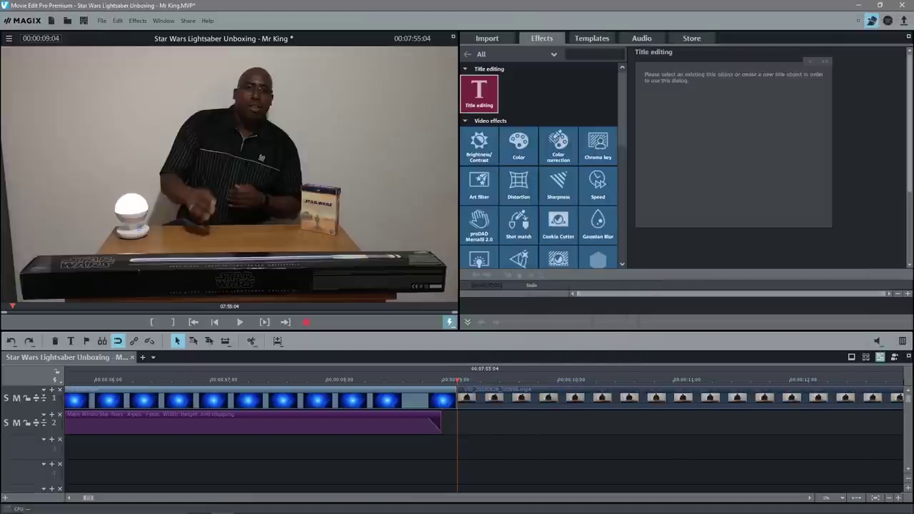
pyautogui.click(238, 322)
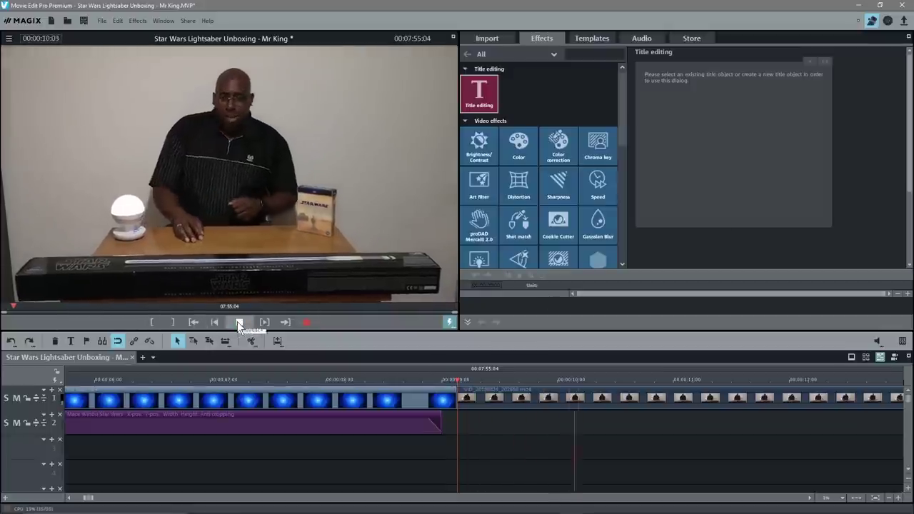
pyautogui.click(239, 322)
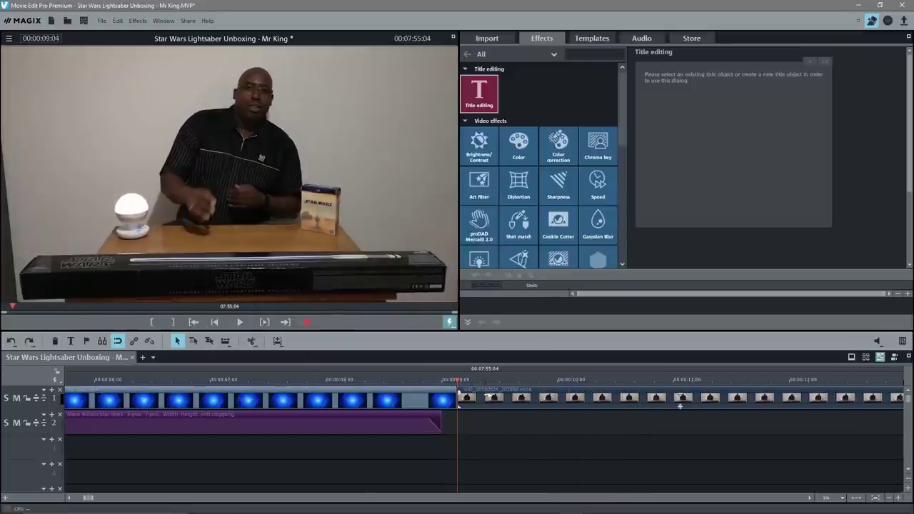
# Step: Overlap the start of the unboxing footage with the background clip's end as a short crossfade, and preview the transition from 00:00:08:23
pyautogui.moveTo(501, 392); pyautogui.dragTo(490, 391)
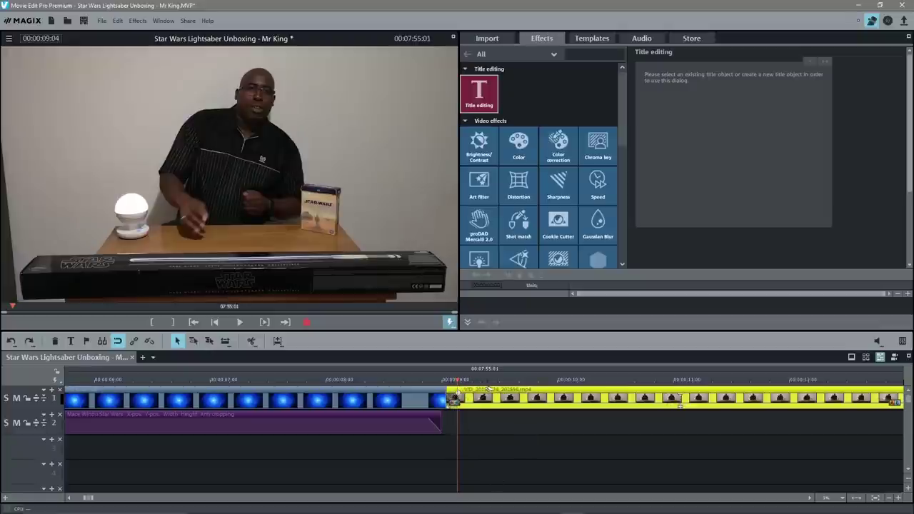
pyautogui.scroll(2, 433, 449)
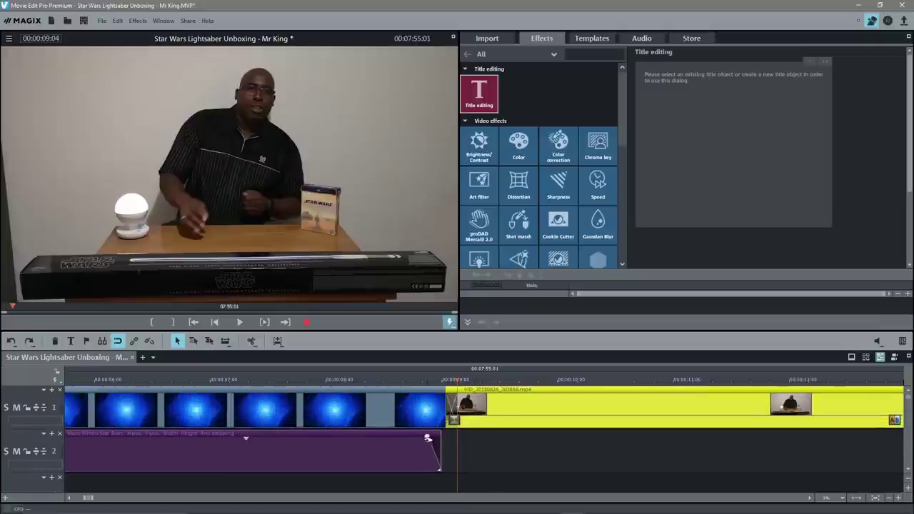
pyautogui.scroll(3, 428, 438)
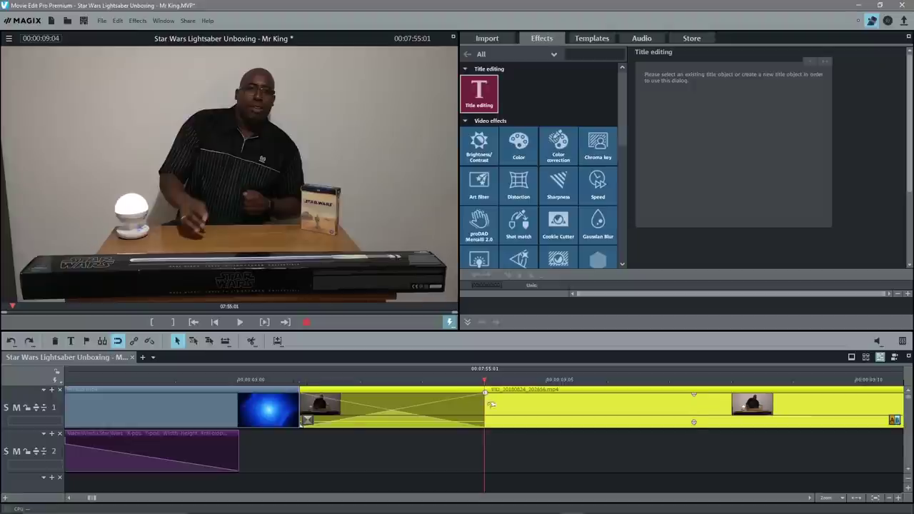
pyautogui.moveTo(492, 405); pyautogui.dragTo(735, 396)
pyautogui.moveTo(578, 409); pyautogui.dragTo(468, 406)
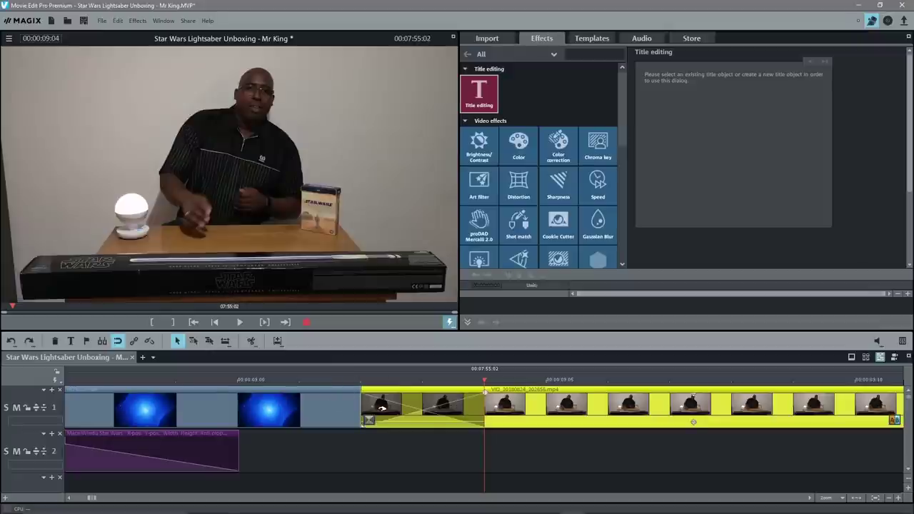
pyautogui.scroll(3, 382, 406)
pyautogui.click(399, 381)
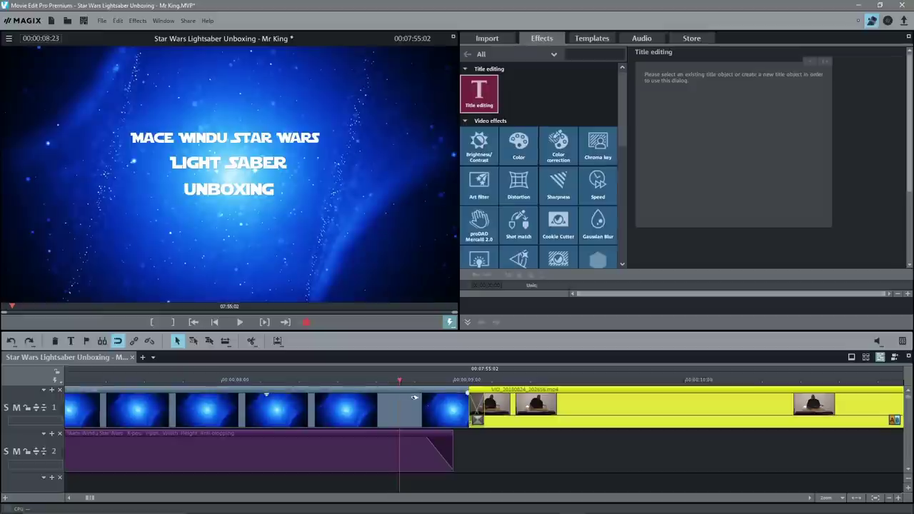
pyautogui.click(238, 325)
pyautogui.click(236, 328)
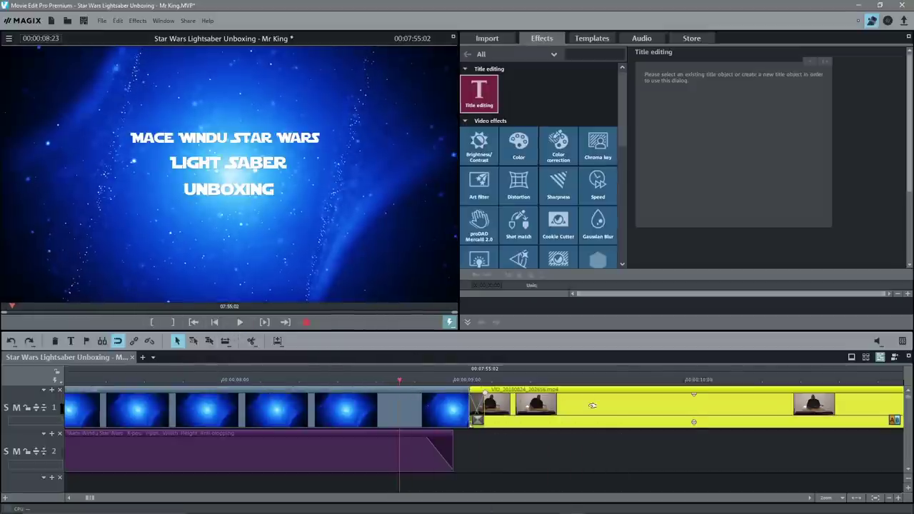
# Step: Lengthen the crossfade by moving the unboxing footage back to the end of the title, and play the transition again
pyautogui.moveTo(591, 405); pyautogui.dragTo(577, 405)
pyautogui.click(399, 385)
pyautogui.click(241, 322)
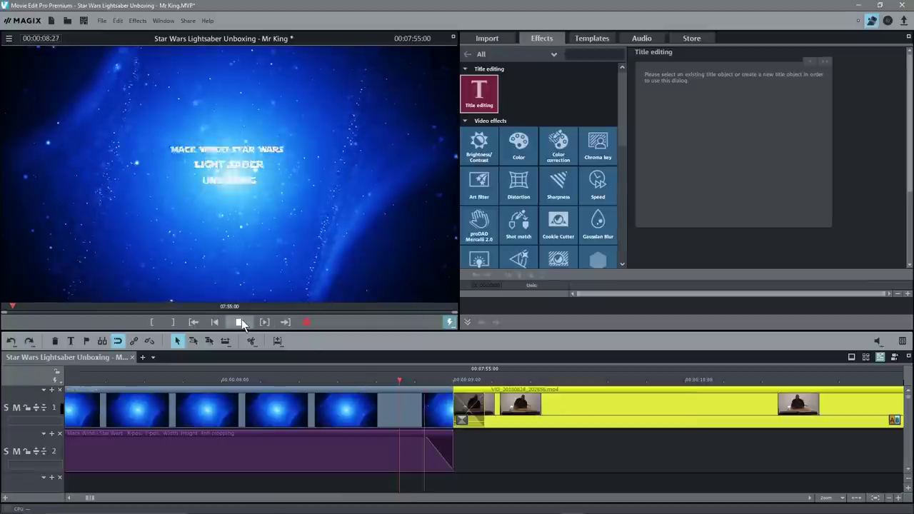
pyautogui.click(242, 323)
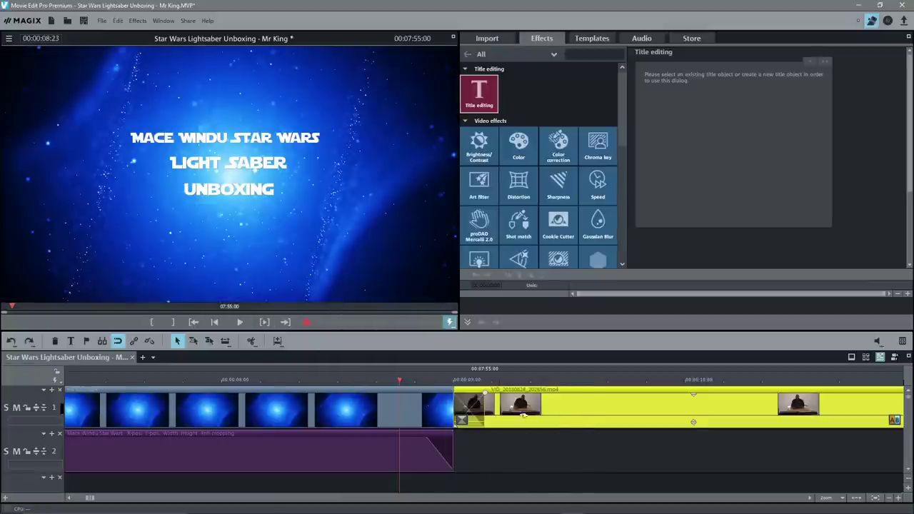
# Step: Undo the insertion of the unboxing footage and the cut of the background clip
pyautogui.click(560, 402)
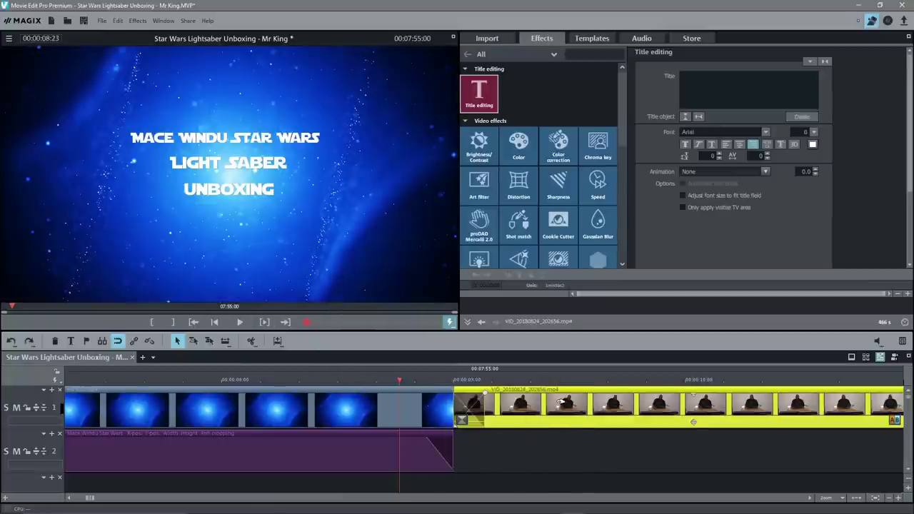
pyautogui.press('Delete')
pyautogui.hotkey('ctrl', 'z')
pyautogui.hotkey('ctrl', 'z')
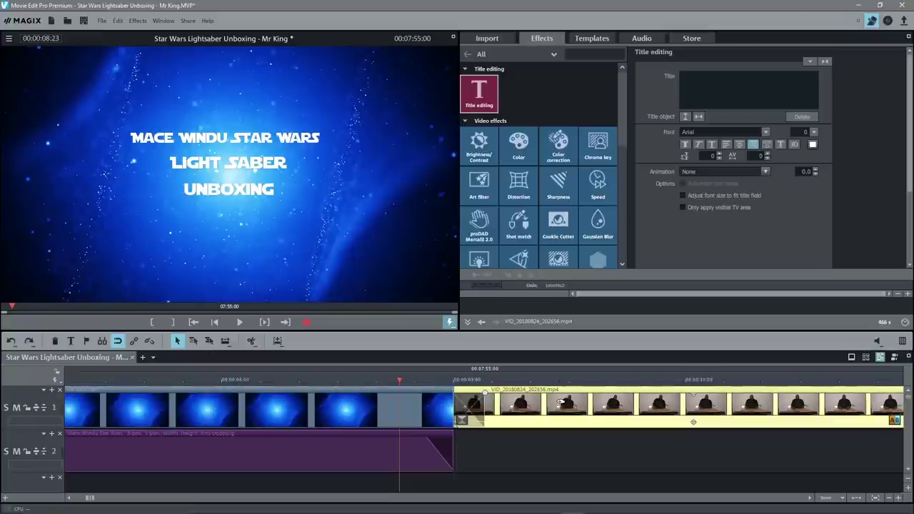
pyautogui.hotkey('ctrl', 'z')
pyautogui.hotkey('ctrl', 'z')
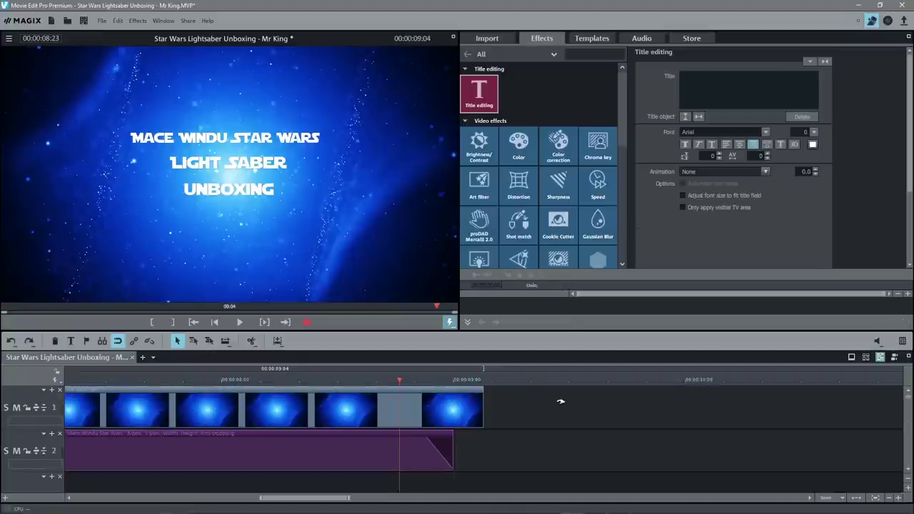
pyautogui.hotkey('ctrl', 'z')
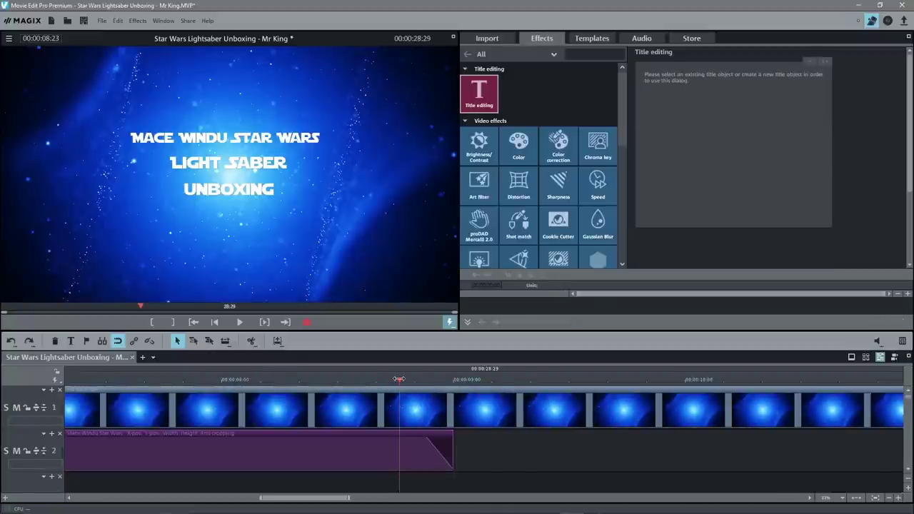
# Step: Split the HD 023.mp4 background clip at 00:00:10:00 and delete the part after the cut
pyautogui.scroll(-4, 469, 405)
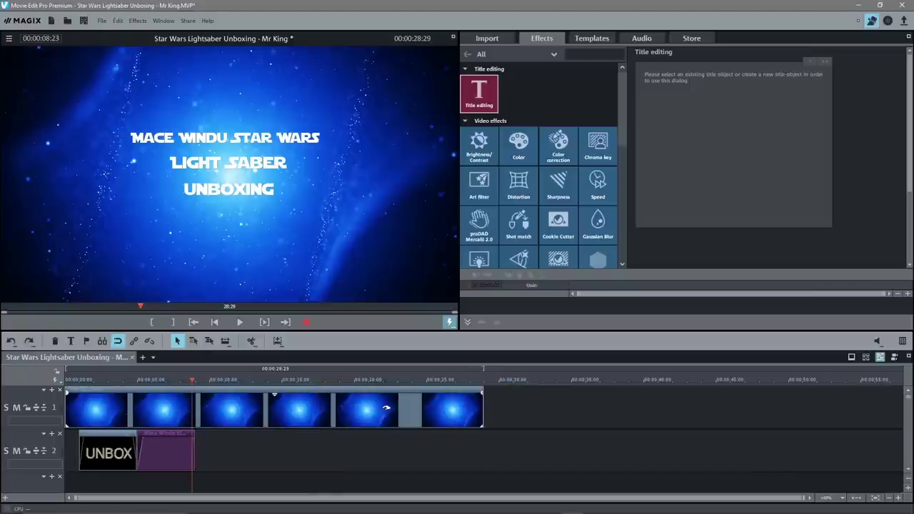
pyautogui.scroll(-2, 378, 408)
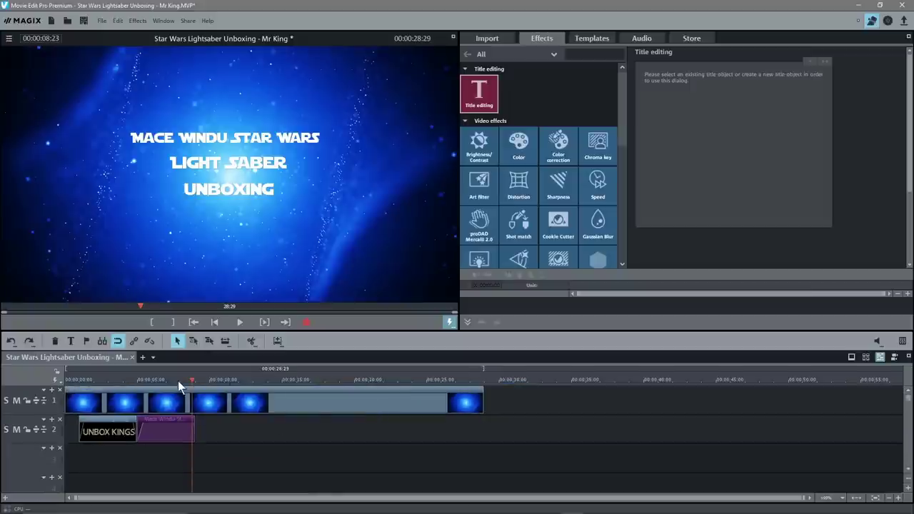
pyautogui.moveTo(192, 381); pyautogui.dragTo(206, 383)
pyautogui.scroll(2, 257, 433)
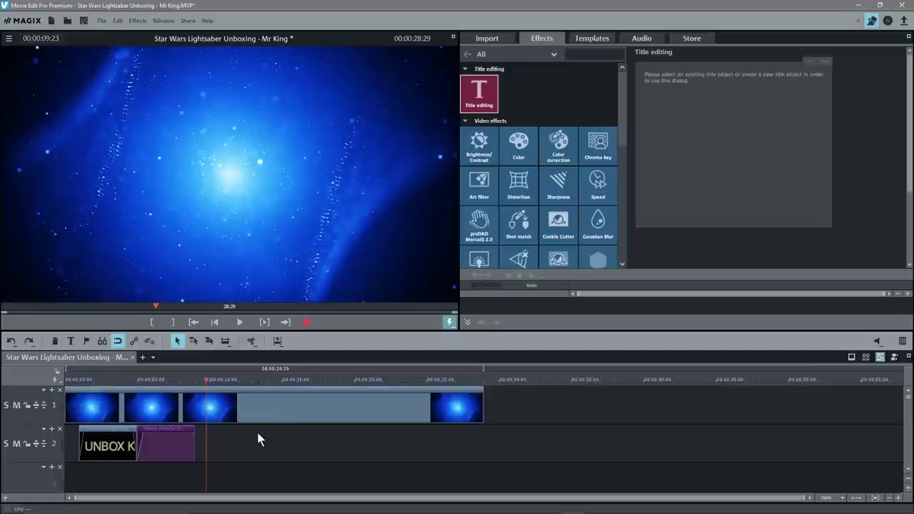
pyautogui.scroll(3, 257, 435)
pyautogui.click(257, 435)
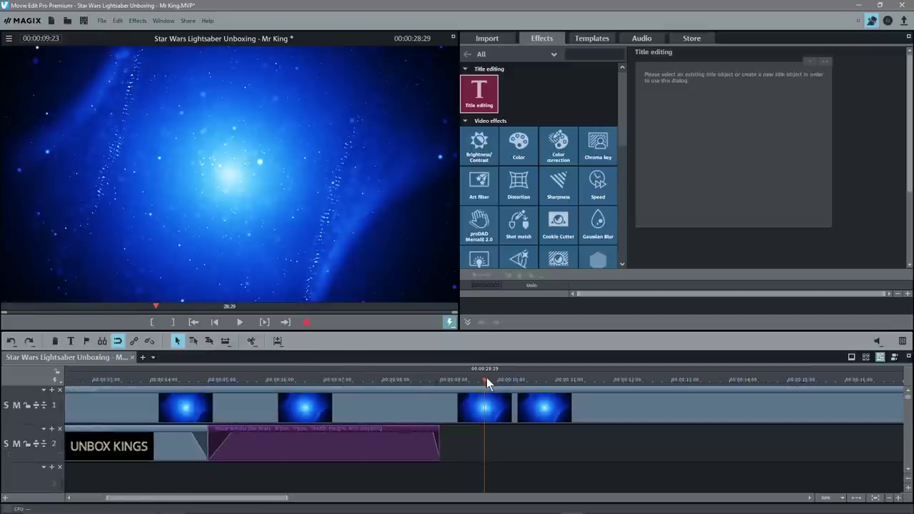
pyautogui.moveTo(486, 382)
pyautogui.mouseDown()
pyautogui.moveTo(440, 383)
pyautogui.moveTo(500, 383)
pyautogui.mouseUp()
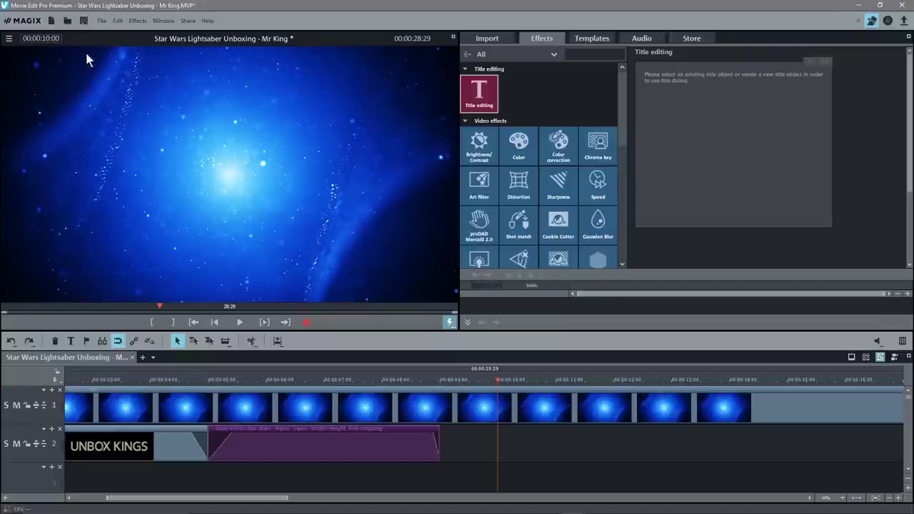
pyautogui.hotkey('ctrl', 'a')
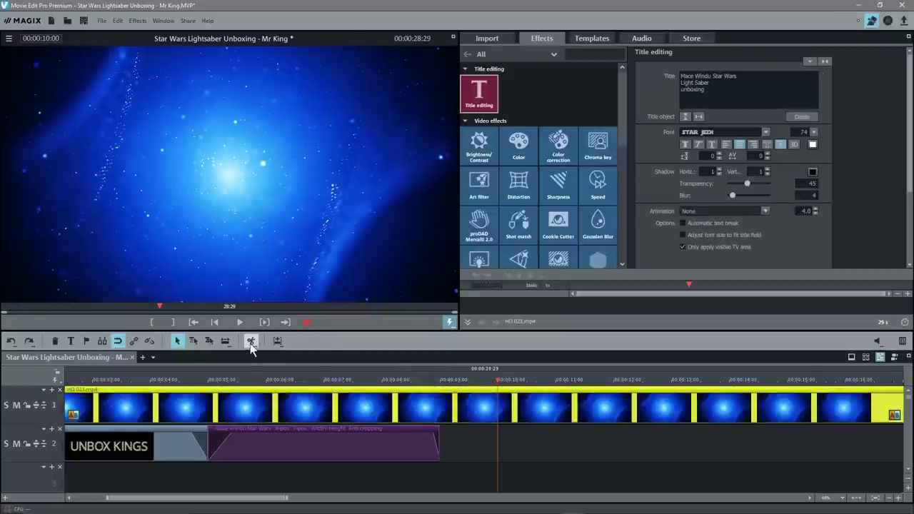
pyautogui.click(251, 341)
pyautogui.press('Delete')
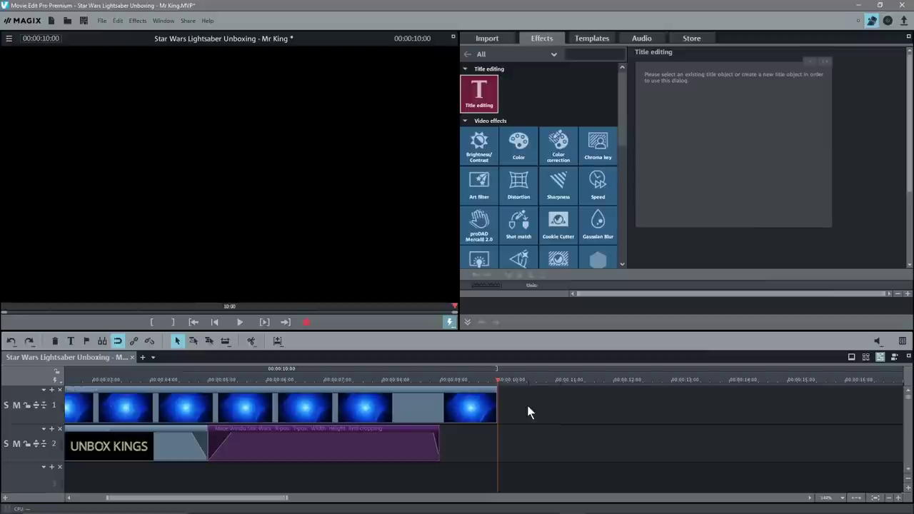
# Step: Add VID_20180824_202656.mp4 on track 1, crossfading over the background clip's last second from the title's end, and preview the transition from 00:00:08:15
pyautogui.moveTo(913, 428); pyautogui.dragTo(532, 412)
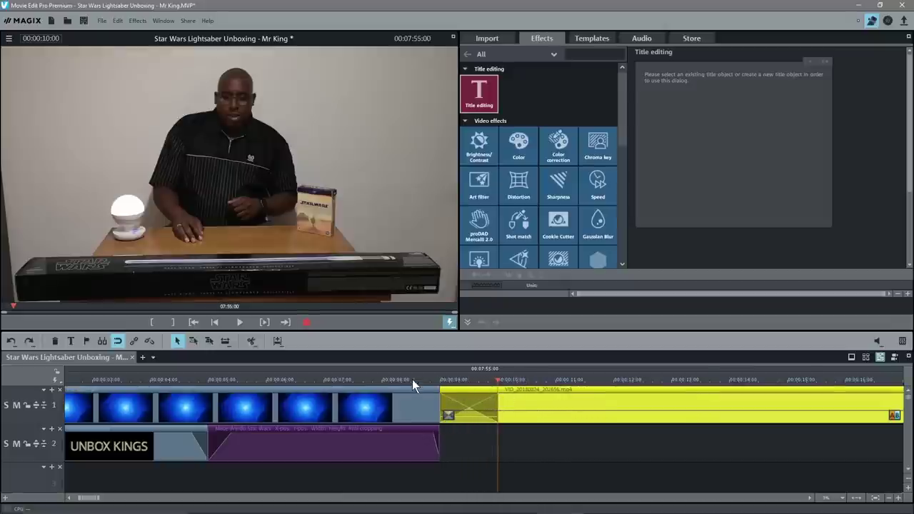
pyautogui.click(411, 380)
pyautogui.click(238, 322)
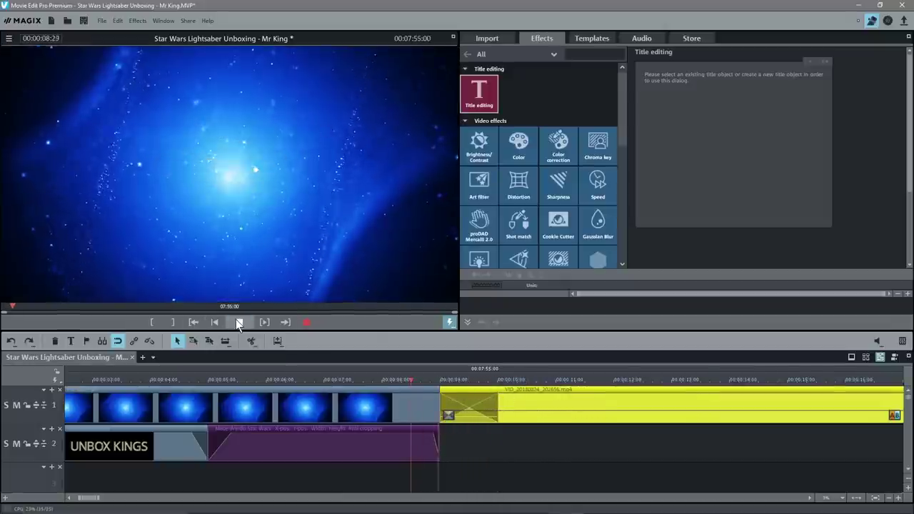
pyautogui.click(235, 318)
pyautogui.click(235, 319)
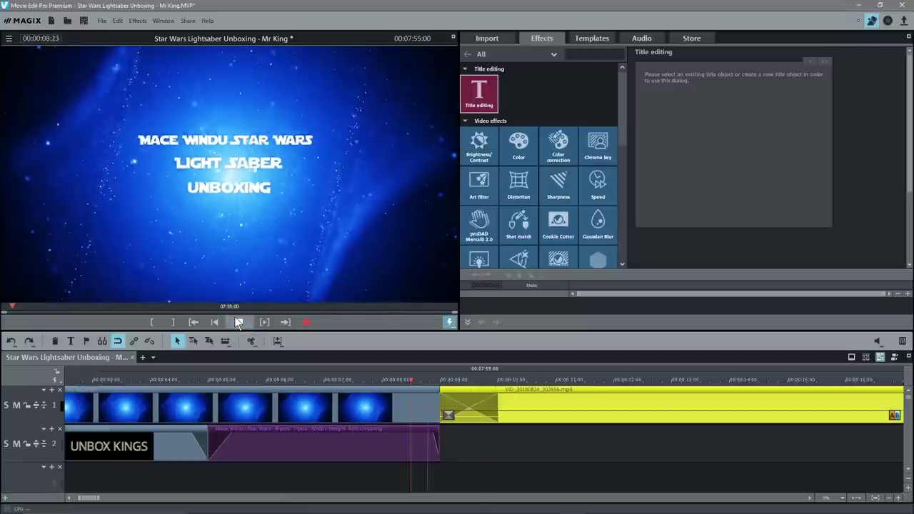
pyautogui.click(236, 319)
pyautogui.click(236, 318)
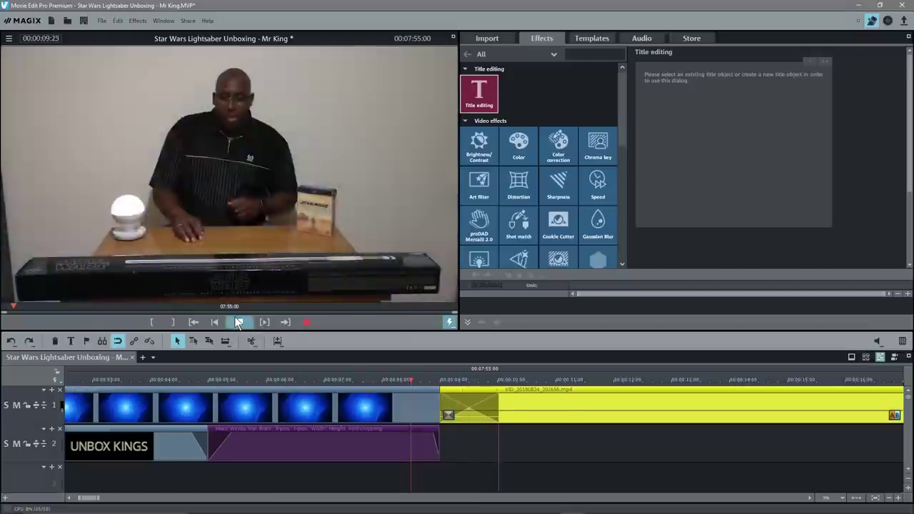
pyautogui.click(238, 322)
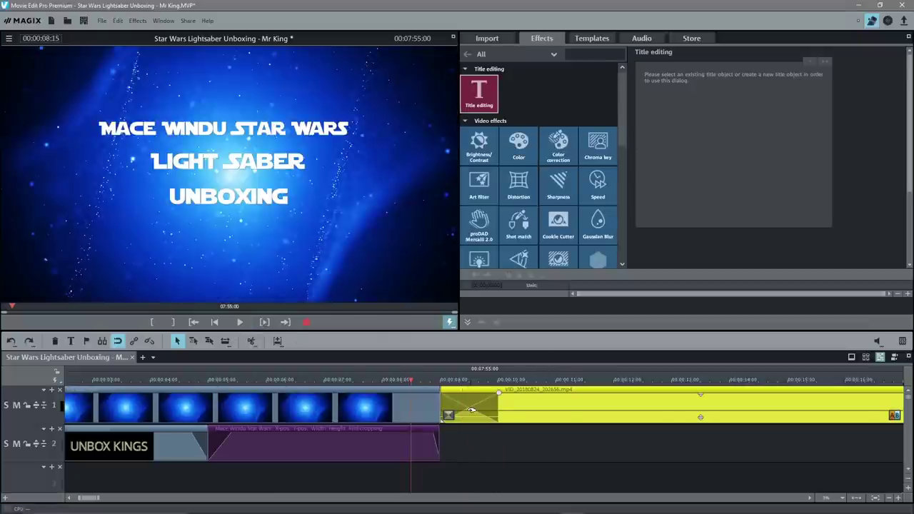
# Step: Preview the Ring growing transition from Shapes & objects Basic and apply it to the crossfade between the background clip and the unboxing footage
pyautogui.scroll(-1, 530, 436)
pyautogui.scroll(1, 530, 436)
pyautogui.scroll(-1, 530, 429)
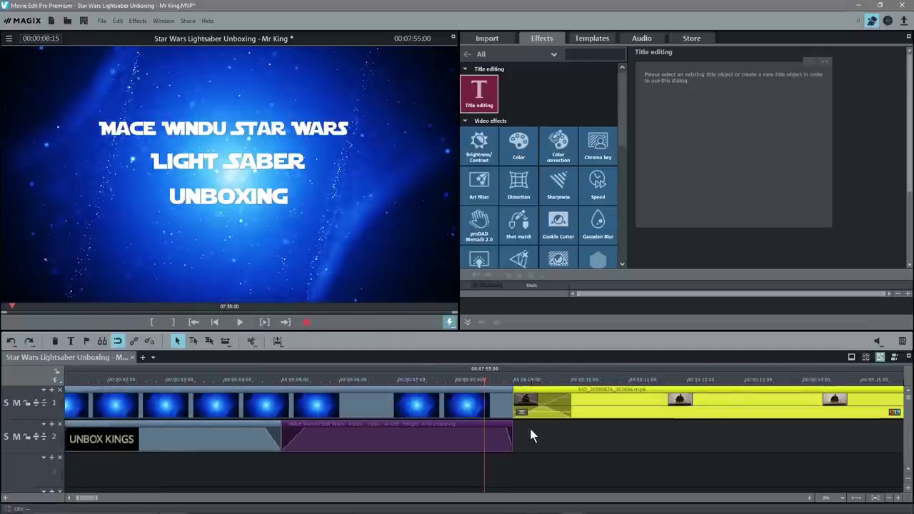
pyautogui.scroll(1, 528, 425)
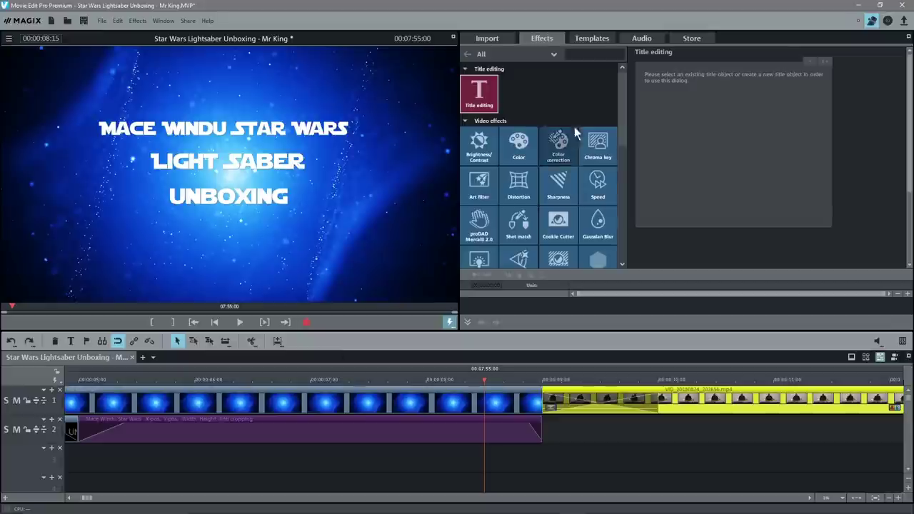
pyautogui.click(592, 40)
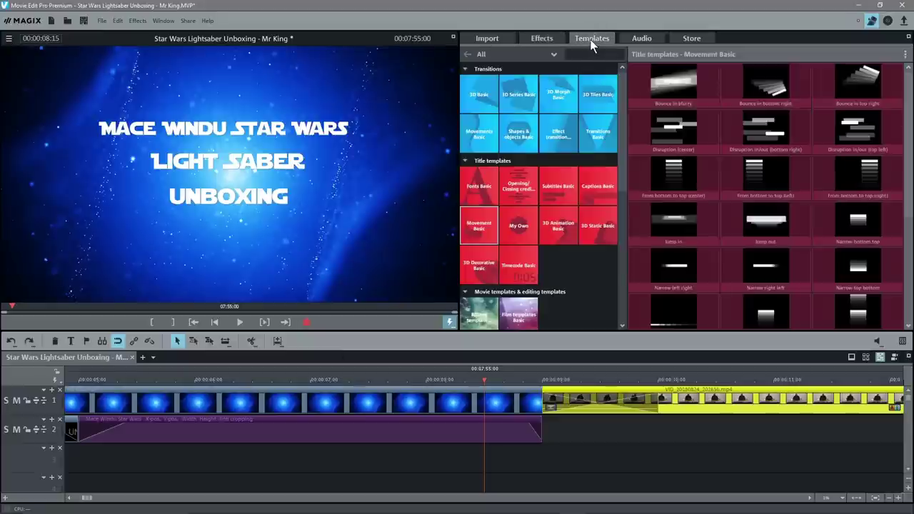
pyautogui.click(519, 143)
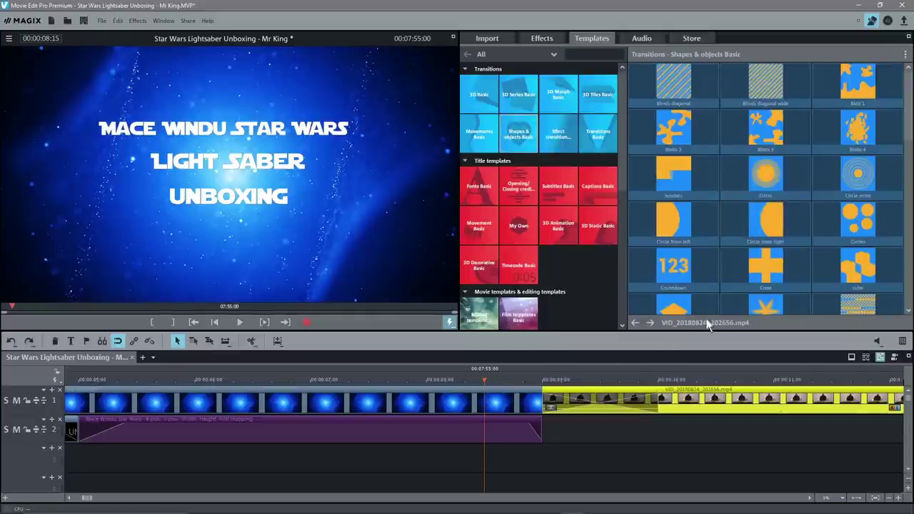
pyautogui.scroll(-8, 705, 243)
pyautogui.scroll(-4, 706, 246)
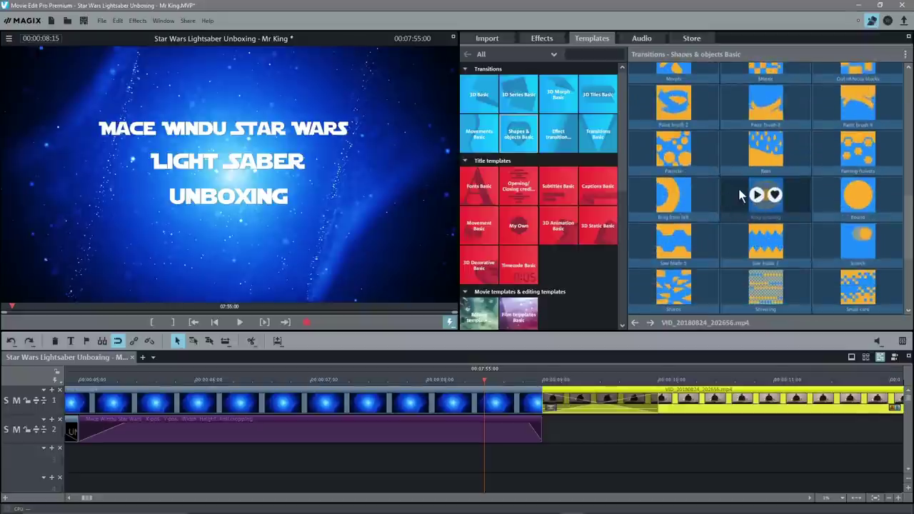
pyautogui.click(759, 196)
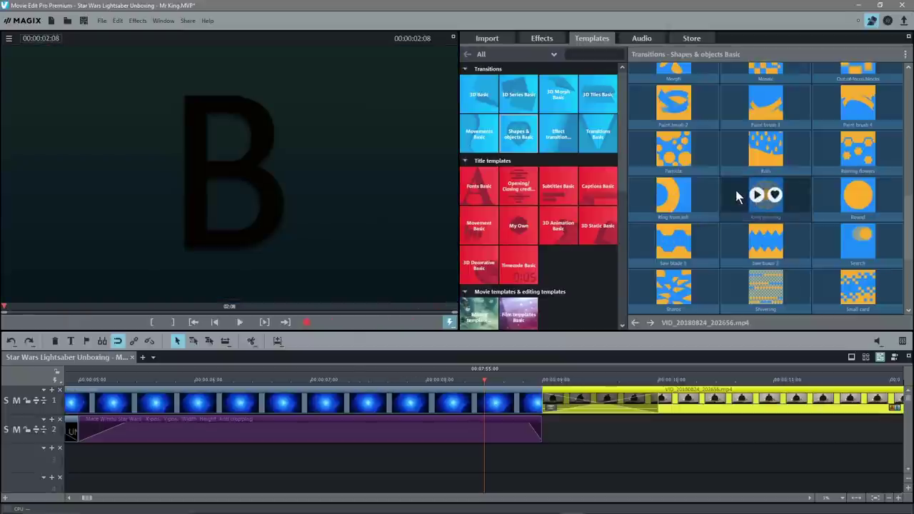
pyautogui.moveTo(736, 187); pyautogui.dragTo(604, 407)
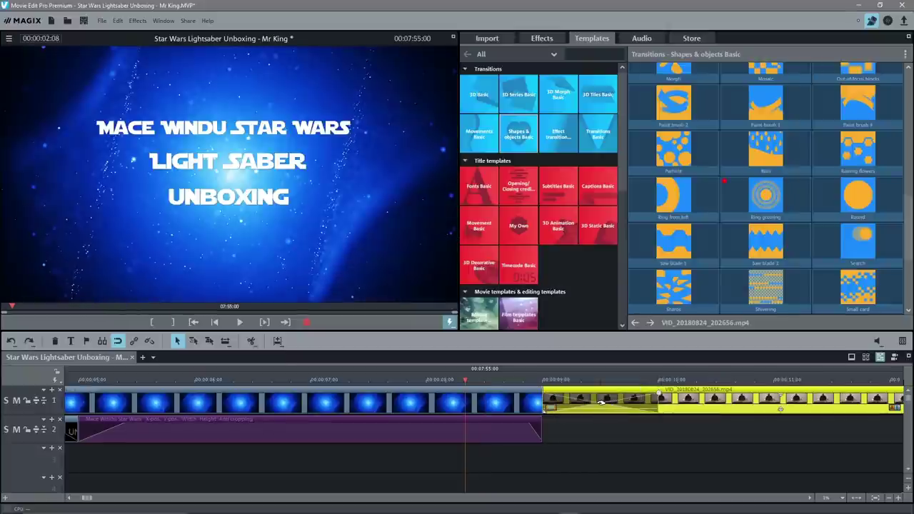
# Step: Play the transition from the title into the unboxing footage twice from 00:00:08:10
pyautogui.click(238, 323)
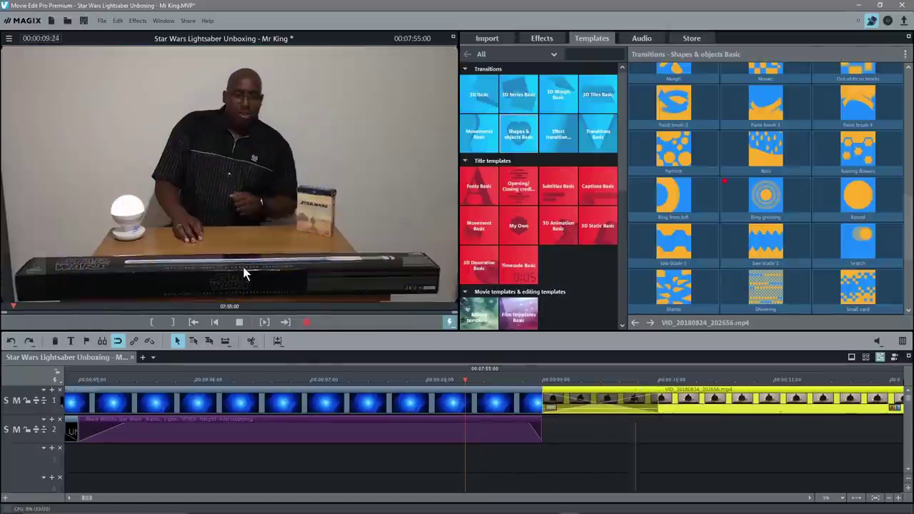
pyautogui.click(241, 323)
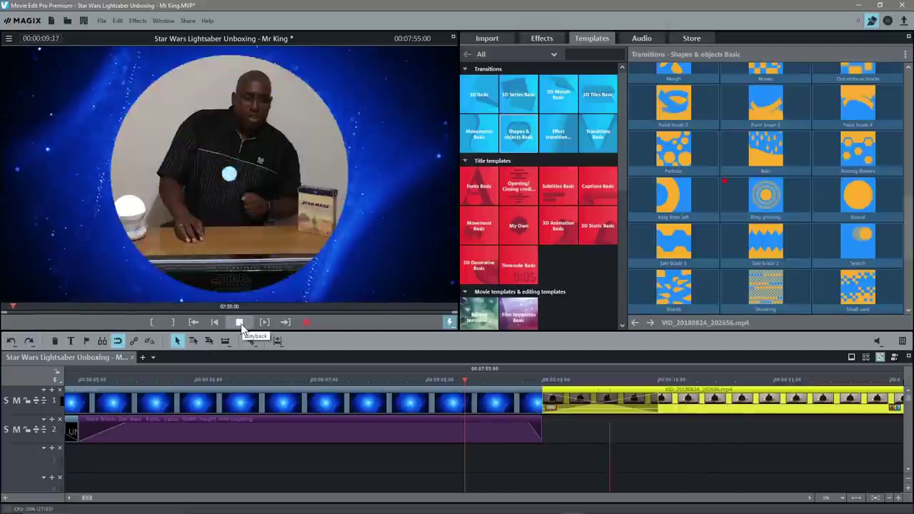
pyautogui.click(240, 324)
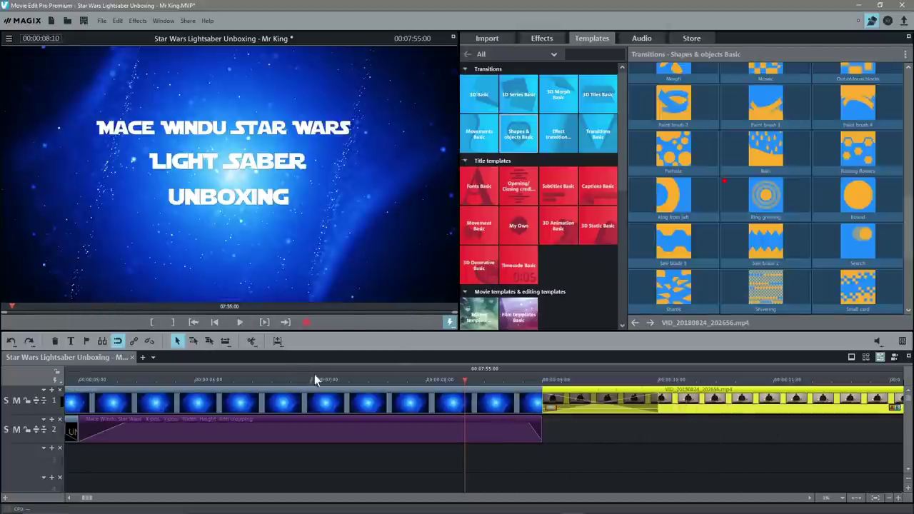
# Step: Review the intro from the logo onward, and scrub through the unboxing footage to the lightsaber being held up at 00:03:34:27
pyautogui.moveTo(466, 380); pyautogui.dragTo(389, 387)
pyautogui.moveTo(88, 385); pyautogui.dragTo(51, 386)
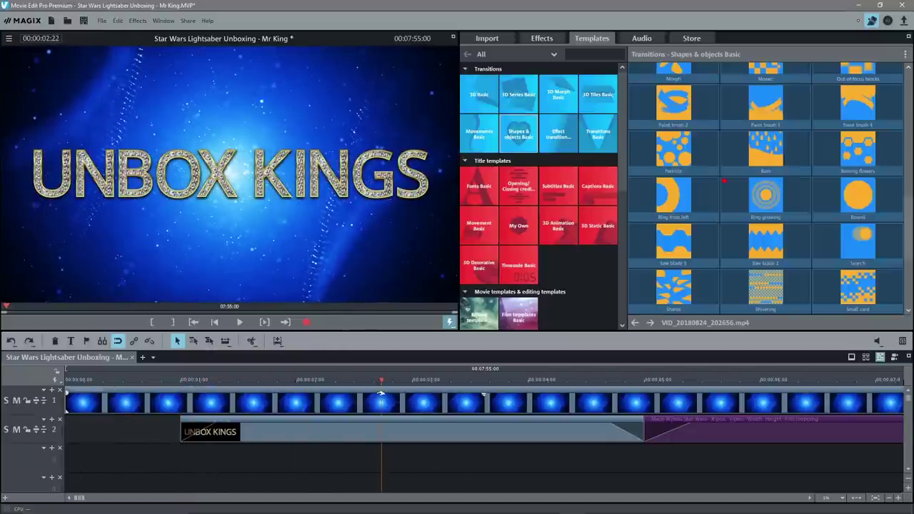
pyautogui.moveTo(613, 381); pyautogui.dragTo(769, 402)
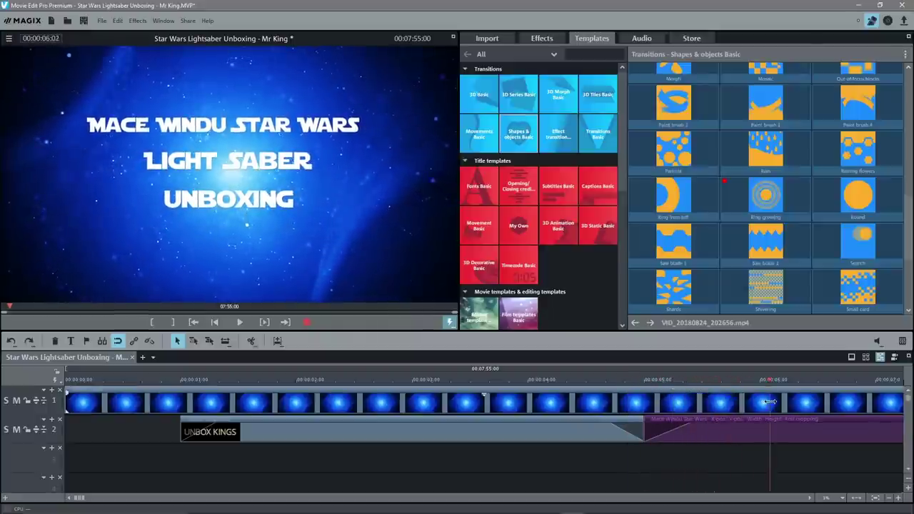
pyautogui.moveTo(848, 402); pyautogui.dragTo(867, 402)
pyautogui.moveTo(536, 403); pyautogui.dragTo(806, 403)
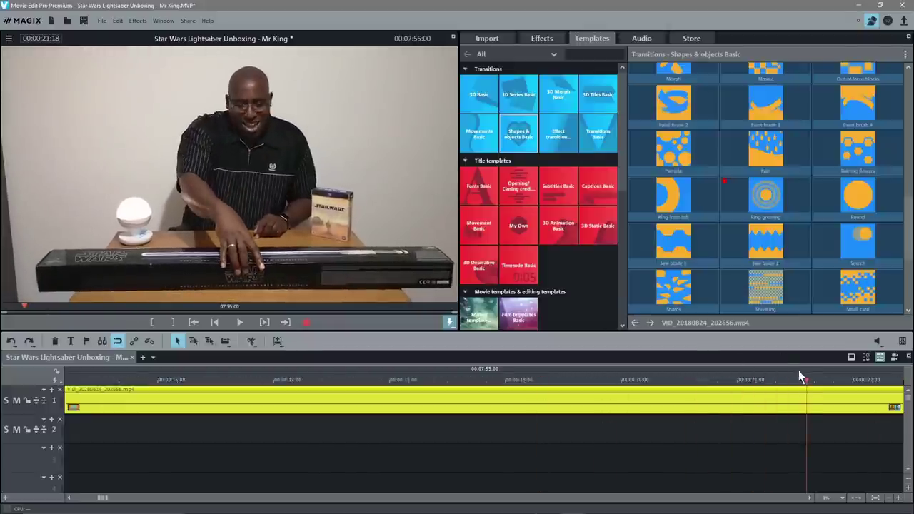
pyautogui.moveTo(807, 380); pyautogui.dragTo(865, 380)
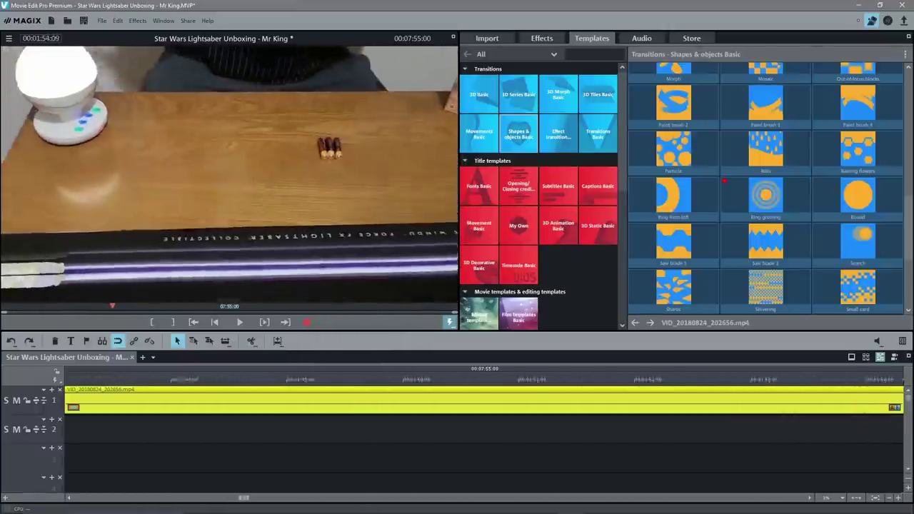
pyautogui.moveTo(901, 379); pyautogui.dragTo(902, 379)
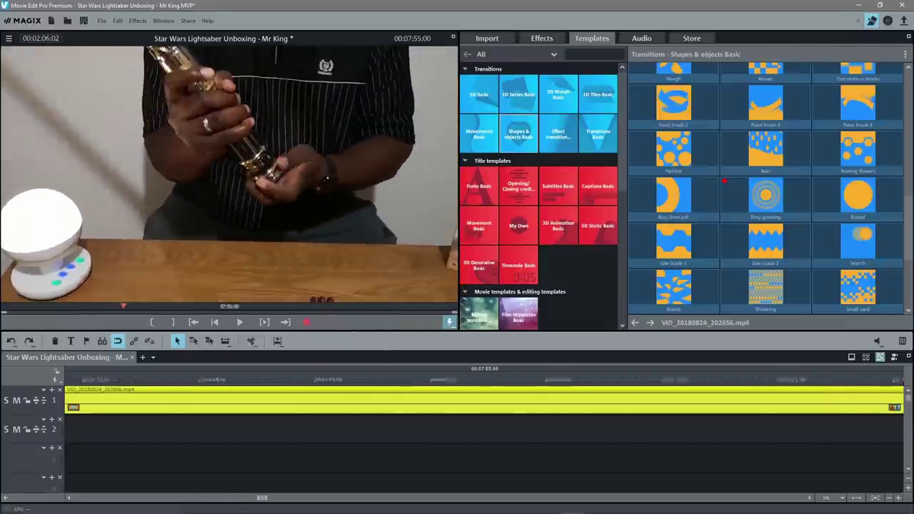
pyautogui.moveTo(788, 380); pyautogui.dragTo(873, 385)
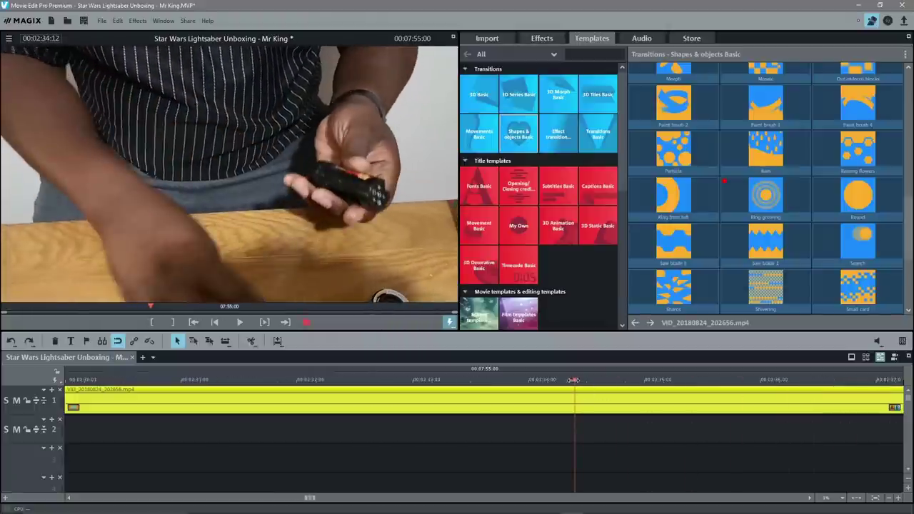
pyautogui.moveTo(573, 380); pyautogui.dragTo(878, 386)
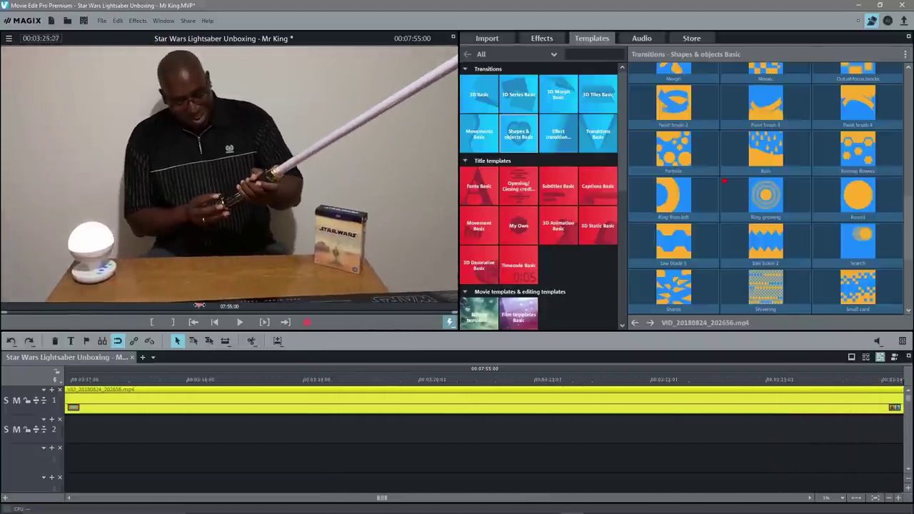
pyautogui.moveTo(197, 306)
pyautogui.mouseDown()
pyautogui.moveTo(216, 306)
pyautogui.moveTo(207, 305)
pyautogui.mouseUp()
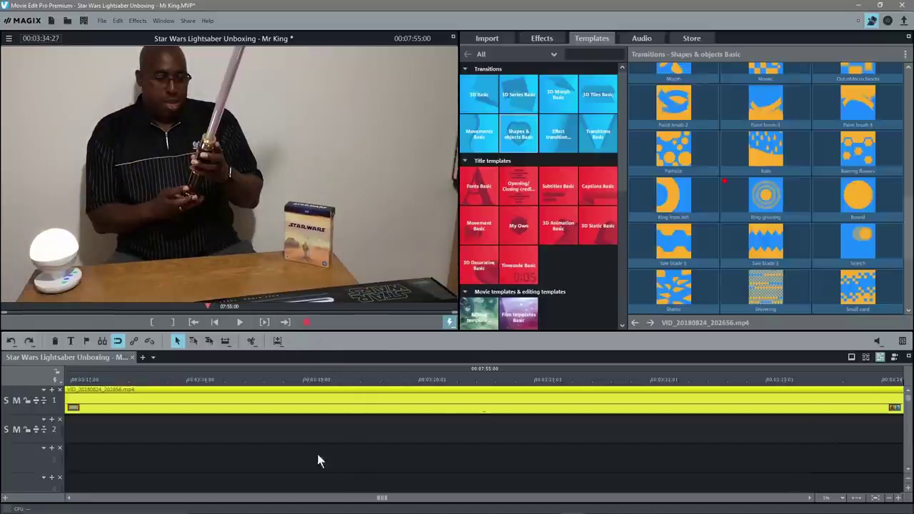
# Step: Split the unboxing footage at 00:03:36:17, just before the lightsaber lights up, and check the two resulting parts
pyautogui.click(238, 326)
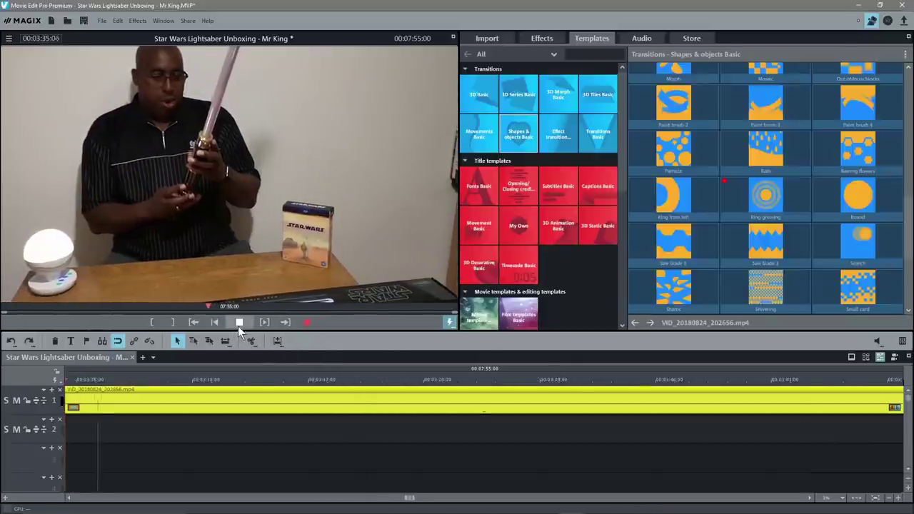
pyautogui.click(238, 327)
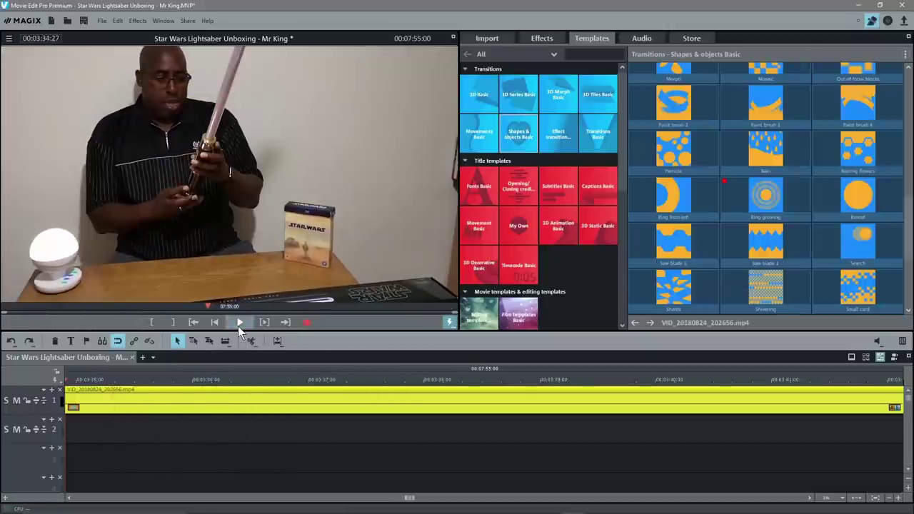
pyautogui.moveTo(311, 381); pyautogui.dragTo(258, 377)
pyautogui.click(239, 323)
pyautogui.click(239, 322)
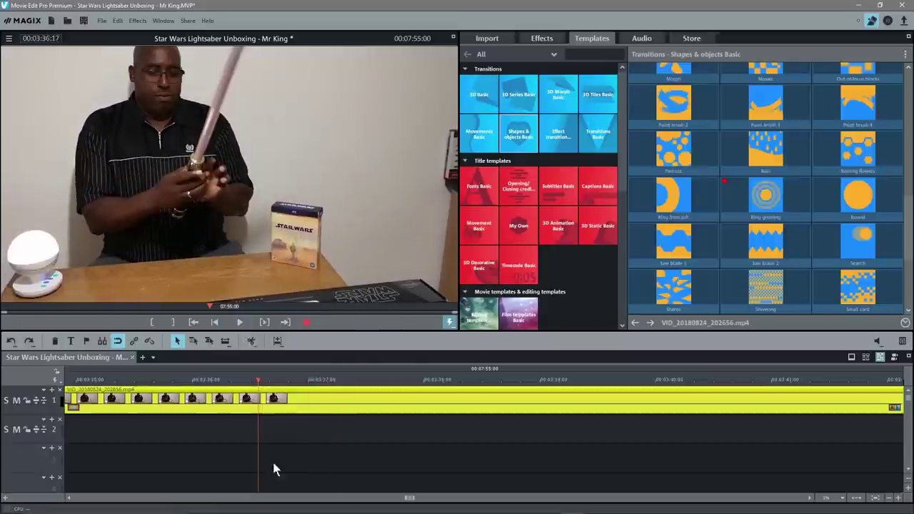
pyautogui.click(237, 322)
pyautogui.click(237, 322)
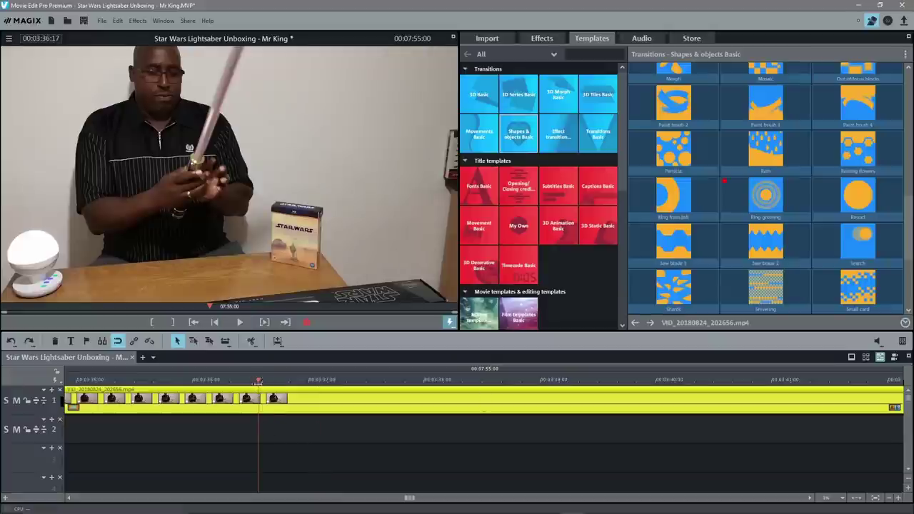
pyautogui.click(251, 342)
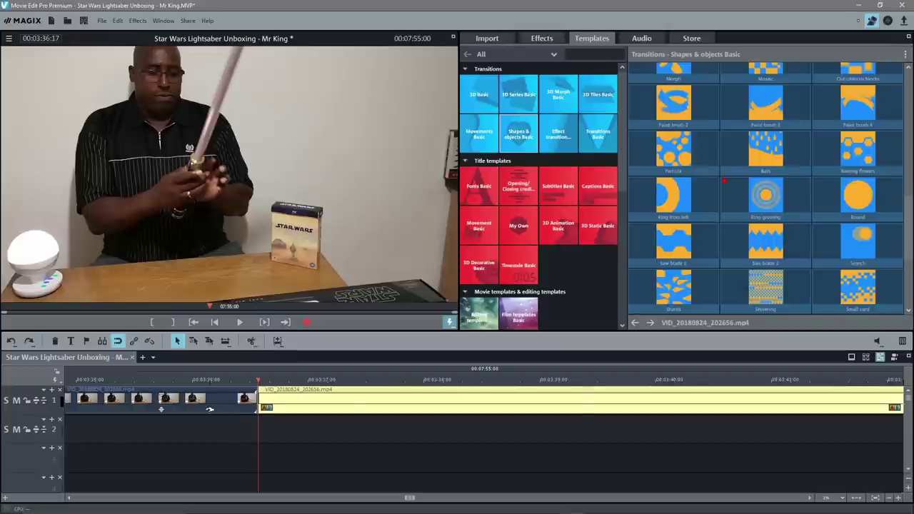
pyautogui.click(223, 404)
pyautogui.click(306, 404)
pyautogui.click(223, 404)
pyautogui.click(280, 403)
# Step: Split the unboxing footage again at 00:03:38:20 to isolate the short clip of the lightsaber lighting up
pyautogui.moveTo(259, 380); pyautogui.dragTo(502, 397)
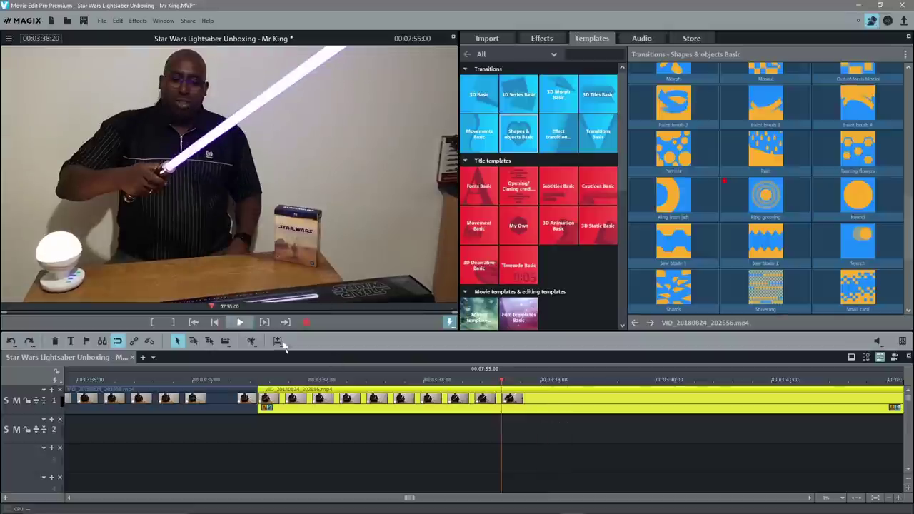
pyautogui.moveTo(501, 379); pyautogui.dragTo(502, 379)
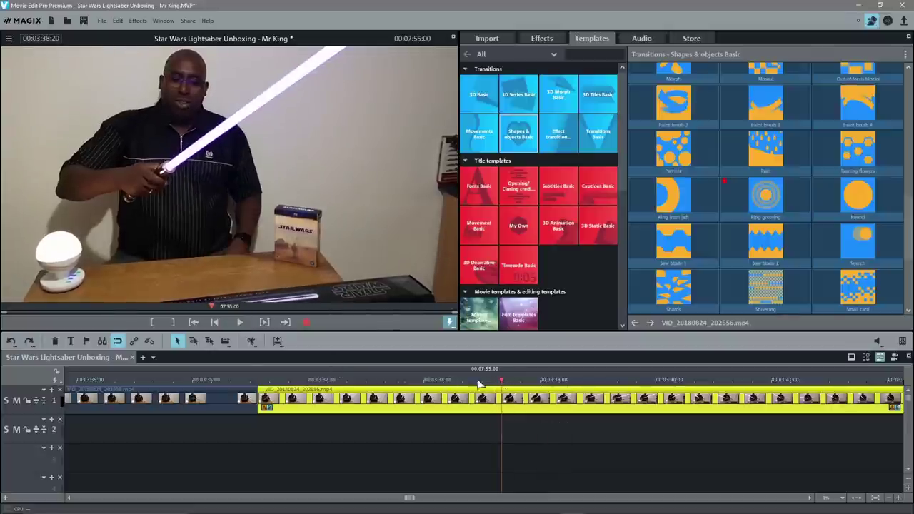
pyautogui.click(241, 323)
pyautogui.click(245, 320)
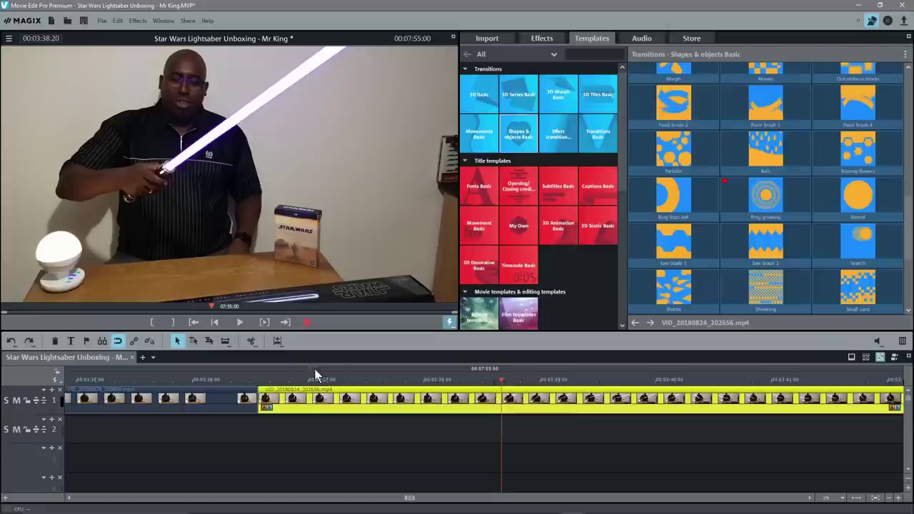
pyautogui.click(252, 341)
pyautogui.click(379, 409)
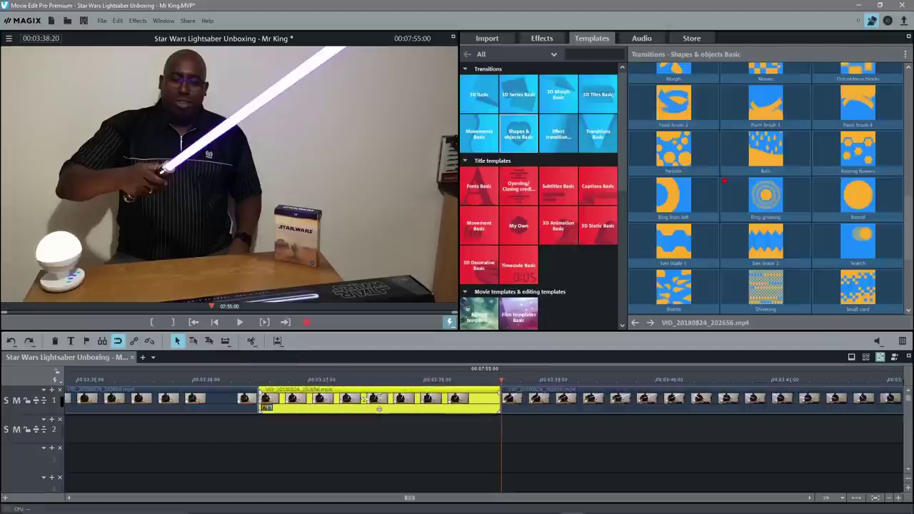
# Step: Shift the footage after the second cut forward by about 12 seconds on track 1 to open a gap behind the short clip
pyautogui.moveTo(378, 405); pyautogui.dragTo(893, 398)
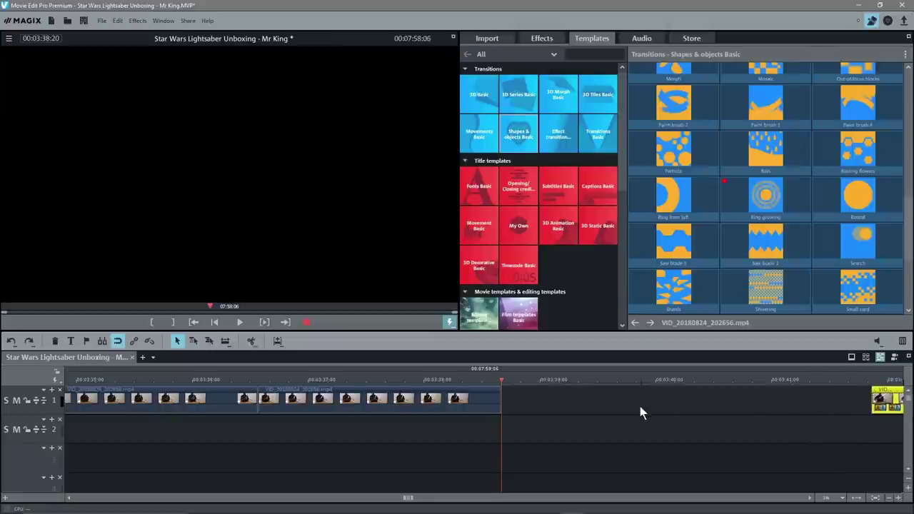
pyautogui.scroll(-3, 571, 440)
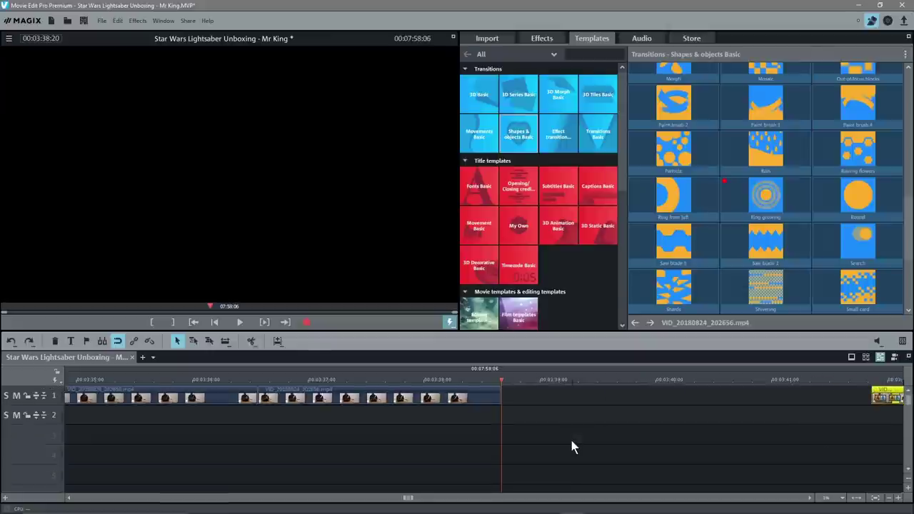
pyautogui.scroll(-2, 572, 440)
pyautogui.scroll(-2, 572, 437)
pyautogui.moveTo(590, 393); pyautogui.dragTo(723, 396)
# Step: Save the project and paste two copies of the short lightsaber clip directly behind the original on track 1
pyautogui.click(471, 397)
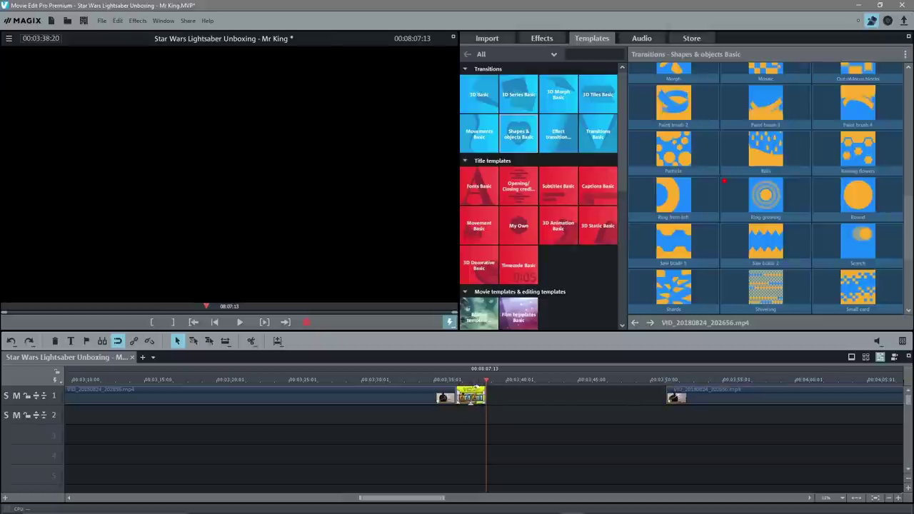
pyautogui.click(83, 21)
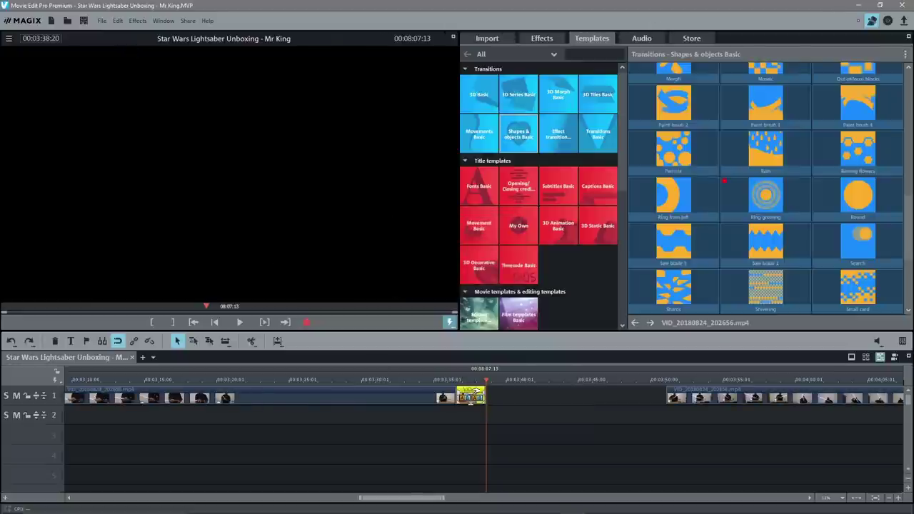
pyautogui.click(471, 400)
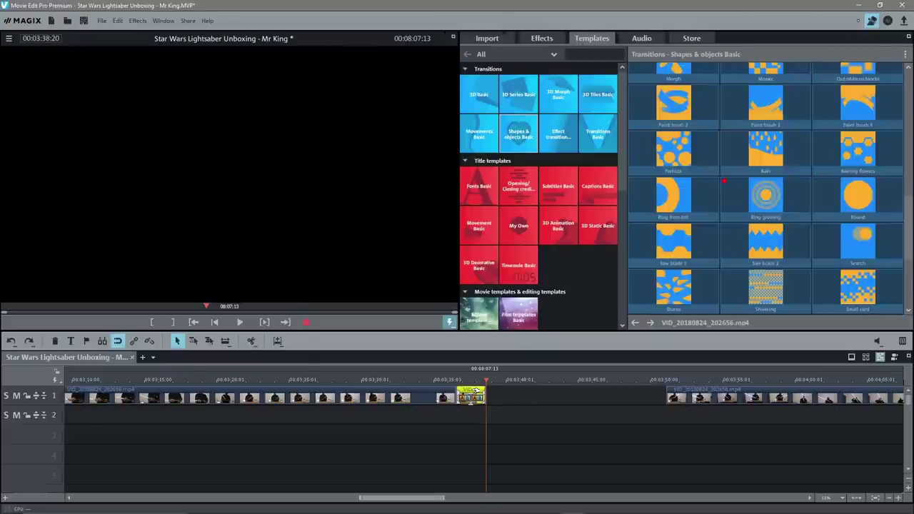
pyautogui.hotkey('ctrl', 'v')
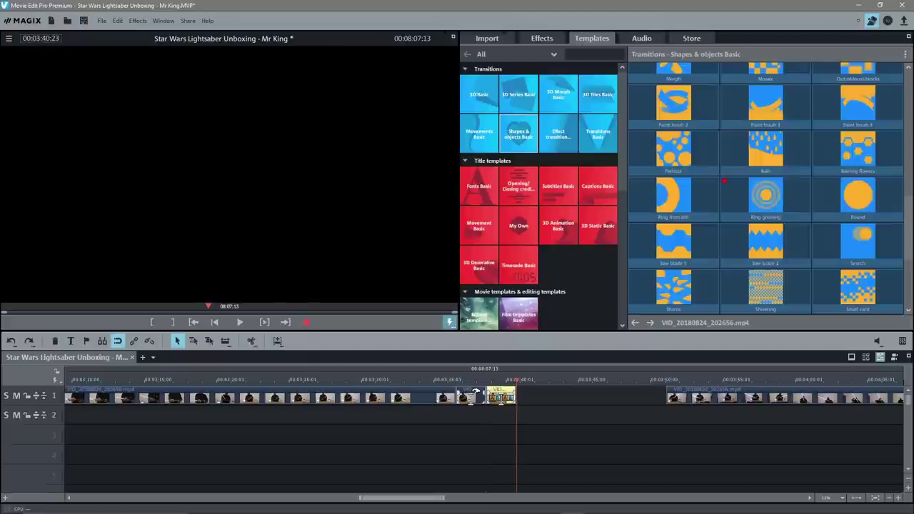
pyautogui.hotkey('ctrl', 'v')
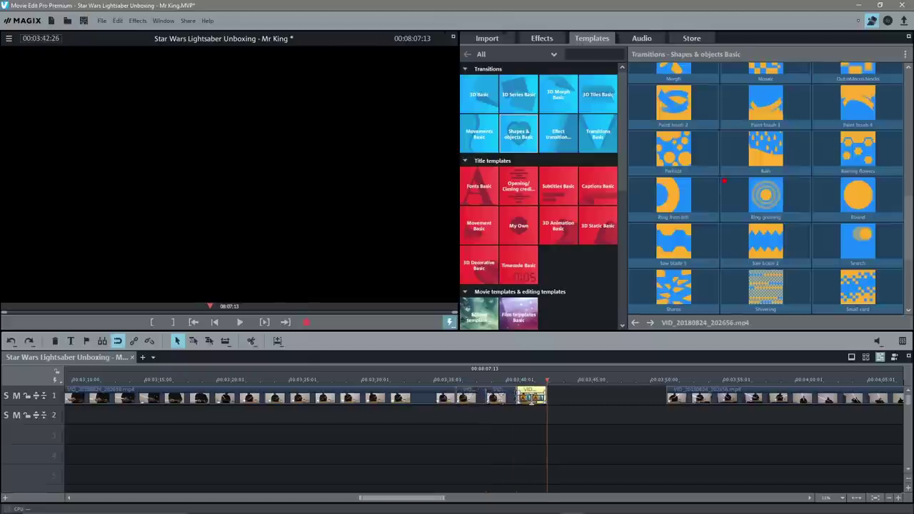
pyautogui.moveTo(529, 378); pyautogui.dragTo(476, 380)
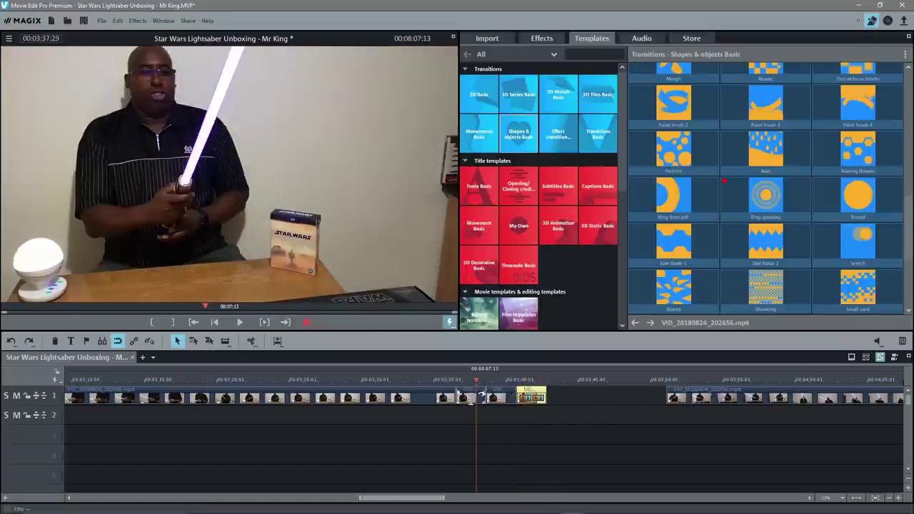
# Step: Enlarge the first pasted lightsaber copy to a zoom of 128 and reposition it so the man's upper body and blade fill the frame
pyautogui.moveTo(476, 379)
pyautogui.mouseDown()
pyautogui.moveTo(453, 380)
pyautogui.moveTo(486, 379)
pyautogui.mouseUp()
pyautogui.click(501, 397)
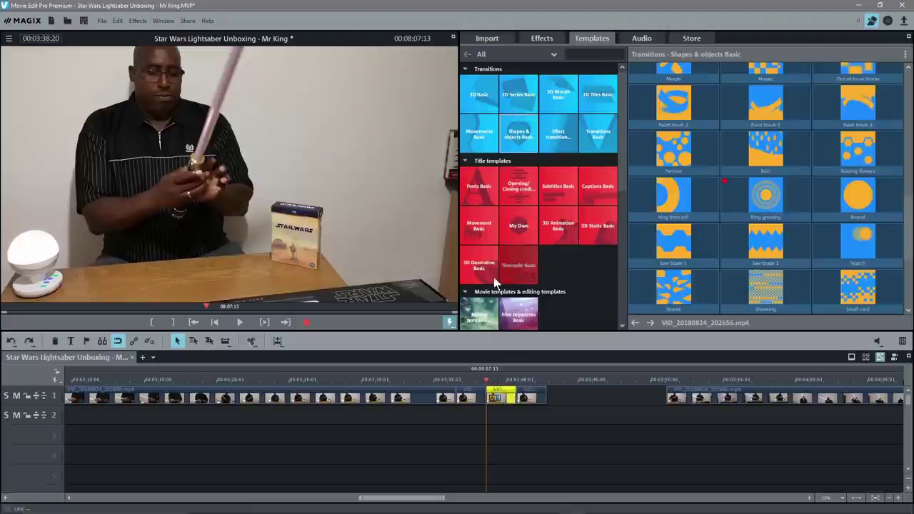
pyautogui.click(546, 40)
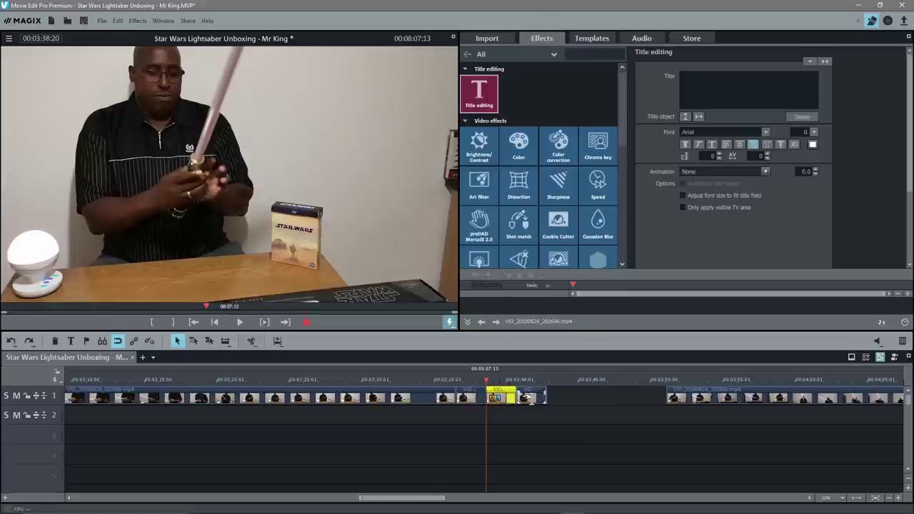
pyautogui.scroll(-3, 513, 179)
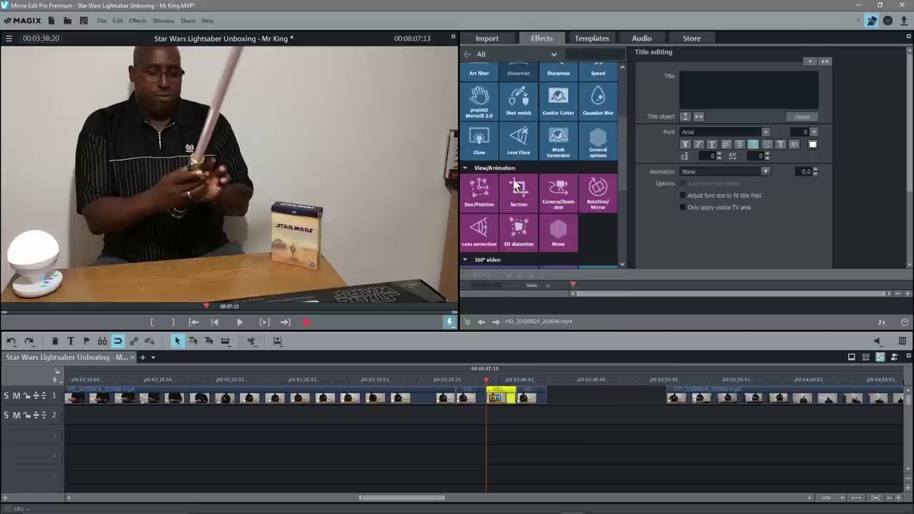
pyautogui.click(476, 195)
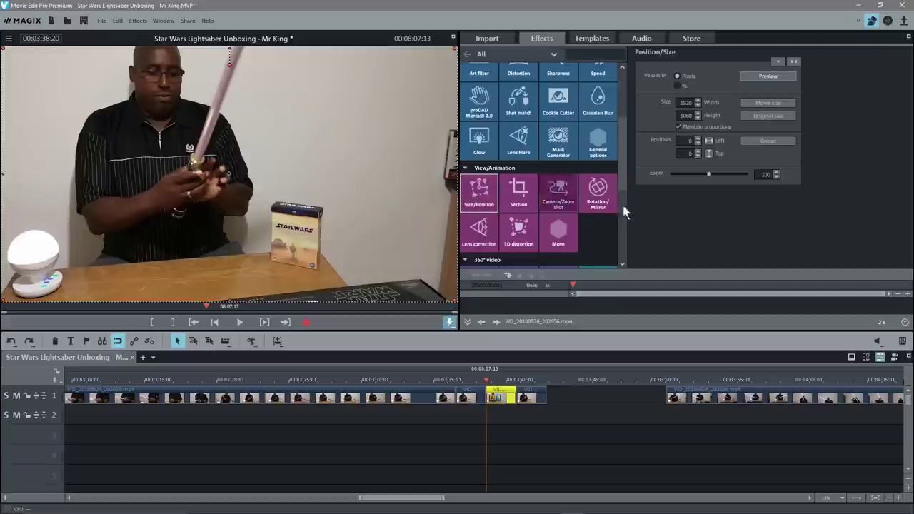
pyautogui.moveTo(711, 173); pyautogui.dragTo(729, 179)
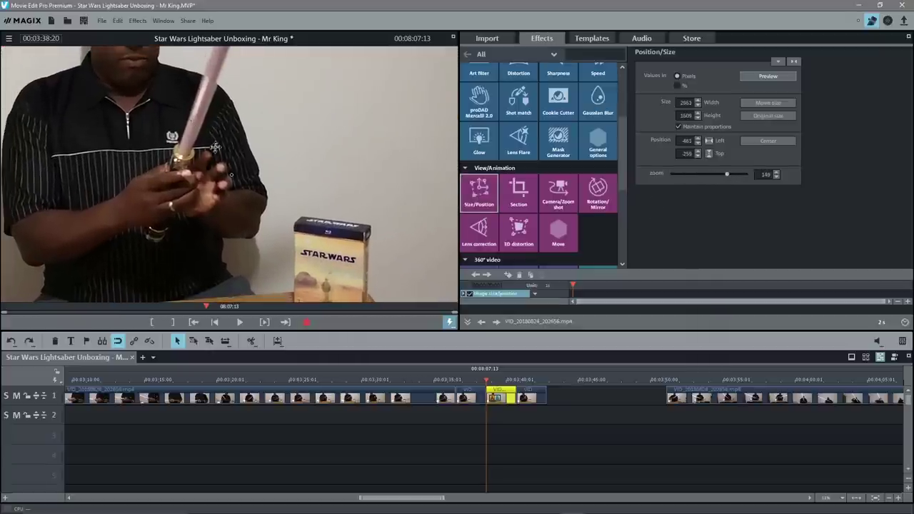
pyautogui.moveTo(157, 105)
pyautogui.mouseDown()
pyautogui.moveTo(158, 165)
pyautogui.moveTo(156, 117)
pyautogui.mouseUp()
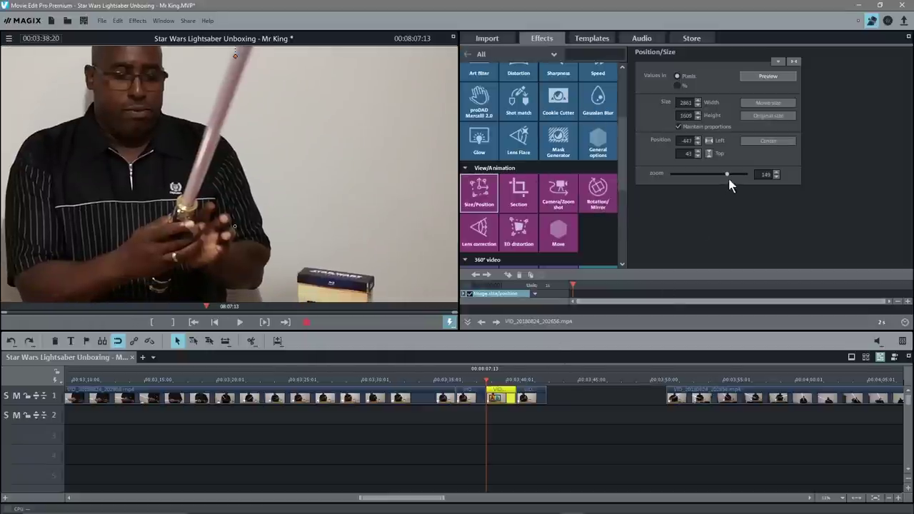
pyautogui.moveTo(728, 176); pyautogui.dragTo(720, 175)
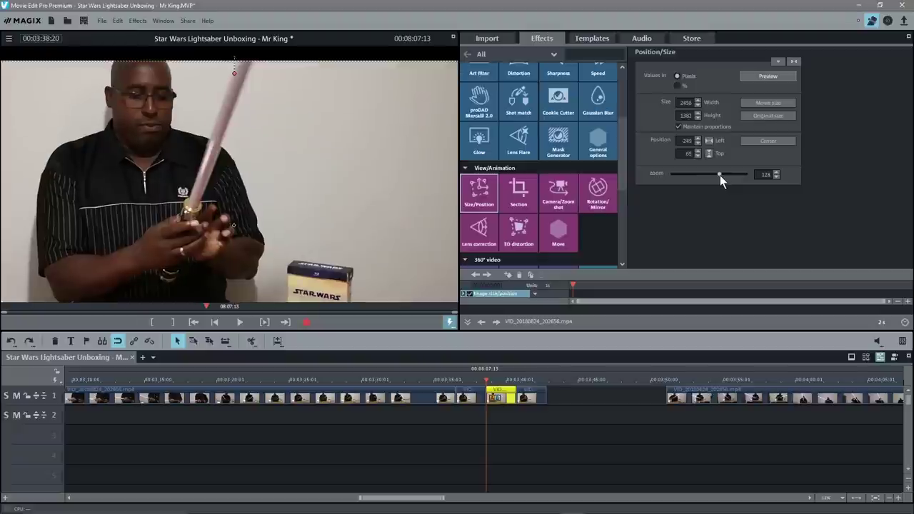
pyautogui.moveTo(302, 196); pyautogui.dragTo(348, 259)
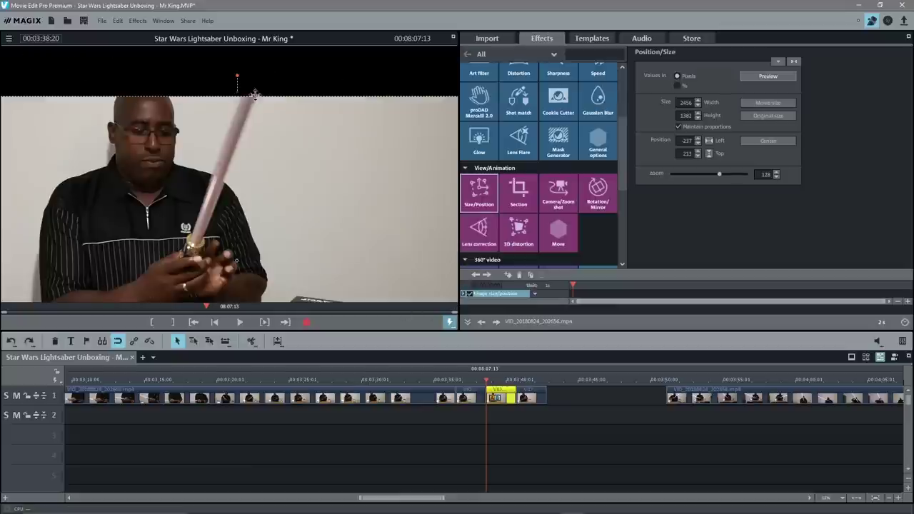
pyautogui.moveTo(192, 161); pyautogui.dragTo(183, 108)
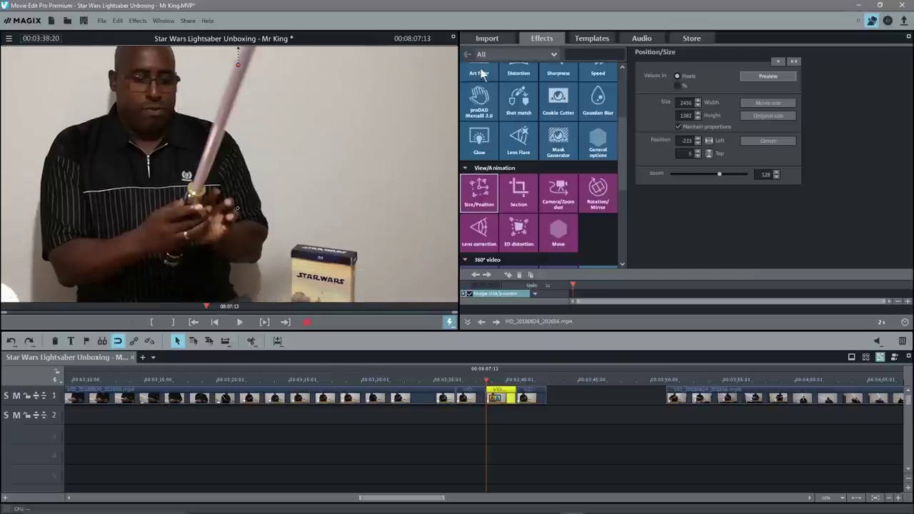
# Step: Flip the first lightsaber copy horizontally by rotating it 180 degrees about its vertical axis
pyautogui.click(475, 374)
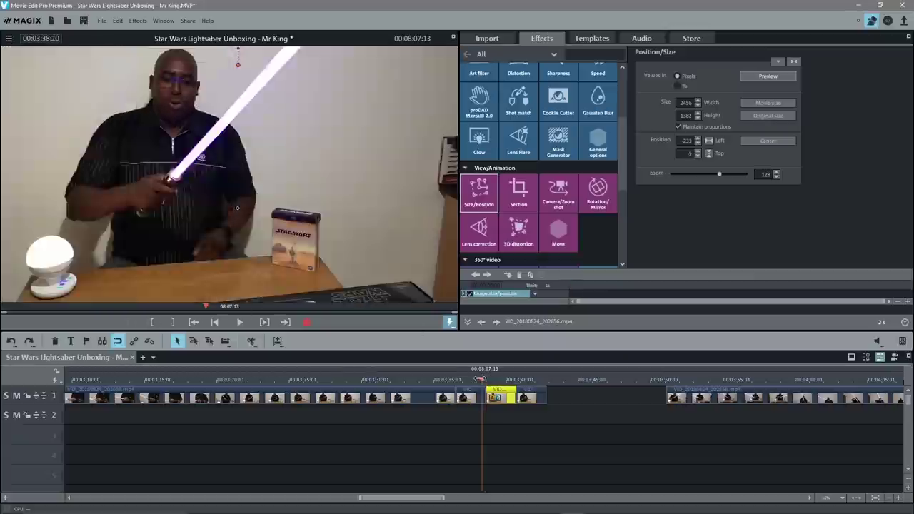
pyautogui.moveTo(474, 378); pyautogui.dragTo(495, 368)
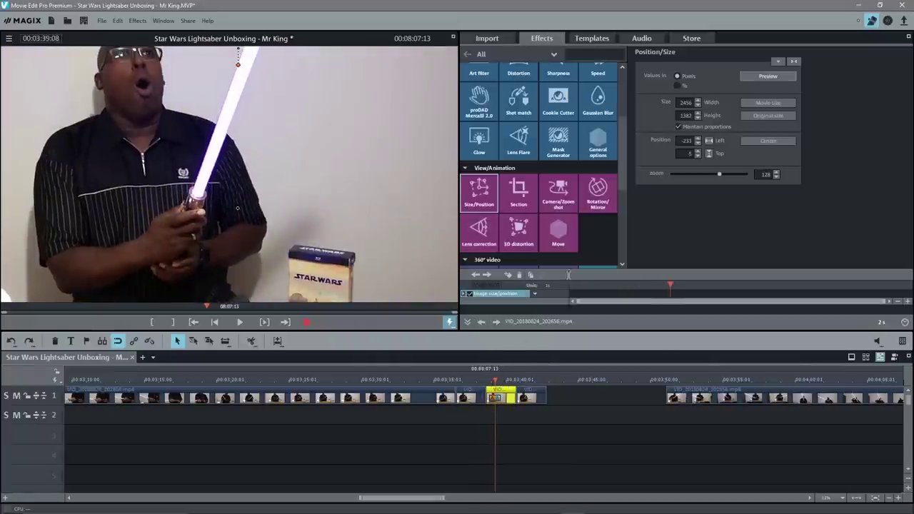
pyautogui.click(600, 192)
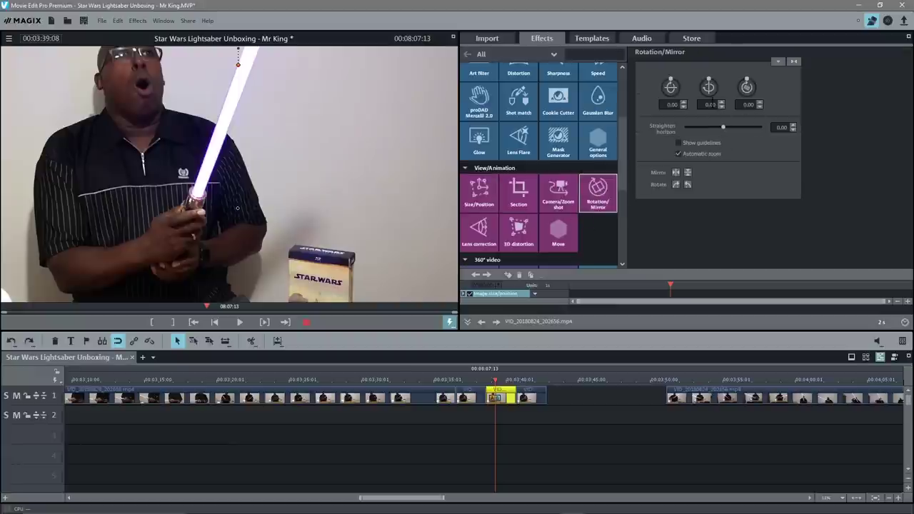
pyautogui.click(723, 102)
pyautogui.click(723, 102)
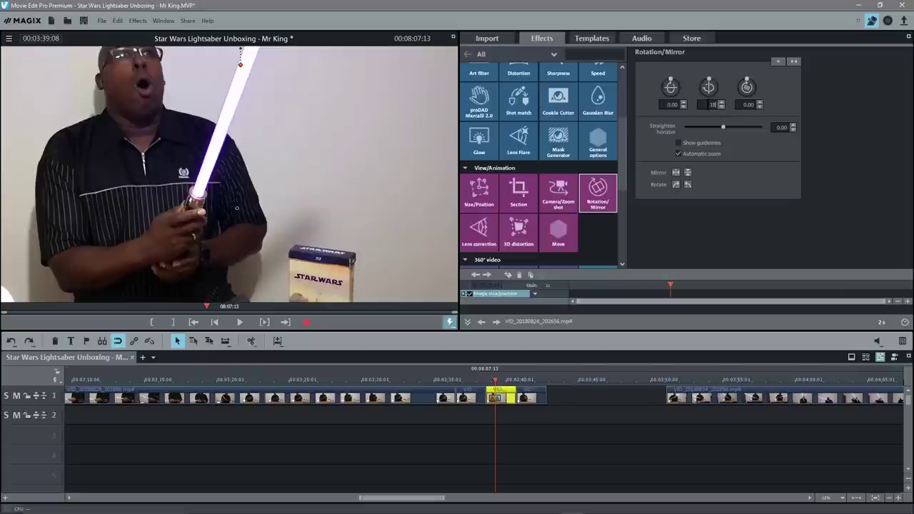
pyautogui.press('Return')
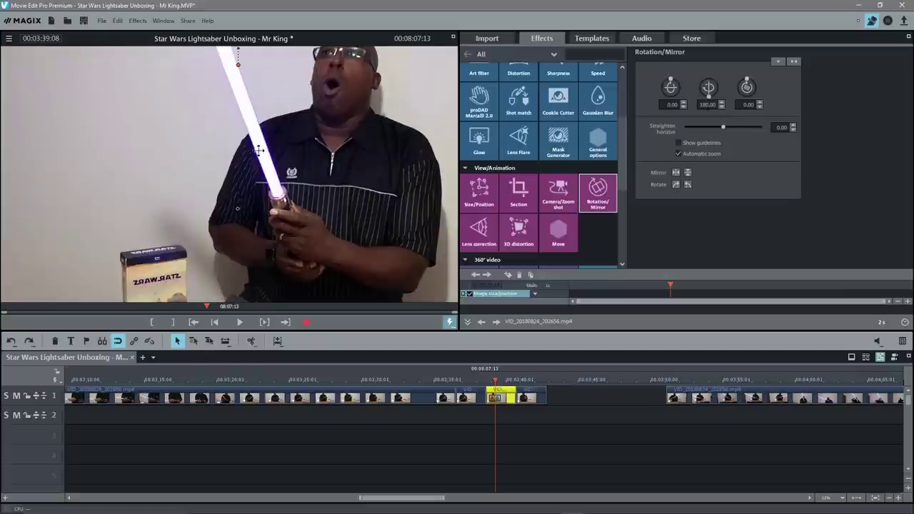
# Step: Enlarge the second lightsaber copy to a zoom of 160 and shift its image down so the man's head stays in frame
pyautogui.moveTo(497, 379); pyautogui.dragTo(535, 381)
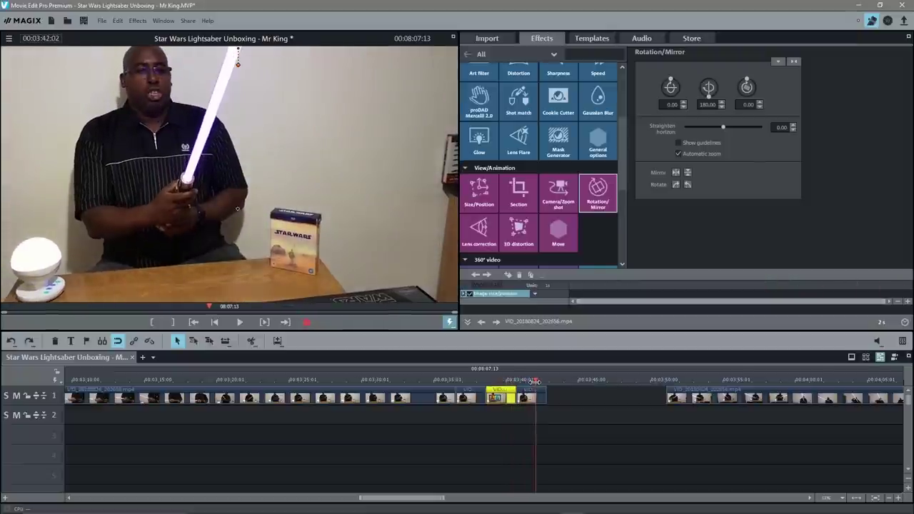
pyautogui.click(531, 397)
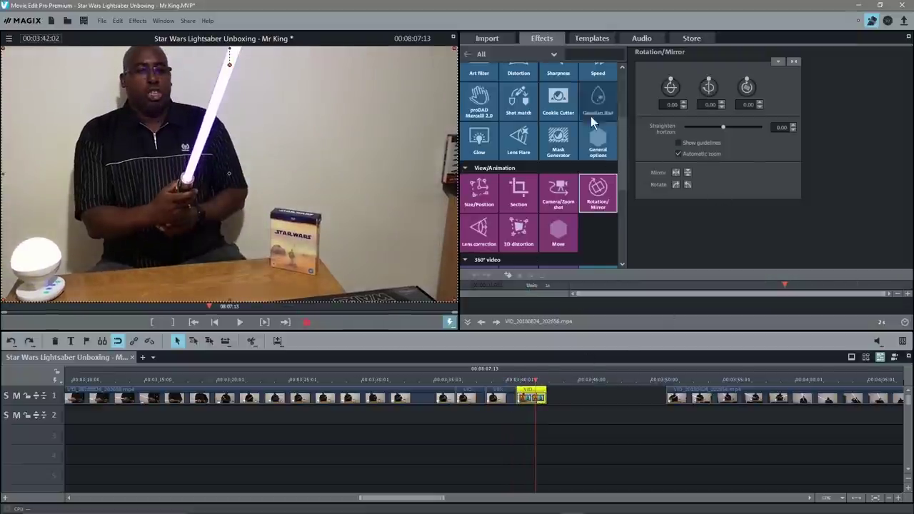
pyautogui.click(480, 194)
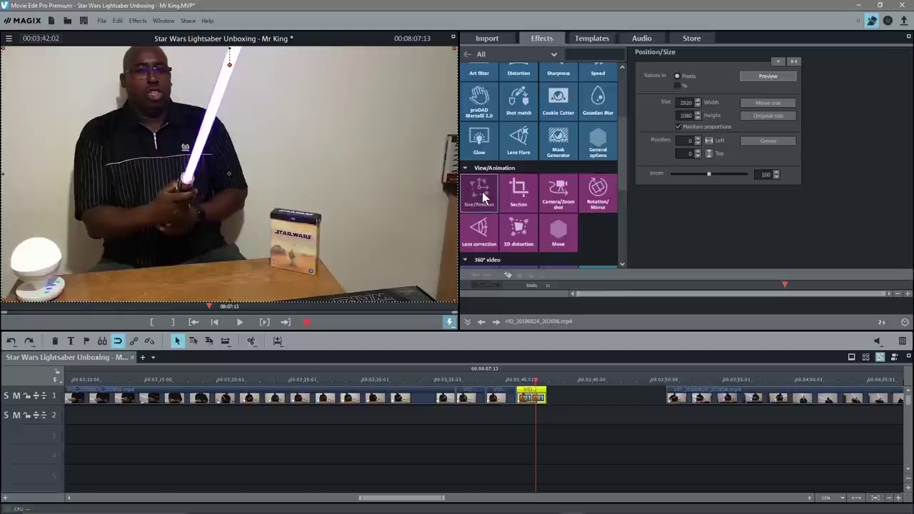
pyautogui.moveTo(709, 174); pyautogui.dragTo(733, 175)
pyautogui.moveTo(120, 127); pyautogui.dragTo(129, 193)
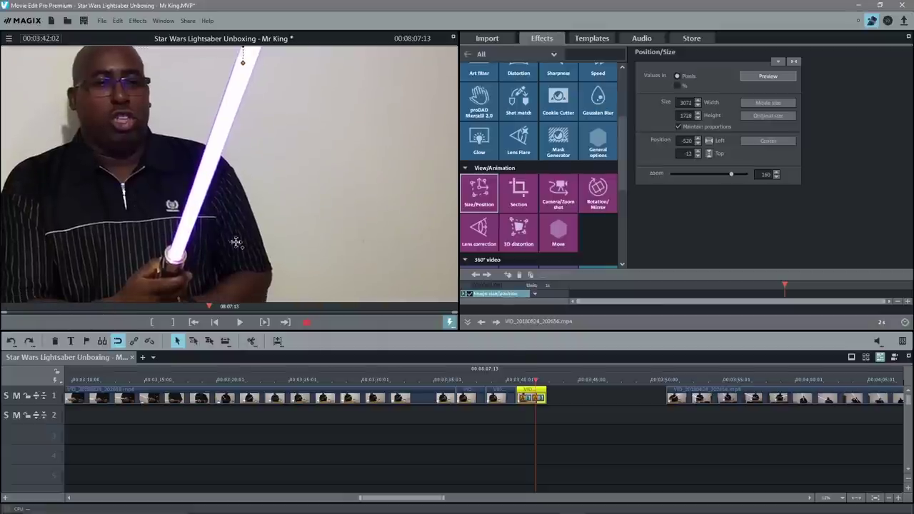
# Step: Move the remaining footage against the second lightsaber copy to close the gap and play back the replay sequence from 00:03:33:08
pyautogui.click(669, 396)
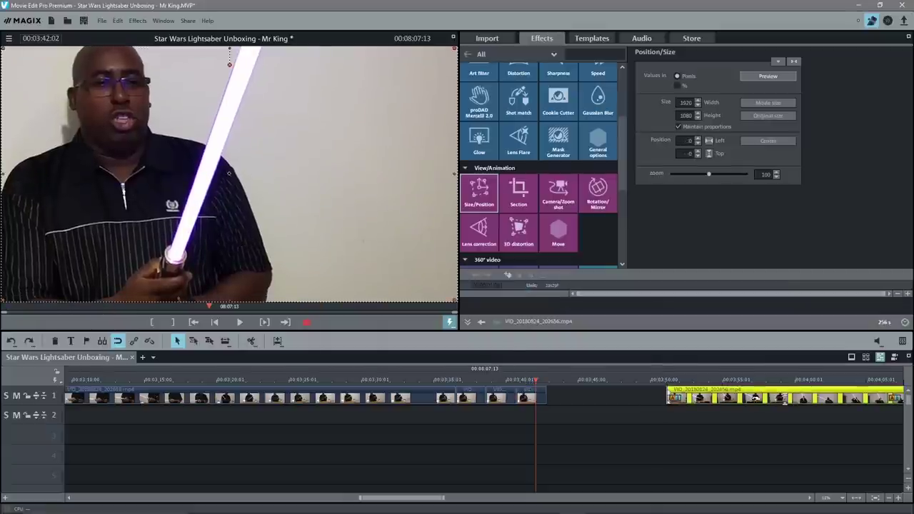
pyautogui.moveTo(713, 394); pyautogui.dragTo(580, 390)
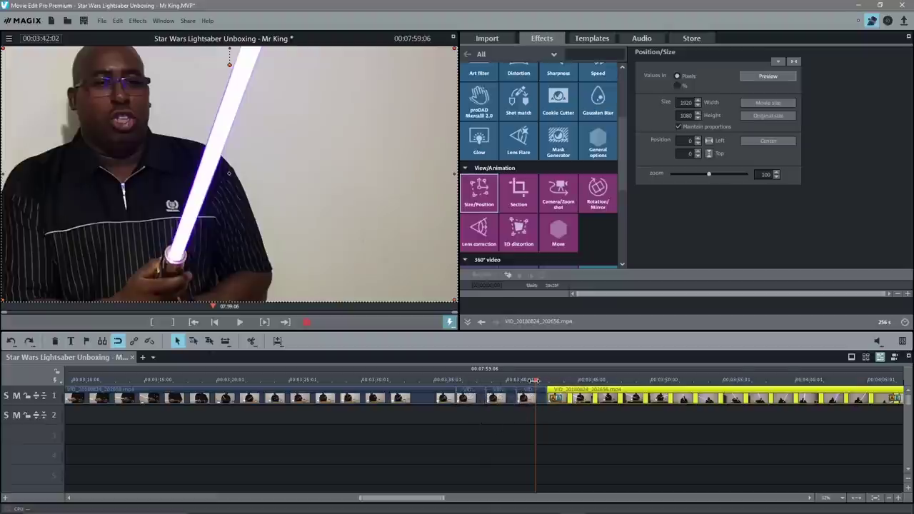
pyautogui.moveTo(536, 380); pyautogui.dragTo(408, 382)
pyautogui.click(237, 318)
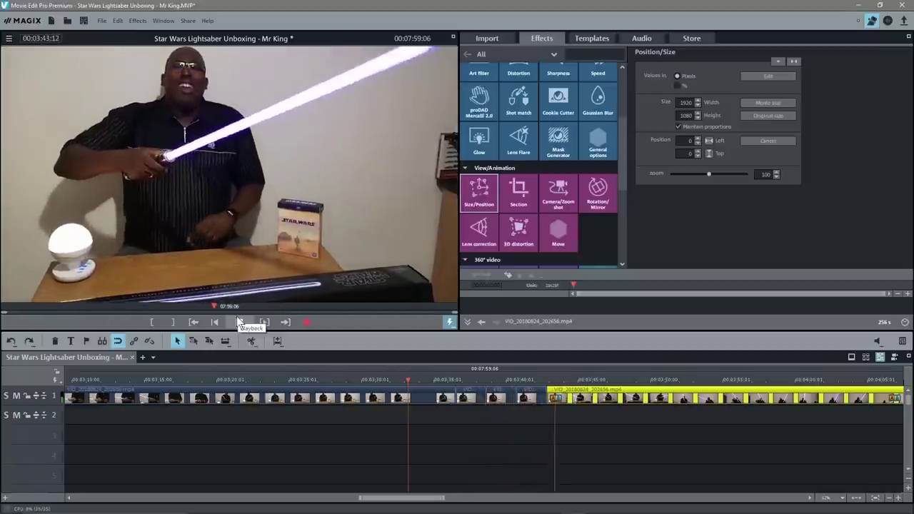
pyautogui.click(240, 322)
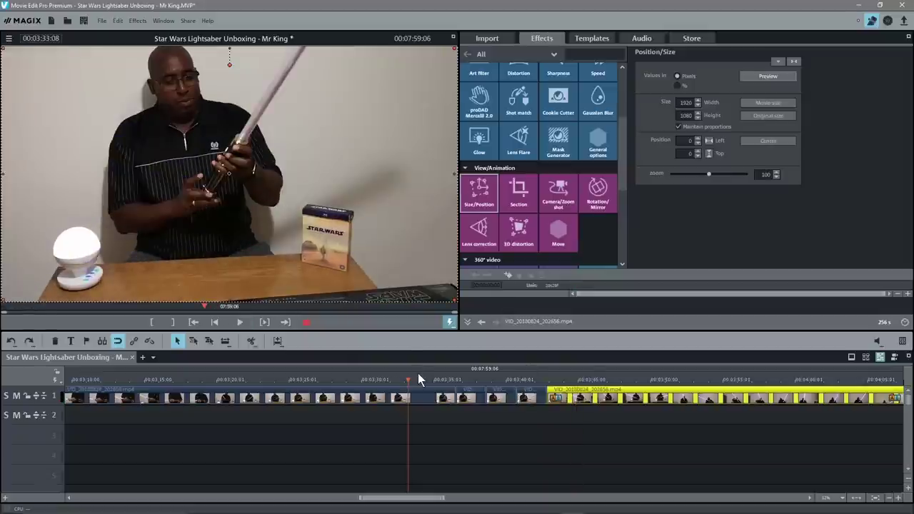
# Step: Set the playhead to 00:03:50:20, where the lightsaber is being swung, and preview the spaceship picture 1616868.png from the project folder in File Explorer
pyautogui.moveTo(408, 379); pyautogui.dragTo(686, 379)
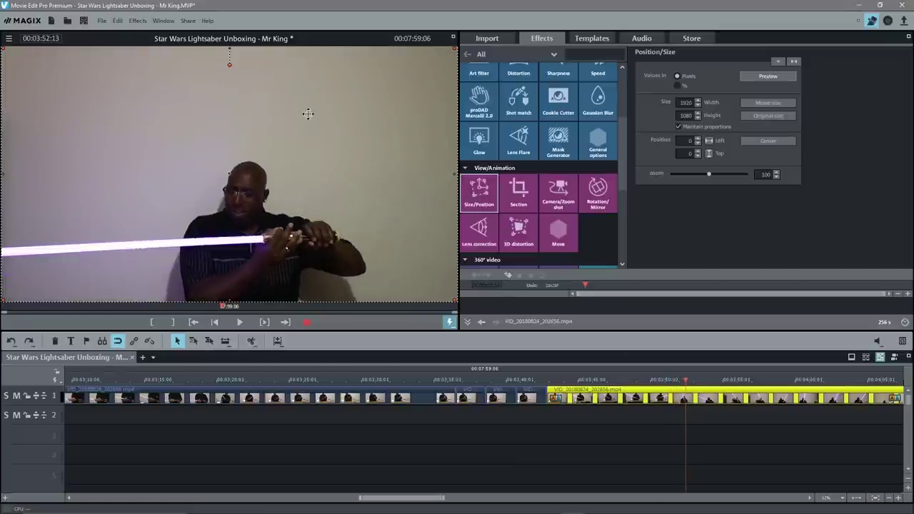
pyautogui.click(688, 382)
pyautogui.moveTo(688, 382); pyautogui.dragTo(659, 382)
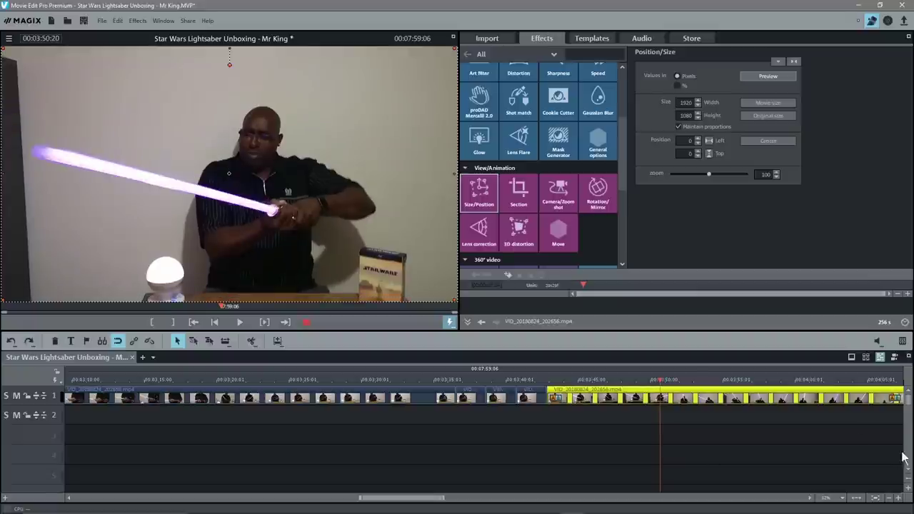
pyautogui.moveTo(913, 118); pyautogui.dragTo(562, 80)
pyautogui.click(512, 148)
pyautogui.doubleClick(512, 149)
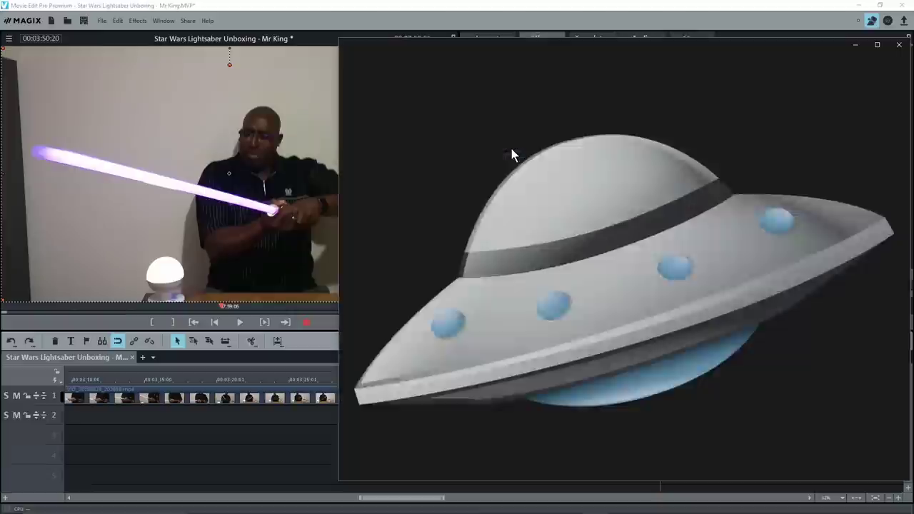
pyautogui.click(900, 45)
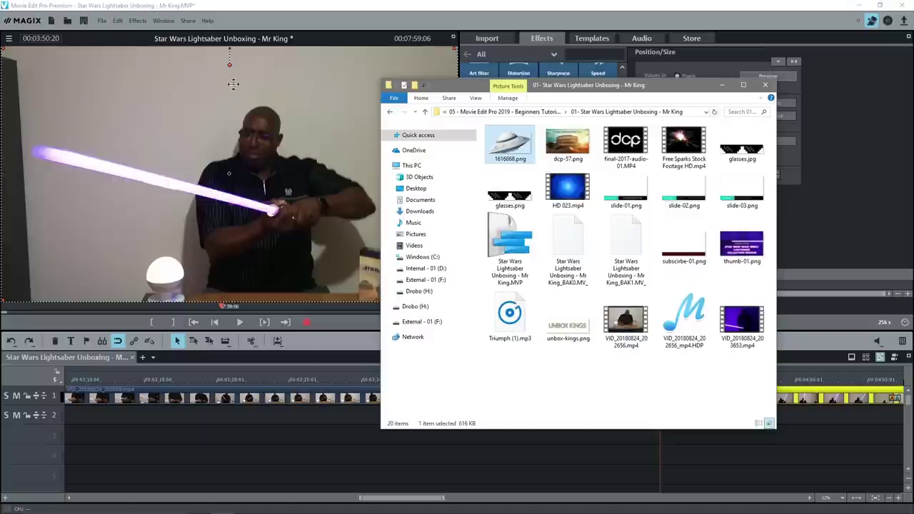
# Step: Add the spaceship picture 1616868.png from File Explorer to track 2 at 00:03:50:20 and clear the folder window away from the editor
pyautogui.moveTo(548, 82); pyautogui.dragTo(804, 60)
pyautogui.moveTo(768, 123); pyautogui.dragTo(702, 427)
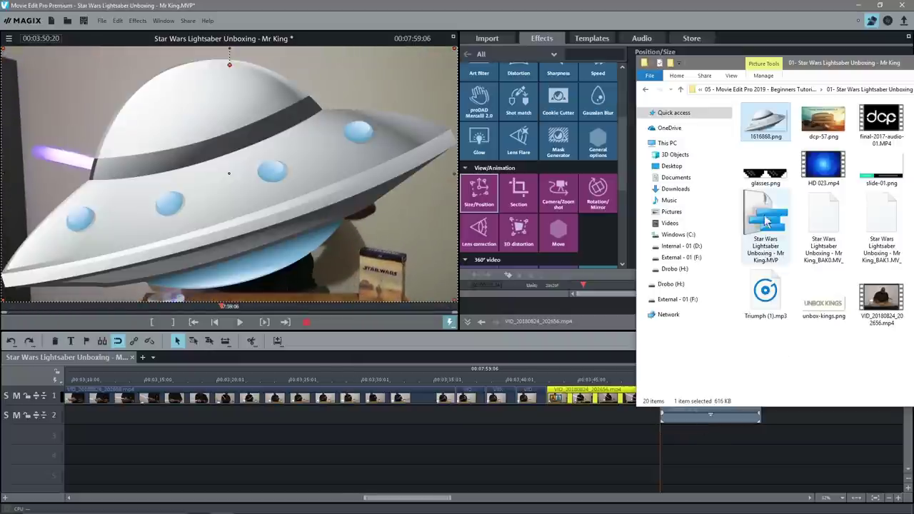
pyautogui.moveTo(716, 63); pyautogui.dragTo(913, 63)
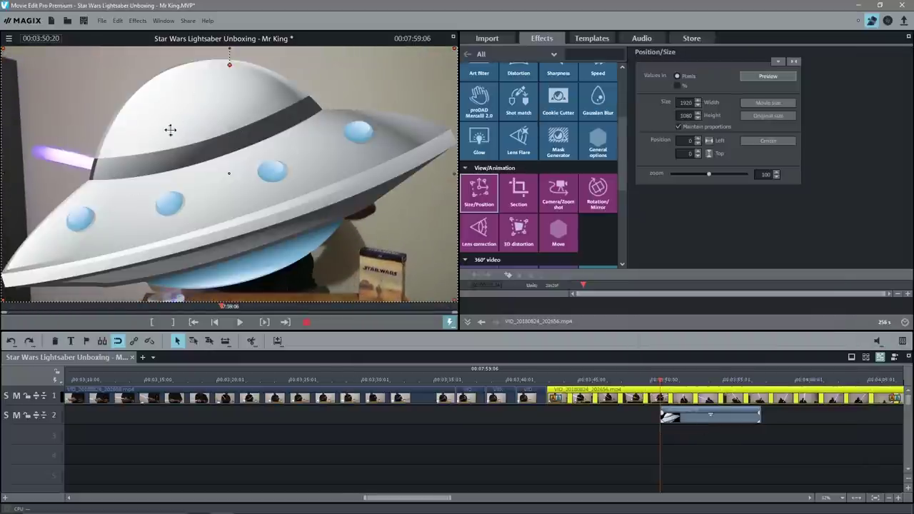
# Step: Shrink the spaceship picture on track 2 to a zoom of 13
pyautogui.click(695, 418)
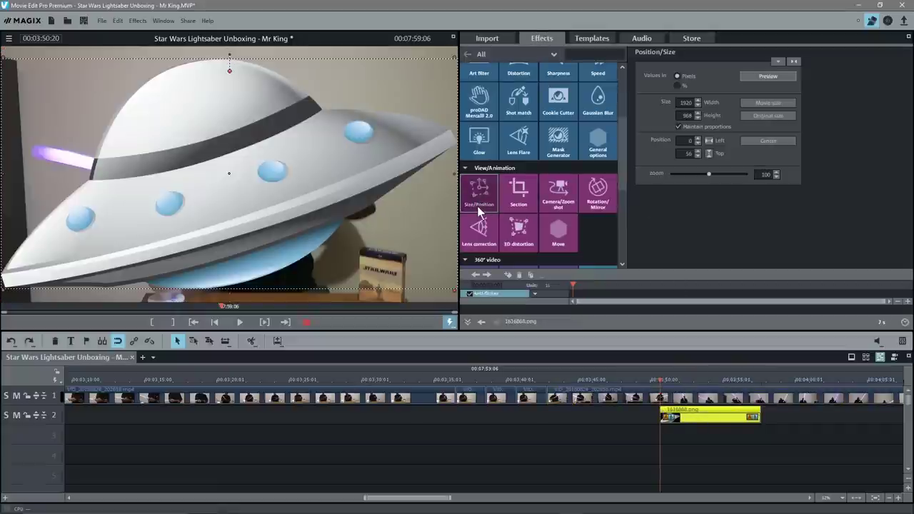
pyautogui.moveTo(708, 174); pyautogui.dragTo(676, 171)
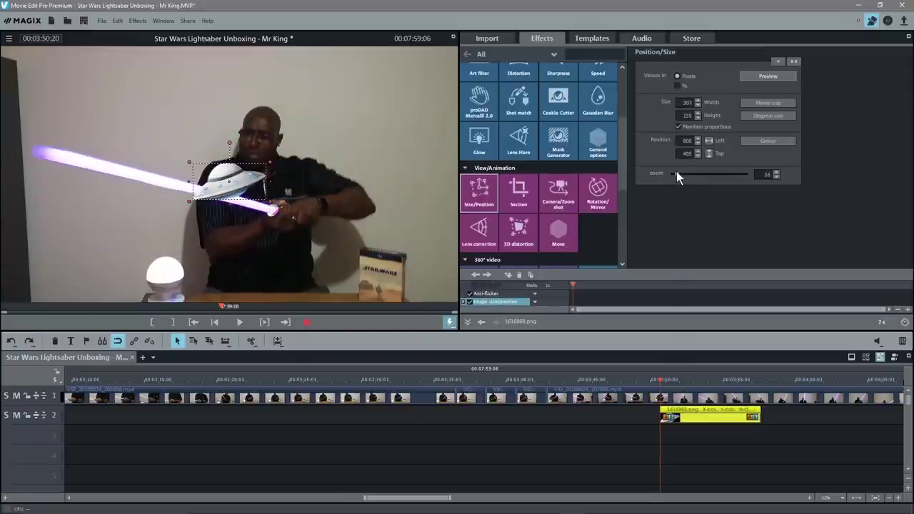
pyautogui.moveTo(676, 172); pyautogui.dragTo(676, 170)
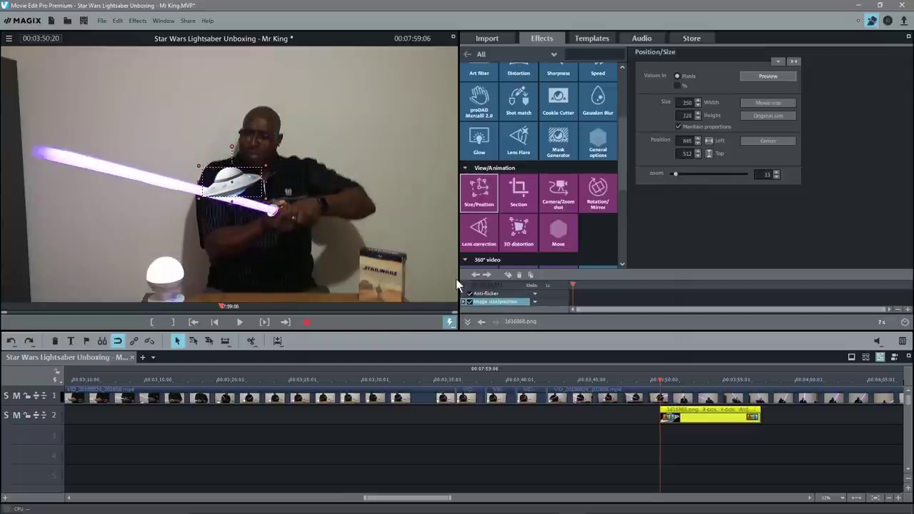
# Step: Place the spaceship over the upper end of the blade at 00:03:51:02, about 895 px left and 54 px top, and save the project
pyautogui.moveTo(227, 175); pyautogui.dragTo(255, 63)
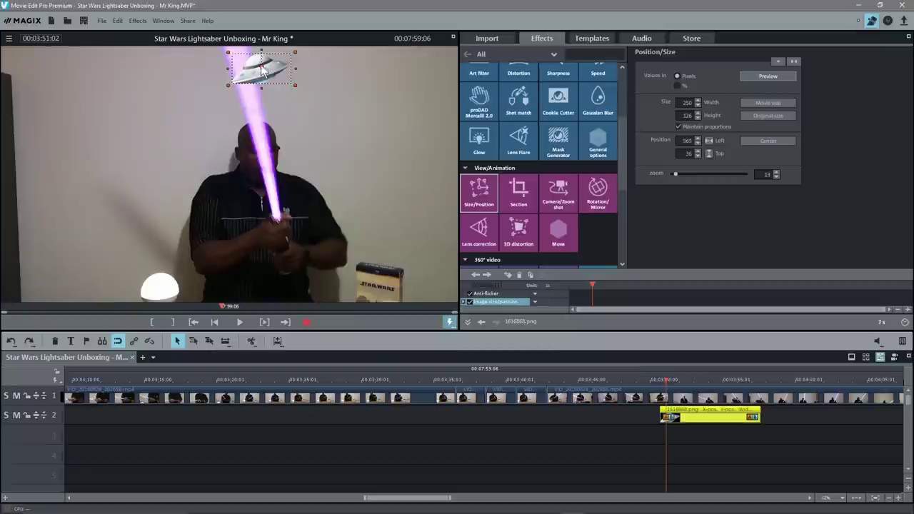
pyautogui.moveTo(263, 69); pyautogui.dragTo(244, 65)
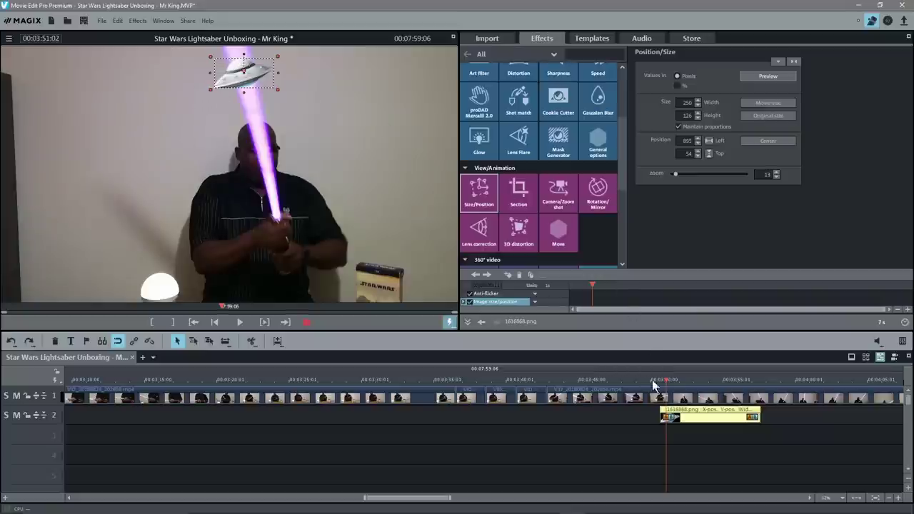
pyautogui.moveTo(666, 380)
pyautogui.mouseDown()
pyautogui.moveTo(655, 384)
pyautogui.moveTo(666, 386)
pyautogui.mouseUp()
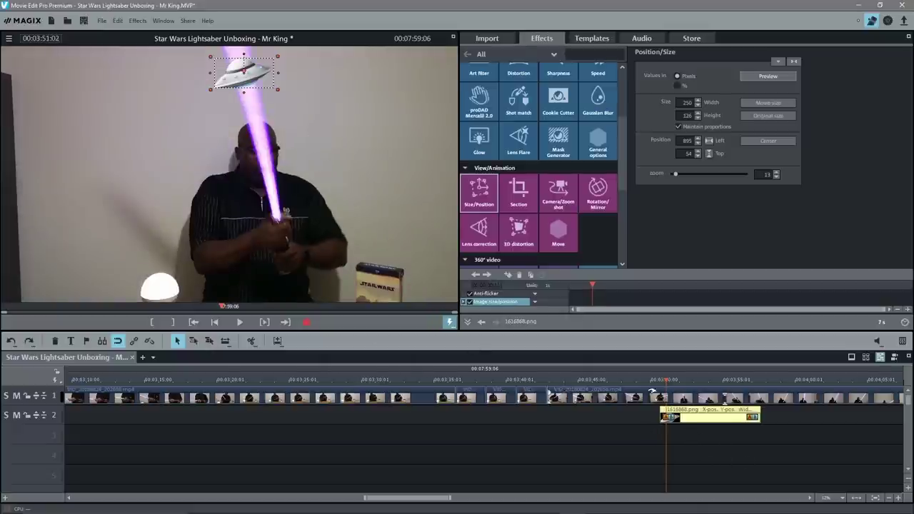
pyautogui.click(83, 21)
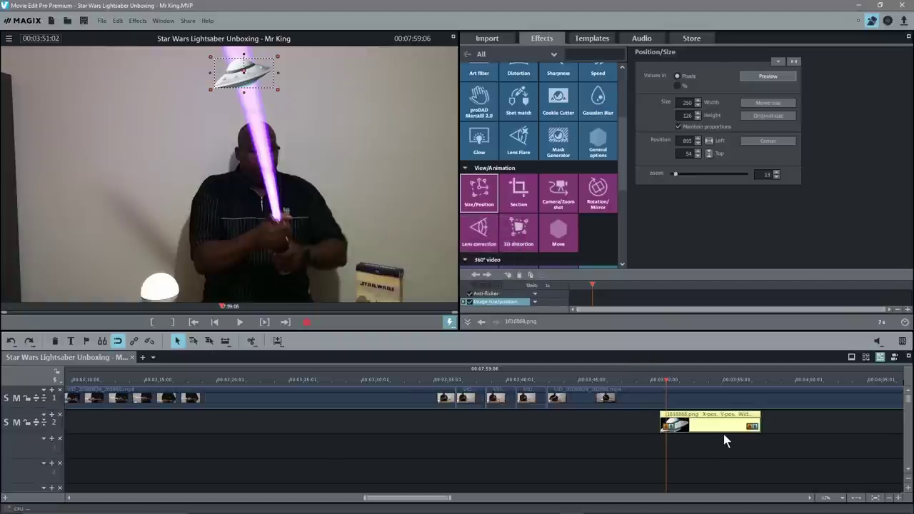
# Step: Set size/position keyframes for the spaceship on track 2 at 00:03:51:02 and at the clip's start, 00:03:50:20
pyautogui.scroll(5, 724, 435)
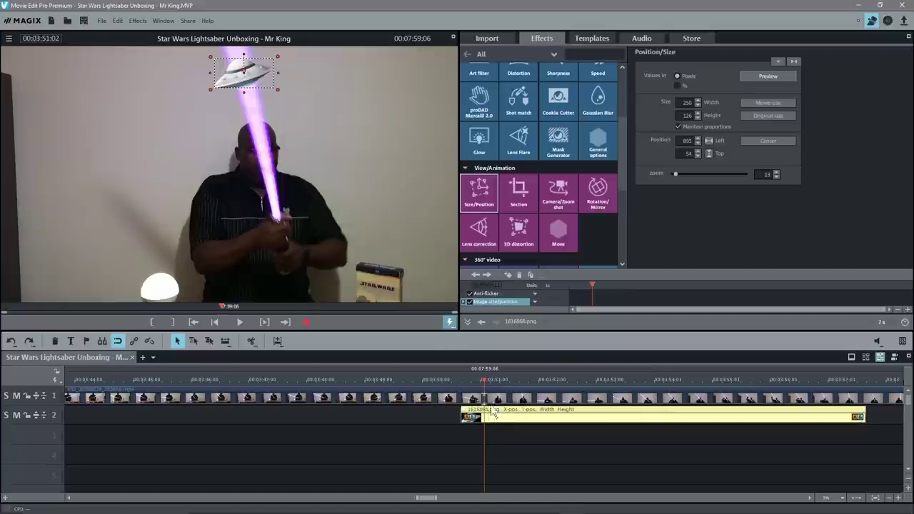
pyautogui.click(517, 413)
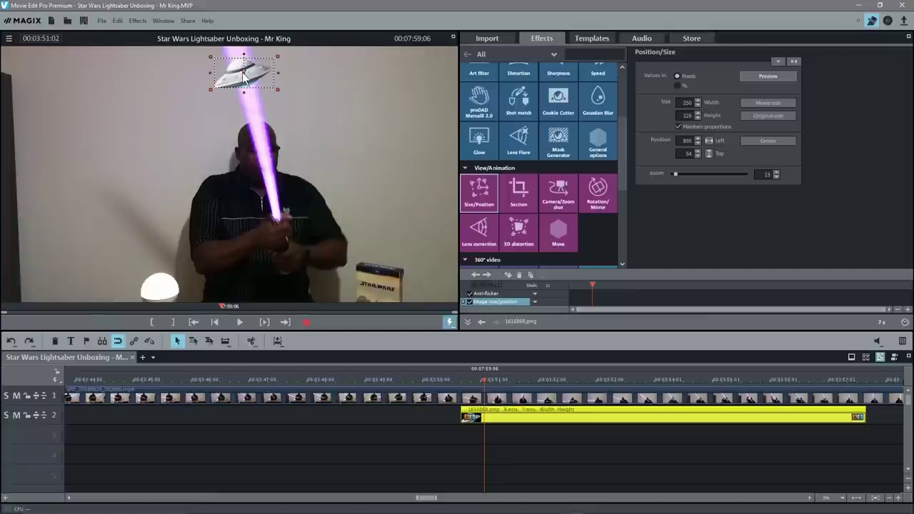
pyautogui.click(508, 275)
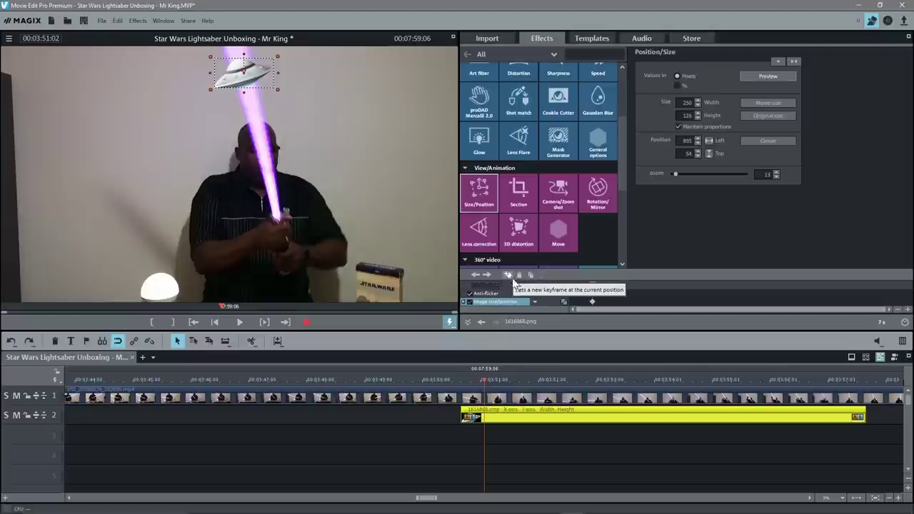
pyautogui.click(565, 303)
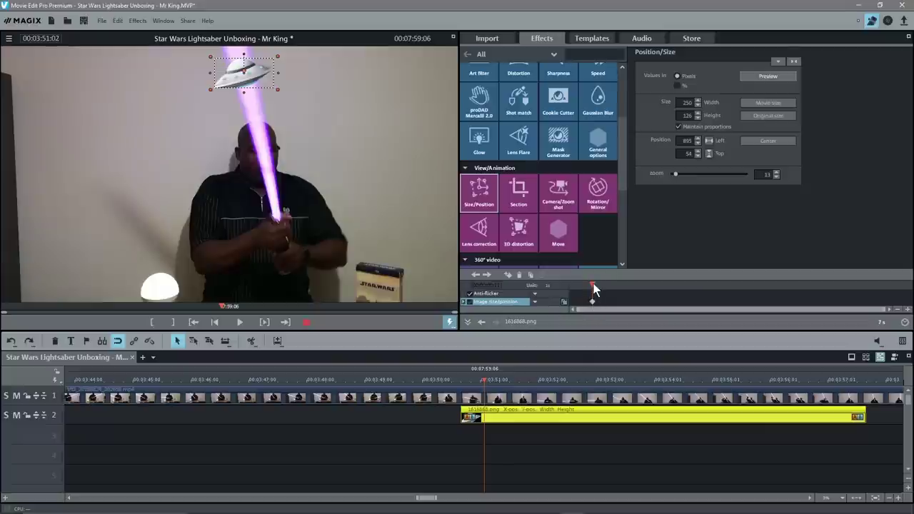
pyautogui.moveTo(592, 284); pyautogui.dragTo(563, 284)
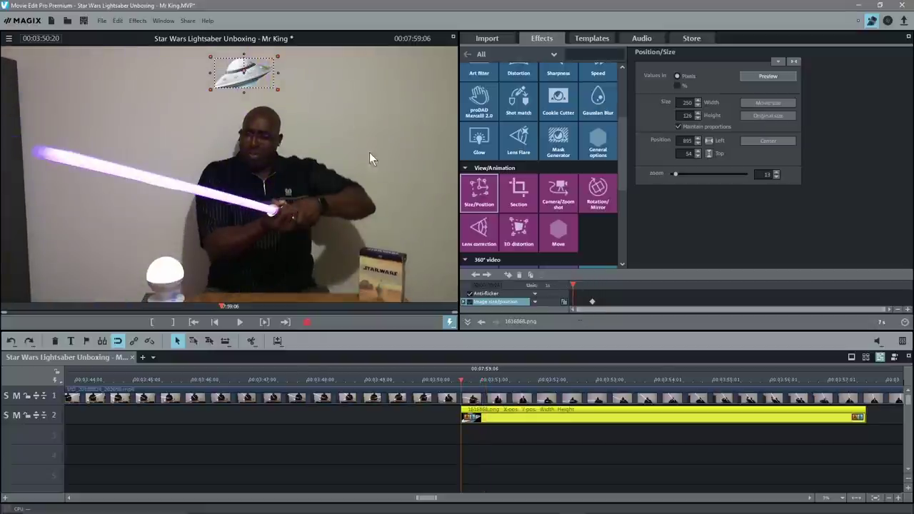
pyautogui.click(510, 276)
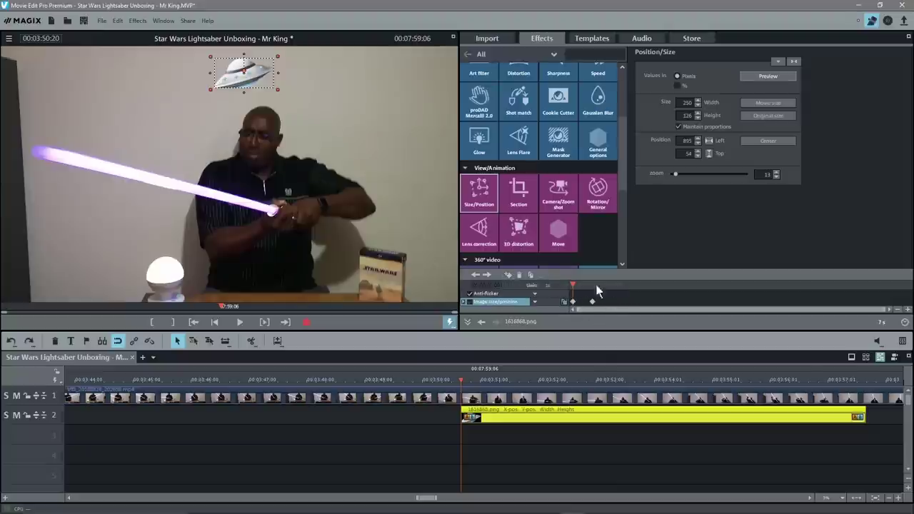
# Step: Move the spaceship at 00:03:50:20 straight up out of the frame, to a top position of about -148 px
pyautogui.click(353, 91)
pyautogui.click(231, 75)
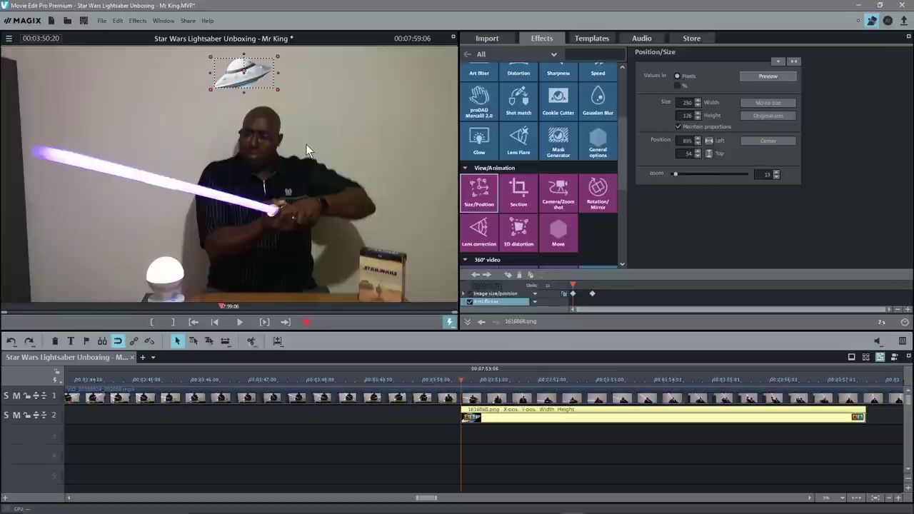
pyautogui.scroll(-1, 305, 143)
pyautogui.scroll(1, 306, 145)
pyautogui.scroll(-1, 305, 145)
pyautogui.scroll(-5, 306, 144)
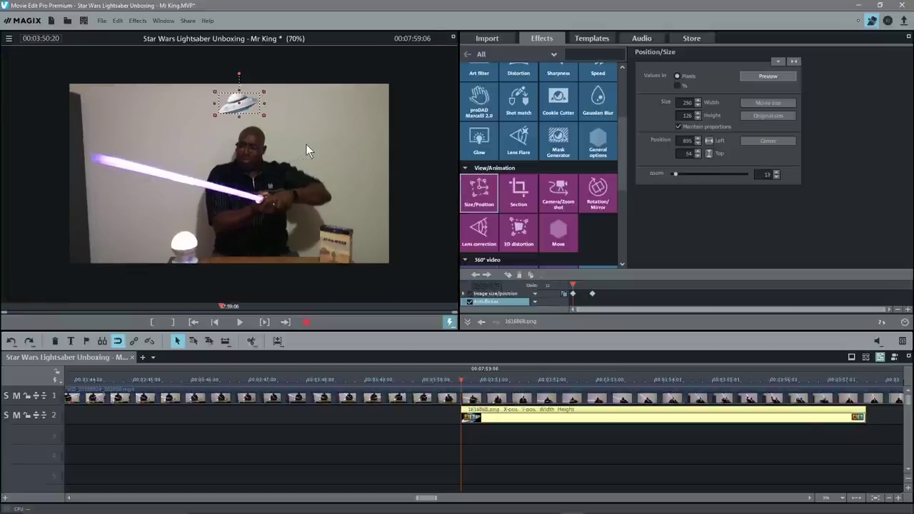
pyautogui.scroll(-1, 306, 144)
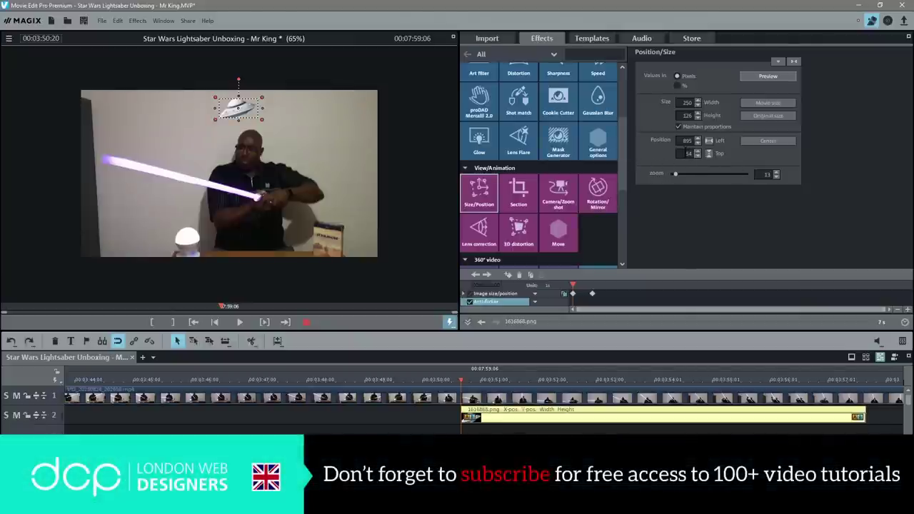
pyautogui.click(688, 153)
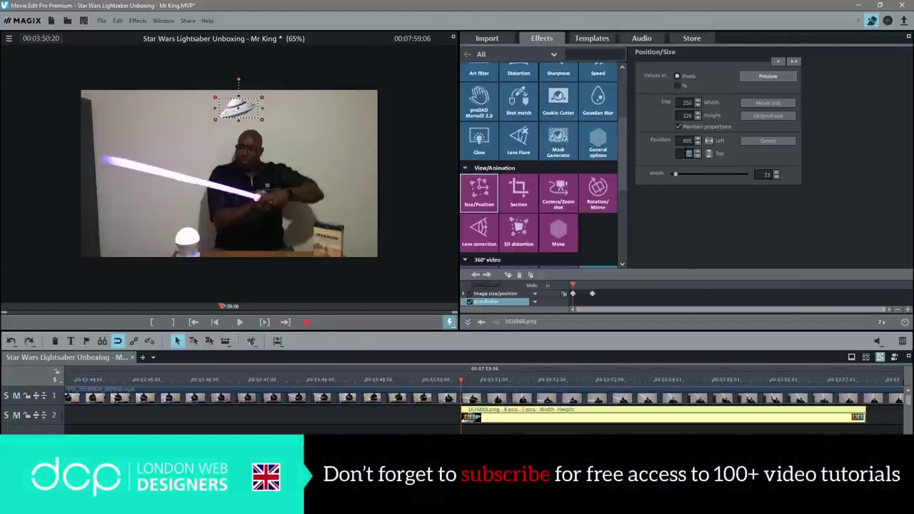
pyautogui.moveTo(686, 150); pyautogui.dragTo(708, 250)
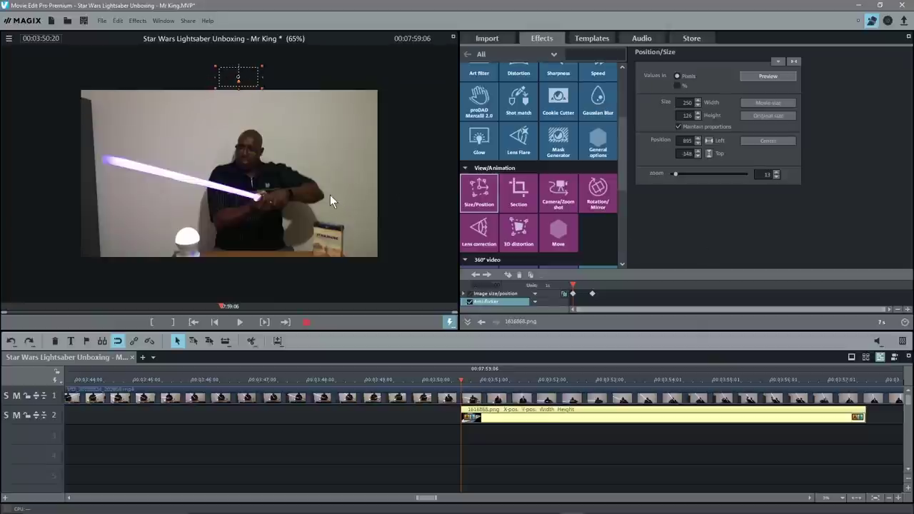
# Step: Restore the preview monitor's zoom to 100% and set the playhead to 00:03:51:02, where the spaceship meets the blade
pyautogui.click(284, 166)
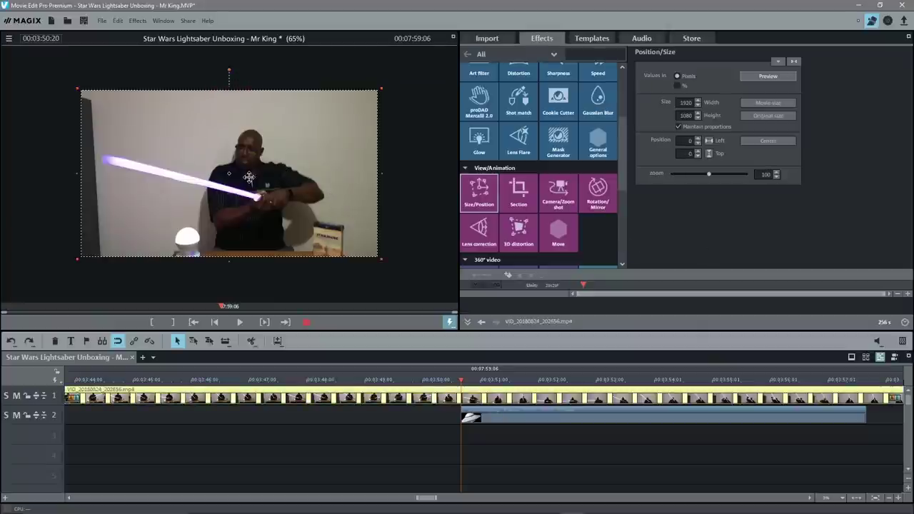
pyautogui.click(9, 40)
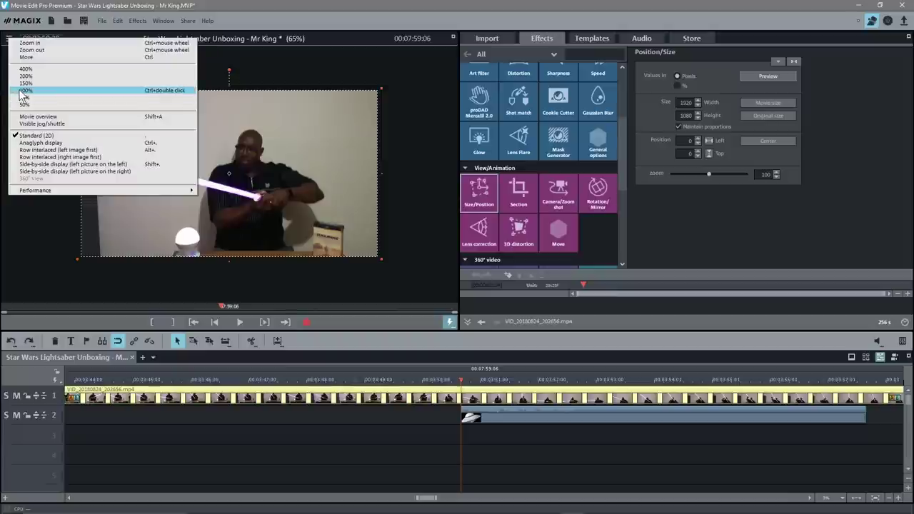
pyautogui.click(25, 90)
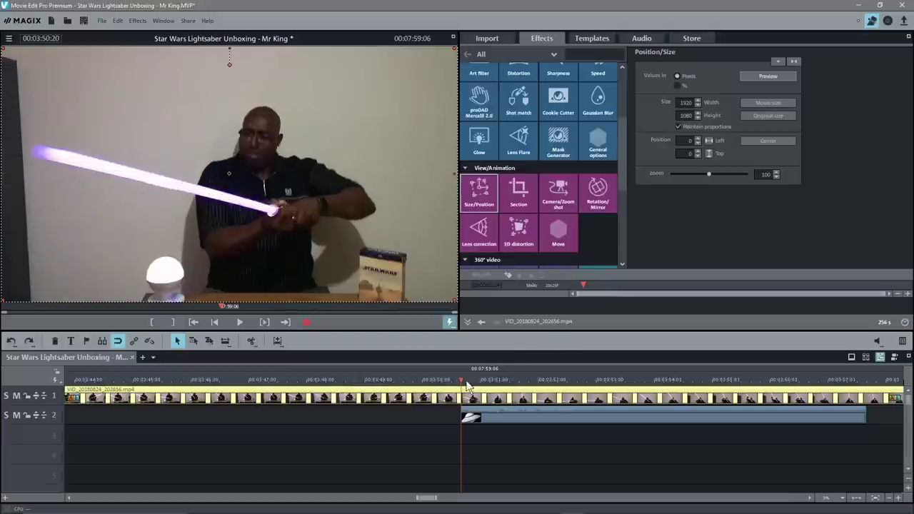
pyautogui.moveTo(461, 380); pyautogui.dragTo(484, 386)
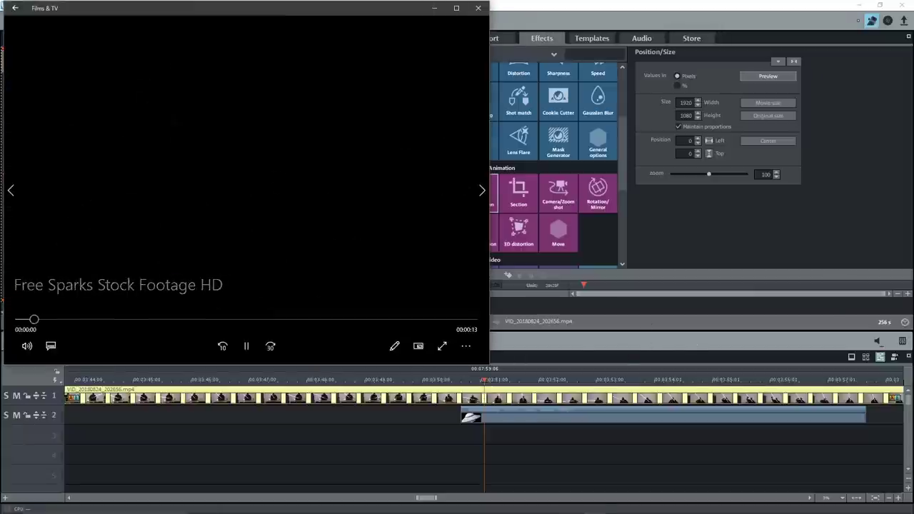
# Step: Preview the Free Sparks Stock Footage HD.mp4 clip from the project folder in Films & TV and close the player
pyautogui.moveTo(913, 100); pyautogui.dragTo(710, 66)
pyautogui.doubleClick(795, 119)
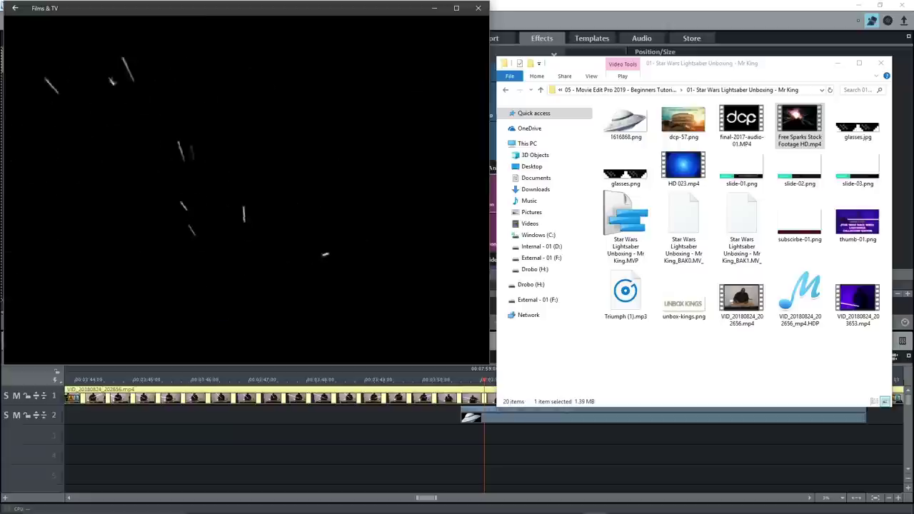
pyautogui.click(882, 63)
pyautogui.moveTo(369, 9); pyautogui.dragTo(913, 105)
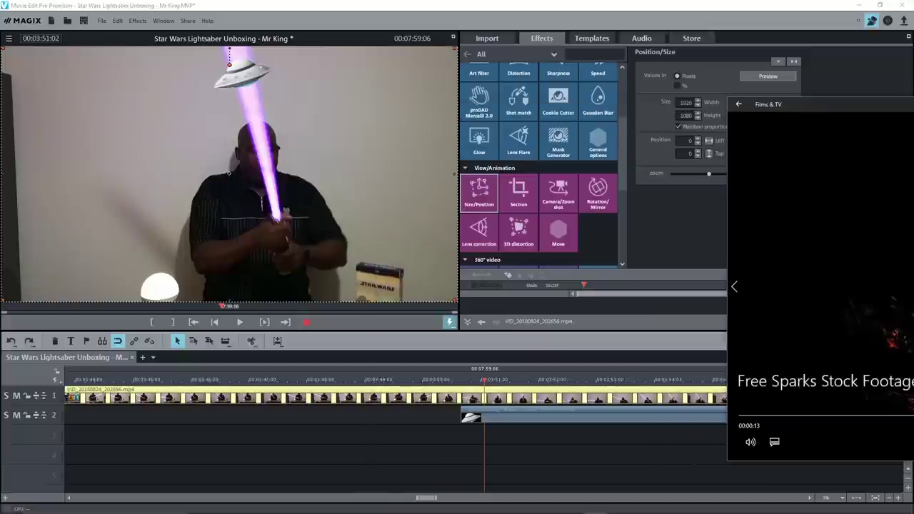
pyautogui.hotkey('alt', 'F4')
# Step: Add Free Sparks Stock Footage HD.mp4 from the project folder to track 3 at 00:03:51:02, without adjusting the movie settings
pyautogui.hotkey('alt', 'Tab')
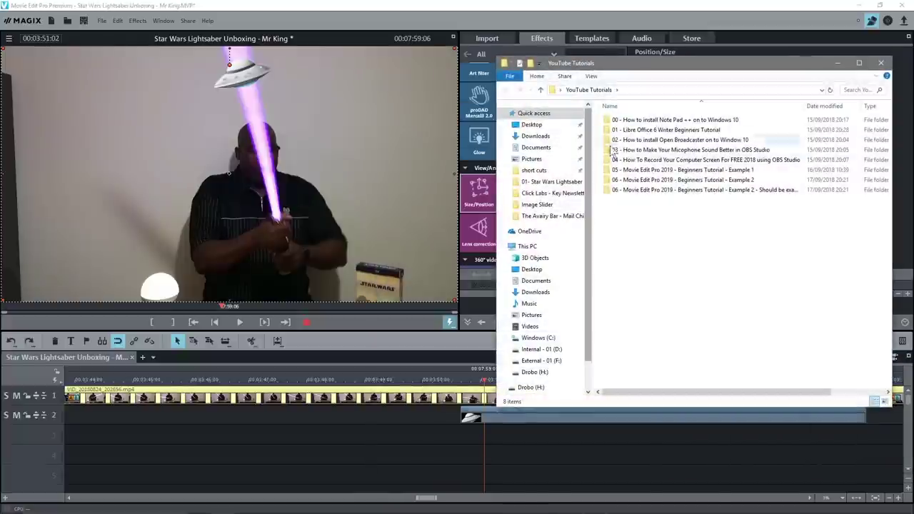
pyautogui.doubleClick(653, 171)
pyautogui.click(653, 122)
pyautogui.doubleClick(652, 121)
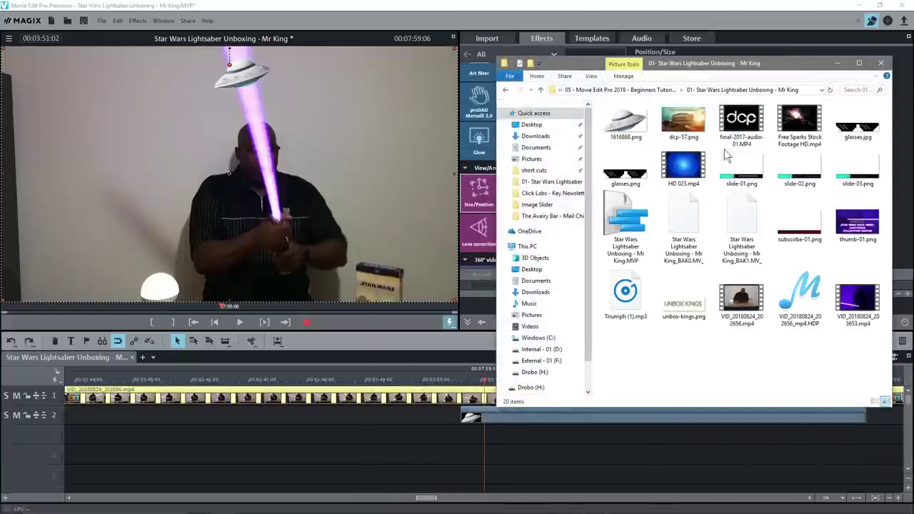
pyautogui.moveTo(800, 125); pyautogui.dragTo(528, 447)
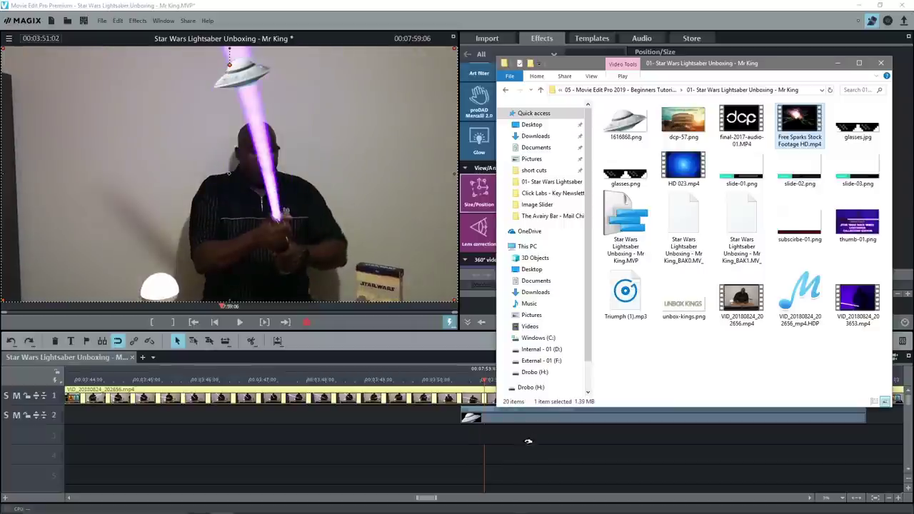
pyautogui.moveTo(660, 65); pyautogui.dragTo(692, 67)
pyautogui.click(869, 64)
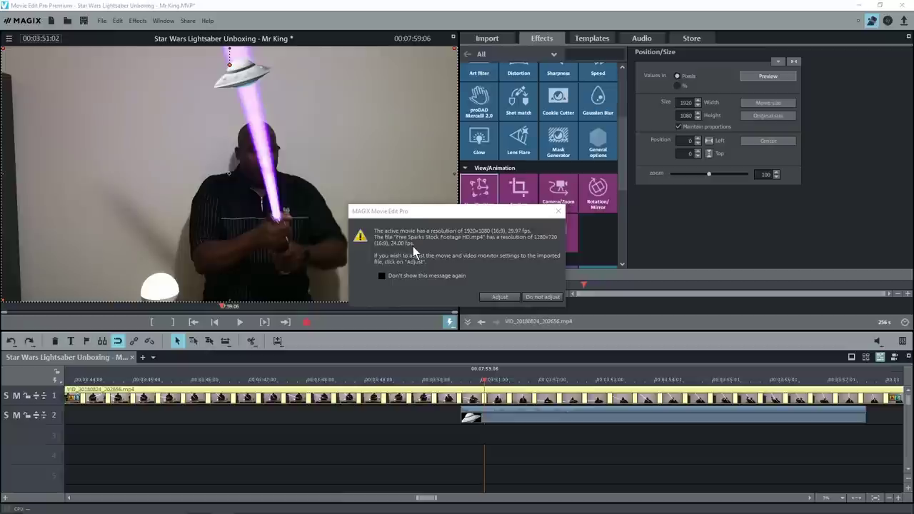
pyautogui.click(543, 296)
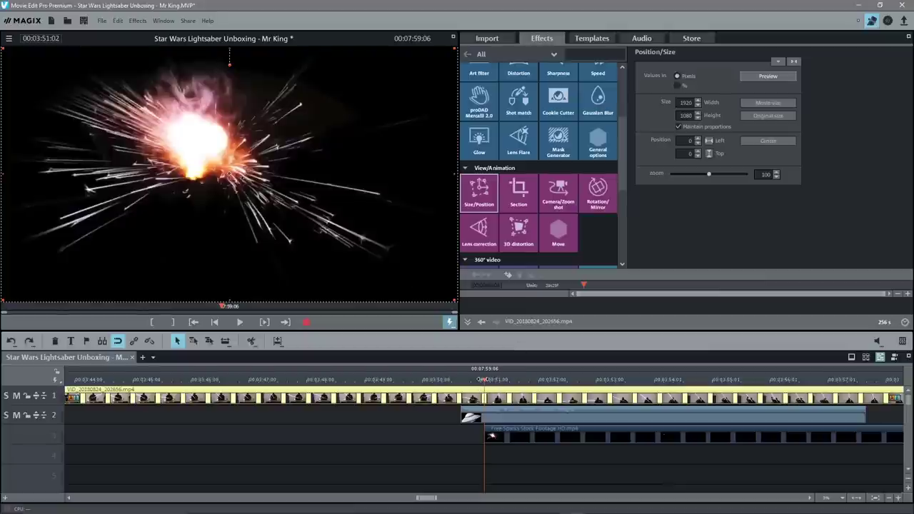
# Step: Split the sparks clip on track 3 at 00:03:52:01 and delete the part before the cut
pyautogui.click(505, 380)
pyautogui.moveTo(505, 380); pyautogui.dragTo(544, 400)
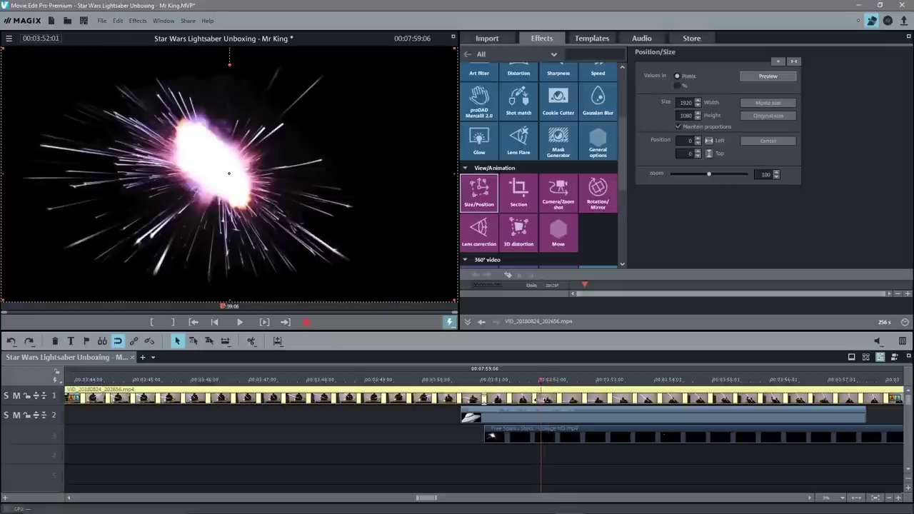
pyautogui.click(531, 438)
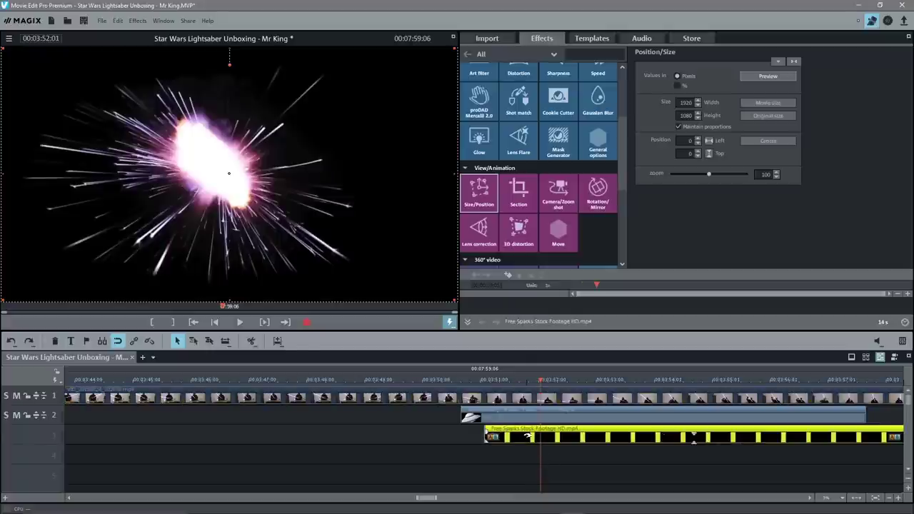
pyautogui.click(250, 341)
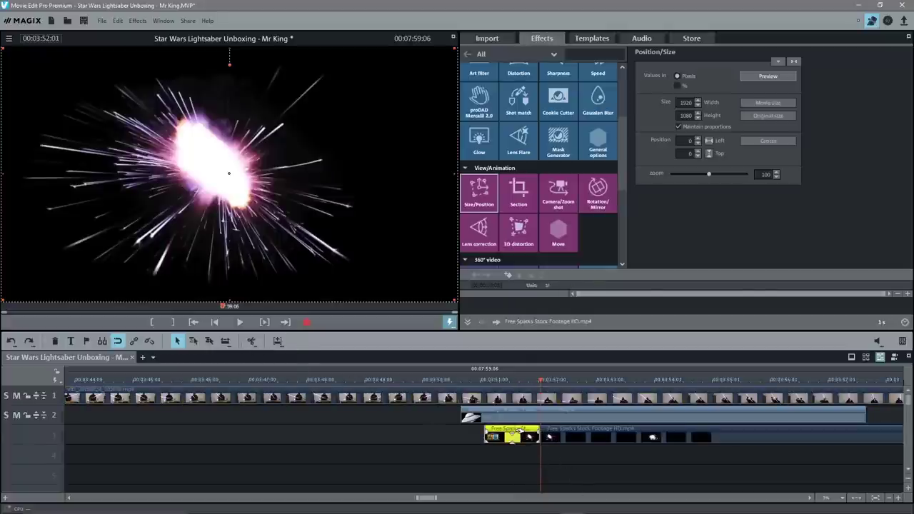
pyautogui.press('Delete')
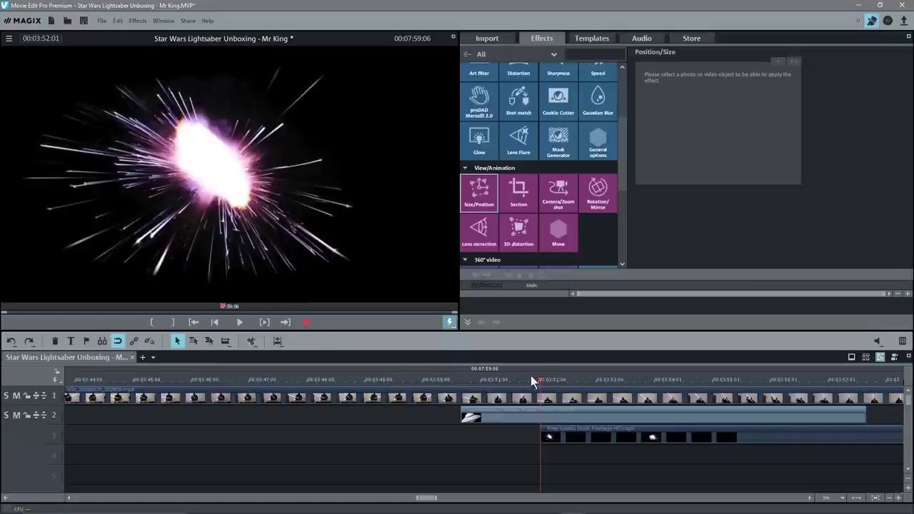
# Step: Split the sparks clip at 00:03:52:14, where the burst has died down, and delete the remainder after the cut
pyautogui.moveTo(541, 379); pyautogui.dragTo(563, 372)
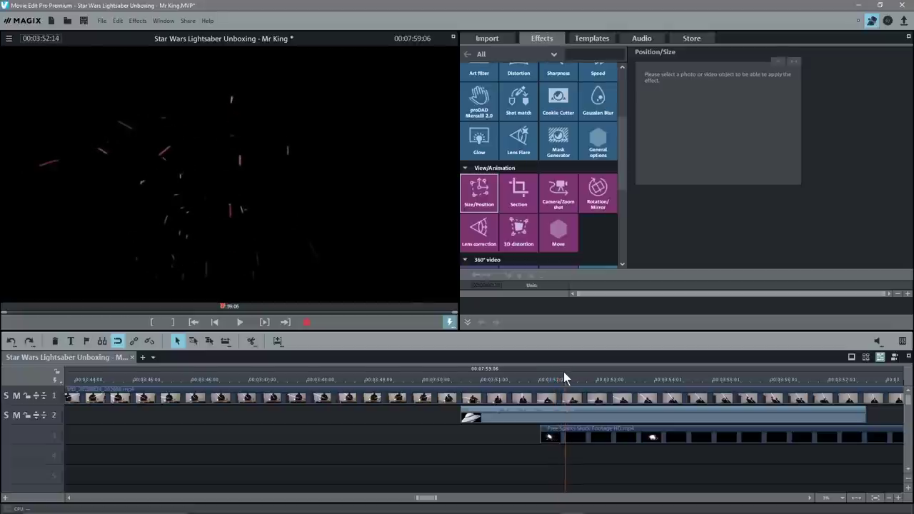
pyautogui.click(572, 439)
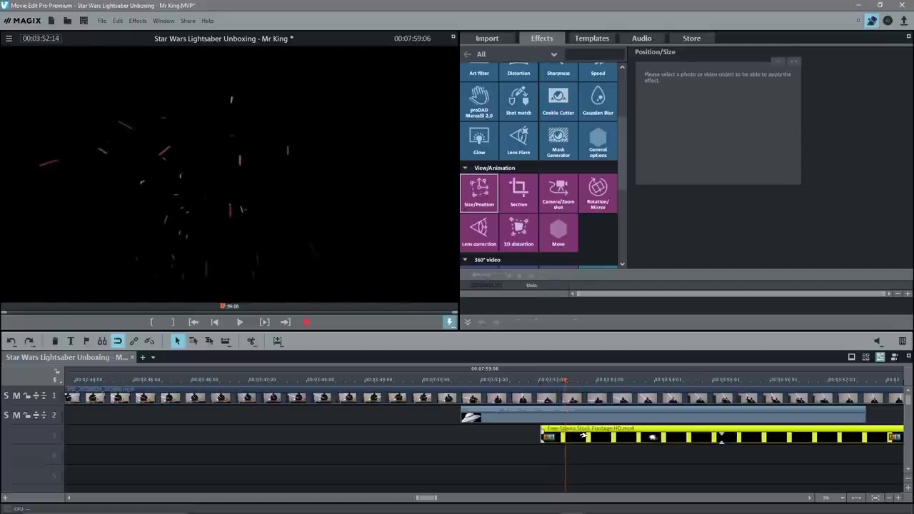
pyautogui.click(256, 341)
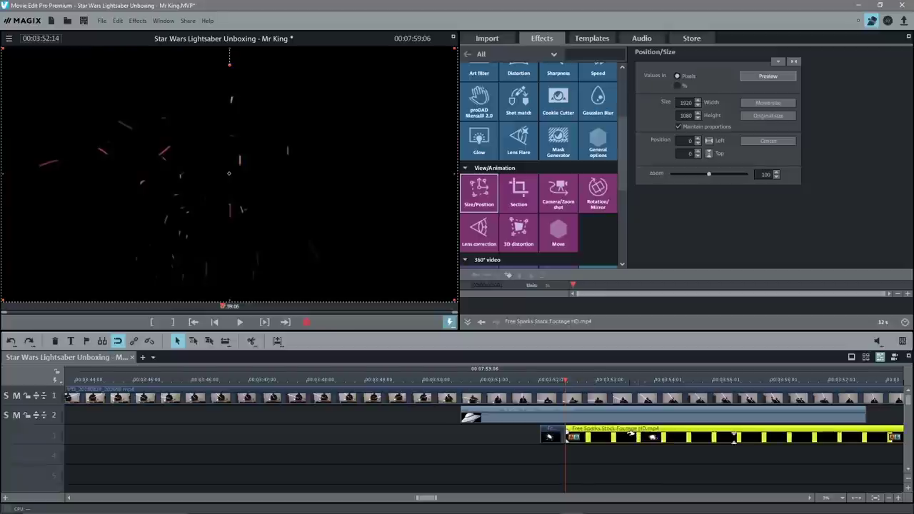
pyautogui.press('Delete')
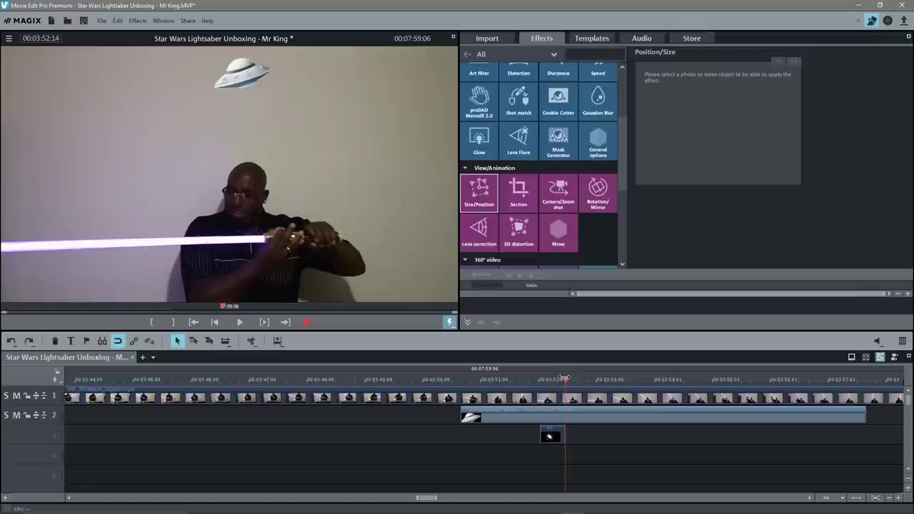
# Step: Apply a chroma key to the sparks clip on track 3 that hides its black background
pyautogui.moveTo(564, 379); pyautogui.dragTo(556, 411)
pyautogui.click(557, 433)
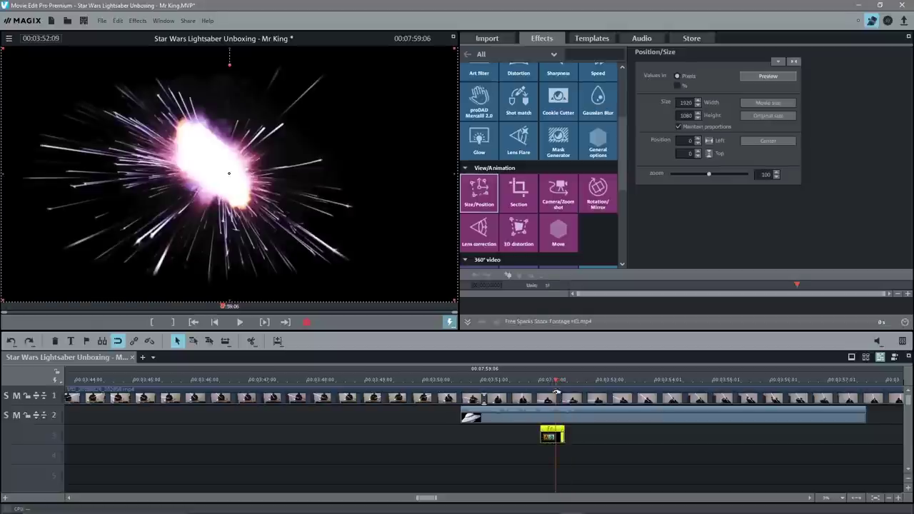
pyautogui.click(550, 438)
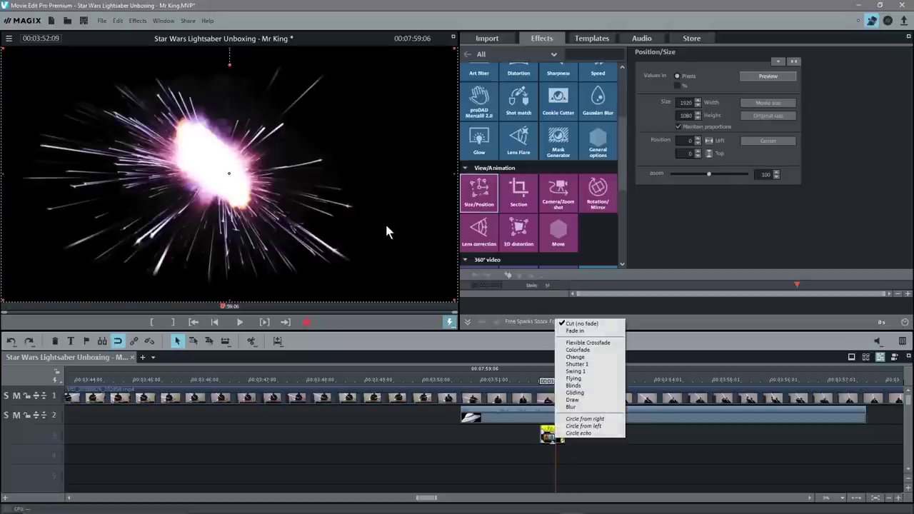
pyautogui.click(387, 226)
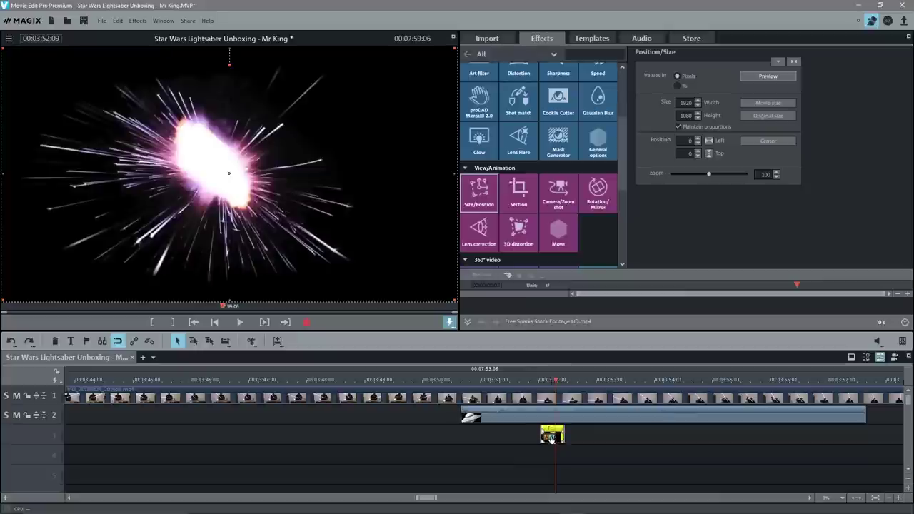
pyautogui.scroll(3, 576, 186)
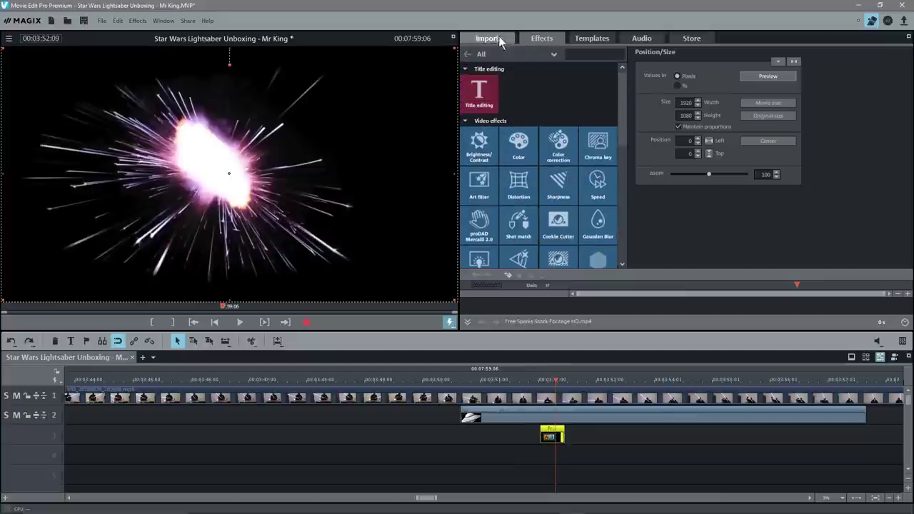
pyautogui.click(596, 145)
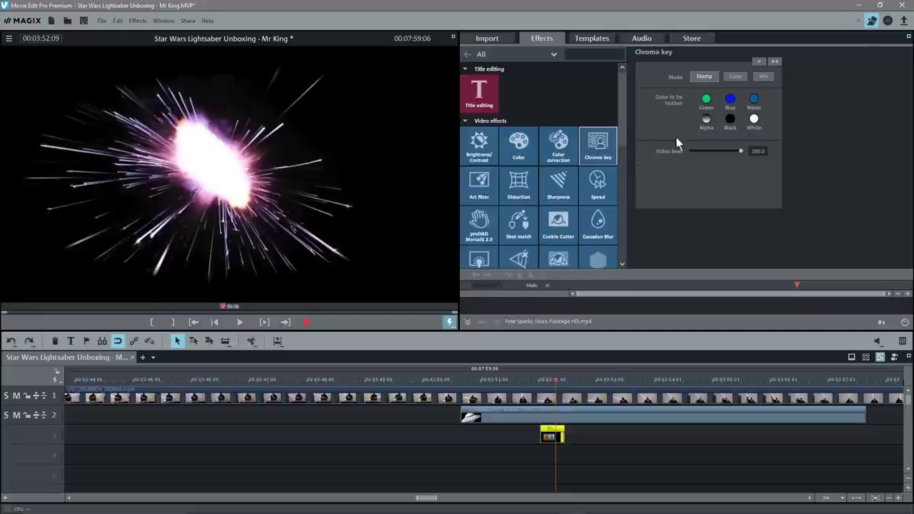
pyautogui.click(730, 120)
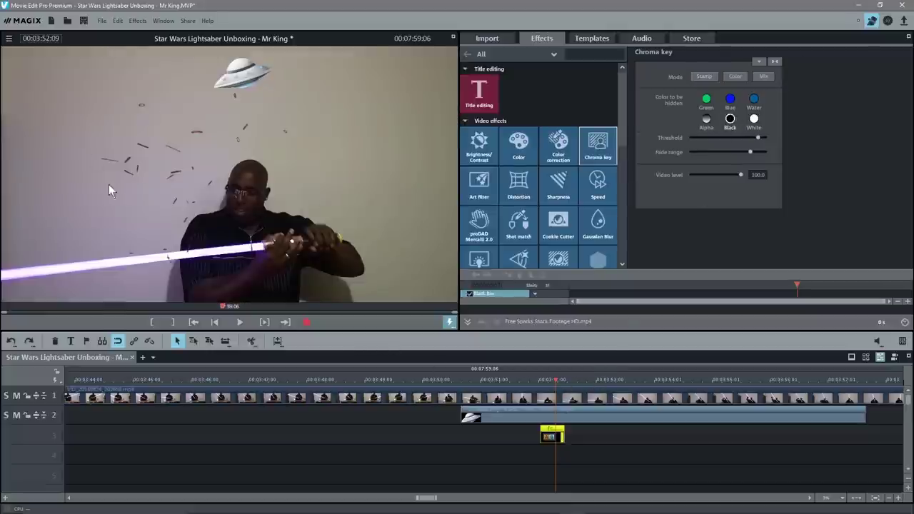
# Step: Check the keyed sparks over the footage at 00:03:52:05, and view the original sparks clip in Films & TV before closing the player
pyautogui.moveTo(557, 381)
pyautogui.mouseDown()
pyautogui.moveTo(539, 383)
pyautogui.moveTo(561, 386)
pyautogui.moveTo(548, 386)
pyautogui.mouseUp()
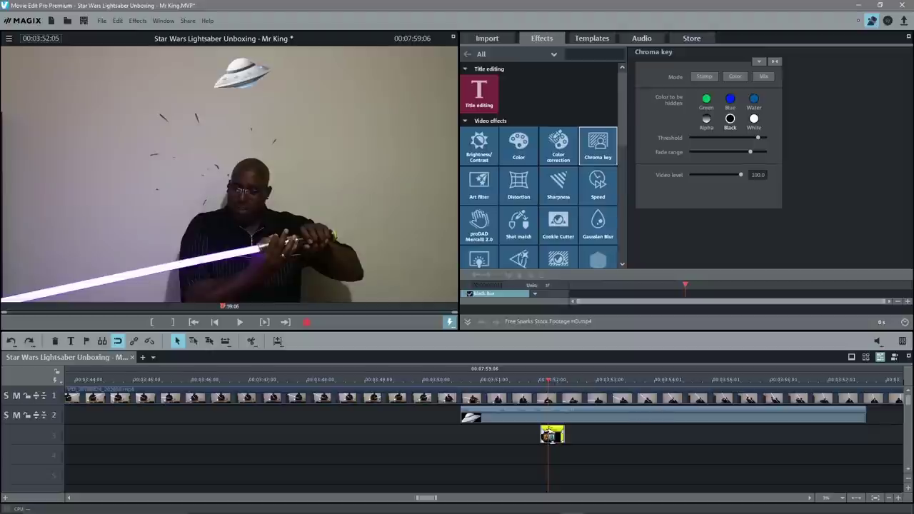
pyautogui.doubleClick(552, 434)
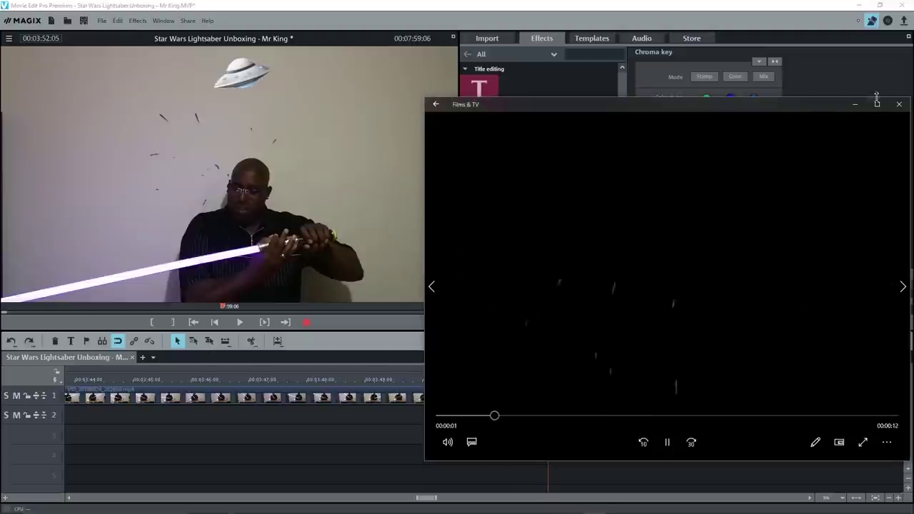
pyautogui.click(901, 105)
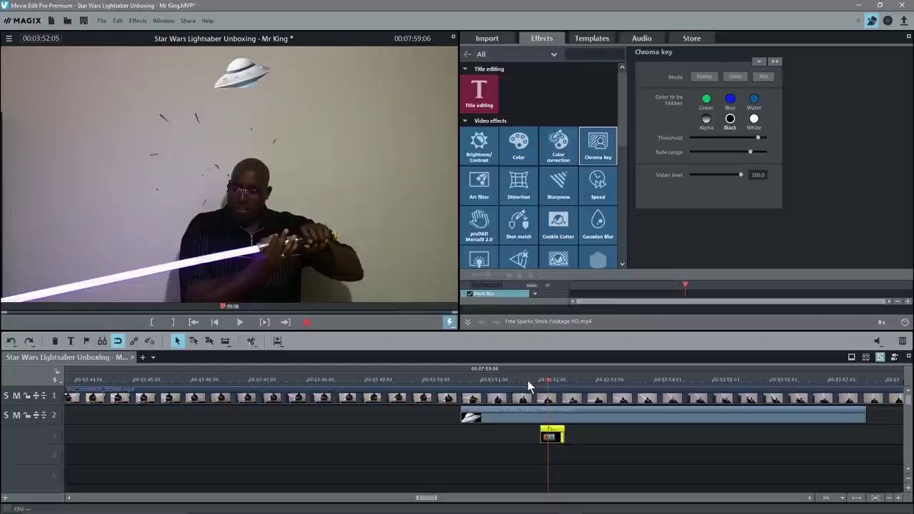
# Step: Move the sparks clip on track 3 so it starts at 00:03:51:02, where the blade meets the spaceship
pyautogui.moveTo(548, 380); pyautogui.dragTo(511, 379)
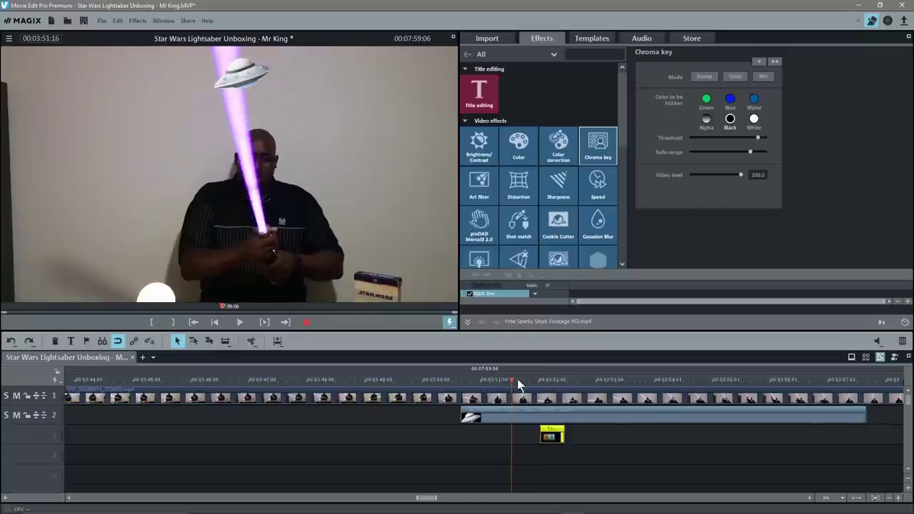
pyautogui.scroll(2, 507, 472)
pyautogui.scroll(-1, 507, 472)
pyautogui.scroll(2, 507, 471)
pyautogui.scroll(2, 505, 473)
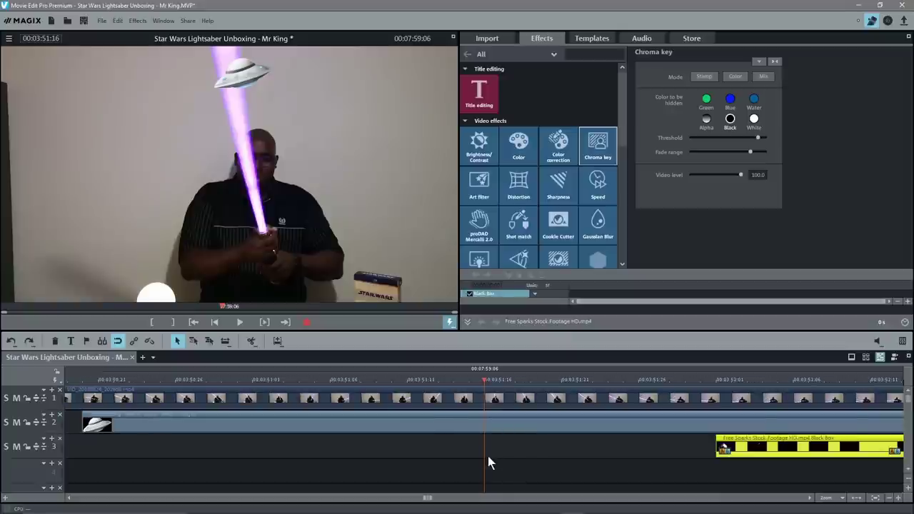
pyautogui.moveTo(480, 379); pyautogui.dragTo(266, 423)
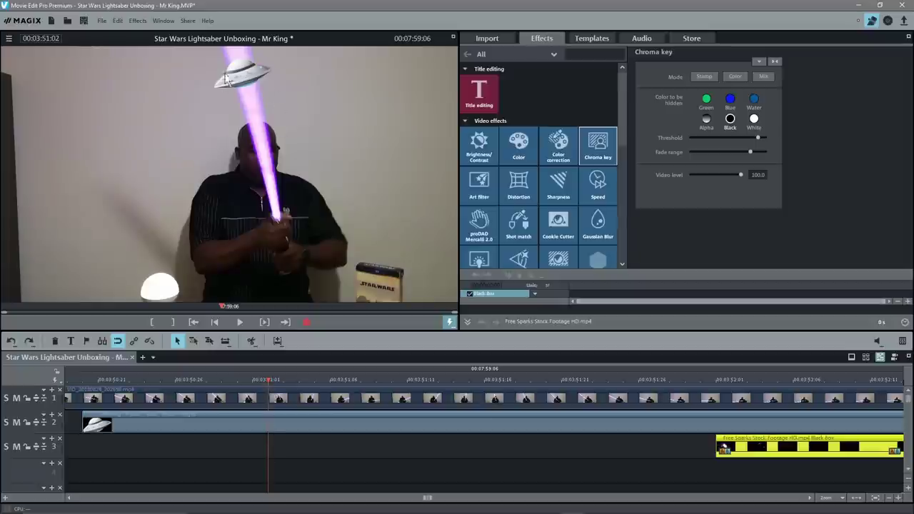
pyautogui.moveTo(798, 440); pyautogui.dragTo(349, 438)
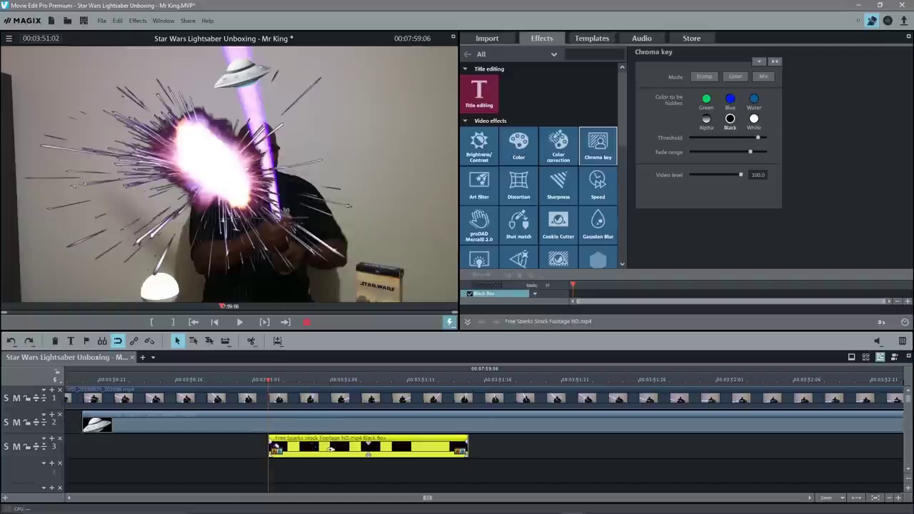
# Step: Scale the sparks clip to 40 percent with Size/Position and place it over the UFO at about left 662, top -66
pyautogui.scroll(-3, 493, 178)
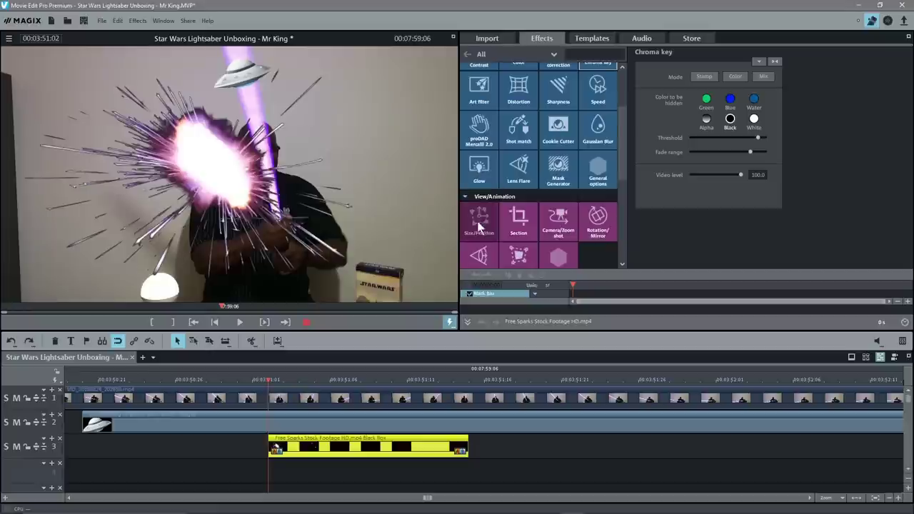
pyautogui.click(478, 225)
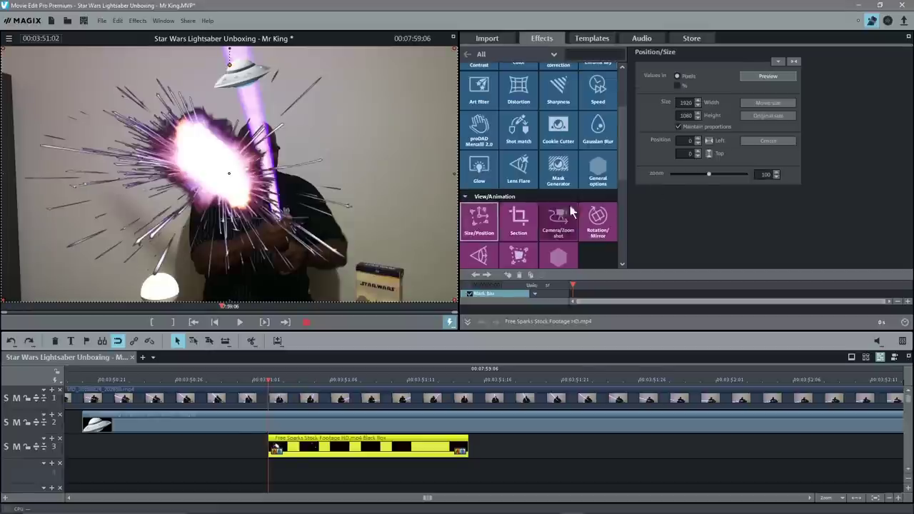
pyautogui.moveTo(707, 172); pyautogui.dragTo(687, 174)
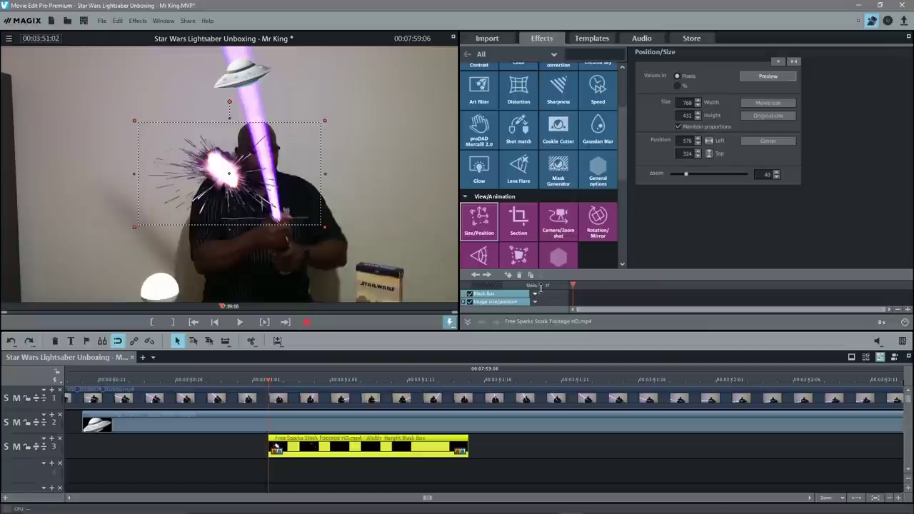
pyautogui.click(466, 219)
pyautogui.moveTo(229, 173); pyautogui.dragTo(239, 76)
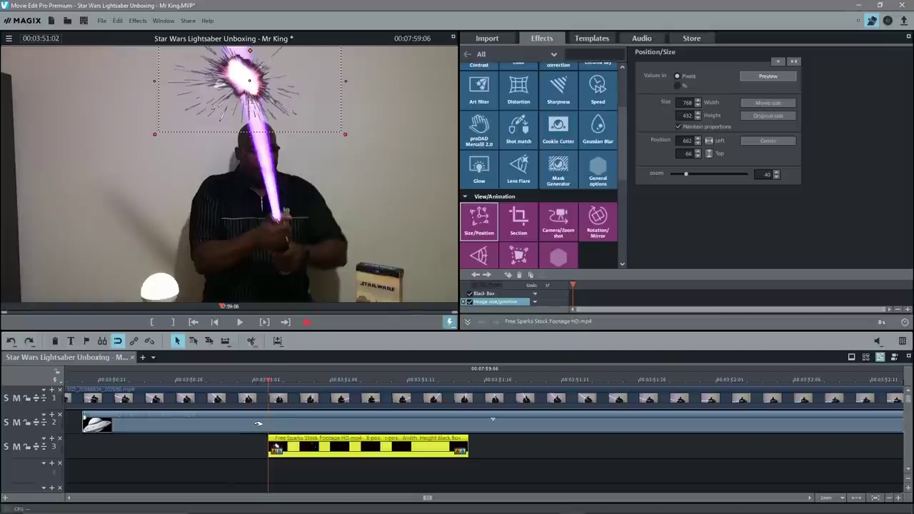
# Step: Split the UFO image clip at 00:03:51:02, where the sparks begin, and delete the part after the cut
pyautogui.click(201, 416)
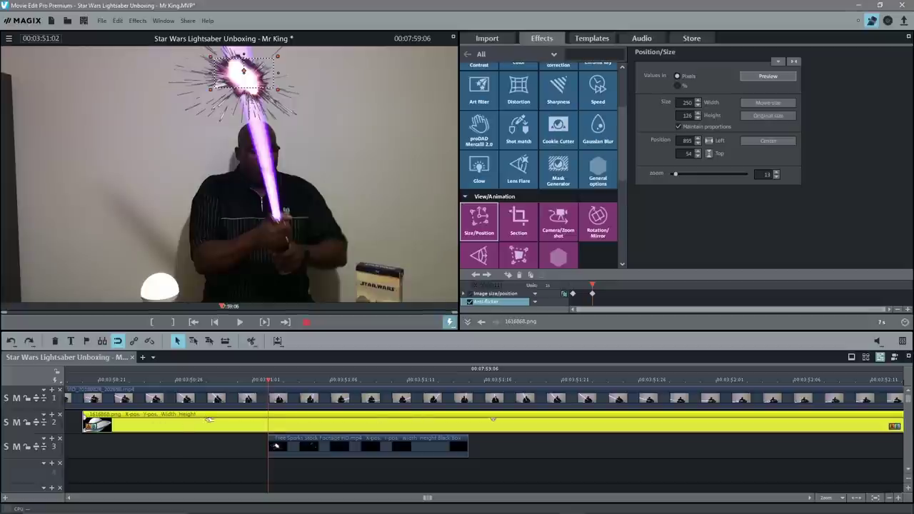
pyautogui.click(252, 339)
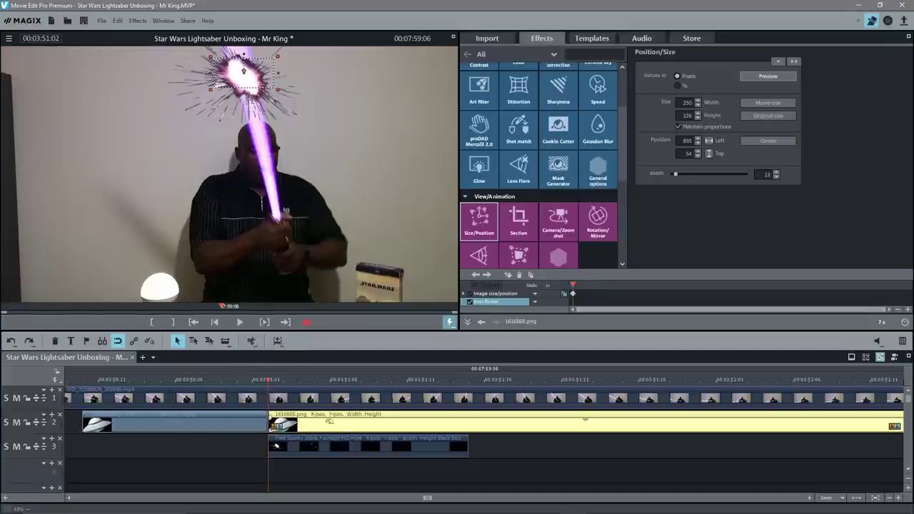
pyautogui.click(131, 418)
pyautogui.click(316, 423)
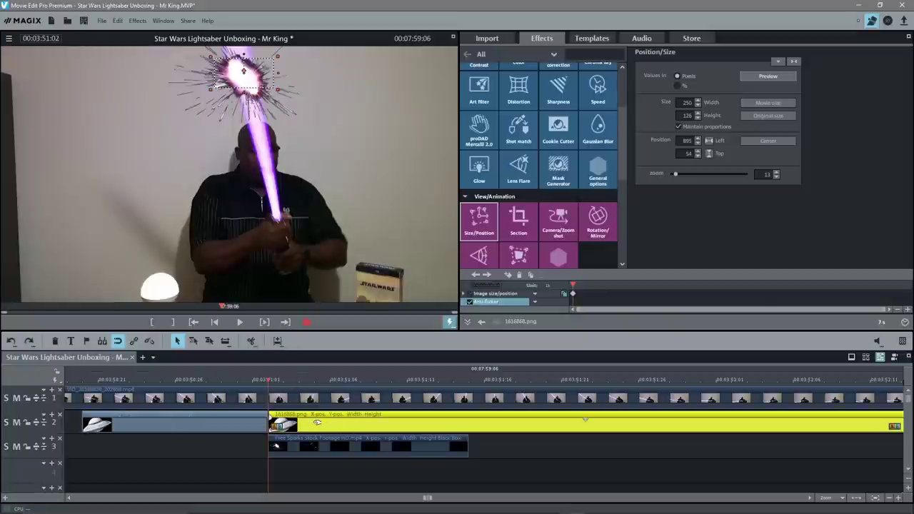
pyautogui.press('Delete')
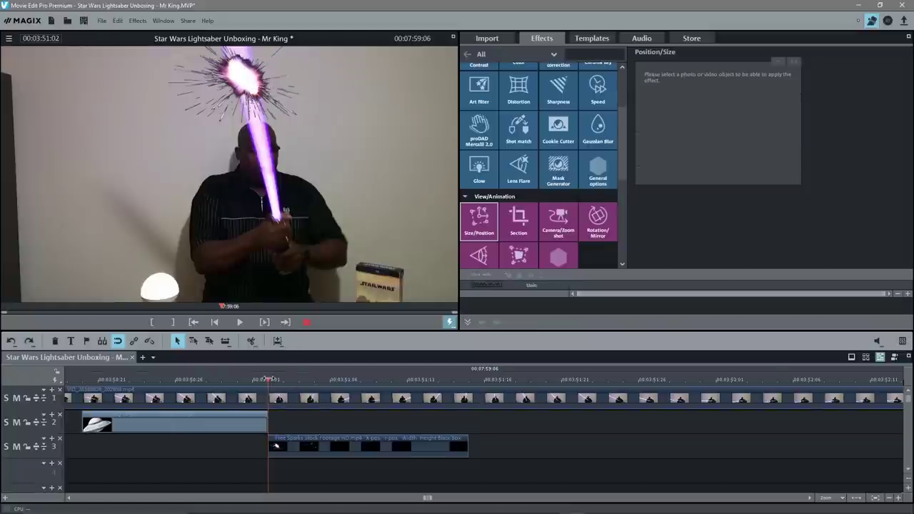
# Step: Step back to 00:03:50:08 and play the sequence to review the UFO's flight and explosion
pyautogui.press('Left')
pyautogui.press('Left')
pyautogui.press('Left')
pyautogui.press('Left')
pyautogui.press('Left')
pyautogui.press('Left')
pyautogui.press('Left')
pyautogui.press('Left')
pyautogui.press('Left')
pyautogui.press('Left')
pyautogui.press('Left')
pyautogui.press('Left')
pyautogui.press('Left')
pyautogui.press('Left')
pyautogui.press('Left')
pyautogui.press('Left')
pyautogui.press('Left')
pyautogui.press('Left')
pyautogui.press('Left')
pyautogui.press('Left')
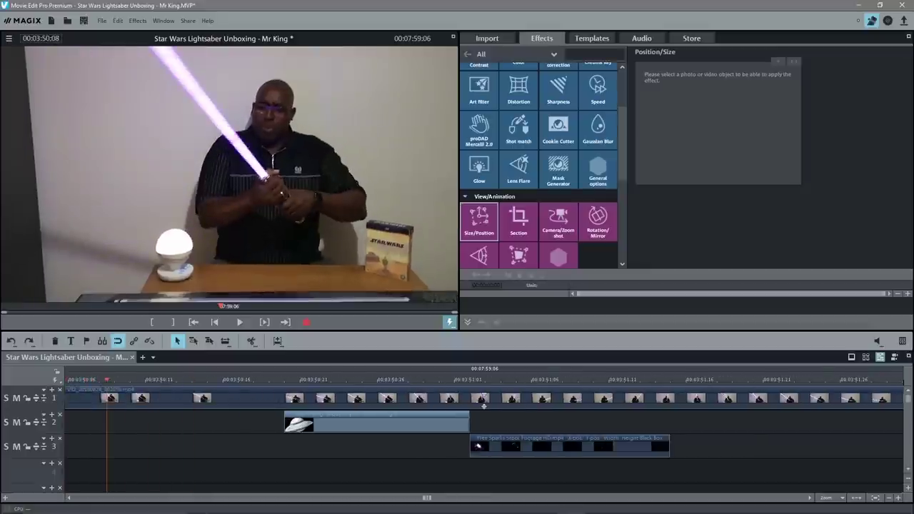
pyautogui.click(240, 323)
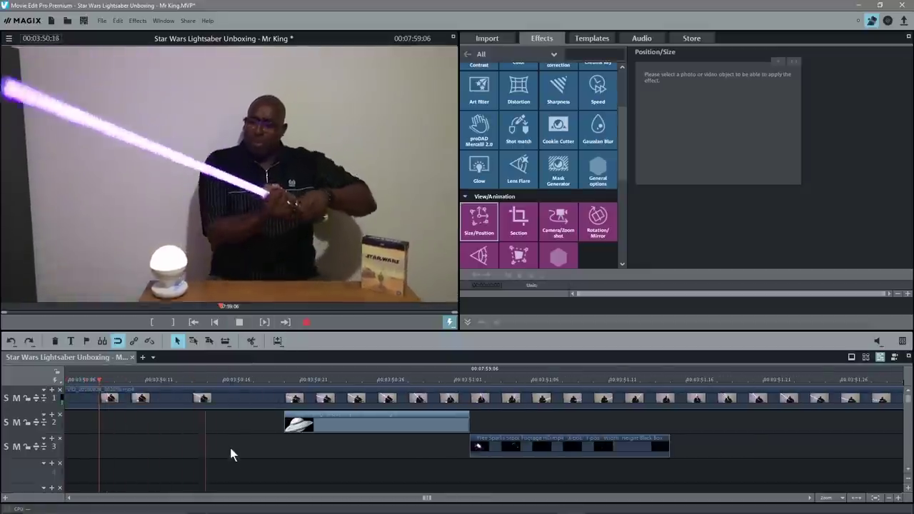
pyautogui.click(240, 323)
pyautogui.click(240, 323)
pyautogui.click(240, 323)
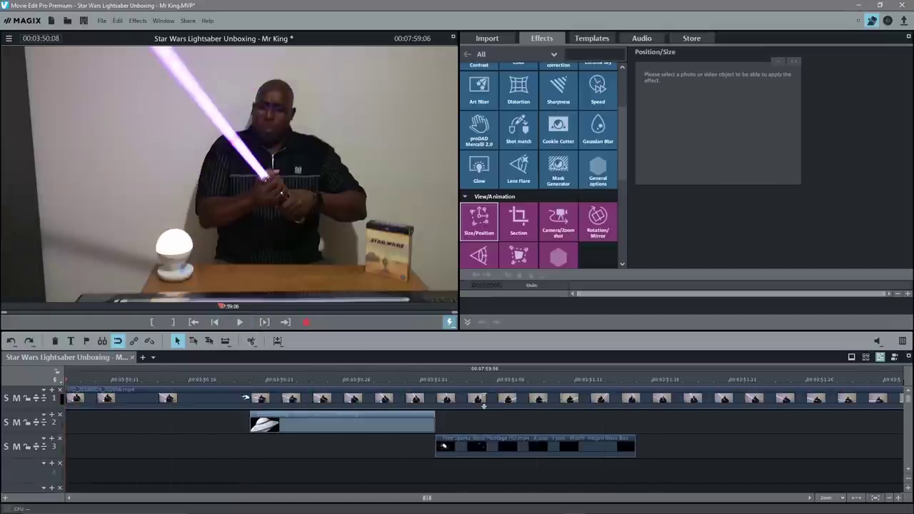
# Step: Duplicate the UFO image and sparks clips together, starting the copies at the end of the first sparks clip, 00:03:51:15
pyautogui.moveTo(186, 376); pyautogui.dragTo(638, 422)
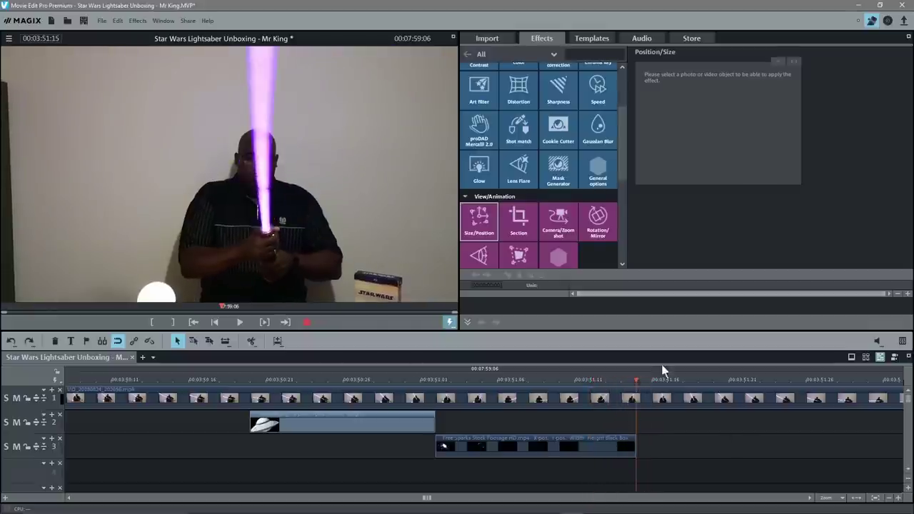
pyautogui.click(465, 442)
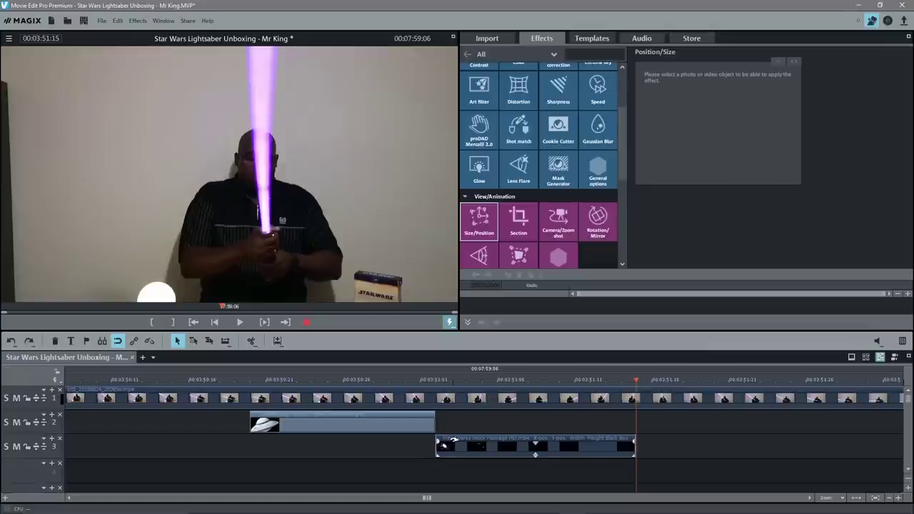
pyautogui.click(391, 425)
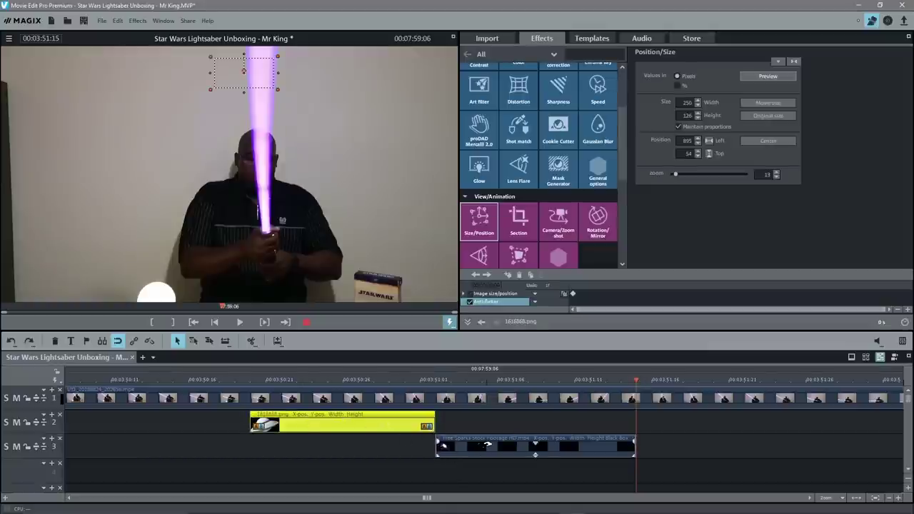
pyautogui.click(488, 445)
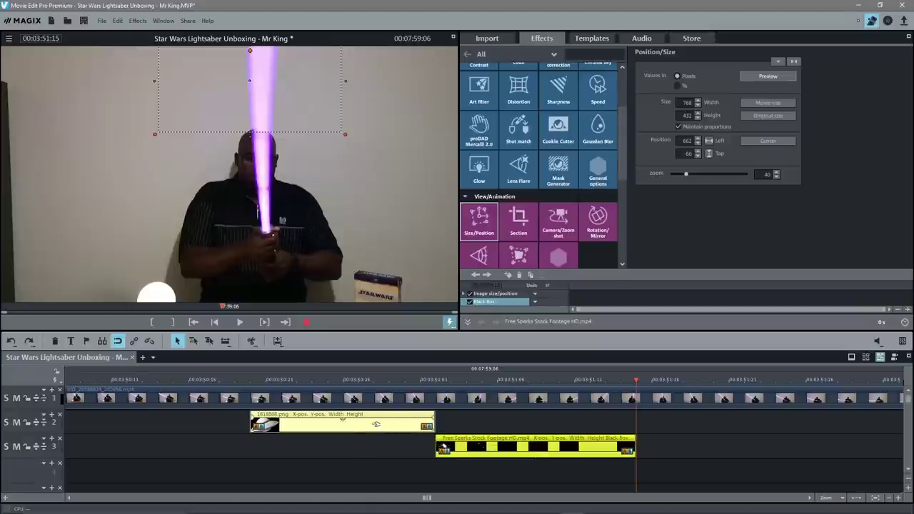
pyautogui.click(374, 471)
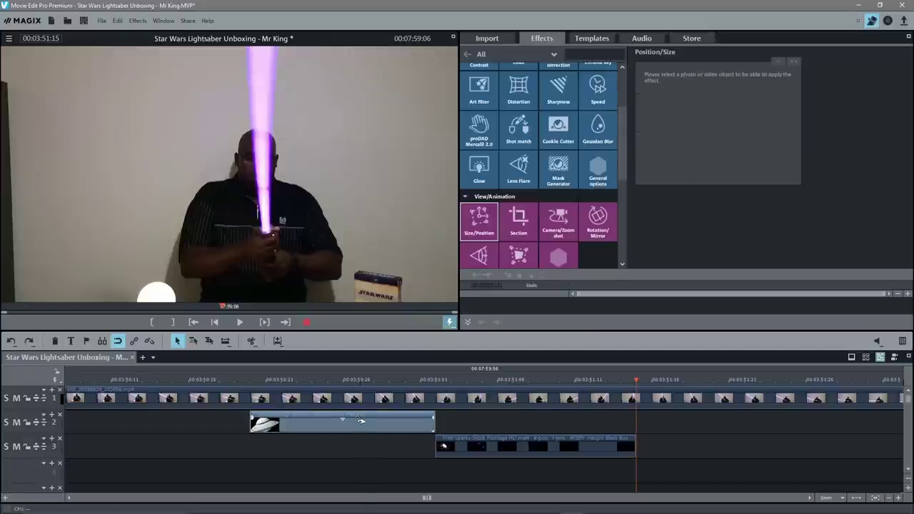
pyautogui.click(382, 421)
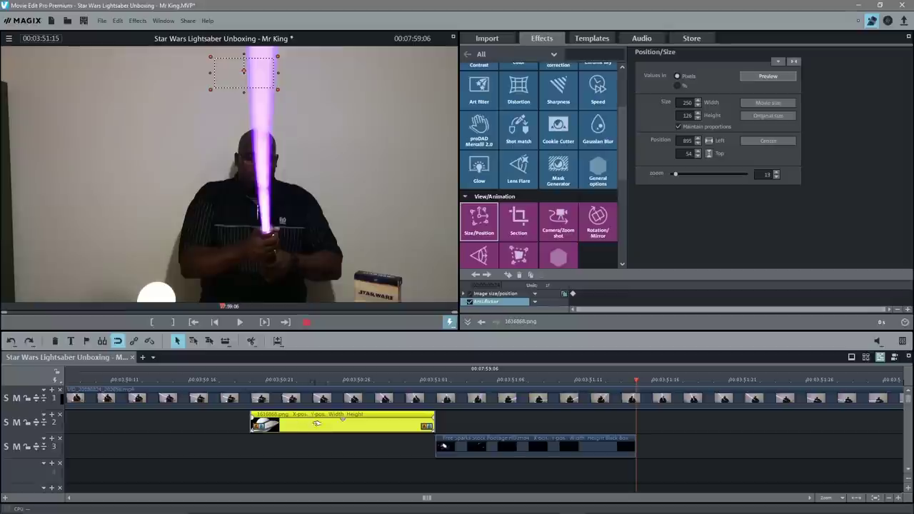
pyautogui.click(536, 449)
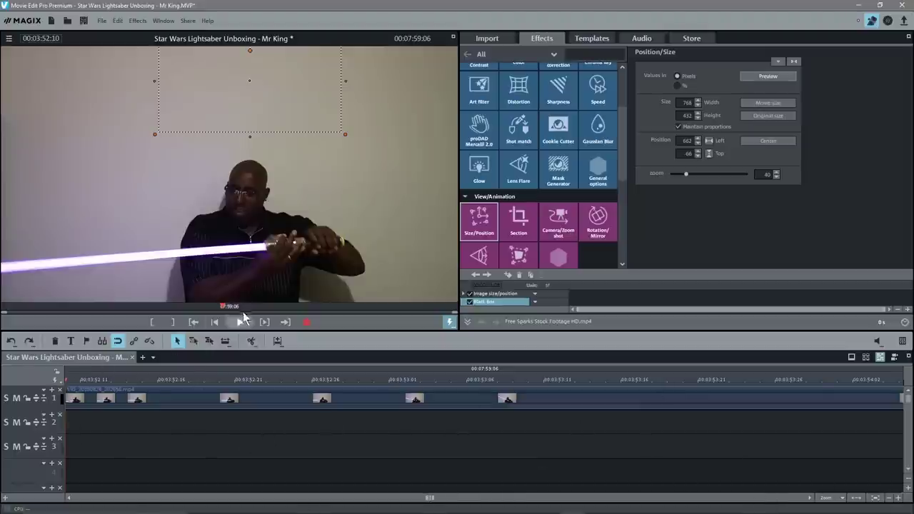
# Step: Shift the duplicated UFO clip earlier on track 2 so that it starts at 00:03:51:11
pyautogui.click(215, 305)
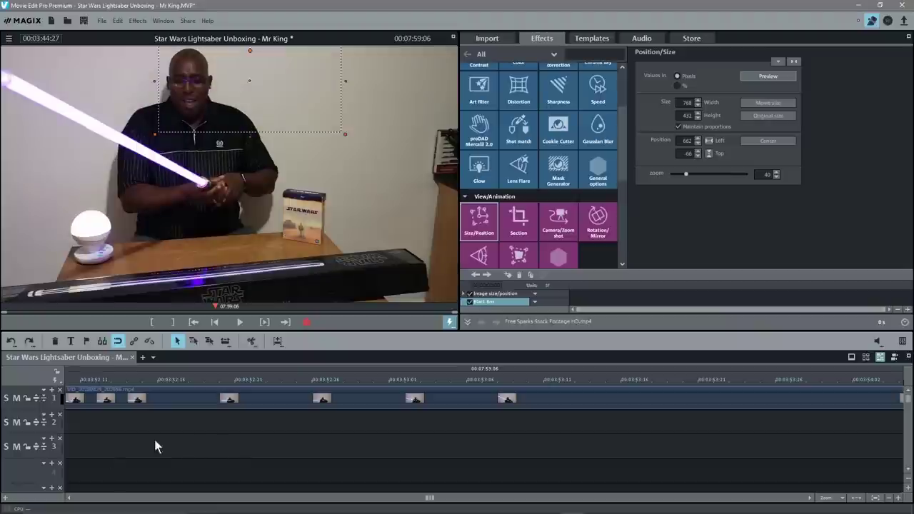
pyautogui.scroll(-3, 317, 471)
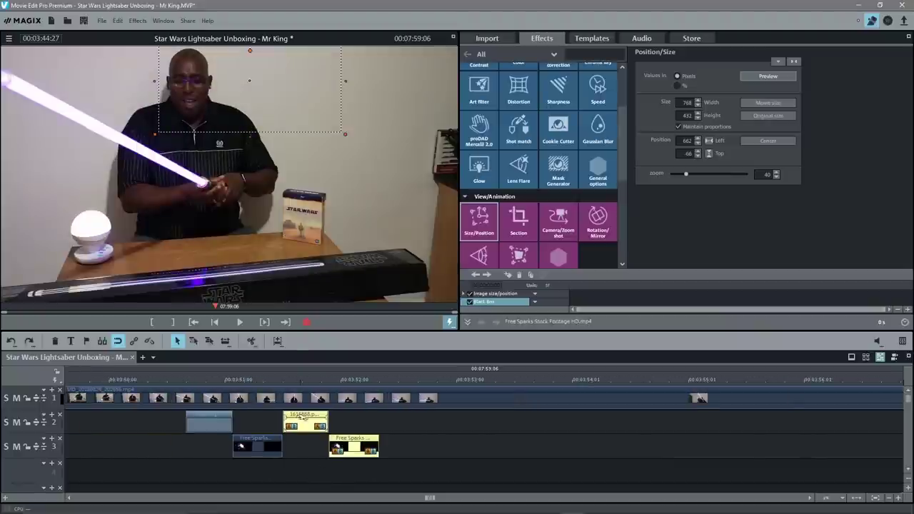
pyautogui.moveTo(283, 379)
pyautogui.mouseDown()
pyautogui.moveTo(339, 389)
pyautogui.moveTo(261, 382)
pyautogui.moveTo(279, 382)
pyautogui.mouseUp()
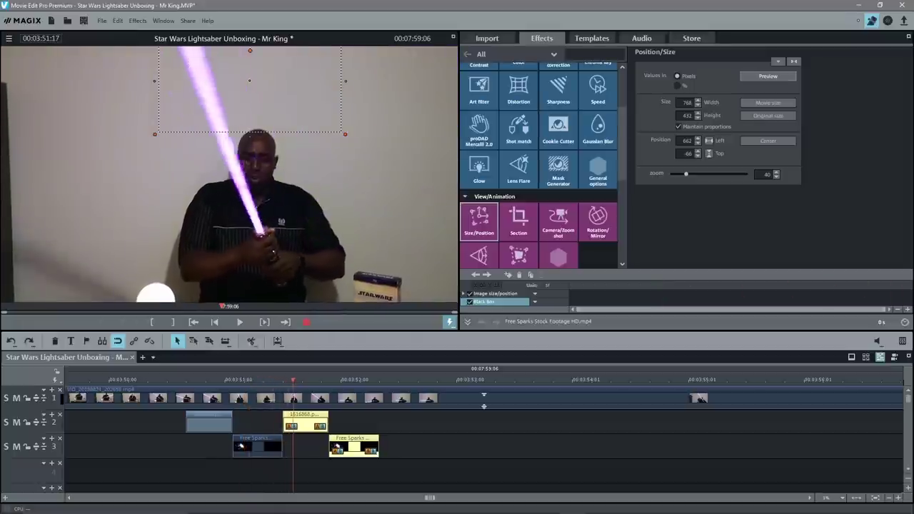
pyautogui.press('space')
pyautogui.scroll(3, 296, 468)
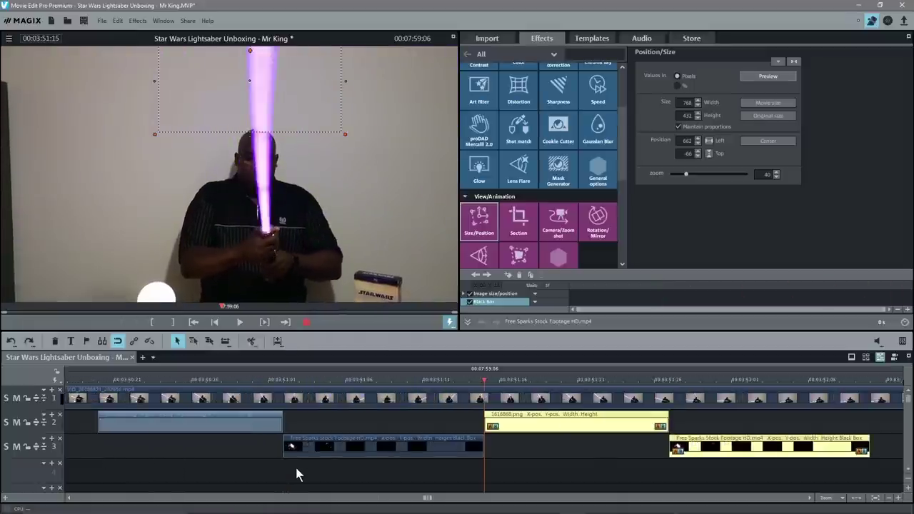
pyautogui.click(550, 419)
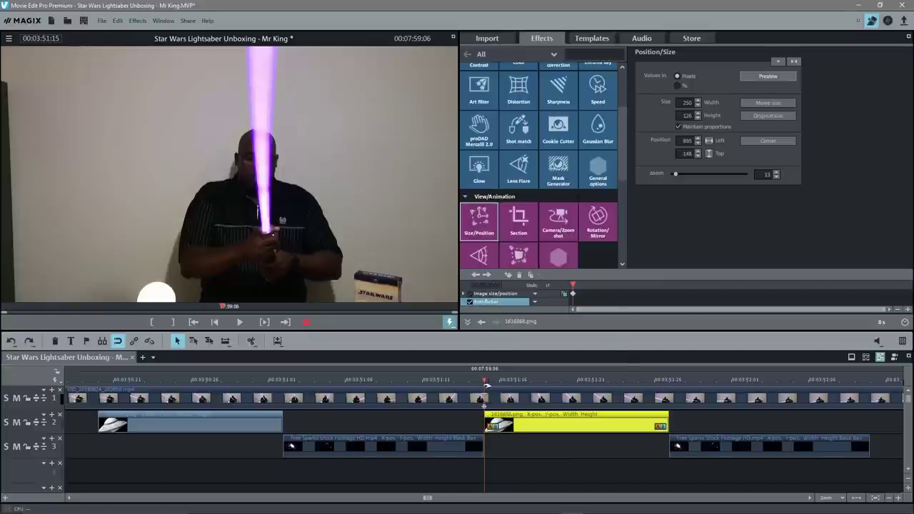
pyautogui.moveTo(489, 387); pyautogui.dragTo(422, 378)
pyautogui.moveTo(545, 414); pyautogui.dragTo(481, 414)
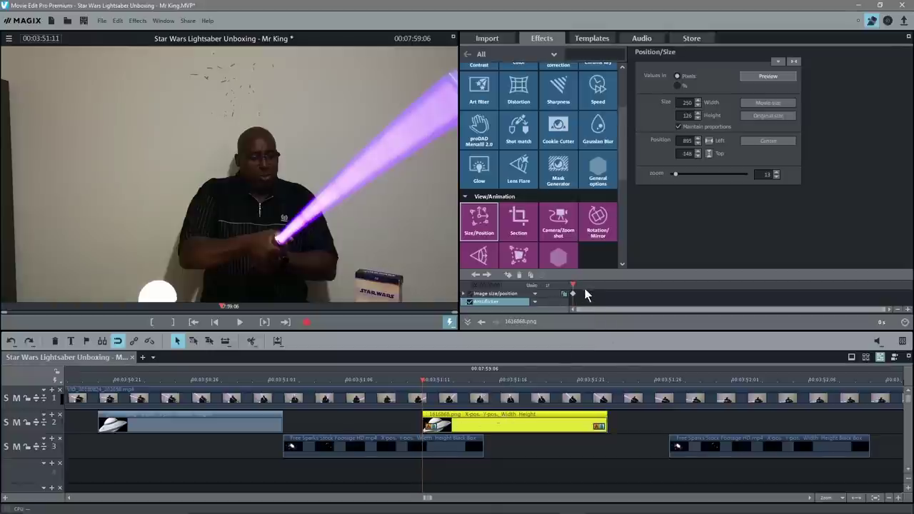
# Step: Add a keyframe at 00:04 in the second UFO clip and place the UFO on the lightsaber at about left 936, top 45
pyautogui.moveTo(575, 285)
pyautogui.mouseDown()
pyautogui.moveTo(718, 296)
pyautogui.moveTo(710, 295)
pyautogui.mouseUp()
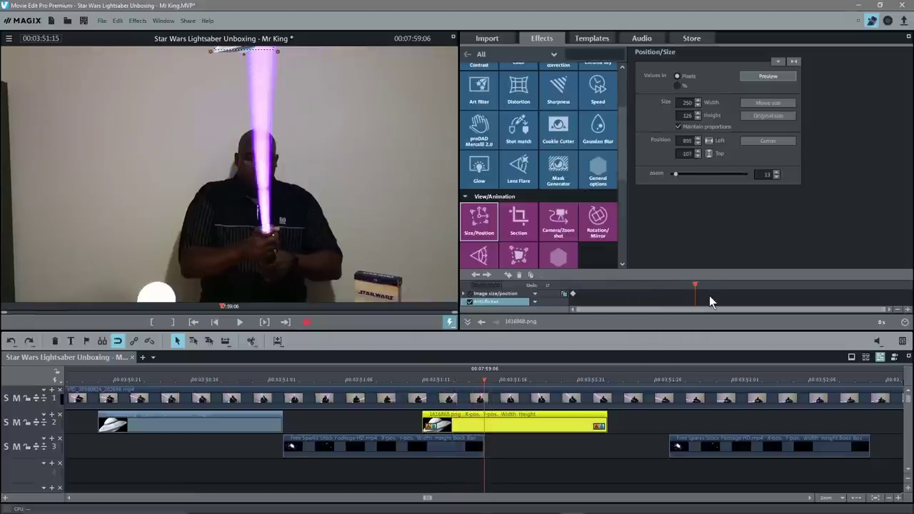
pyautogui.click(509, 277)
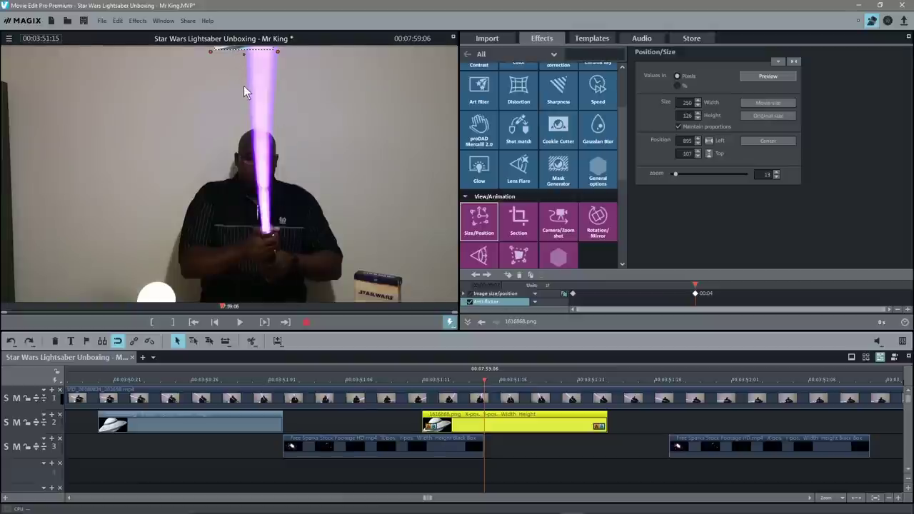
pyautogui.scroll(-2, 243, 85)
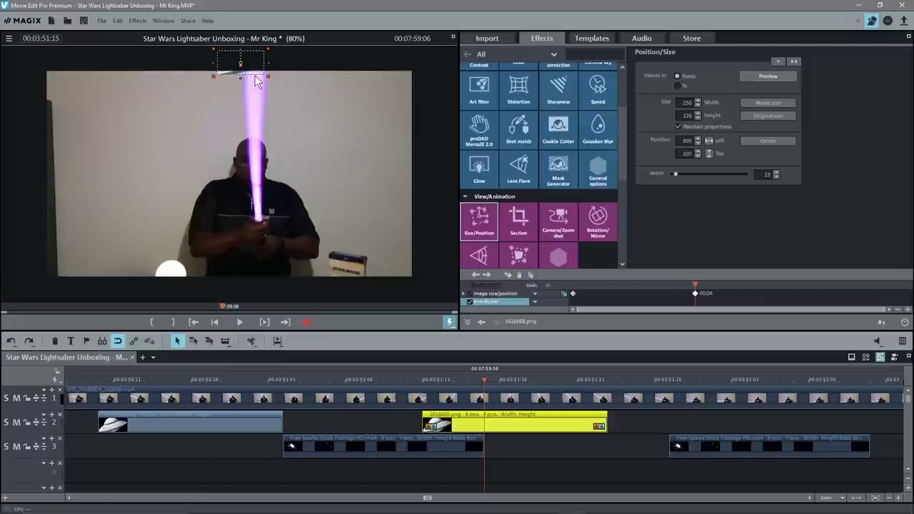
pyautogui.moveTo(235, 77); pyautogui.dragTo(239, 98)
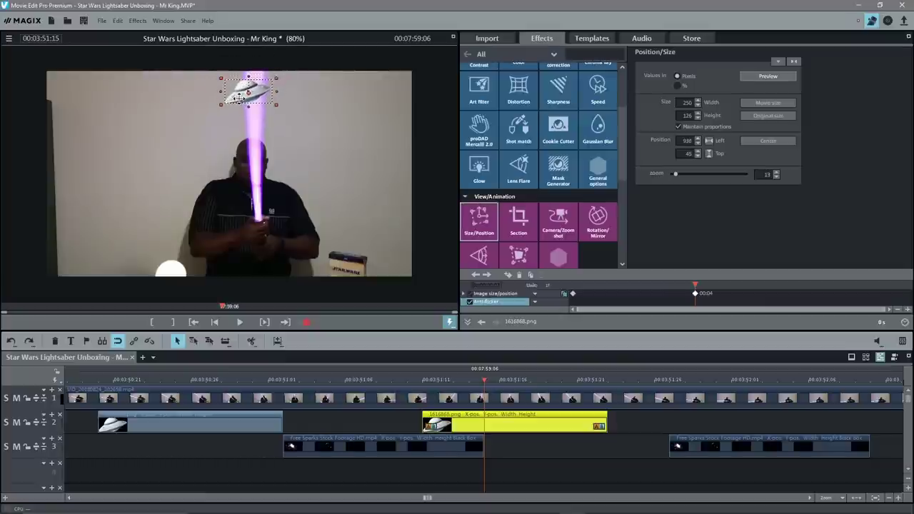
# Step: Move the second sparks clip to start at 00:03:51:15 and place its explosion over the UFO at about left 696, top -90
pyautogui.moveTo(482, 381)
pyautogui.mouseDown()
pyautogui.moveTo(342, 380)
pyautogui.moveTo(445, 383)
pyautogui.moveTo(484, 403)
pyautogui.mouseUp()
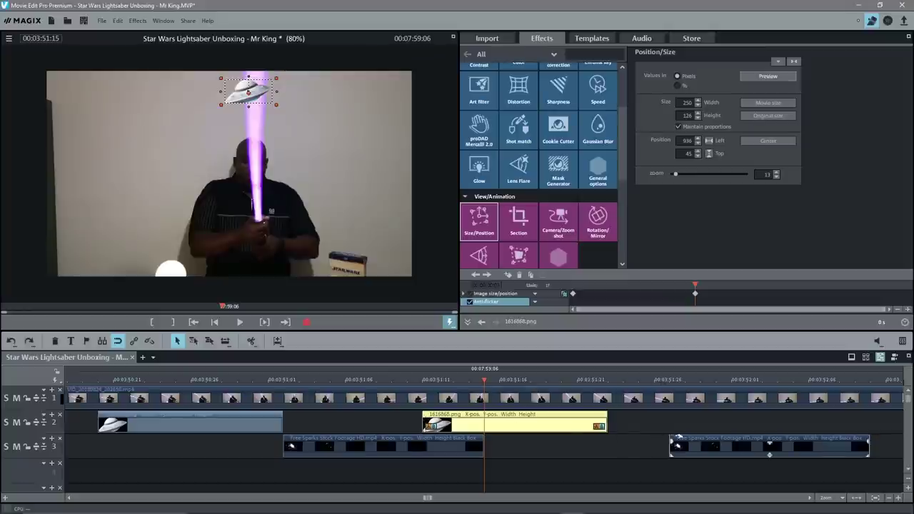
pyautogui.moveTo(714, 437); pyautogui.dragTo(530, 437)
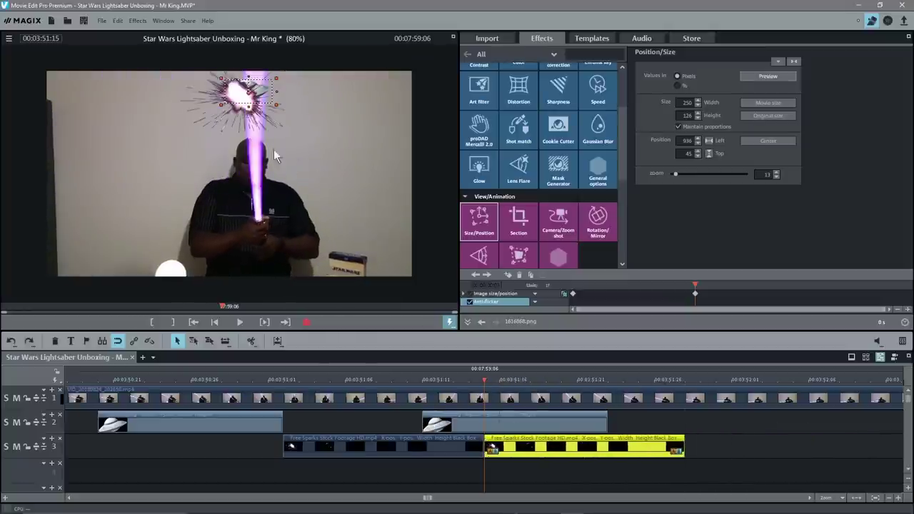
pyautogui.click(532, 447)
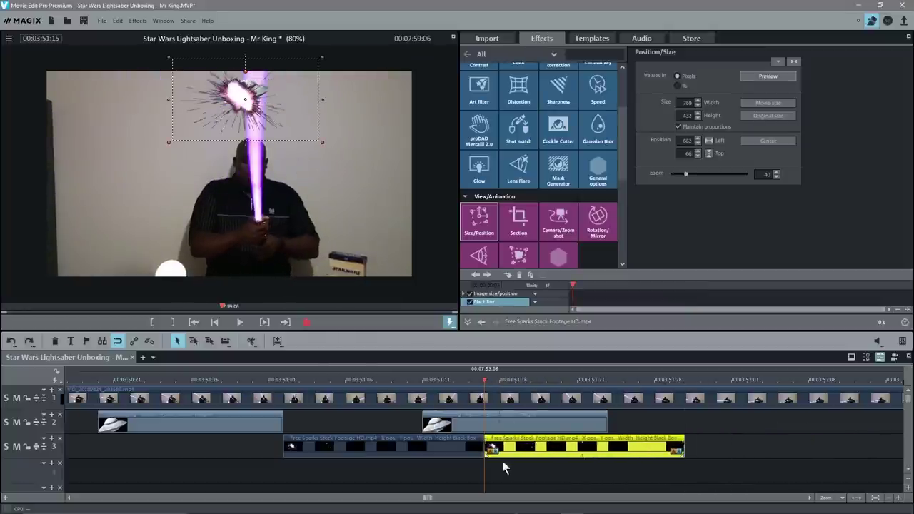
pyautogui.moveTo(245, 93); pyautogui.dragTo(249, 87)
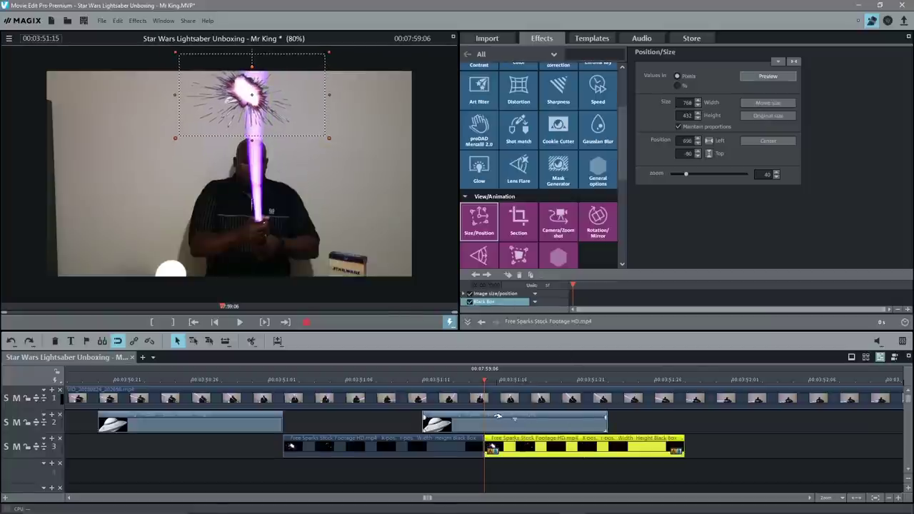
# Step: Split the second UFO clip at 00:03:51:15 and delete the part that overlaps the second sparks clip
pyautogui.click(493, 426)
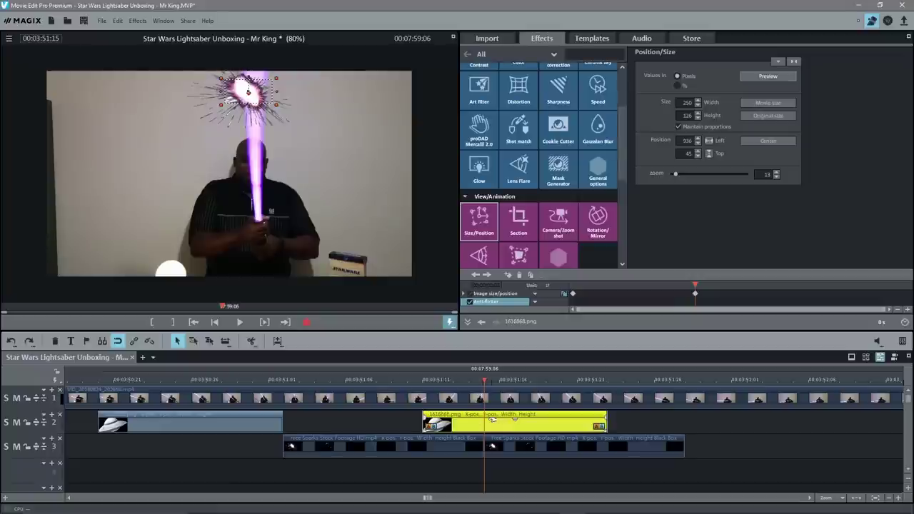
pyautogui.click(251, 340)
pyautogui.click(545, 420)
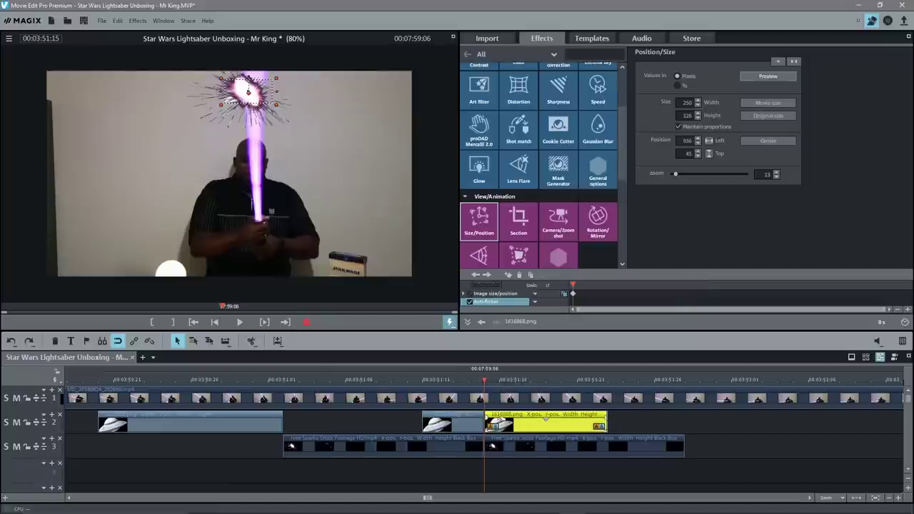
pyautogui.press('Delete')
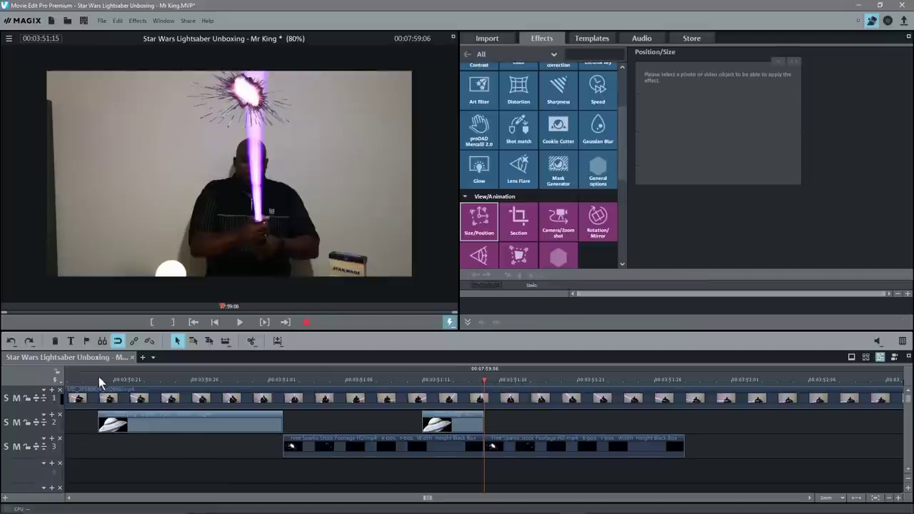
# Step: Play back the two UFO hits and spark explosions from 00:03:50:20 through 00:03:51:21
pyautogui.moveTo(82, 379); pyautogui.dragTo(471, 421)
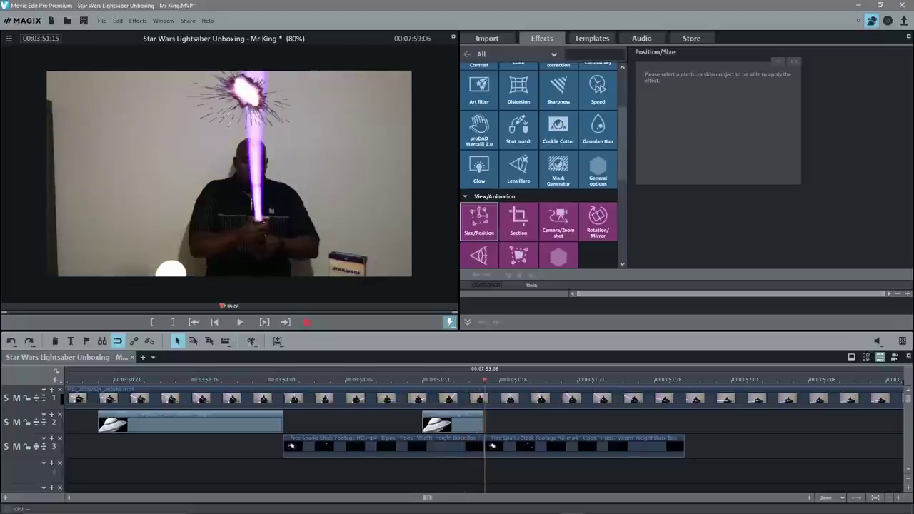
pyautogui.press('space')
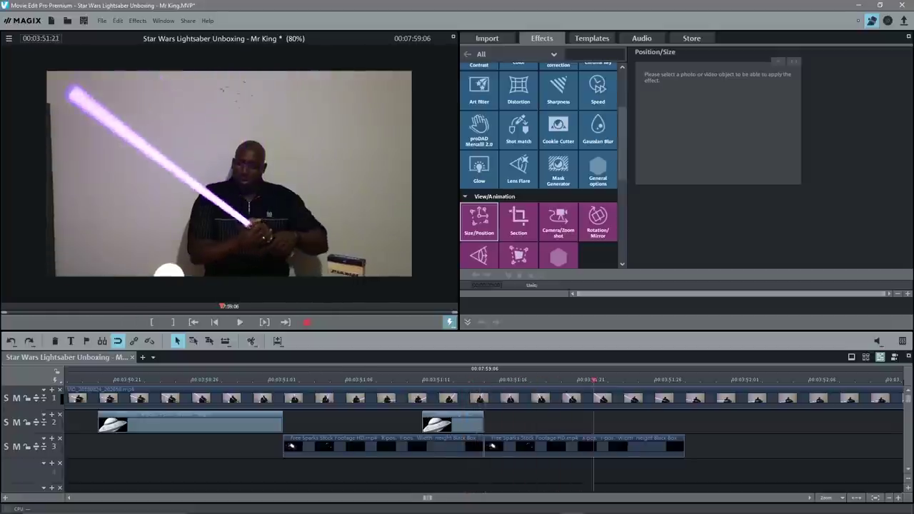
pyautogui.press('space')
pyautogui.moveTo(484, 379); pyautogui.dragTo(279, 379)
pyautogui.press('space')
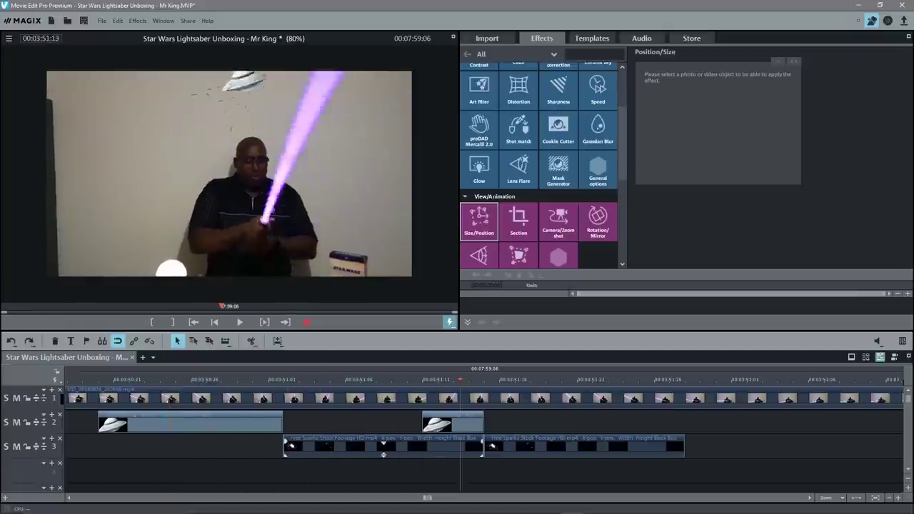
pyautogui.moveTo(659, 379); pyautogui.dragTo(260, 379)
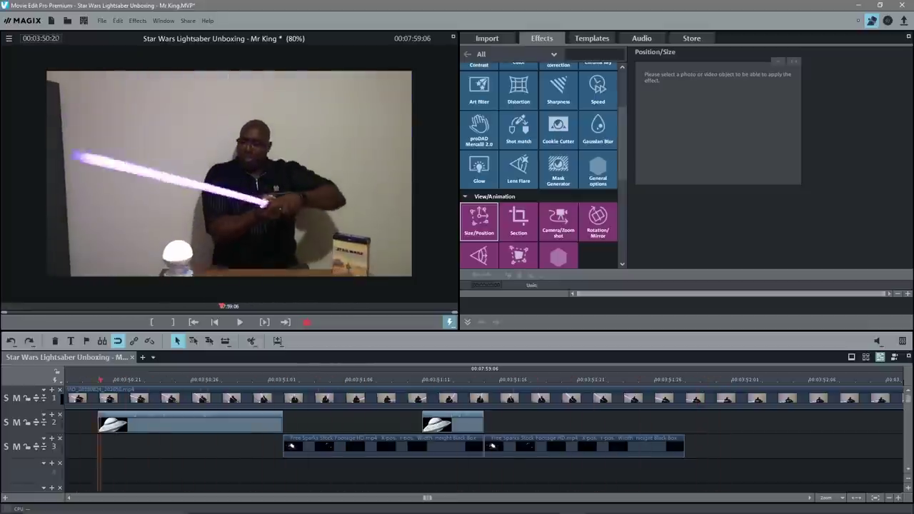
pyautogui.moveTo(622, 130); pyautogui.dragTo(634, 104)
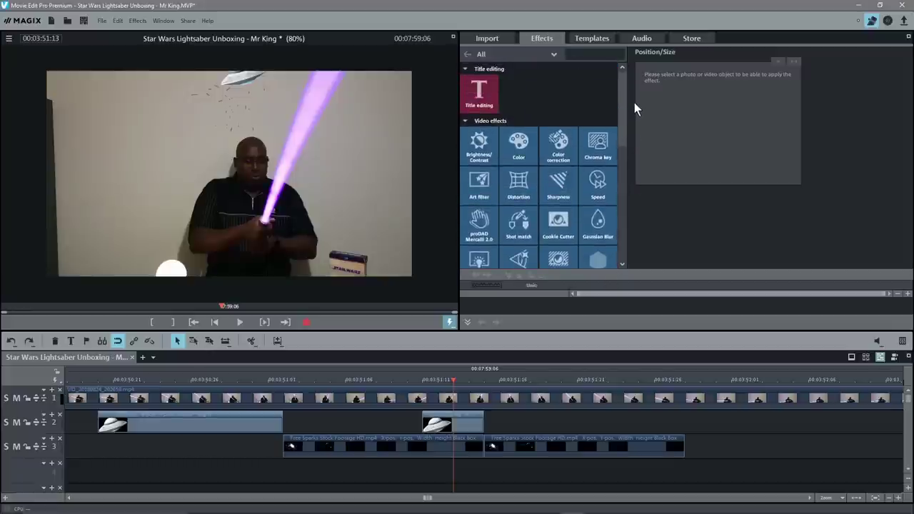
pyautogui.moveTo(452, 382); pyautogui.dragTo(693, 384)
# Step: Look through the footage between 00:04:20:11 and 00:05:02:20 for another lightsaber swing
pyautogui.moveTo(896, 392); pyautogui.dragTo(820, 380)
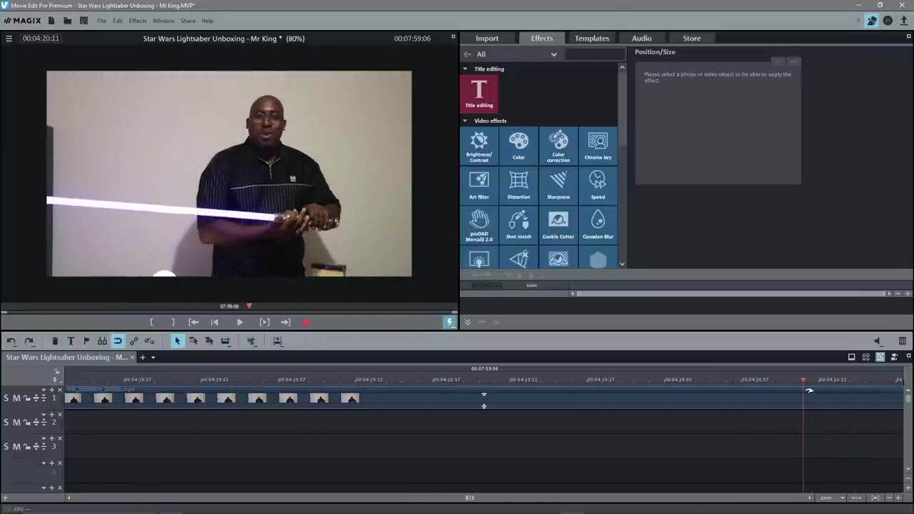
pyautogui.click(241, 324)
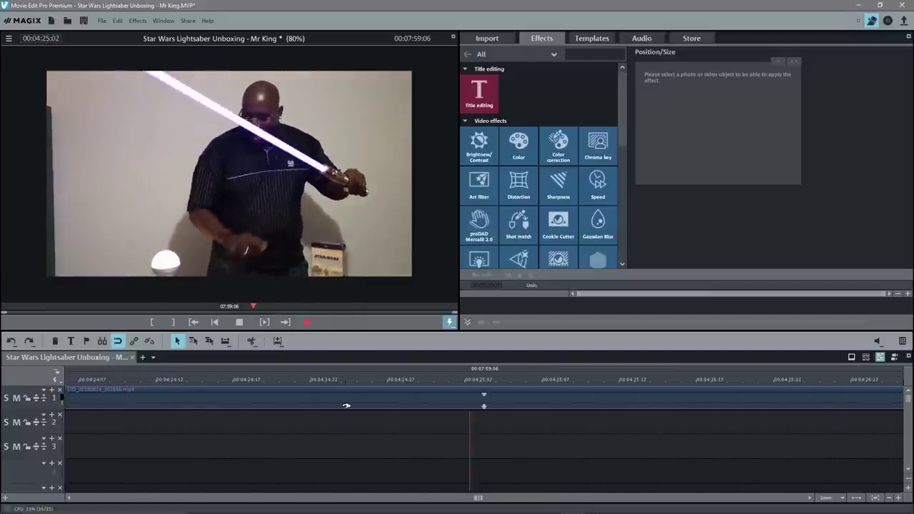
pyautogui.click(239, 323)
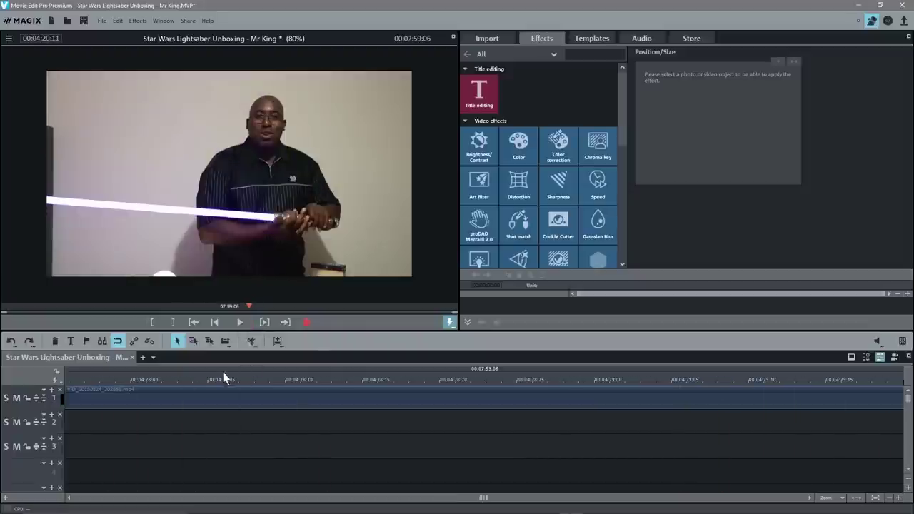
pyautogui.click(500, 382)
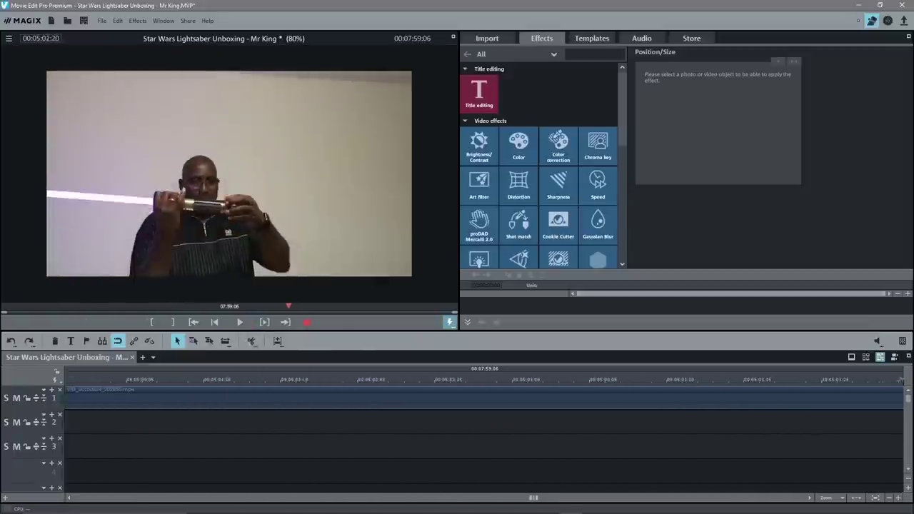
pyautogui.press('Left')
pyautogui.press('Left')
pyautogui.press('Left')
pyautogui.press('Left')
pyautogui.press('Left')
pyautogui.press('Left')
pyautogui.press('Left')
pyautogui.press('Left')
pyautogui.press('Left')
pyautogui.press('Left')
pyautogui.press('Left')
pyautogui.press('Left')
pyautogui.press('Left')
pyautogui.press('Left')
pyautogui.press('Left')
pyautogui.press('Left')
pyautogui.press('Left')
pyautogui.press('Left')
pyautogui.press('Left')
pyautogui.press('Left')
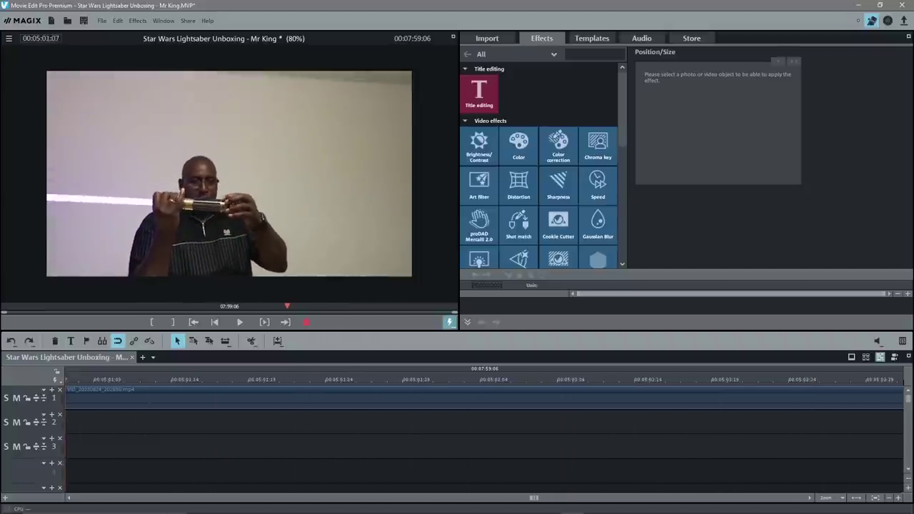
pyautogui.press('Left')
pyautogui.press('Left')
pyautogui.press('Left')
pyautogui.press('Left')
pyautogui.press('Left')
pyautogui.press('Left')
pyautogui.press('Left')
pyautogui.press('Left')
pyautogui.press('Left')
pyautogui.press('Left')
pyautogui.press('Left')
pyautogui.press('Left')
pyautogui.press('Left')
pyautogui.press('Left')
pyautogui.press('Left')
pyautogui.press('Left')
pyautogui.press('Left')
pyautogui.press('Left')
pyautogui.press('Left')
pyautogui.press('Left')
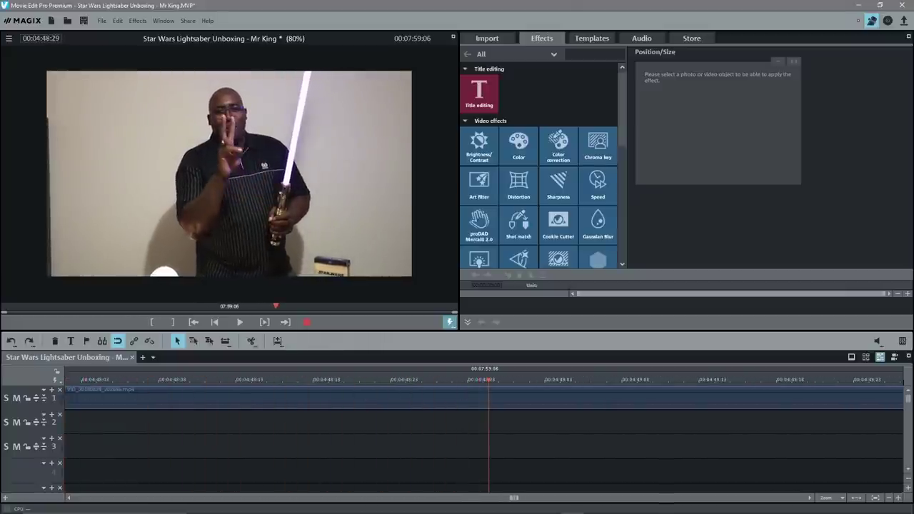
# Step: Examine the lightsaber swing between 00:04:48:29 and 00:04:50:12 to judge where it starts and ends
pyautogui.click(241, 320)
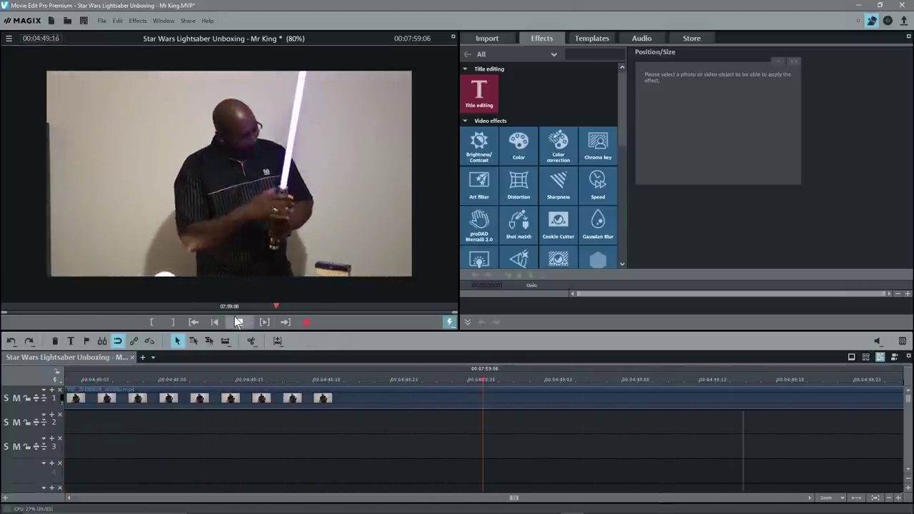
pyautogui.click(237, 321)
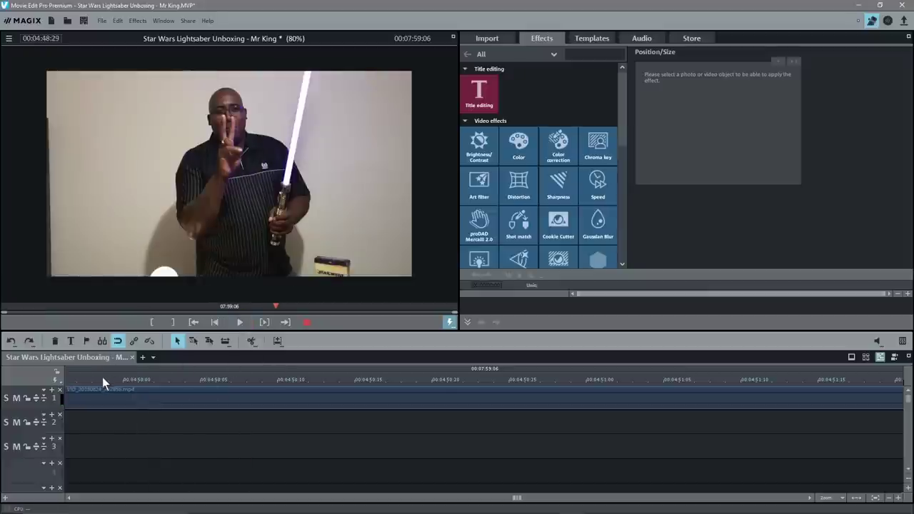
pyautogui.moveTo(124, 384); pyautogui.dragTo(897, 380)
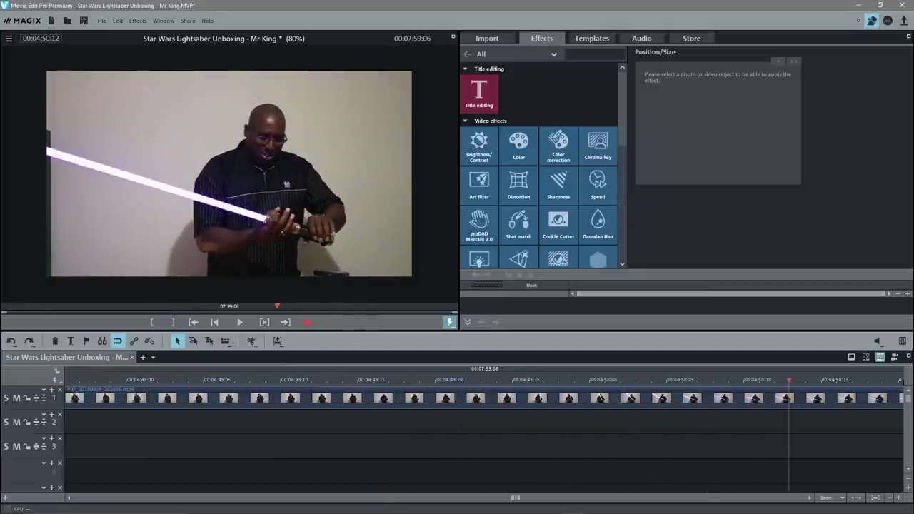
pyautogui.click(781, 373)
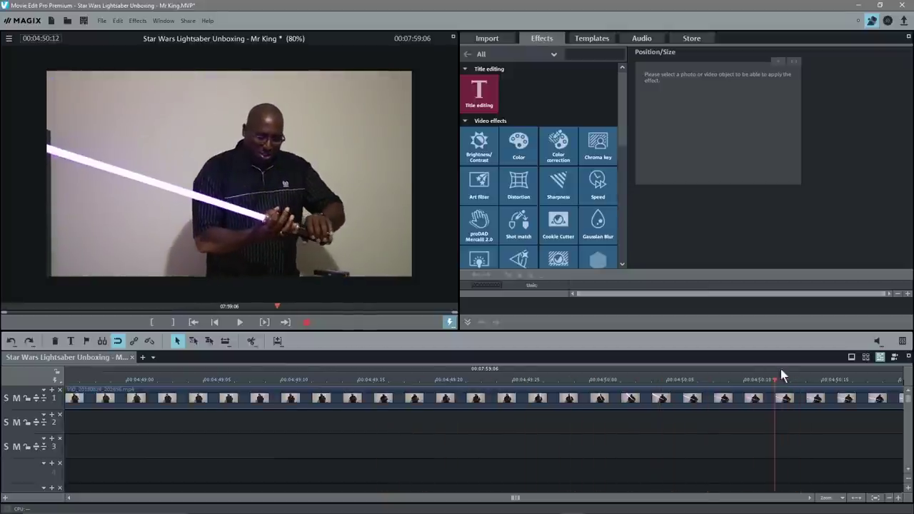
pyautogui.click(239, 320)
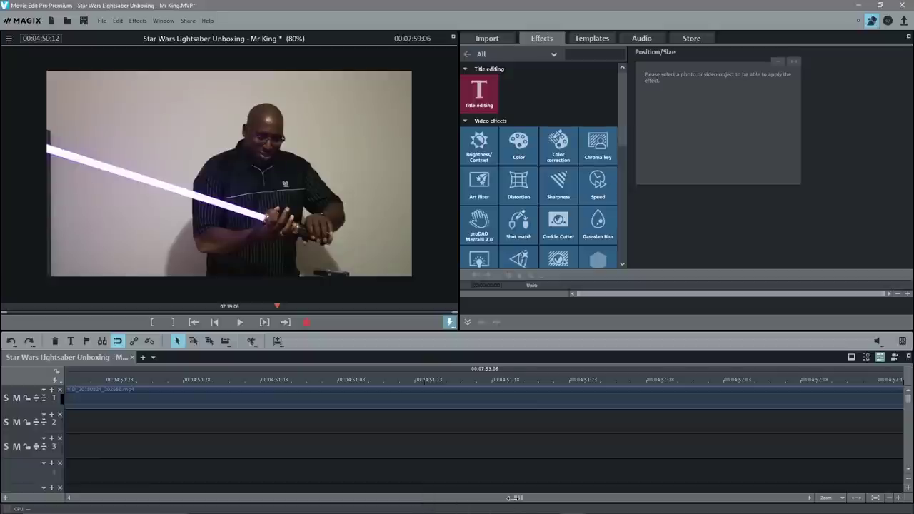
pyautogui.click(69, 499)
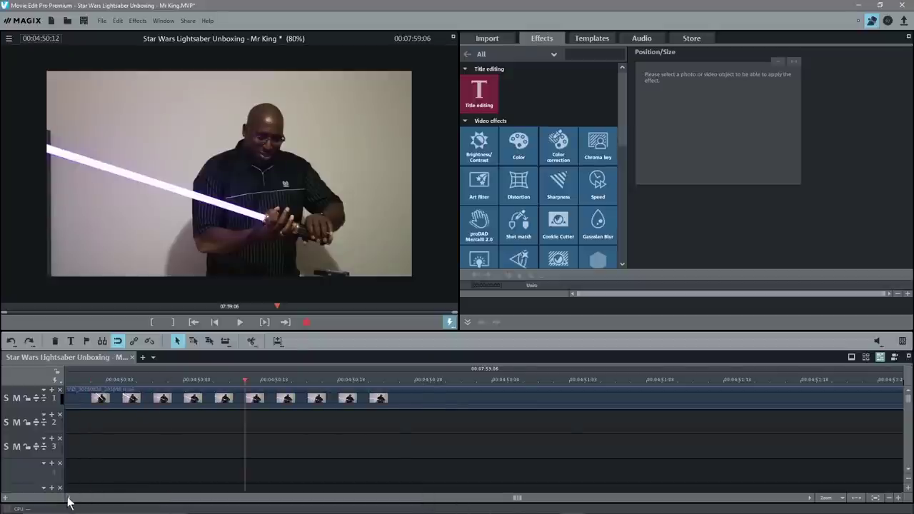
# Step: Isolate the lightsaber swing on track 1 by splitting the video at 00:04:49:25 and 00:04:50:07
pyautogui.click(139, 381)
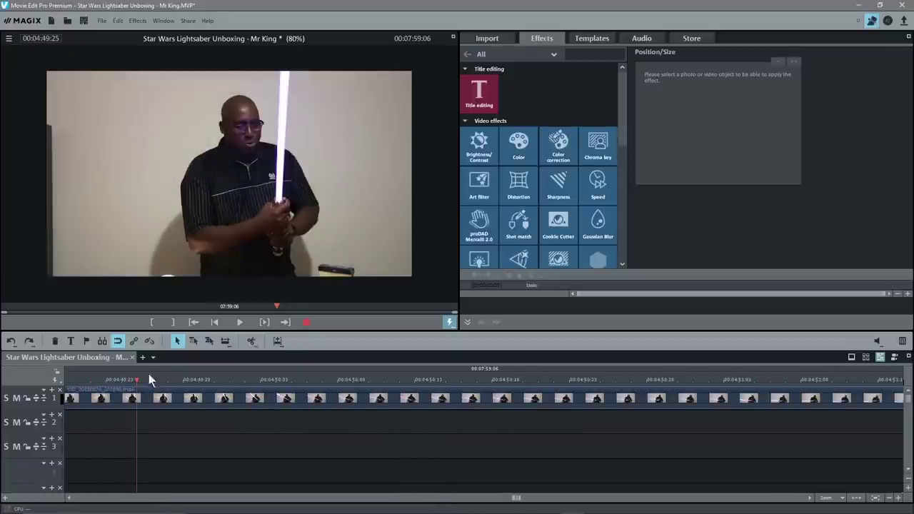
pyautogui.click(237, 325)
pyautogui.click(237, 324)
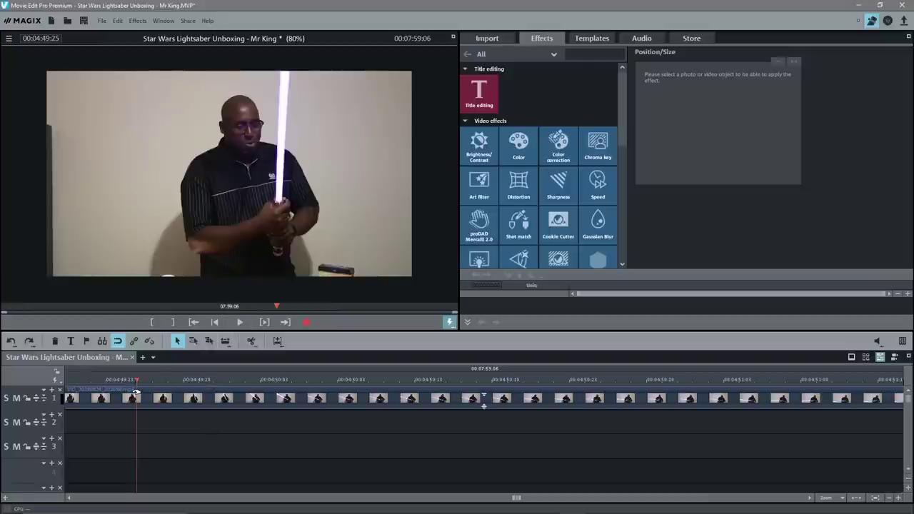
pyautogui.click(250, 341)
pyautogui.moveTo(145, 379); pyautogui.dragTo(323, 379)
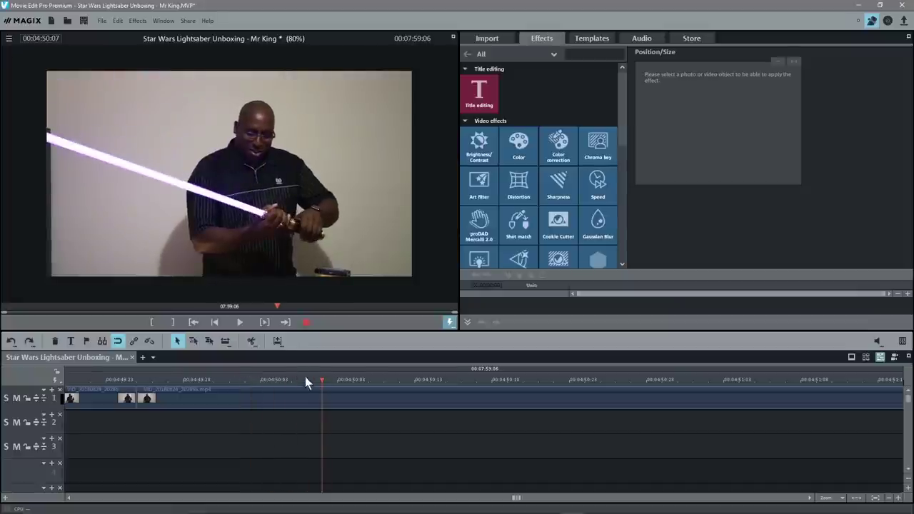
pyautogui.click(238, 323)
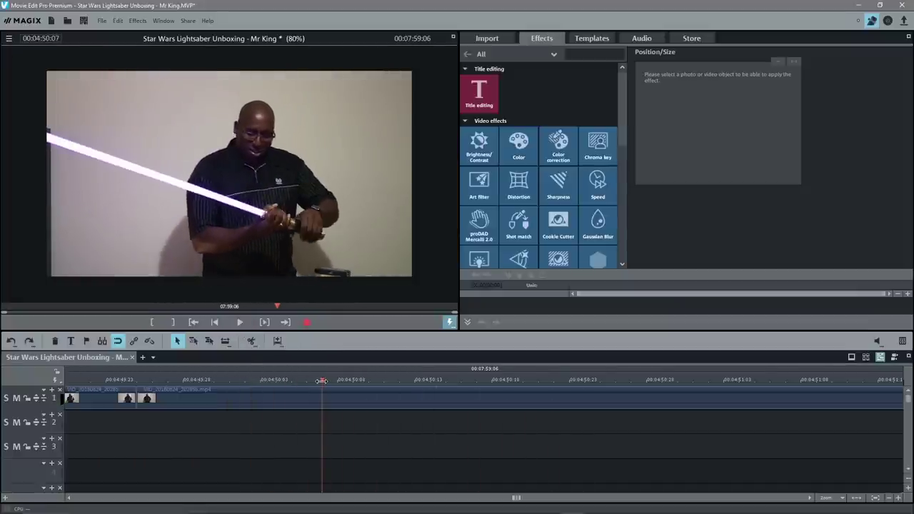
pyautogui.click(252, 341)
# Step: Shift the video clip following the isolated swing on track 1 so that it starts at 00:04:51:05
pyautogui.moveTo(328, 395); pyautogui.dragTo(560, 395)
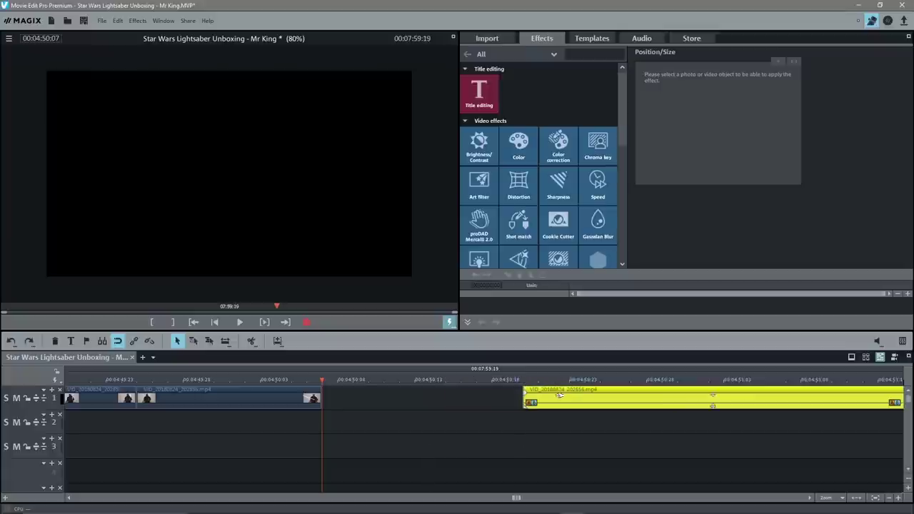
pyautogui.click(132, 378)
pyautogui.click(239, 323)
pyautogui.click(240, 324)
pyautogui.moveTo(555, 392); pyautogui.dragTo(646, 391)
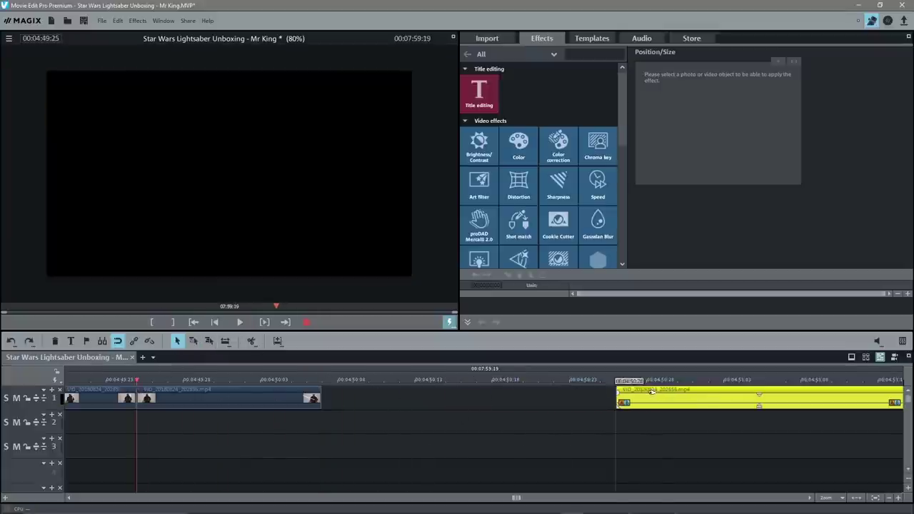
pyautogui.click(240, 397)
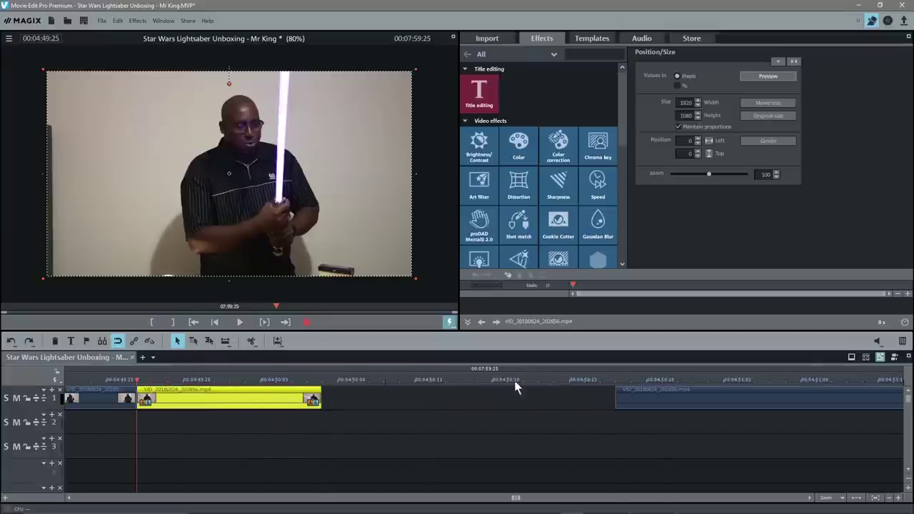
pyautogui.moveTo(651, 390); pyautogui.dragTo(789, 390)
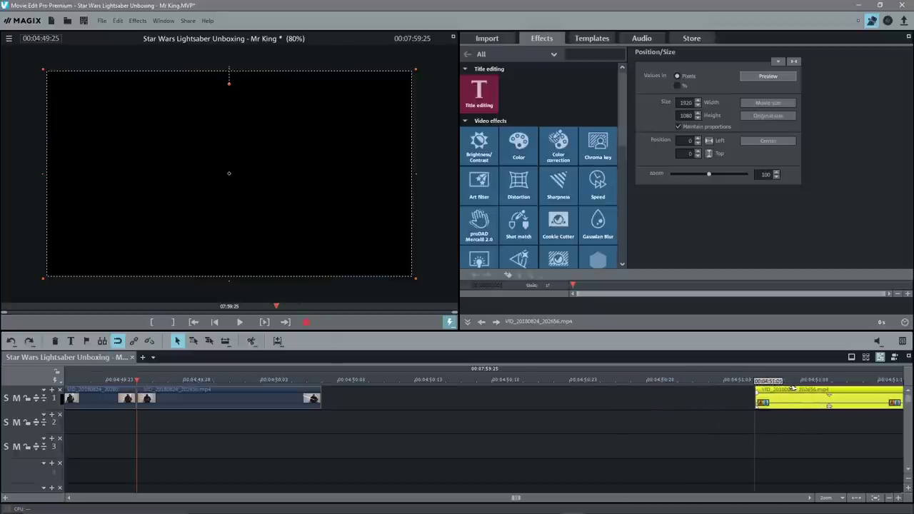
# Step: Copy the isolated swing clip and paste it twice in a row on track 1 from 00:04:50:07
pyautogui.click(278, 402)
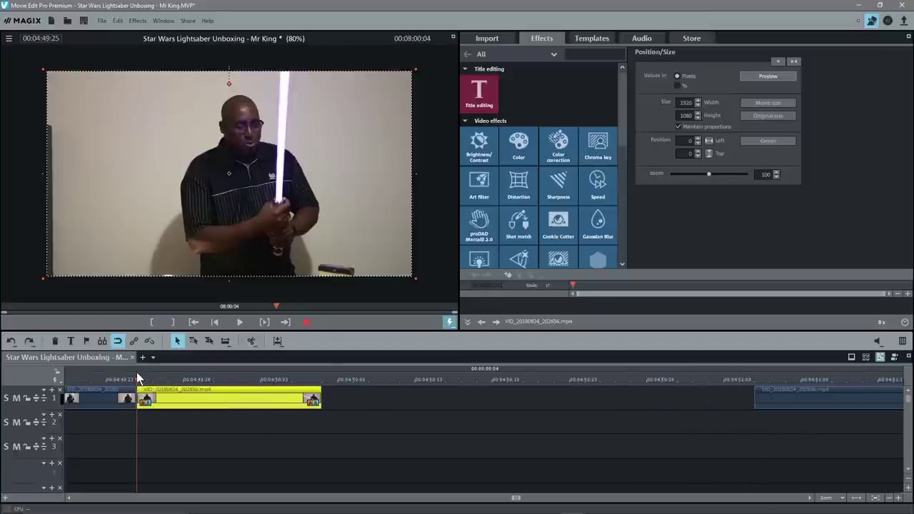
pyautogui.moveTo(137, 380); pyautogui.dragTo(322, 376)
pyautogui.hotkey('ctrl', 'v')
pyautogui.hotkey('ctrl', 'v')
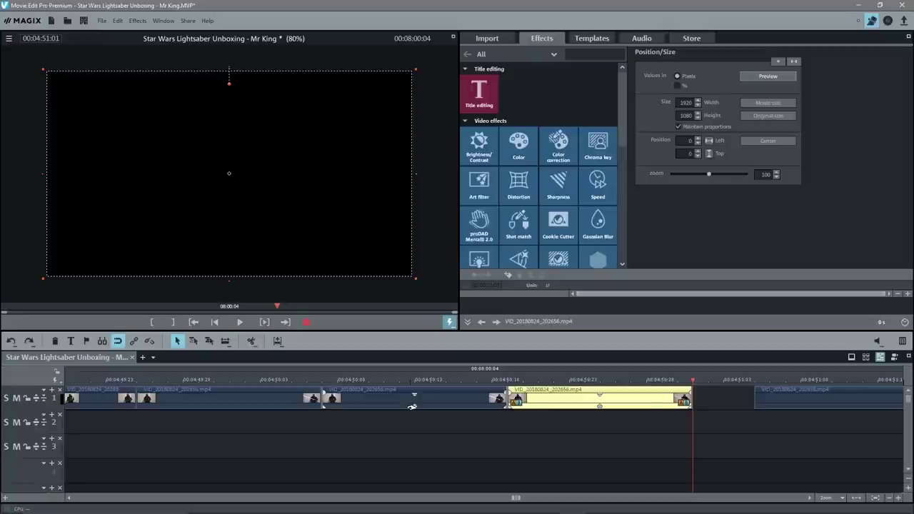
# Step: Enlarge the first pasted swing clip to a zoom of about 130 and set its horizontal rotation to 180
pyautogui.click(414, 405)
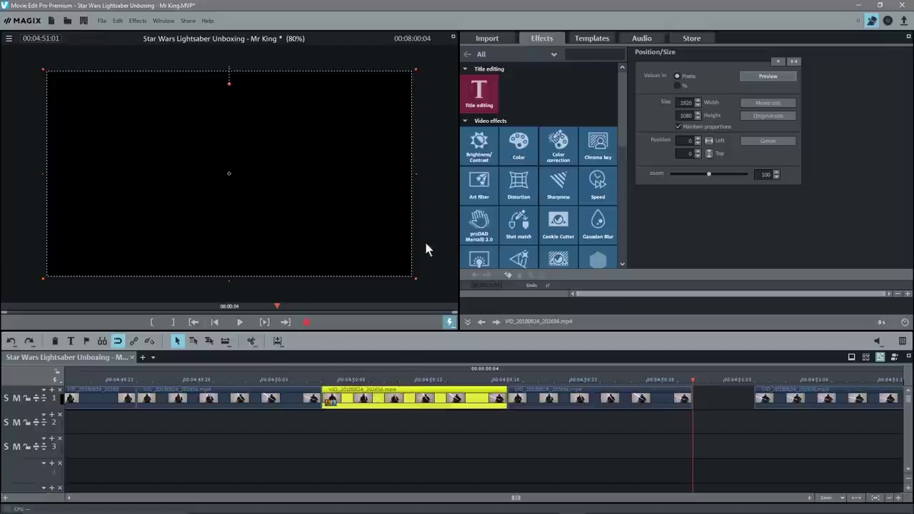
pyautogui.click(355, 382)
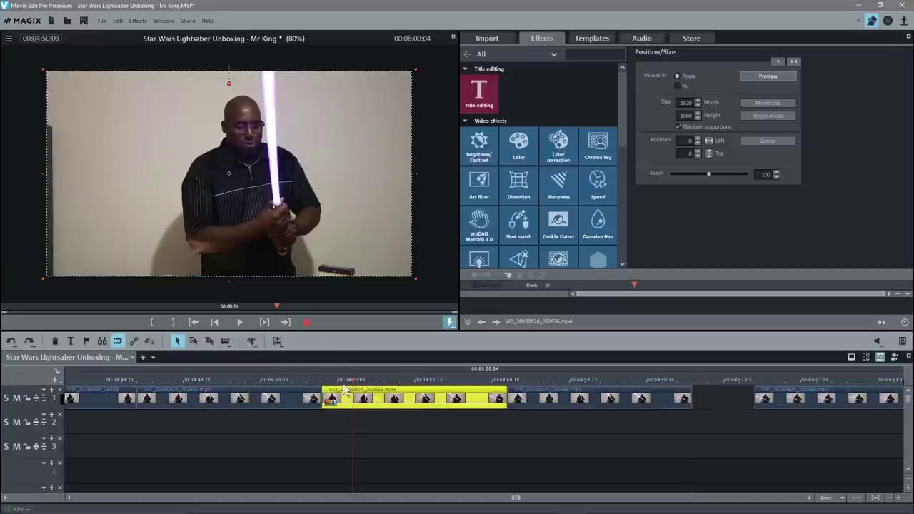
pyautogui.moveTo(353, 382); pyautogui.dragTo(392, 383)
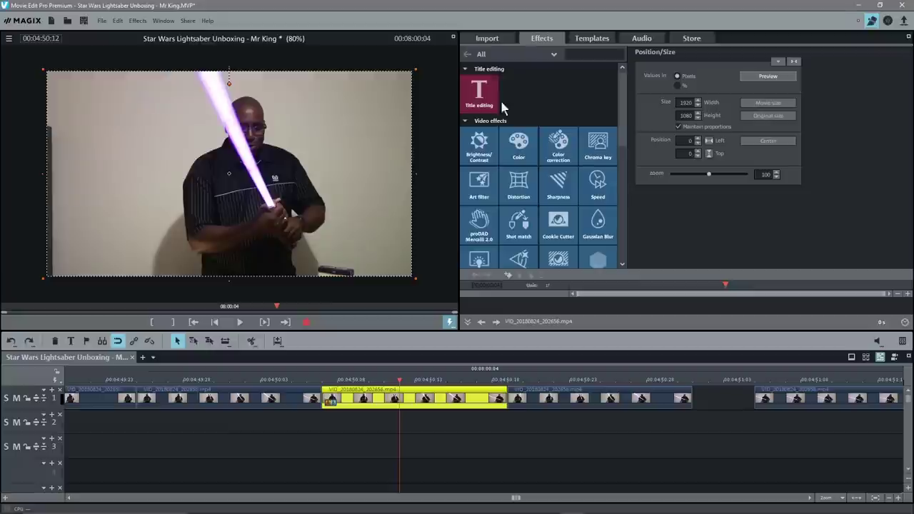
pyautogui.scroll(-4, 524, 223)
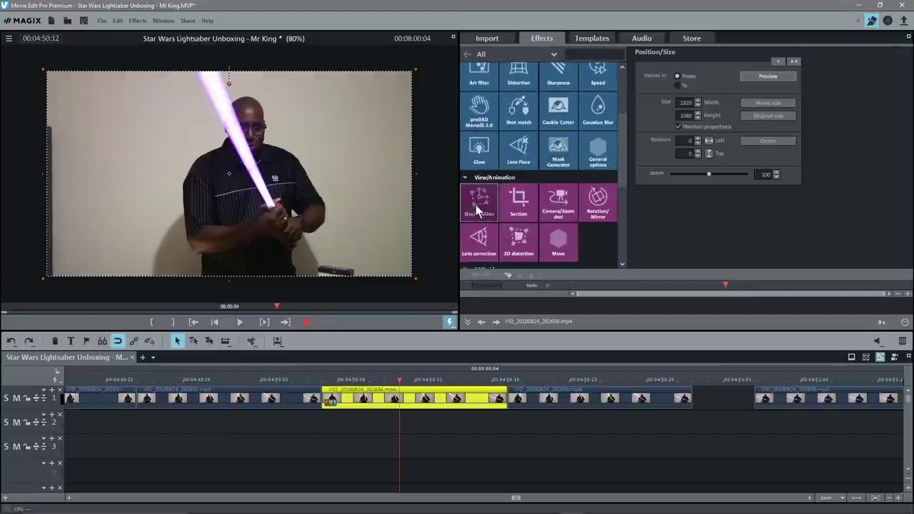
pyautogui.moveTo(709, 174); pyautogui.dragTo(723, 176)
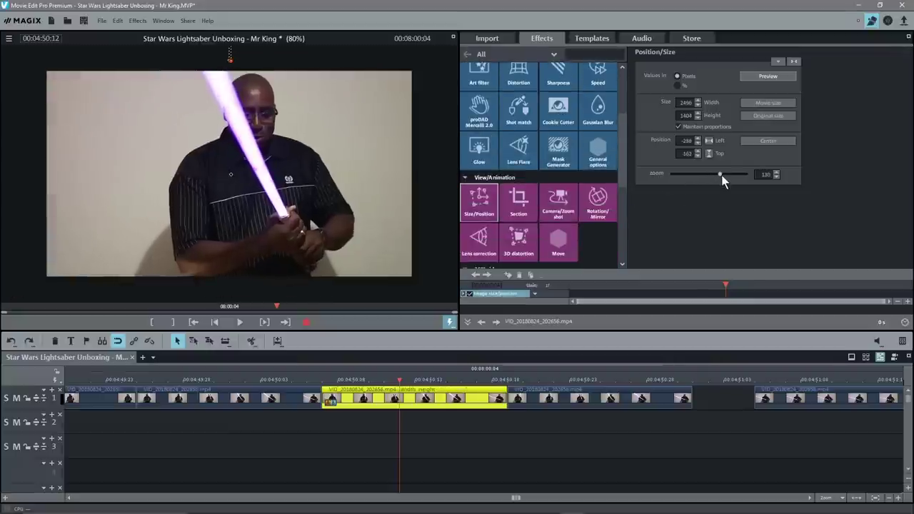
pyautogui.click(597, 202)
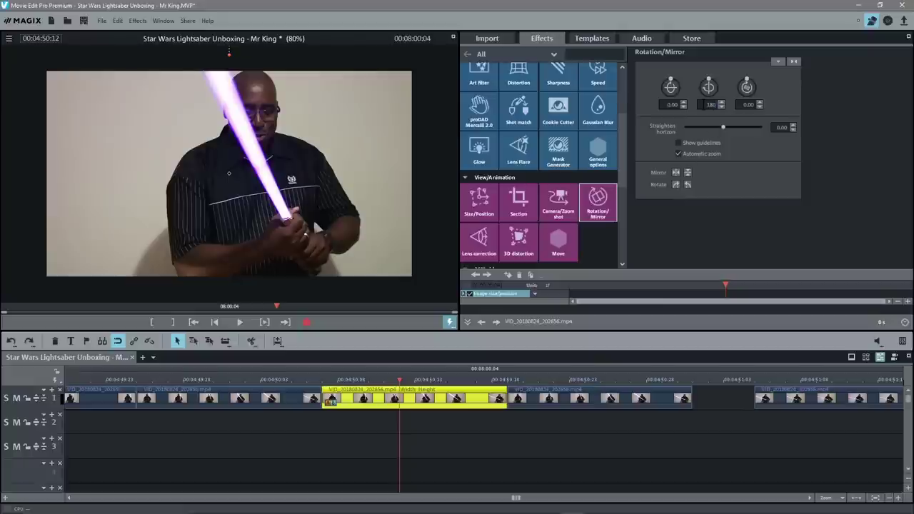
pyautogui.press('Return')
# Step: Enlarge the second pasted swing clip to a zoom of 160 and shift its image to left -800, top -191
pyautogui.moveTo(398, 379); pyautogui.dragTo(571, 396)
pyautogui.click(599, 404)
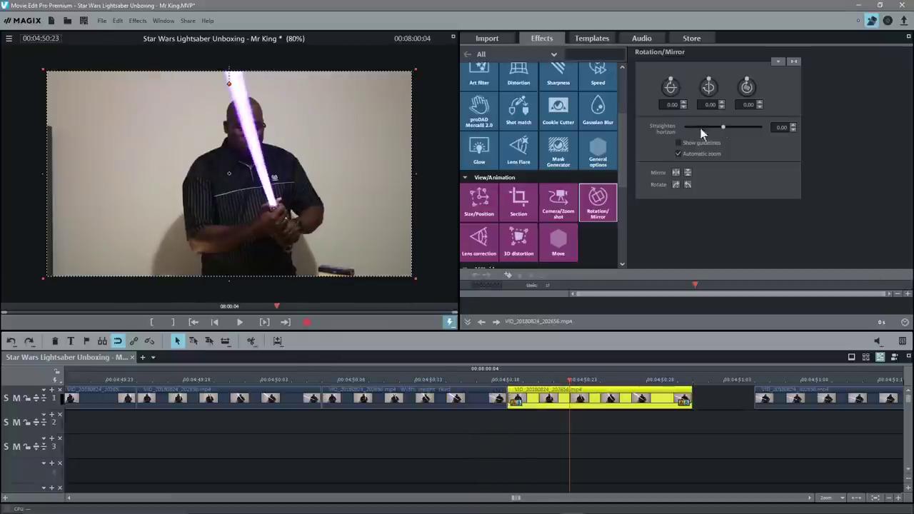
pyautogui.click(482, 202)
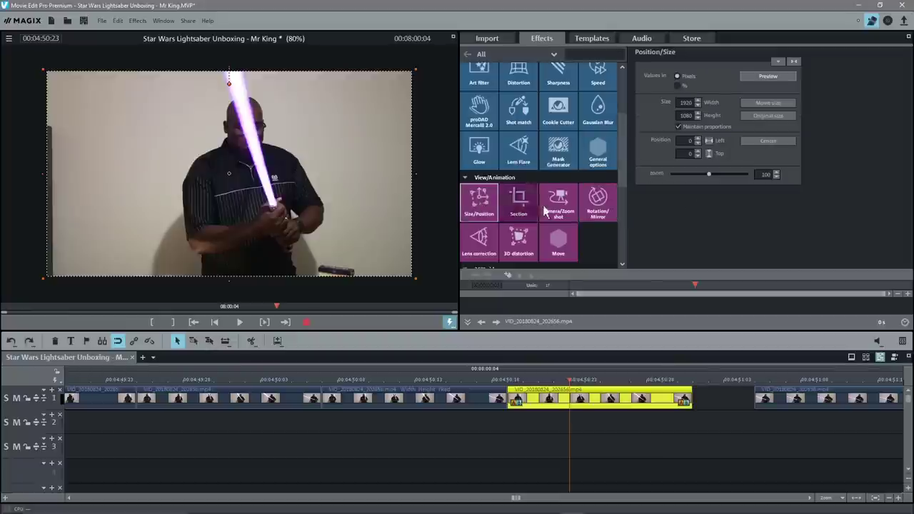
pyautogui.moveTo(705, 172); pyautogui.dragTo(731, 179)
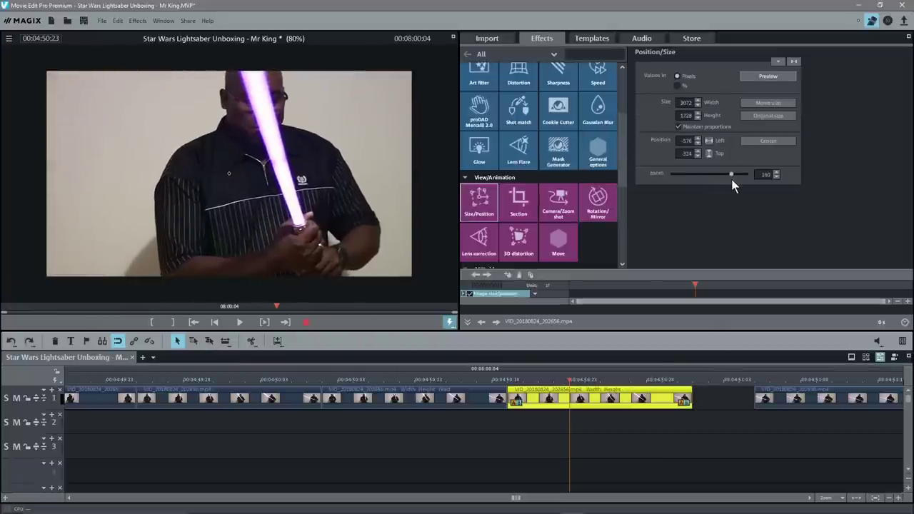
pyautogui.moveTo(279, 193); pyautogui.dragTo(202, 203)
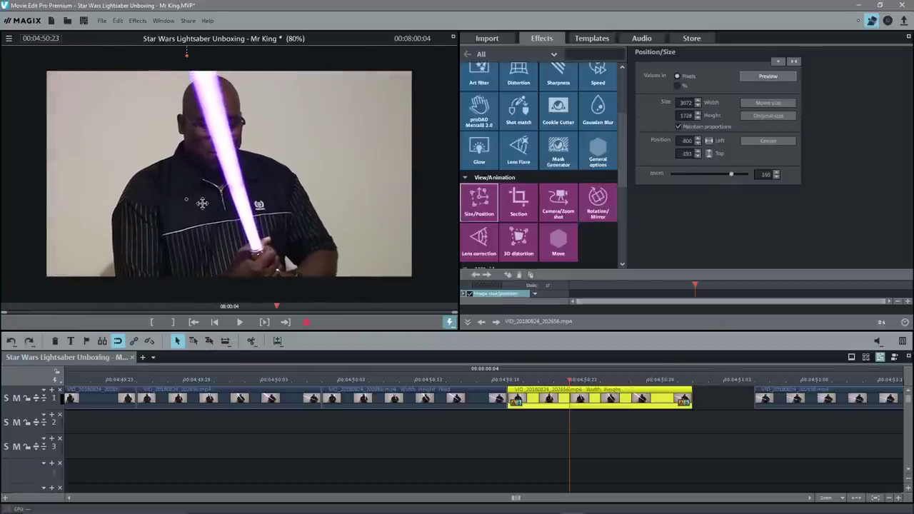
# Step: Move the clip following the swing copies against them to close the gap, and play back the finished swing sequence
pyautogui.moveTo(828, 405); pyautogui.dragTo(766, 406)
pyautogui.moveTo(568, 384); pyautogui.dragTo(198, 406)
pyautogui.click(238, 322)
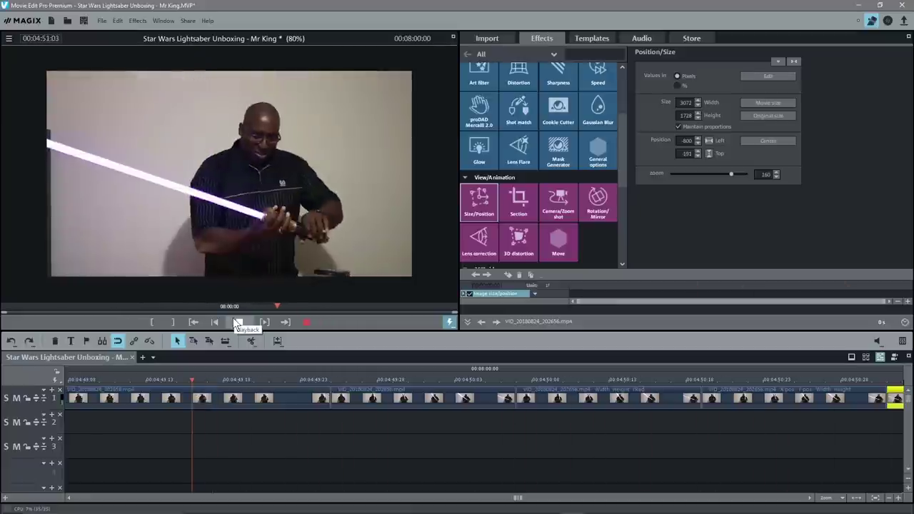
pyautogui.hotkey('ctrl', 'a')
pyautogui.click(238, 322)
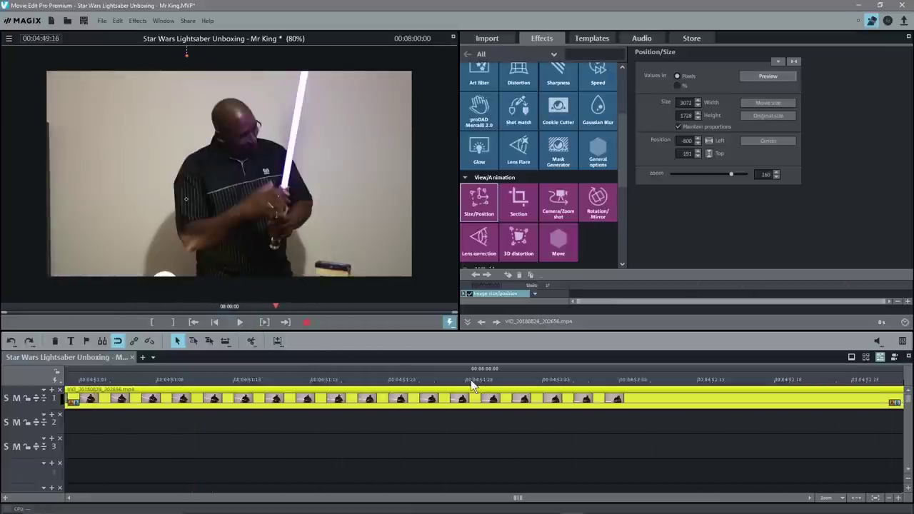
# Step: Look through the rest of the unboxing video on track 1 for a section that suits another effect
pyautogui.moveTo(475, 384); pyautogui.dragTo(903, 386)
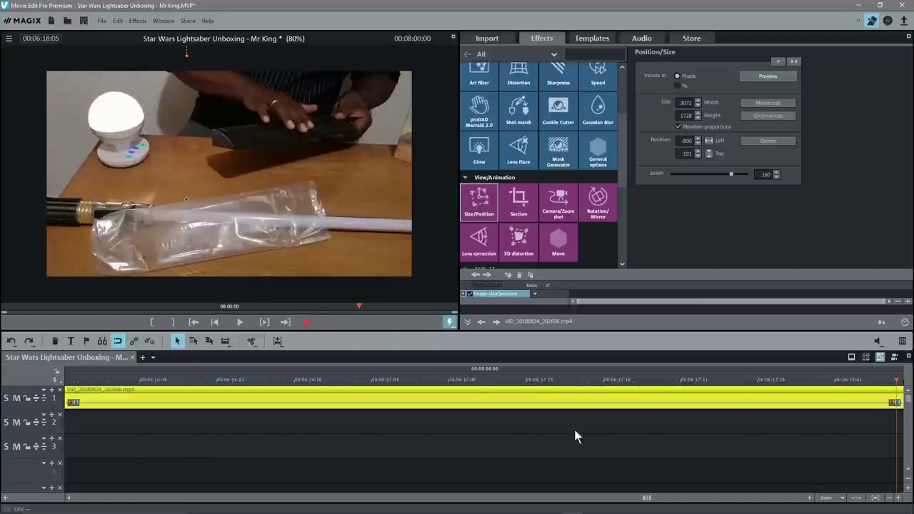
pyautogui.scroll(-10, 515, 446)
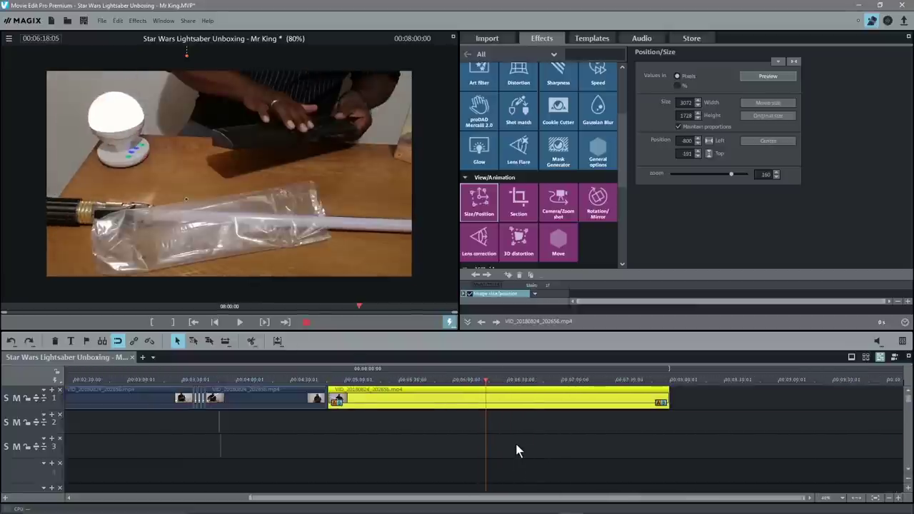
pyautogui.scroll(1, 514, 431)
pyautogui.scroll(-1, 514, 432)
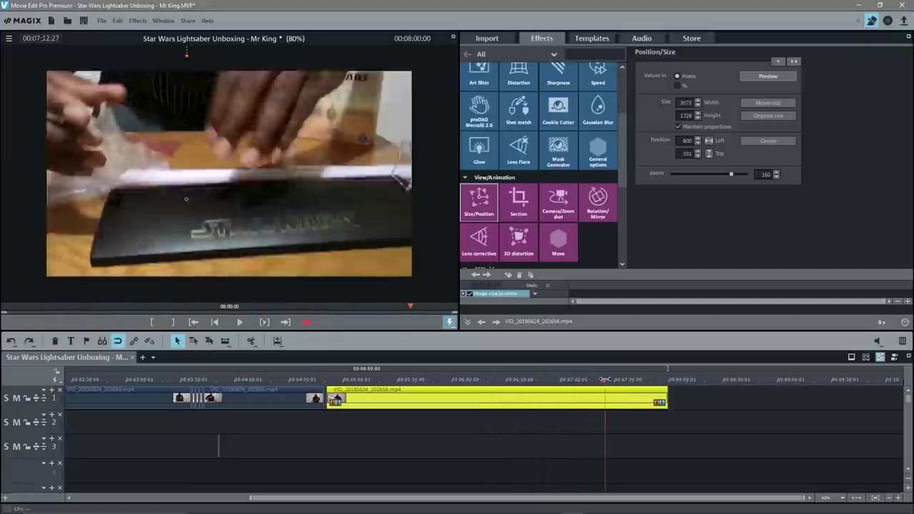
pyautogui.moveTo(640, 383); pyautogui.dragTo(185, 384)
pyautogui.moveTo(66, 384); pyautogui.dragTo(692, 395)
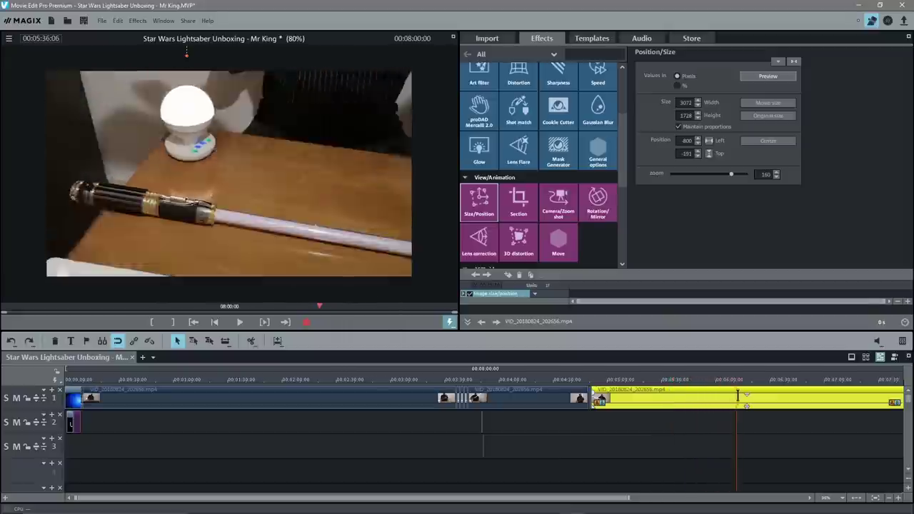
pyautogui.moveTo(765, 392); pyautogui.dragTo(520, 387)
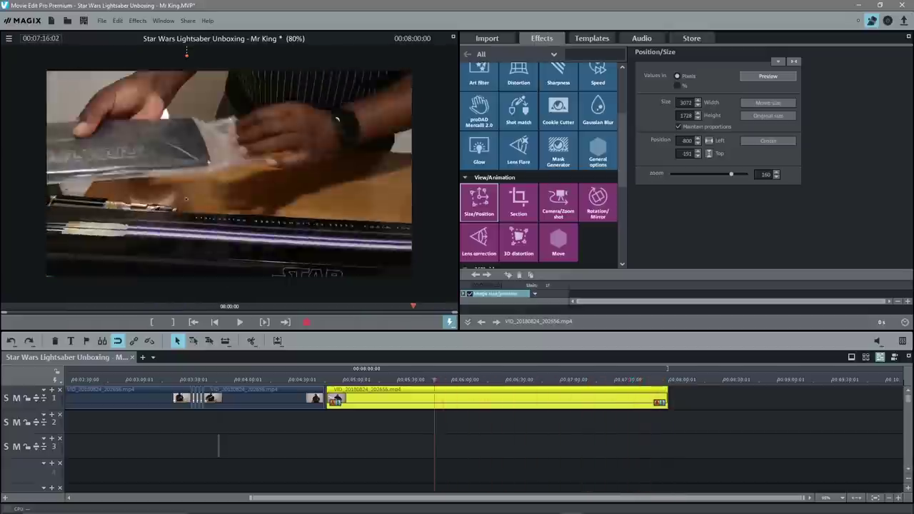
pyautogui.moveTo(366, 386); pyautogui.dragTo(339, 386)
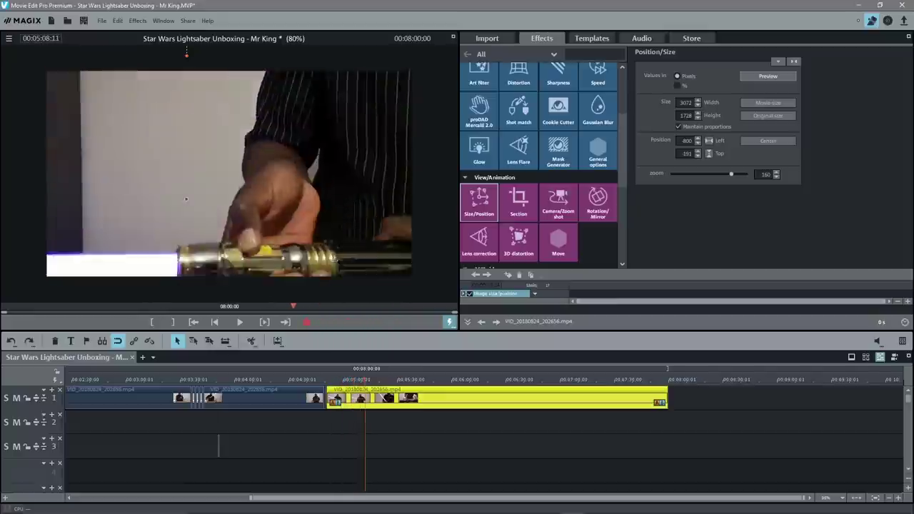
pyautogui.moveTo(398, 386); pyautogui.dragTo(307, 387)
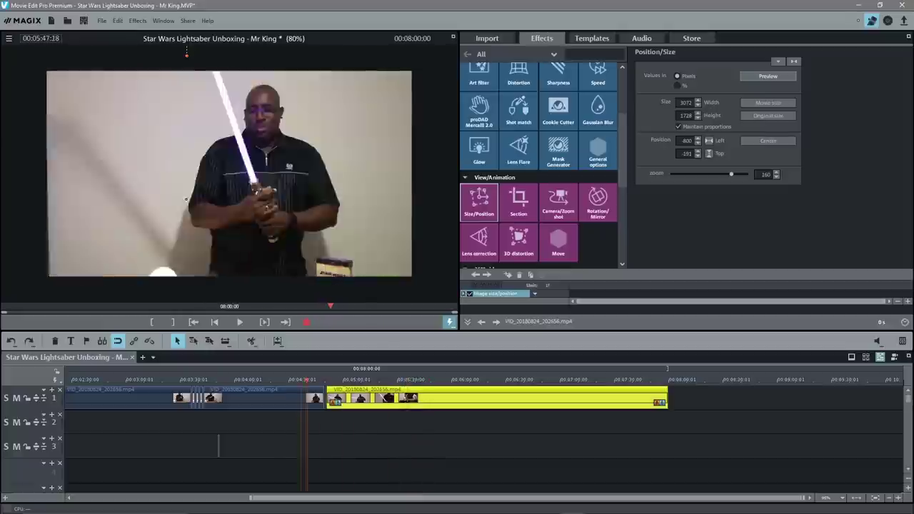
pyautogui.moveTo(251, 380); pyautogui.dragTo(547, 384)
pyautogui.scroll(5, 257, 436)
pyautogui.scroll(-5, 460, 441)
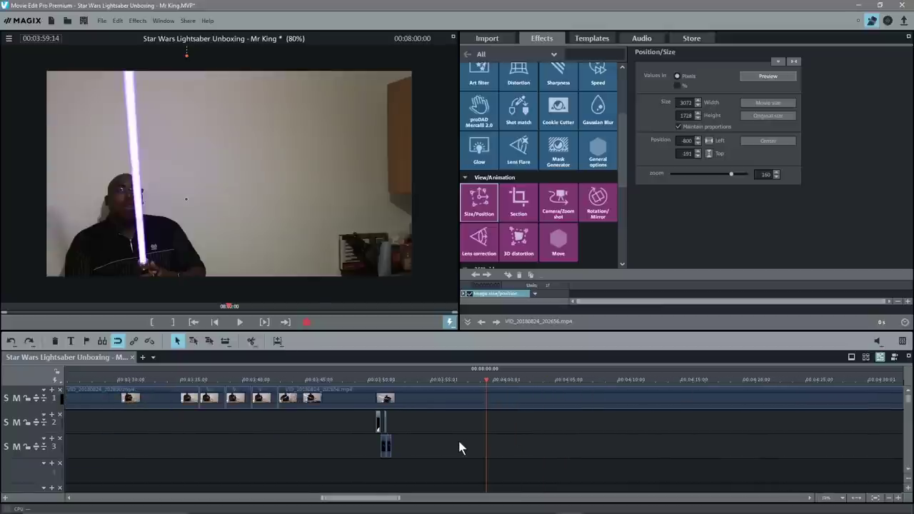
pyautogui.scroll(-2, 459, 447)
pyautogui.scroll(1, 459, 448)
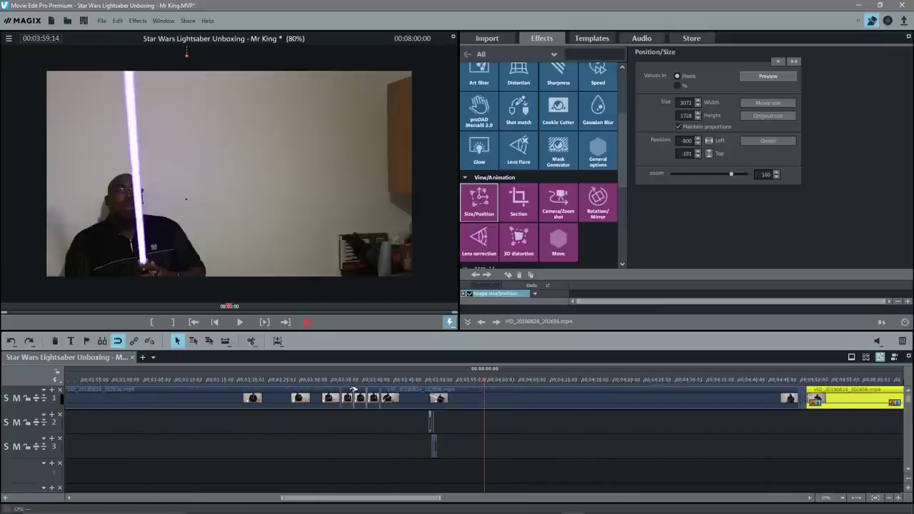
# Step: Review the mirrored close-up clip on track 1 and set an image size/position keyframe at its start, 00:03:38:20
pyautogui.click(349, 384)
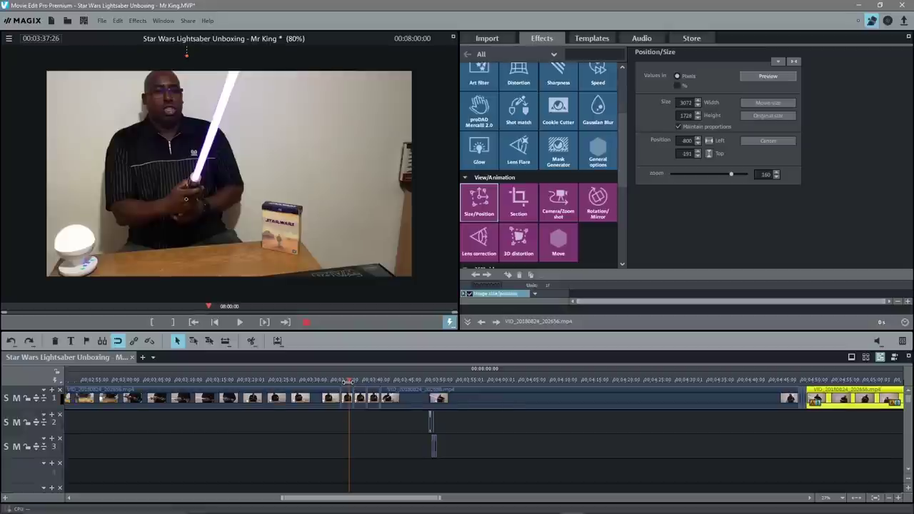
pyautogui.scroll(3, 350, 389)
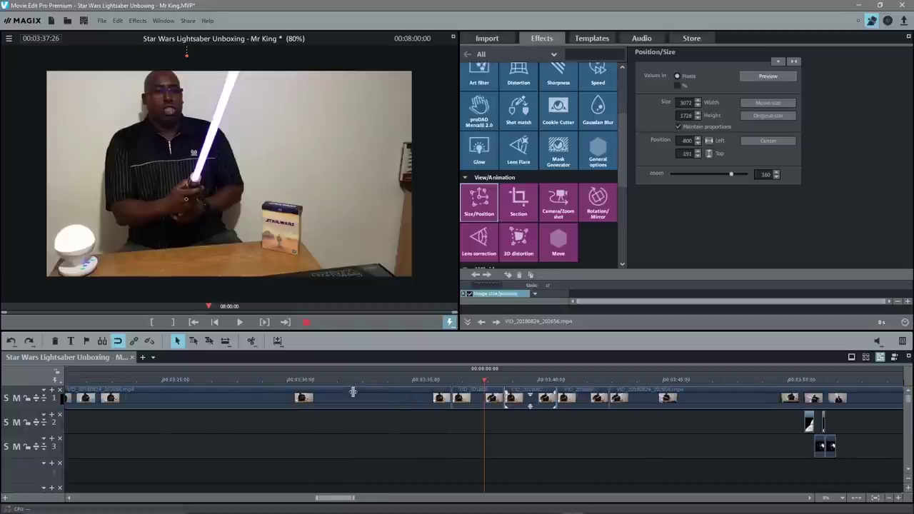
pyautogui.click(391, 379)
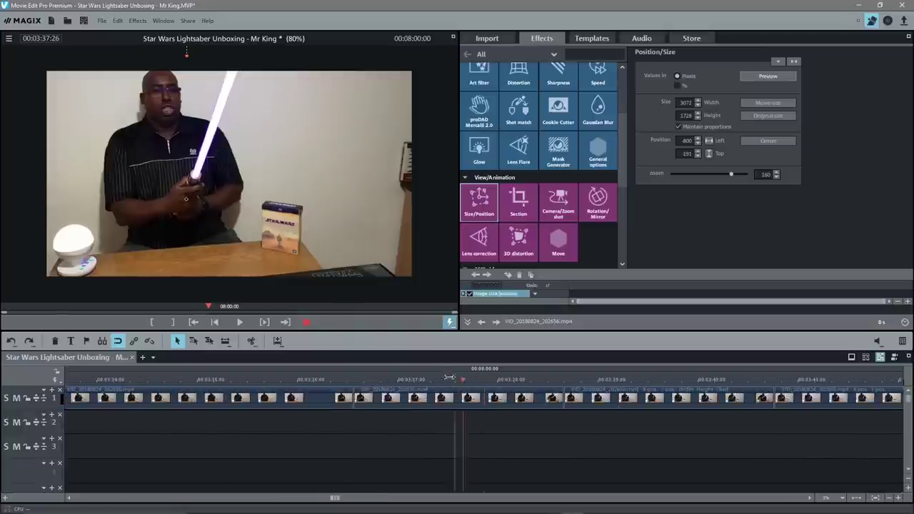
pyautogui.moveTo(389, 378); pyautogui.dragTo(590, 401)
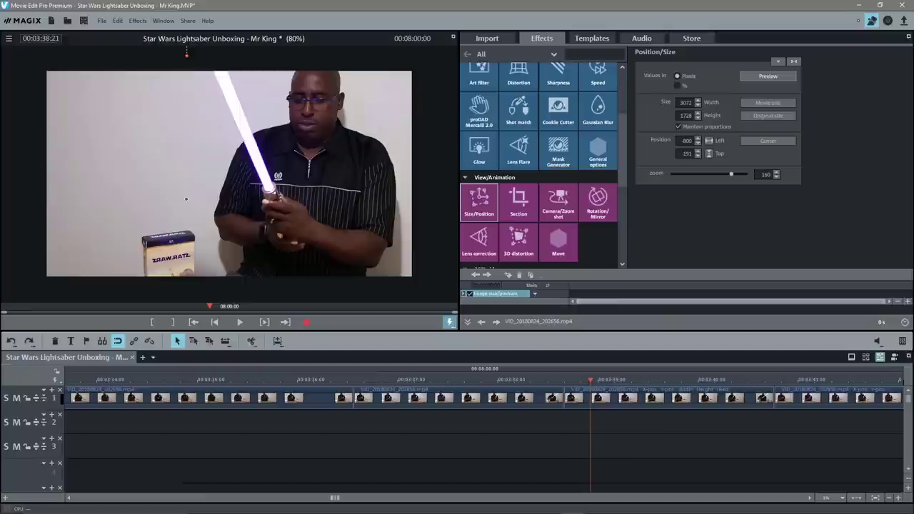
pyautogui.click(614, 399)
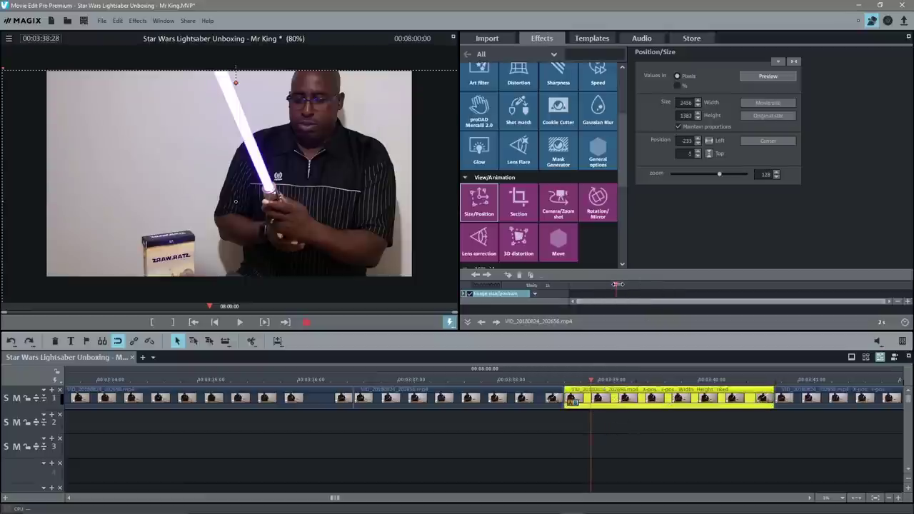
pyautogui.moveTo(618, 285); pyautogui.dragTo(567, 288)
pyautogui.moveTo(755, 296); pyautogui.dragTo(600, 297)
pyautogui.moveTo(725, 297); pyautogui.dragTo(605, 295)
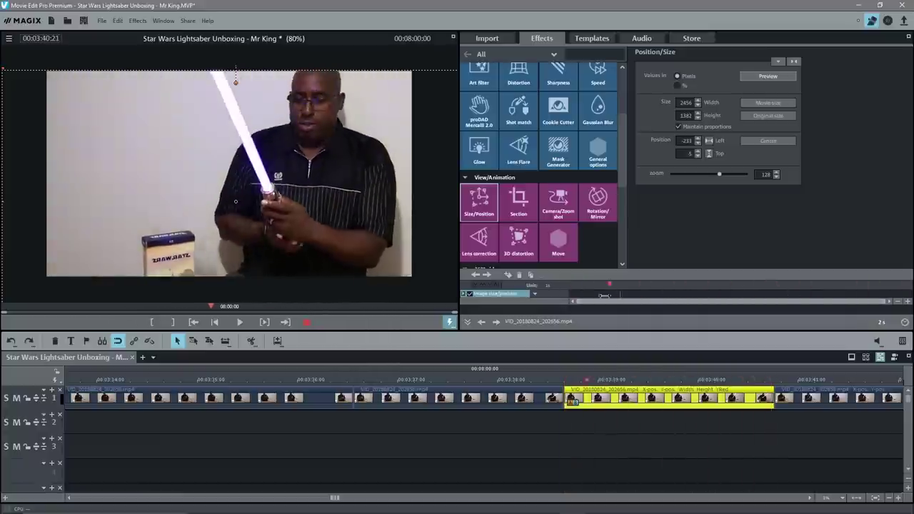
pyautogui.press('space')
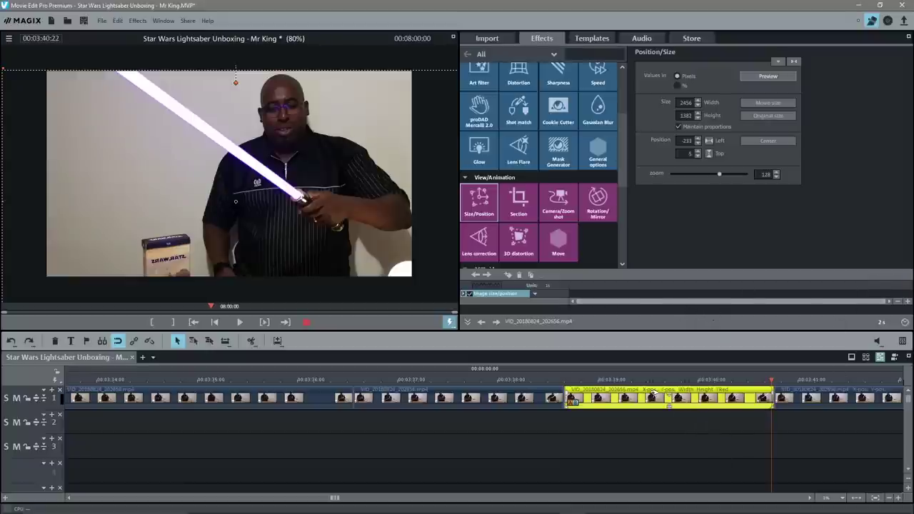
pyautogui.moveTo(771, 381); pyautogui.dragTo(581, 382)
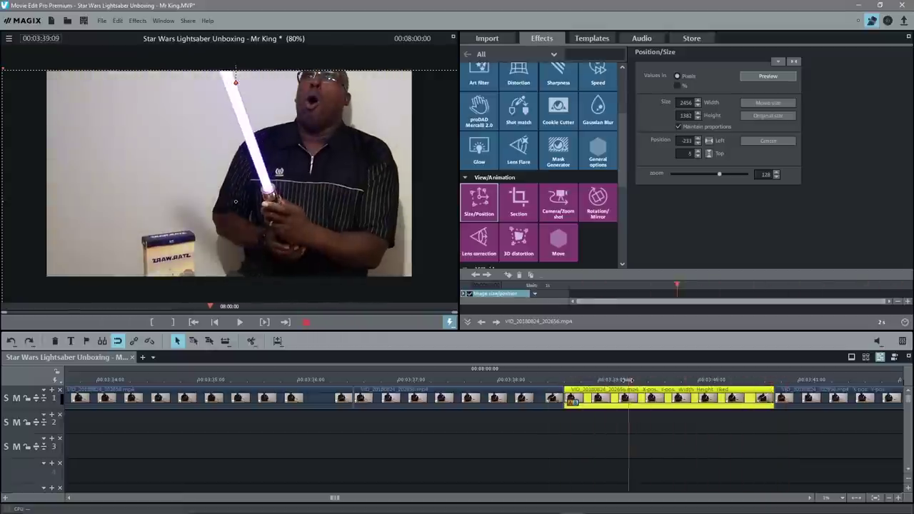
pyautogui.click(560, 293)
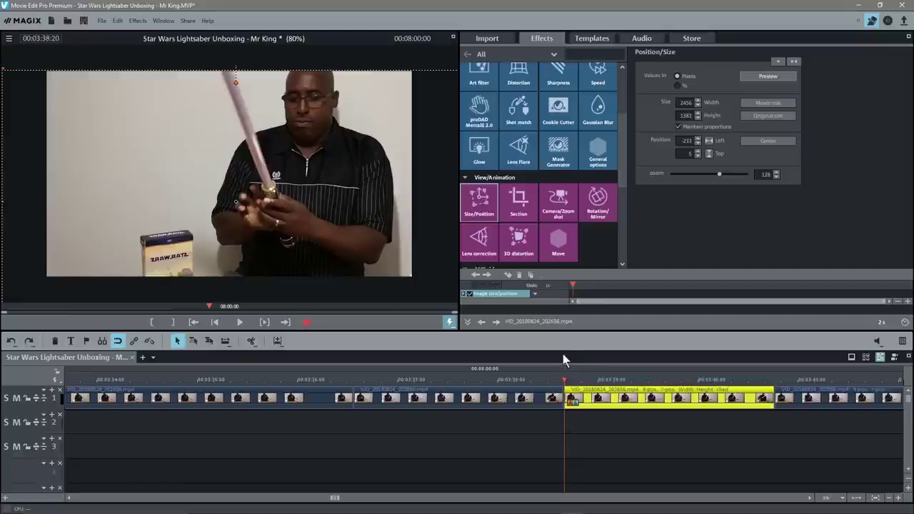
pyautogui.click(507, 277)
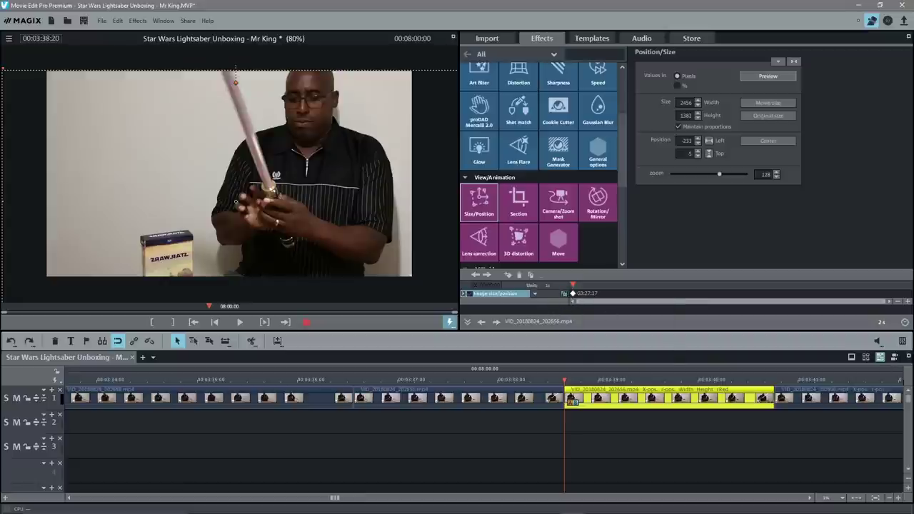
# Step: Check the glasses.png picture in Photos, close it, and add the image to track 2 at 00:03:38:20
pyautogui.hotkey('alt', 'Tab')
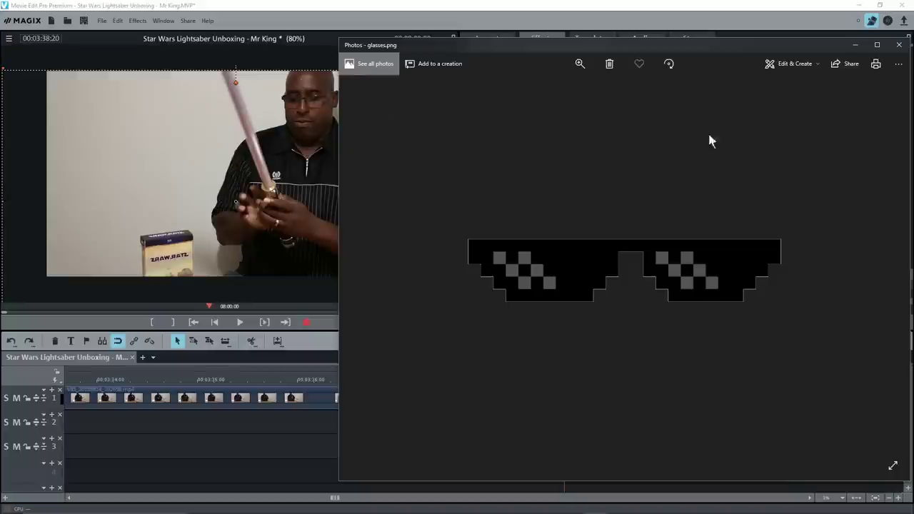
pyautogui.click(899, 45)
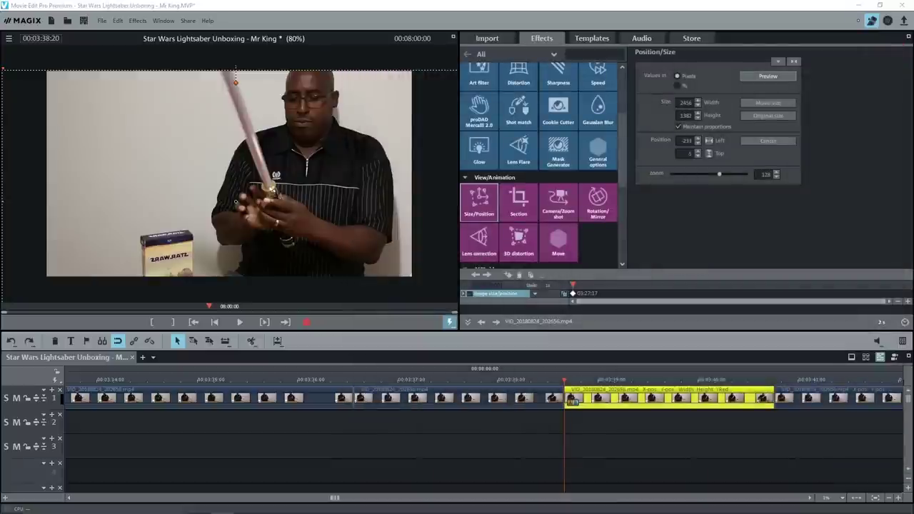
pyautogui.moveTo(911, 400); pyautogui.dragTo(607, 426)
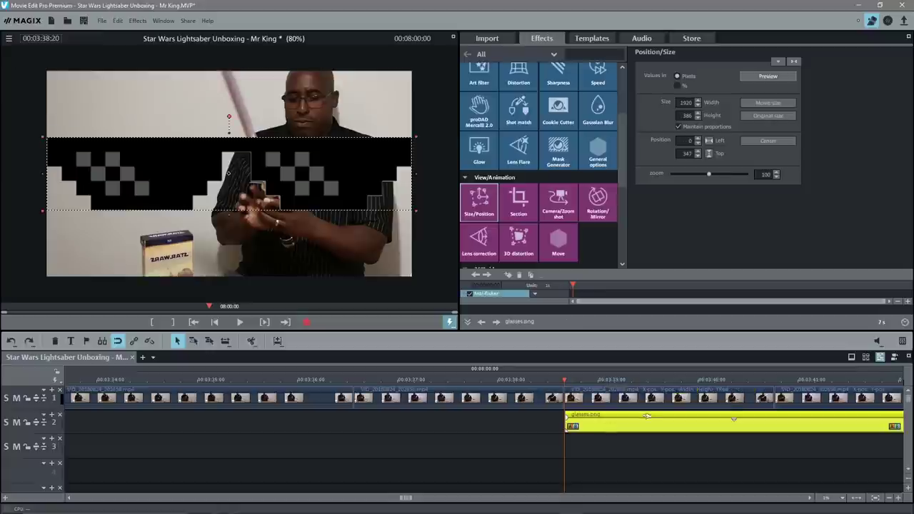
# Step: Shrink the glasses image to a zoom of 18 and move it onto the man's face at left 1164, top 128
pyautogui.moveTo(710, 176); pyautogui.dragTo(681, 171)
pyautogui.moveTo(236, 173); pyautogui.dragTo(313, 97)
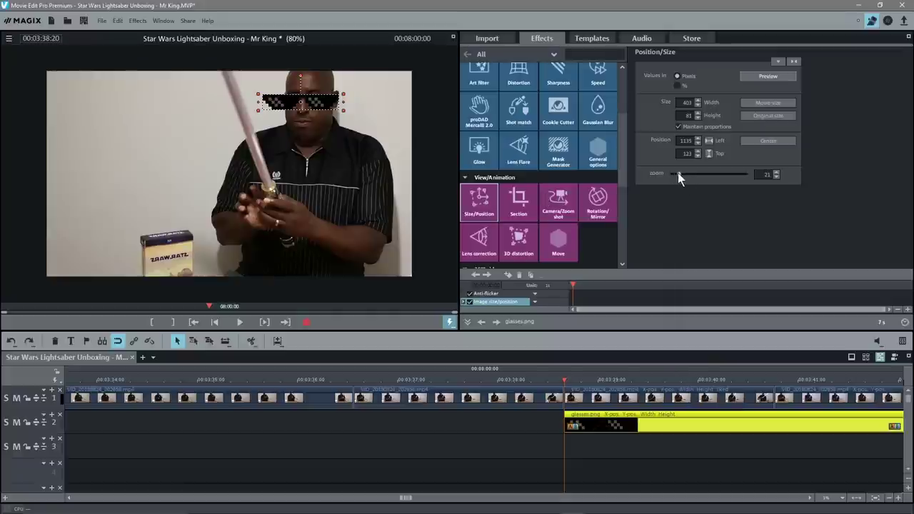
pyautogui.moveTo(676, 174); pyautogui.dragTo(676, 174)
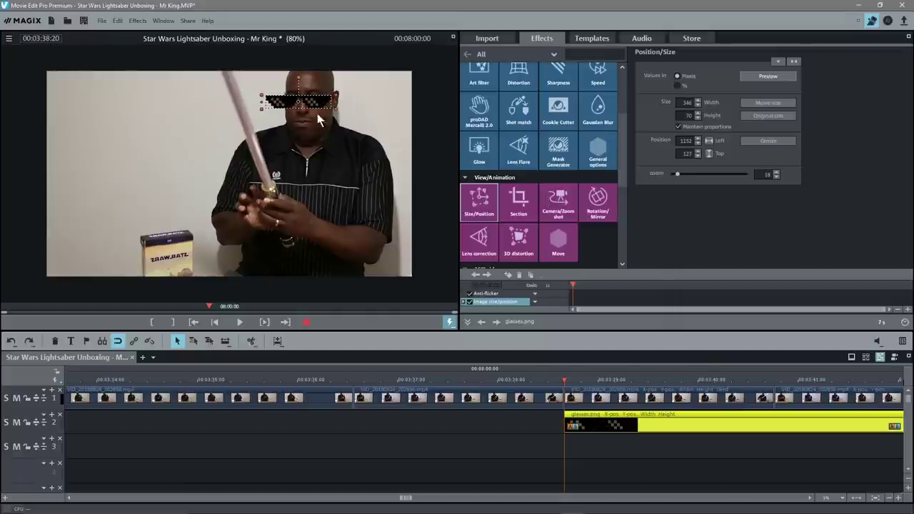
pyautogui.moveTo(313, 101); pyautogui.dragTo(315, 102)
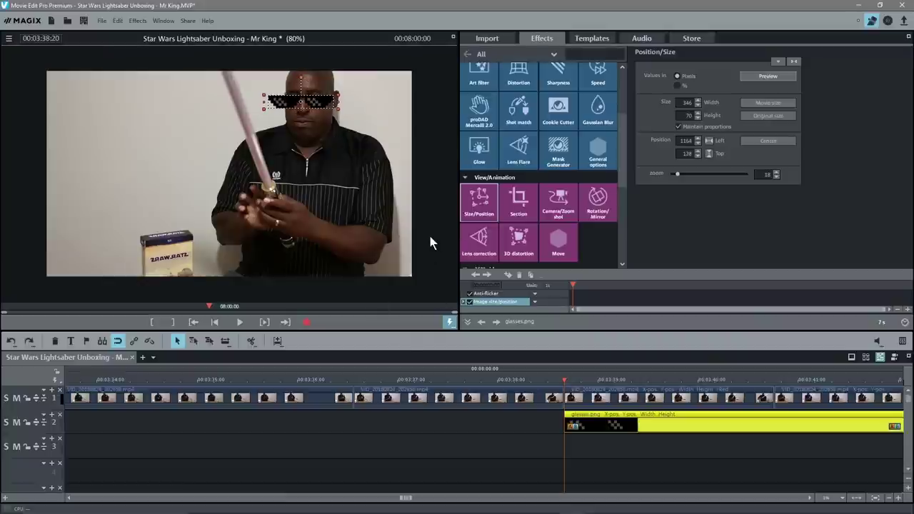
# Step: Refit the glasses over the eyes at zoom 15, left 1194, top 129, and set a size/position keyframe at the clip's start
pyautogui.click(469, 421)
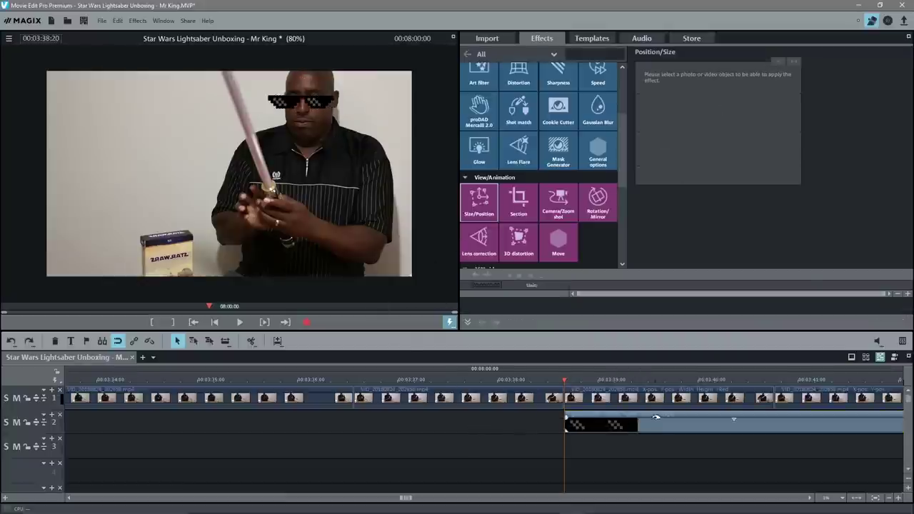
pyautogui.click(653, 426)
pyautogui.click(777, 178)
pyautogui.click(776, 178)
pyautogui.click(776, 178)
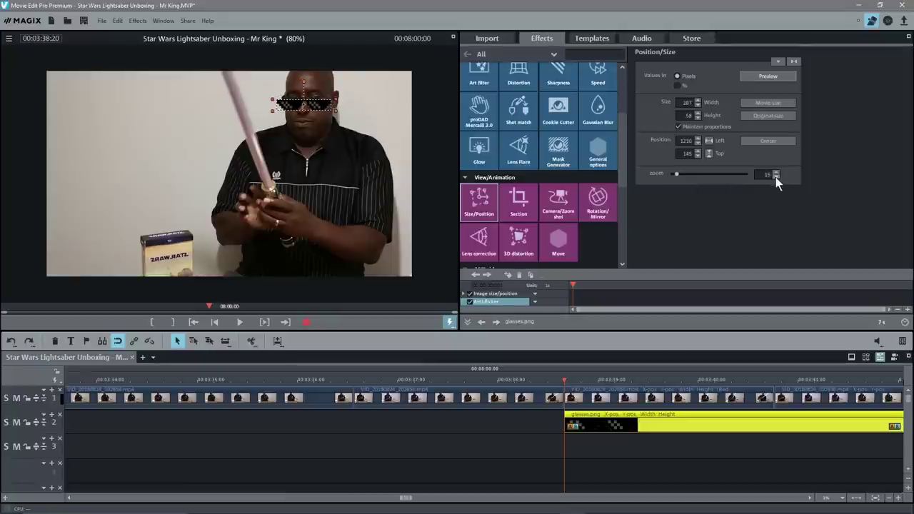
pyautogui.moveTo(305, 104); pyautogui.dragTo(288, 95)
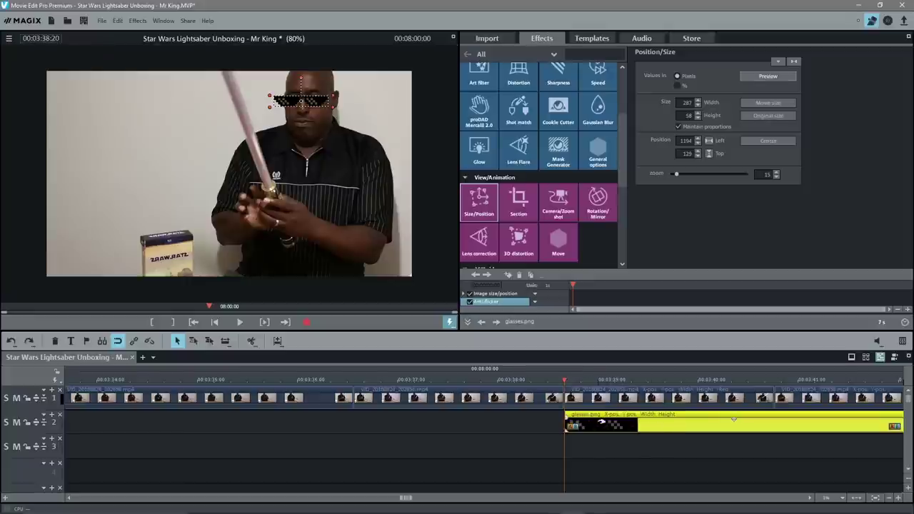
pyautogui.click(508, 275)
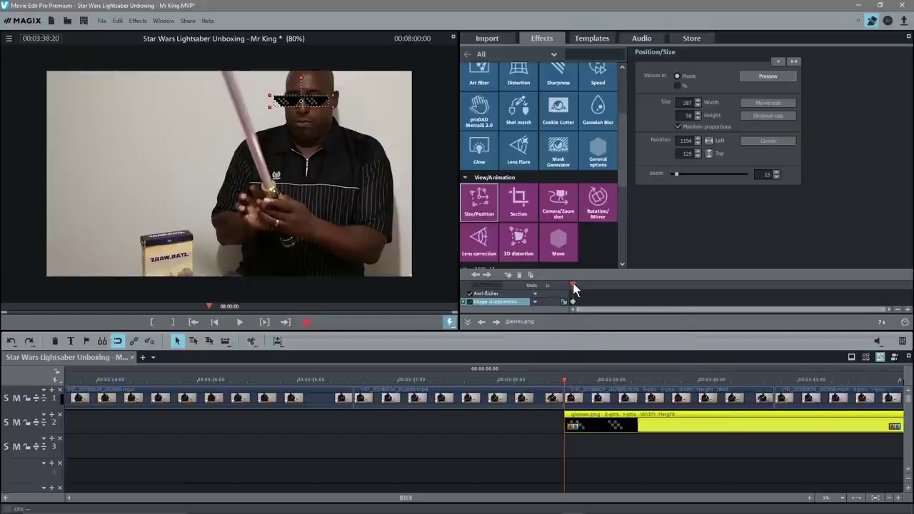
# Step: Keyframe the glasses onto the man's eyes at 00:03:38:24 (left 1213, top 143), one intermediate point, and 00:03:39:04 (left 1240, top 73)
pyautogui.moveTo(574, 286); pyautogui.dragTo(580, 284)
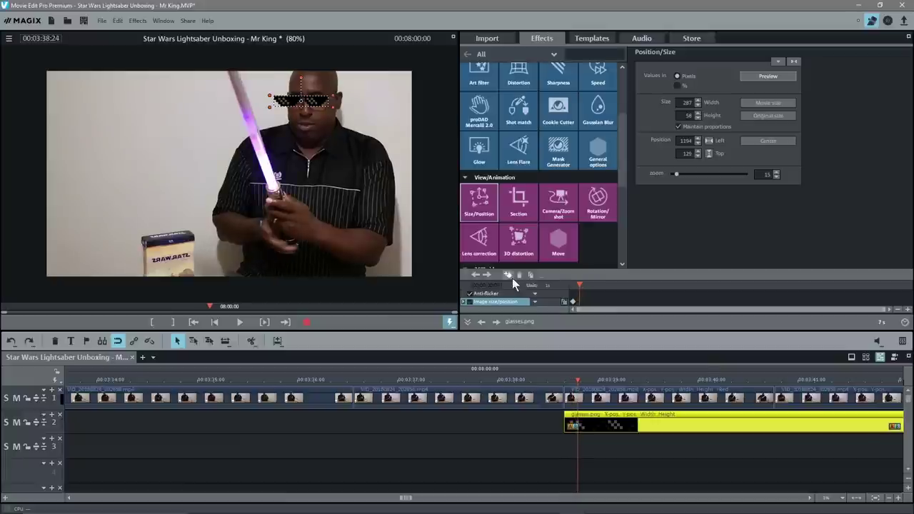
pyautogui.moveTo(306, 102); pyautogui.dragTo(316, 103)
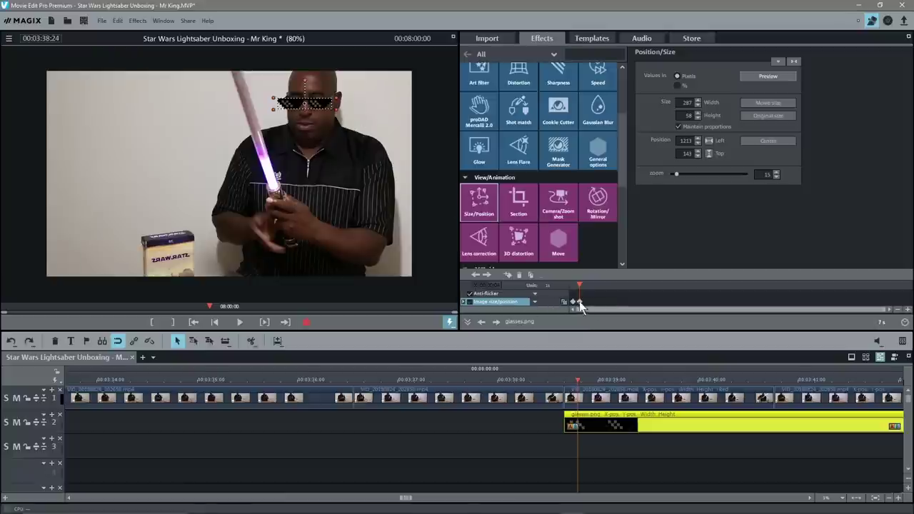
pyautogui.moveTo(583, 283); pyautogui.dragTo(590, 284)
pyautogui.moveTo(314, 101); pyautogui.dragTo(323, 97)
pyautogui.click(596, 285)
pyautogui.moveTo(314, 100); pyautogui.dragTo(318, 92)
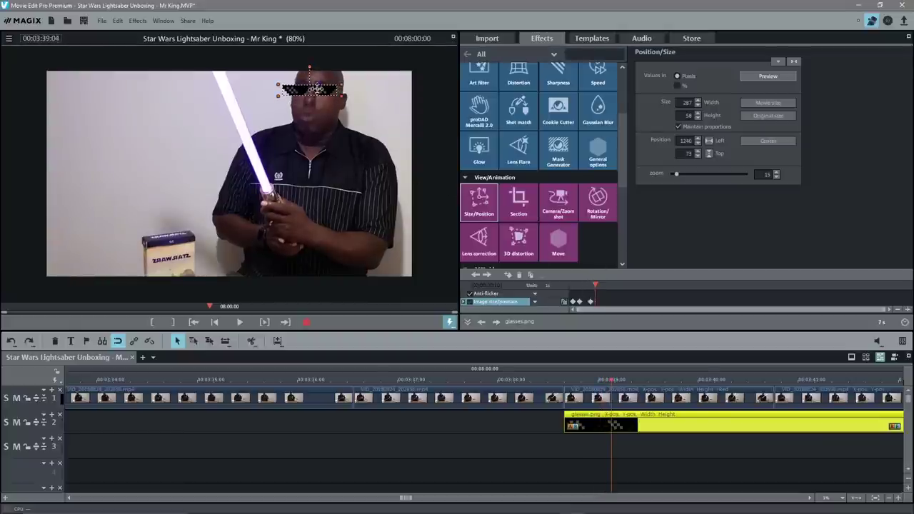
# Step: Keyframe the glasses at 00:03:39:07 (left 1261, top 11), 00:03:39:11 (left 1276, top 3) and 00:03:39:17 (left 1296, top 22)
pyautogui.moveTo(596, 284); pyautogui.dragTo(601, 284)
pyautogui.moveTo(315, 91); pyautogui.dragTo(319, 77)
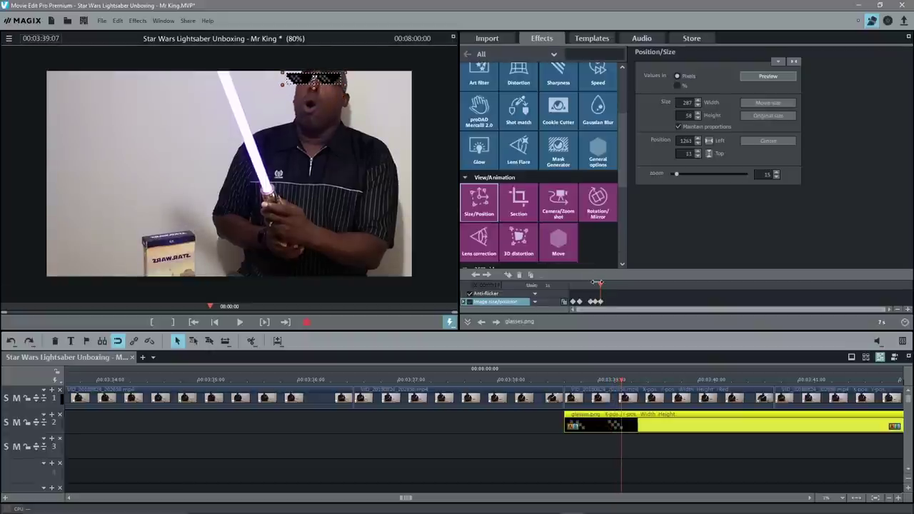
pyautogui.moveTo(600, 284); pyautogui.dragTo(607, 285)
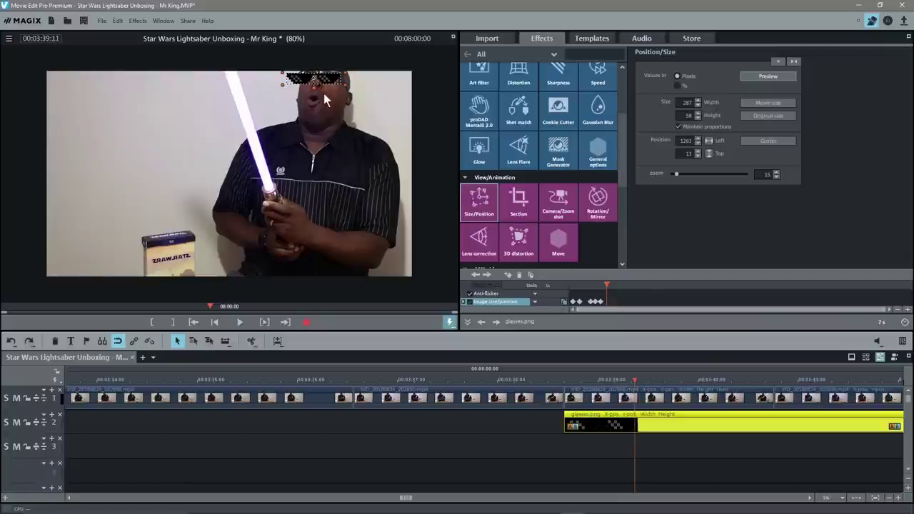
pyautogui.moveTo(325, 76); pyautogui.dragTo(331, 74)
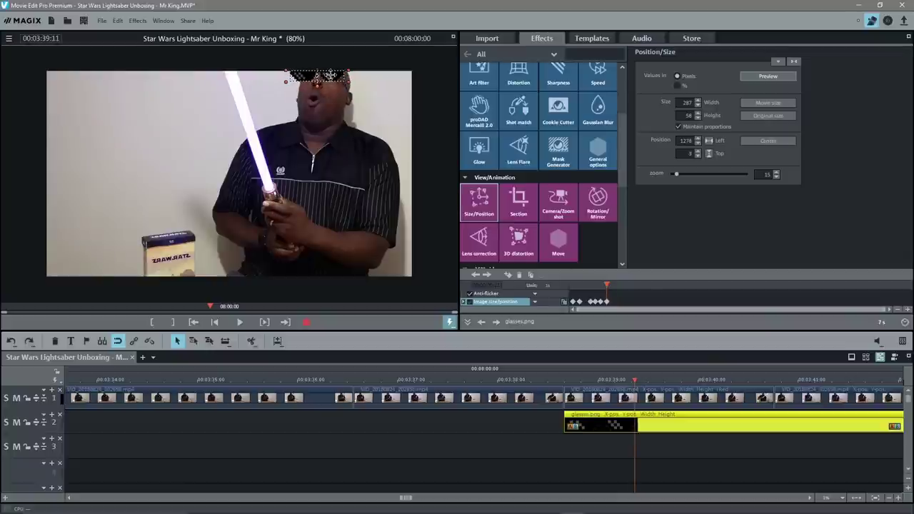
pyautogui.click(615, 285)
pyautogui.moveTo(615, 285); pyautogui.dragTo(617, 285)
pyautogui.moveTo(327, 75); pyautogui.dragTo(329, 80)
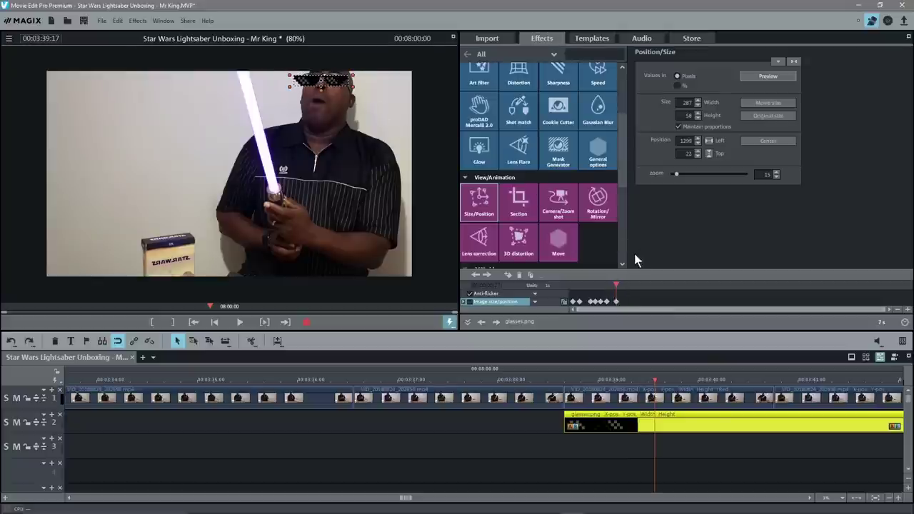
# Step: Follow the man's lowering head with three glasses keyframes from 00:03:39:21, ending around 00:03:40:02 at left 1222, top 115
pyautogui.moveTo(616, 284); pyautogui.dragTo(623, 286)
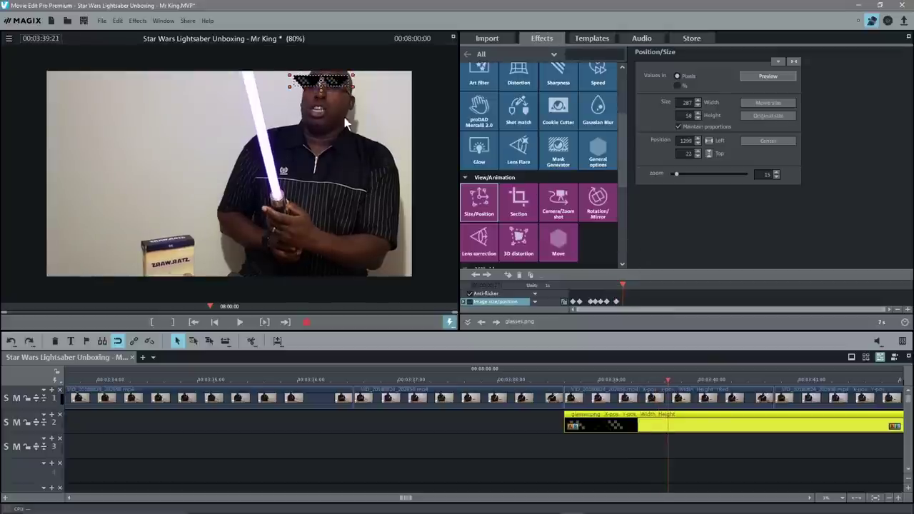
pyautogui.moveTo(335, 80); pyautogui.dragTo(334, 87)
pyautogui.moveTo(623, 281); pyautogui.dragTo(632, 285)
pyautogui.moveTo(338, 86); pyautogui.dragTo(329, 95)
pyautogui.moveTo(638, 287); pyautogui.dragTo(642, 286)
pyautogui.moveTo(324, 98); pyautogui.dragTo(317, 98)
# Step: Keyframe the glasses at 00:03:40:07 (left 1188, top 157), 00:03:40:14 (left 1123, top 155) and 00:03:40:21 (left 1084, top 169)
pyautogui.moveTo(642, 284); pyautogui.dragTo(649, 285)
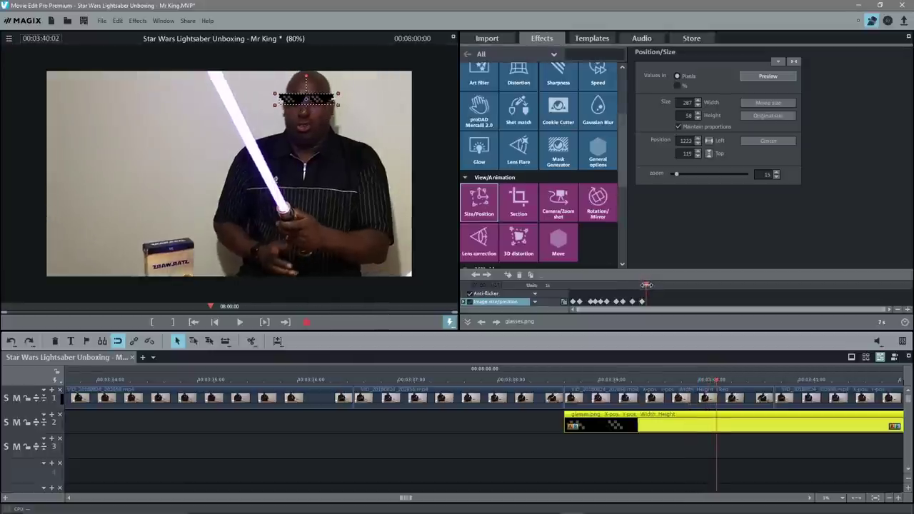
pyautogui.moveTo(316, 96); pyautogui.dragTo(312, 103)
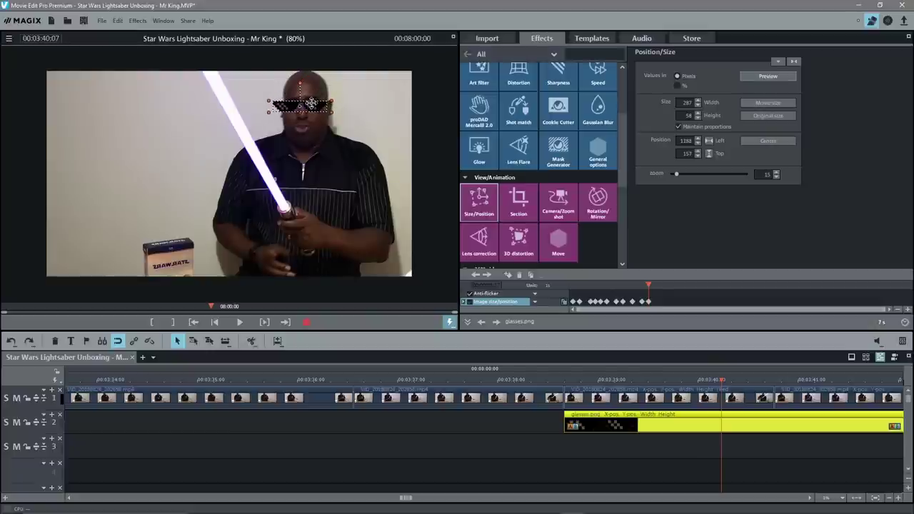
pyautogui.moveTo(652, 286); pyautogui.dragTo(660, 286)
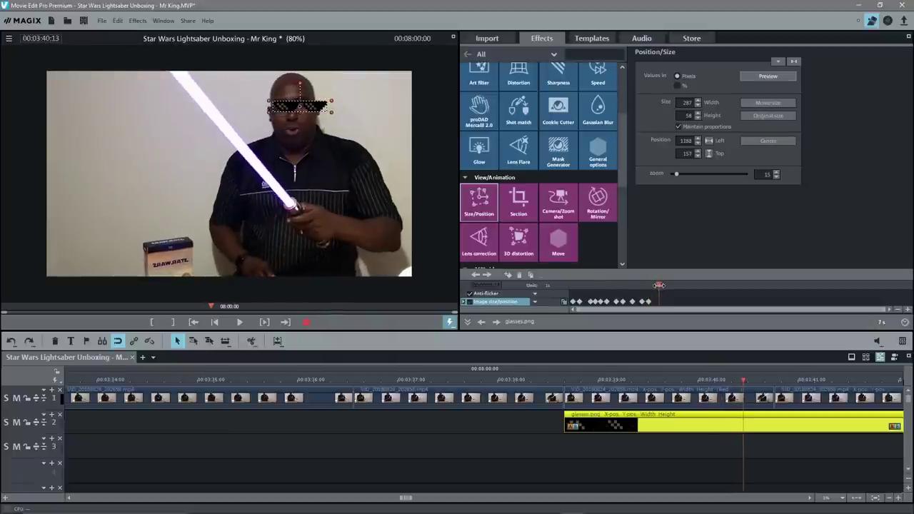
pyautogui.moveTo(312, 111); pyautogui.dragTo(299, 110)
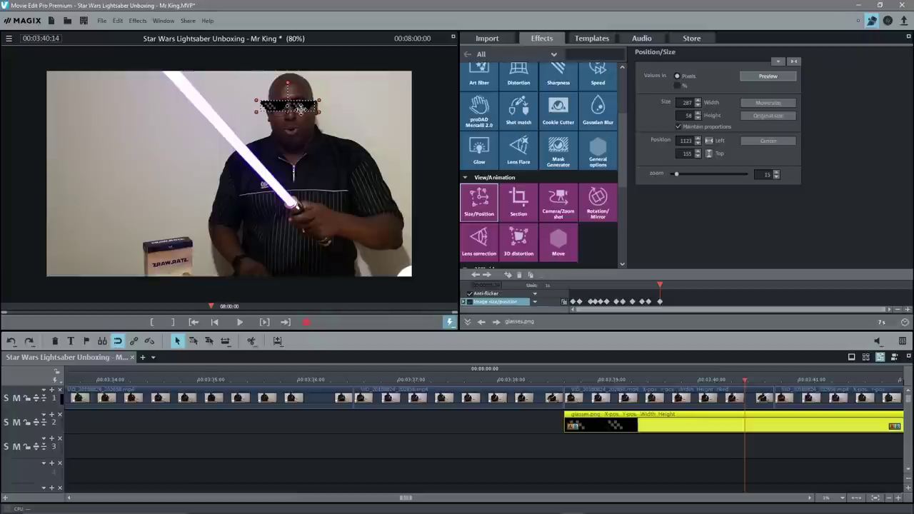
pyautogui.click(670, 285)
pyautogui.moveTo(303, 108); pyautogui.dragTo(295, 109)
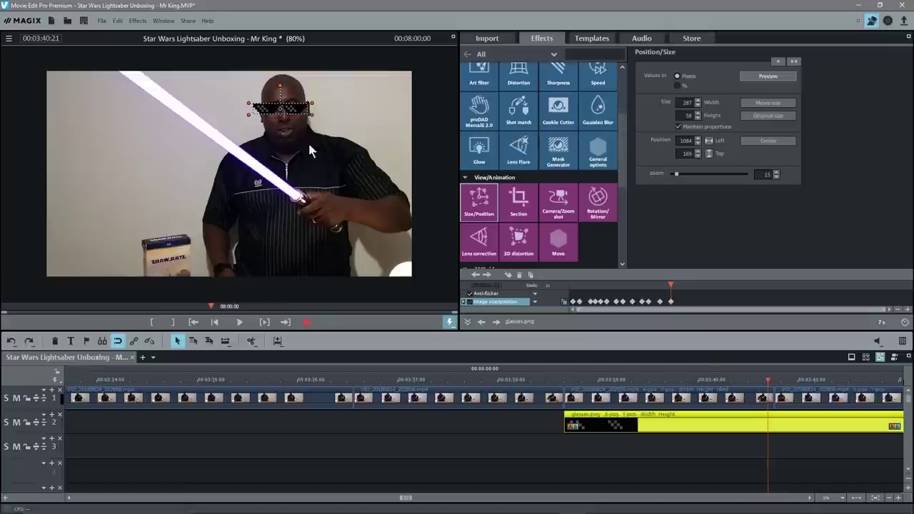
# Step: Rotate the glasses about 8.5 degrees counter-clockwise at 00:03:40:21 to match the tilt of the man's head
pyautogui.click(597, 200)
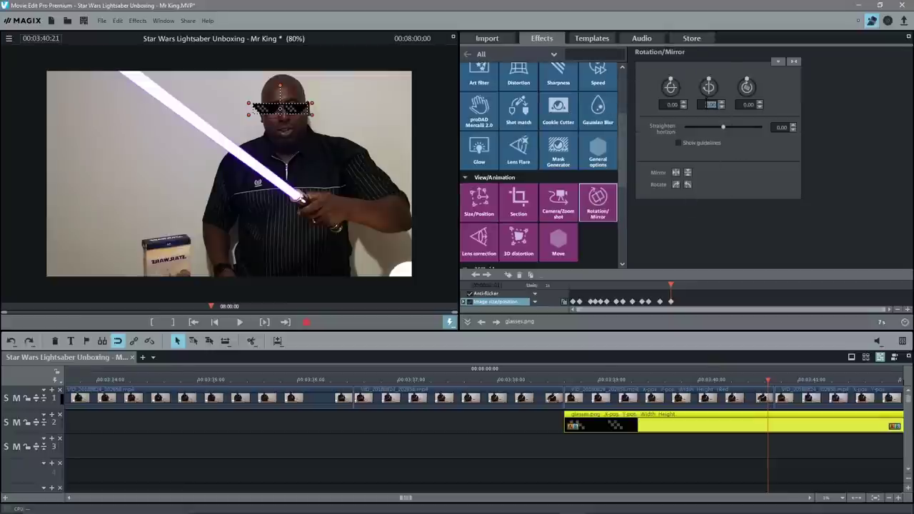
pyautogui.moveTo(747, 96); pyautogui.dragTo(742, 109)
pyautogui.scroll(2, 743, 107)
pyautogui.scroll(1, 743, 107)
pyautogui.moveTo(265, 109)
pyautogui.mouseDown()
pyautogui.moveTo(275, 128)
pyautogui.moveTo(266, 108)
pyautogui.mouseUp()
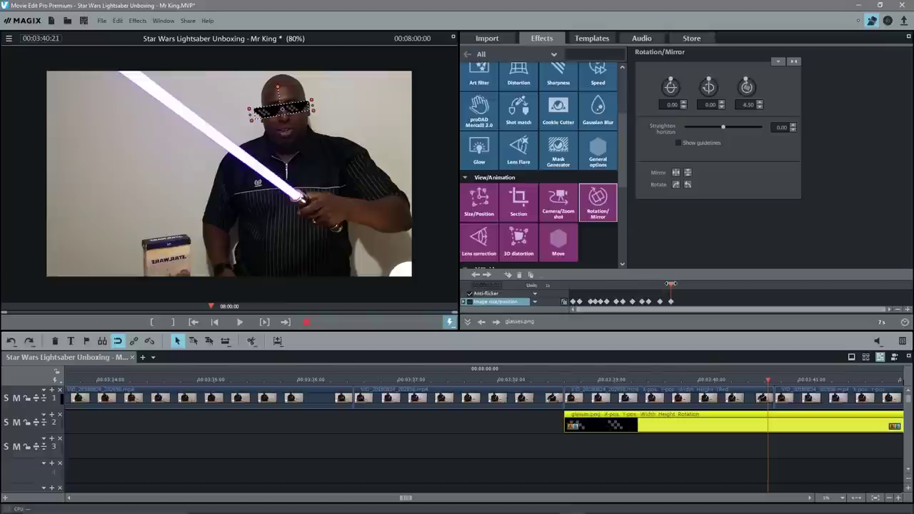
# Step: Split the glasses object on track 2 at 00:03:40:21 and delete the part after the cut
pyautogui.moveTo(672, 283)
pyautogui.mouseDown()
pyautogui.moveTo(680, 286)
pyautogui.moveTo(672, 285)
pyautogui.mouseUp()
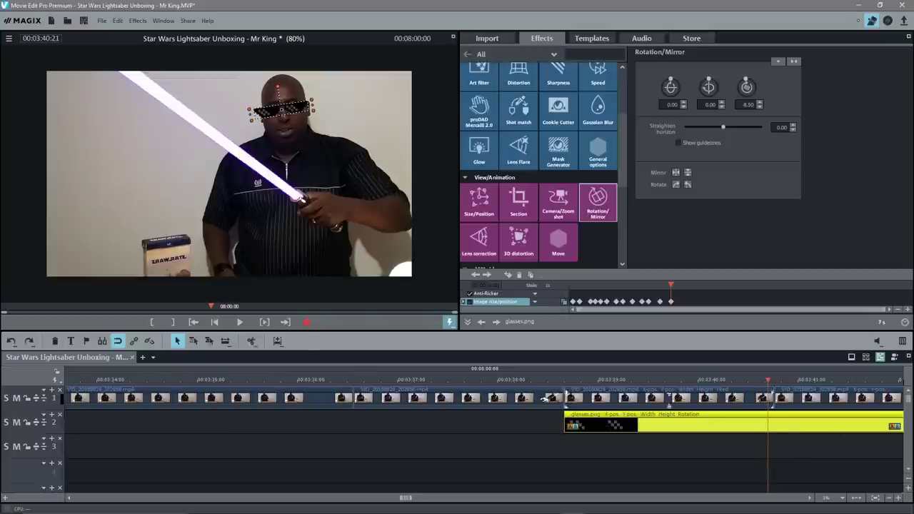
pyautogui.click(251, 343)
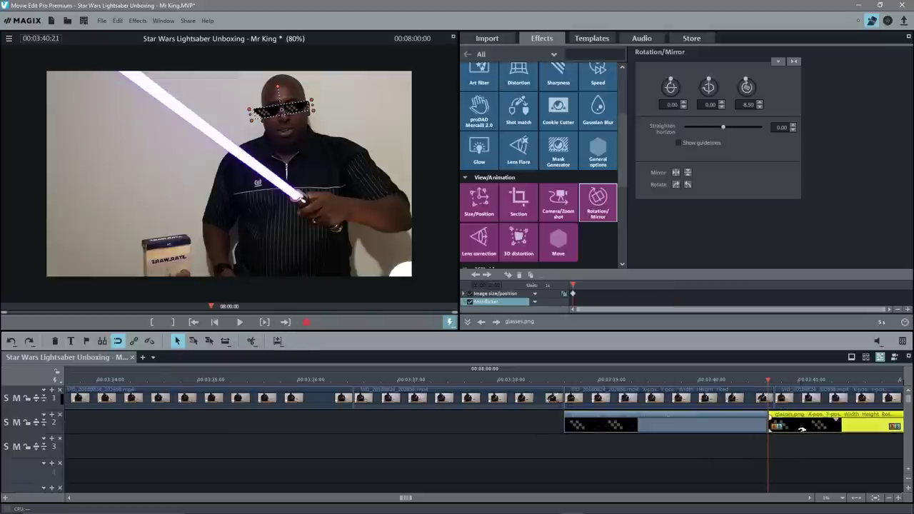
pyautogui.press('Delete')
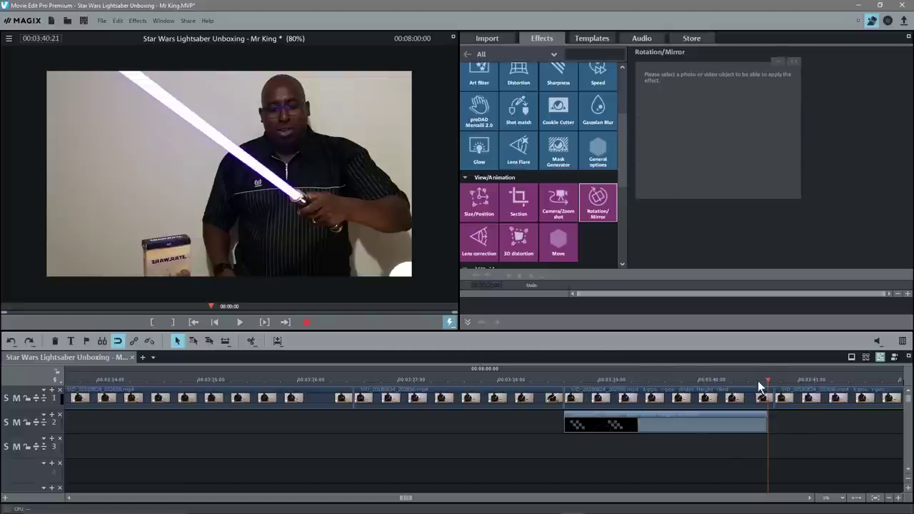
# Step: Scrub over the glasses section and play the sequence to review how the glasses follow the man's eyes
pyautogui.moveTo(768, 380); pyautogui.dragTo(592, 380)
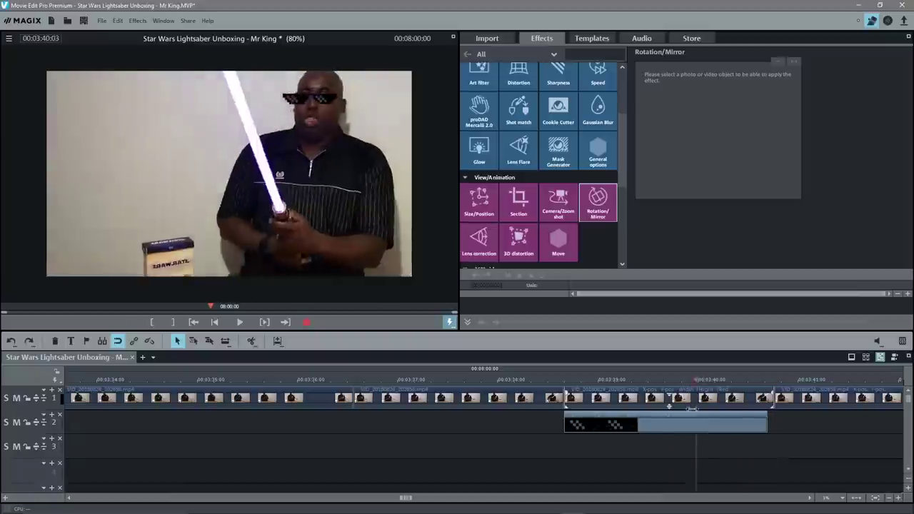
pyautogui.moveTo(805, 380); pyautogui.dragTo(347, 380)
pyautogui.click(240, 322)
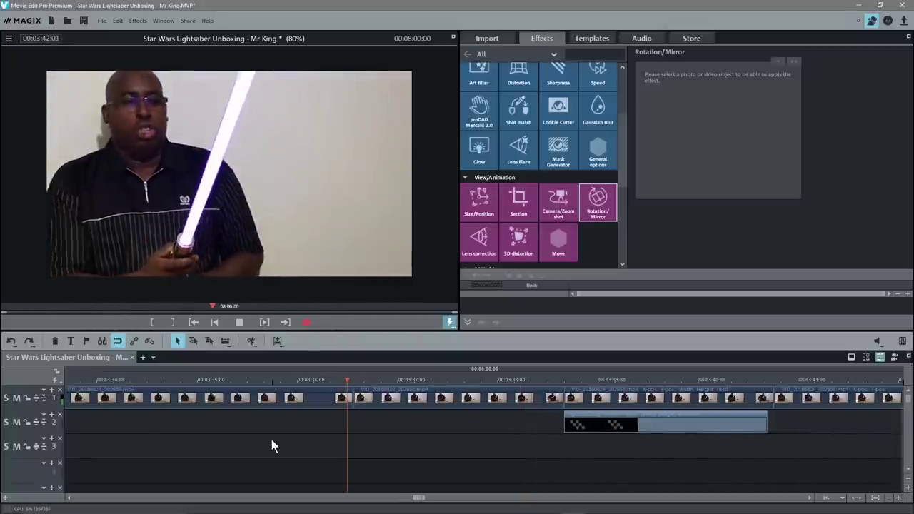
pyautogui.click(239, 327)
# Step: Review the edited movie from the 00:03:46:20 swing, and from the beginning through to 00:07:12:07
pyautogui.moveTo(205, 378); pyautogui.dragTo(298, 380)
pyautogui.rightClick(299, 381)
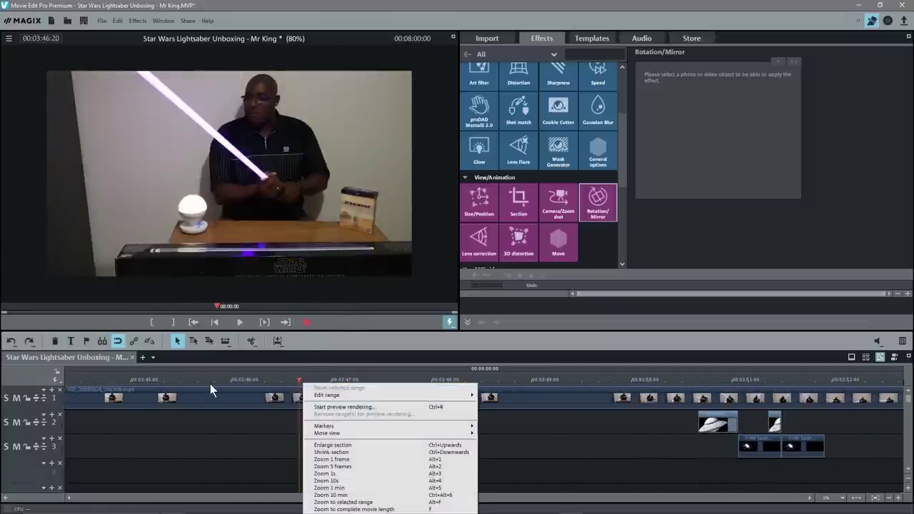
pyautogui.click(291, 375)
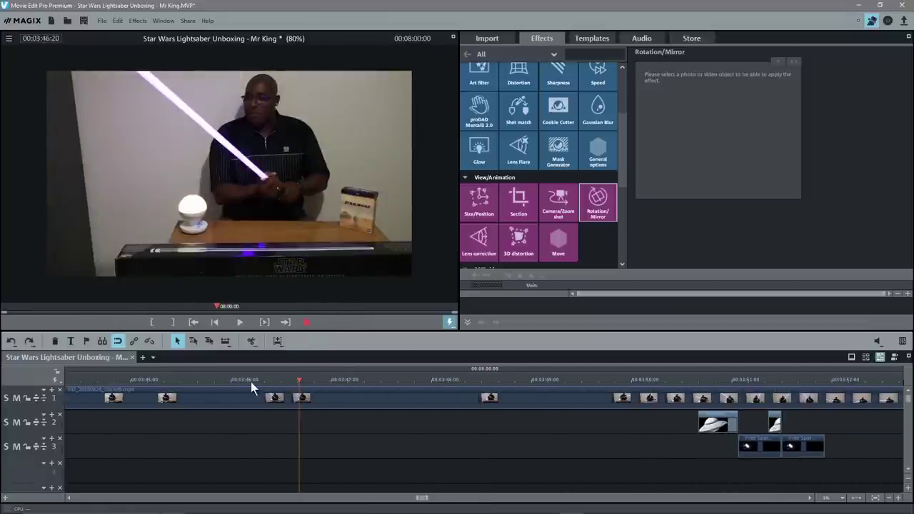
pyautogui.scroll(-5, 252, 382)
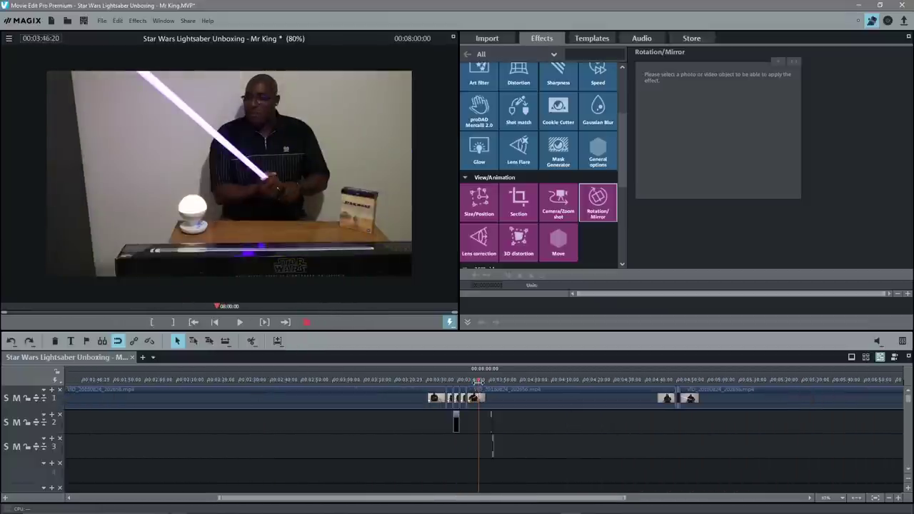
pyautogui.press('Home')
pyautogui.moveTo(71, 380); pyautogui.dragTo(95, 379)
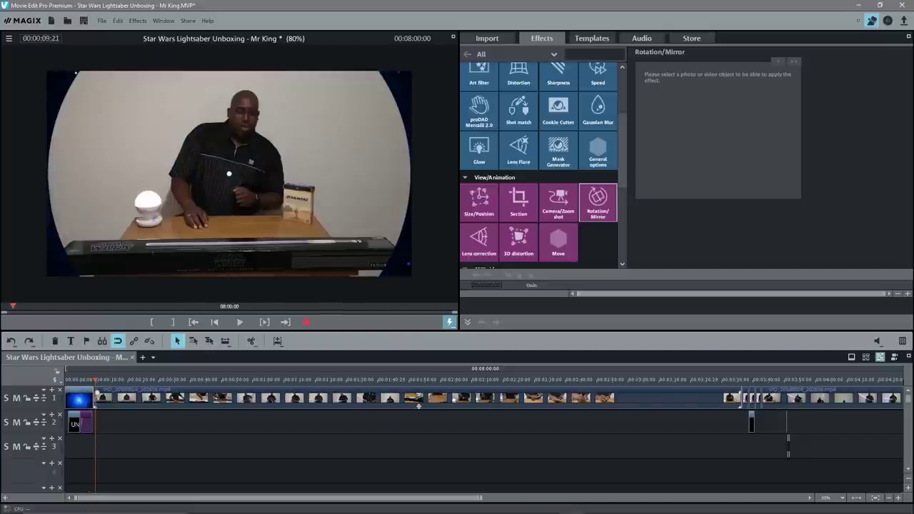
pyautogui.moveTo(95, 380); pyautogui.dragTo(865, 380)
pyautogui.hotkey('ctrl', 'Down')
pyautogui.hotkey('ctrl', 'Down')
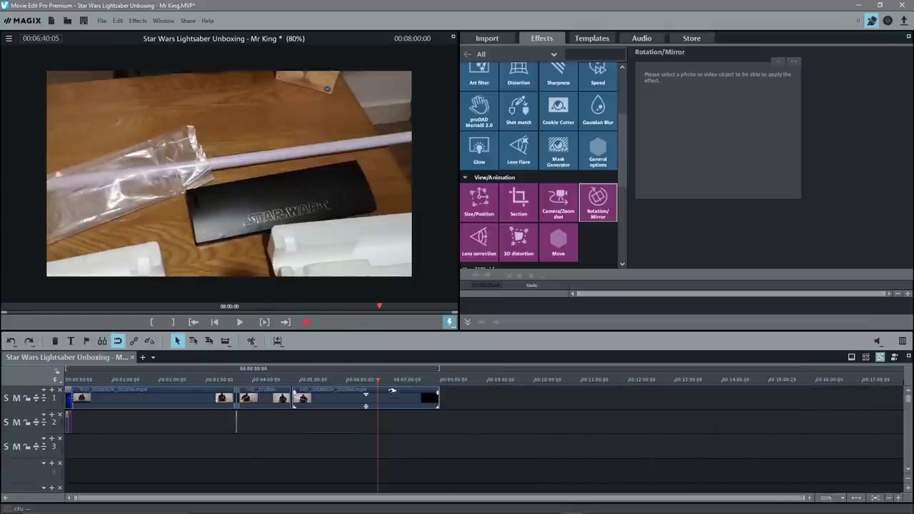
pyautogui.moveTo(381, 381); pyautogui.dragTo(405, 380)
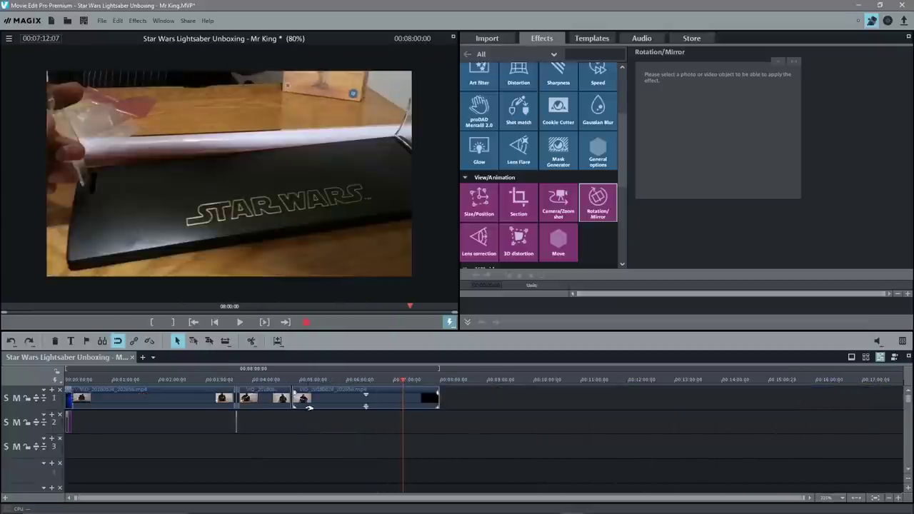
# Step: Select the last video clip on track 1 and locate its start at 00:04:51:01 beside the short zoomed clips
pyautogui.scroll(5, 308, 437)
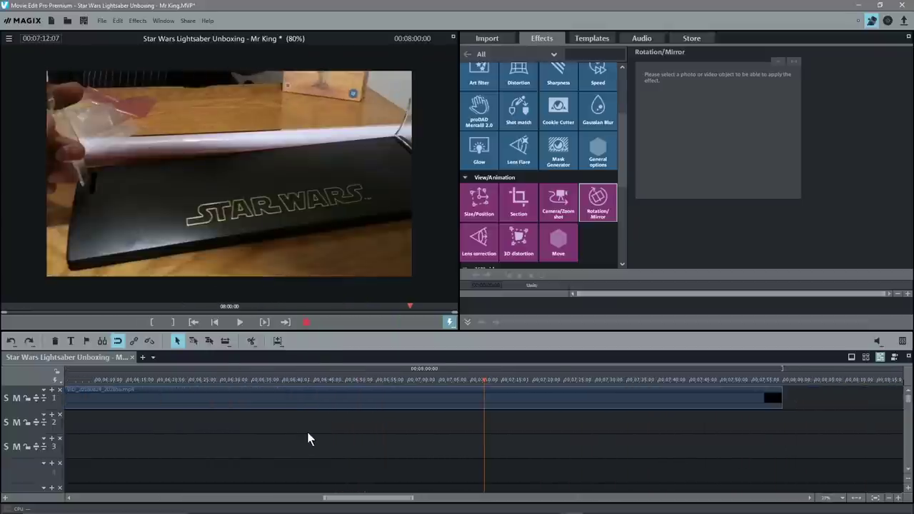
pyautogui.hscroll(-3, 308, 438)
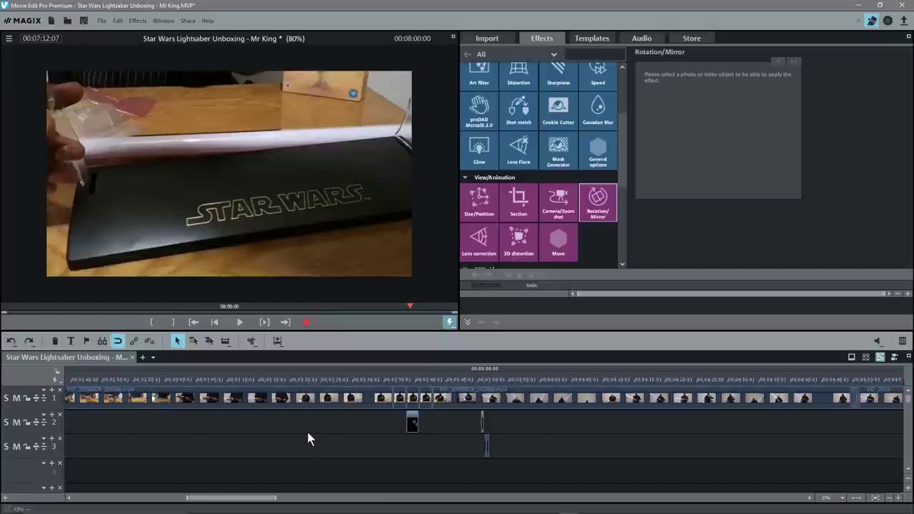
pyautogui.hscroll(-5, 308, 437)
pyautogui.scroll(-5, 307, 429)
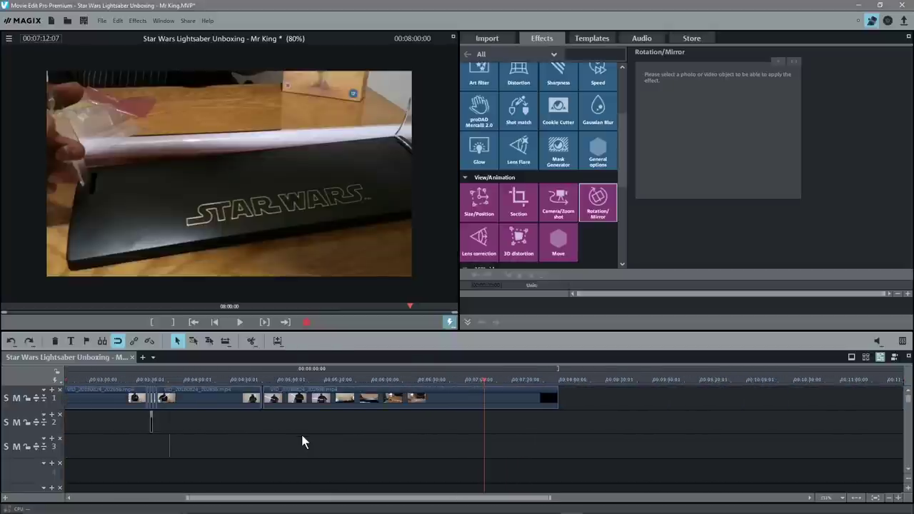
pyautogui.click(273, 402)
pyautogui.moveTo(281, 380); pyautogui.dragTo(265, 380)
pyautogui.scroll(8, 275, 449)
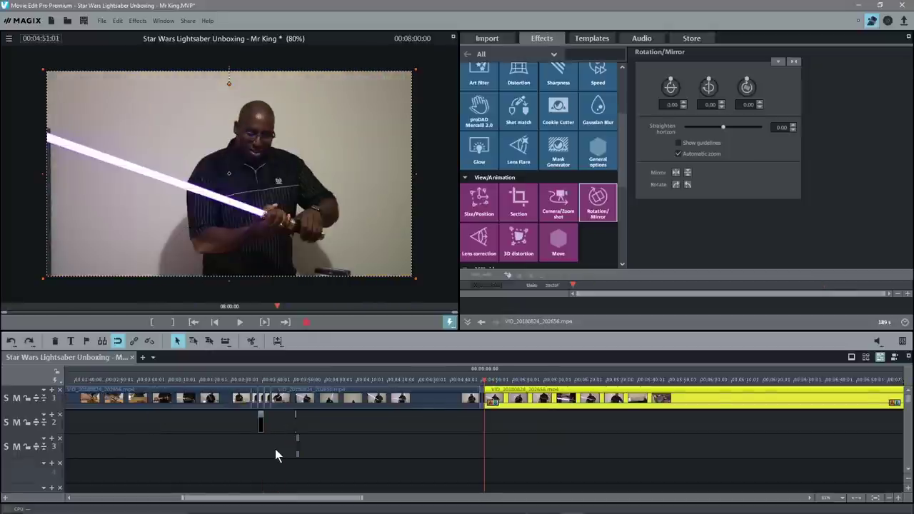
pyautogui.scroll(5, 276, 449)
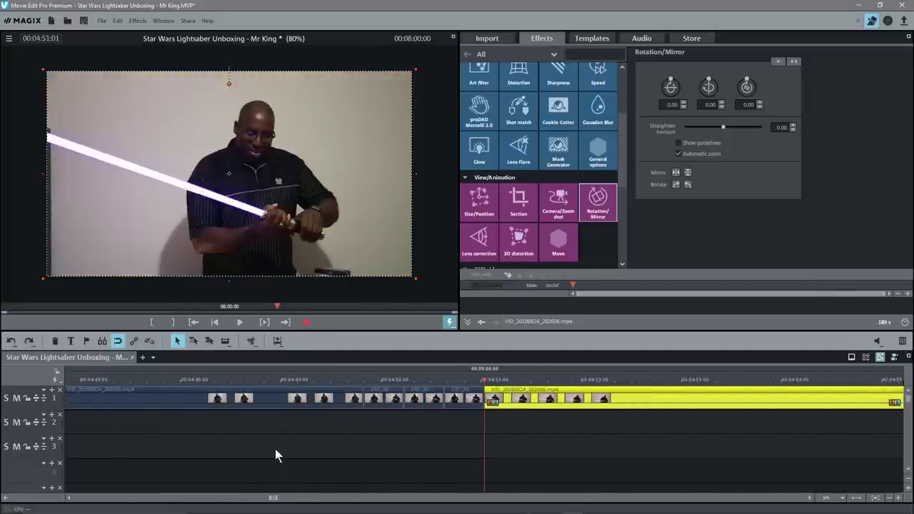
# Step: Examine the cut between the zoomed close-up and the last wide clip, from 00:04:51:06 back to 00:04:51:00
pyautogui.click(406, 451)
pyautogui.moveTo(483, 374); pyautogui.dragTo(617, 380)
pyautogui.moveTo(550, 397)
pyautogui.mouseDown()
pyautogui.moveTo(577, 398)
pyautogui.moveTo(536, 398)
pyautogui.mouseUp()
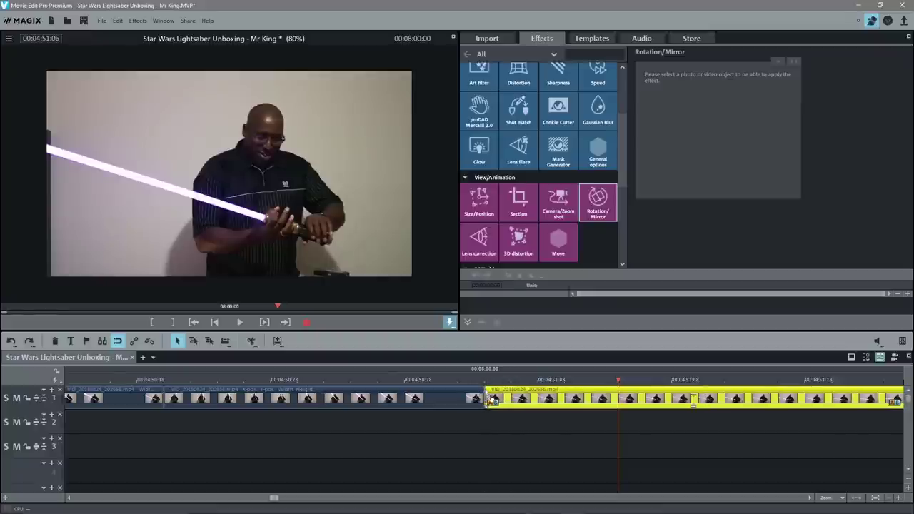
pyautogui.moveTo(616, 378); pyautogui.dragTo(458, 379)
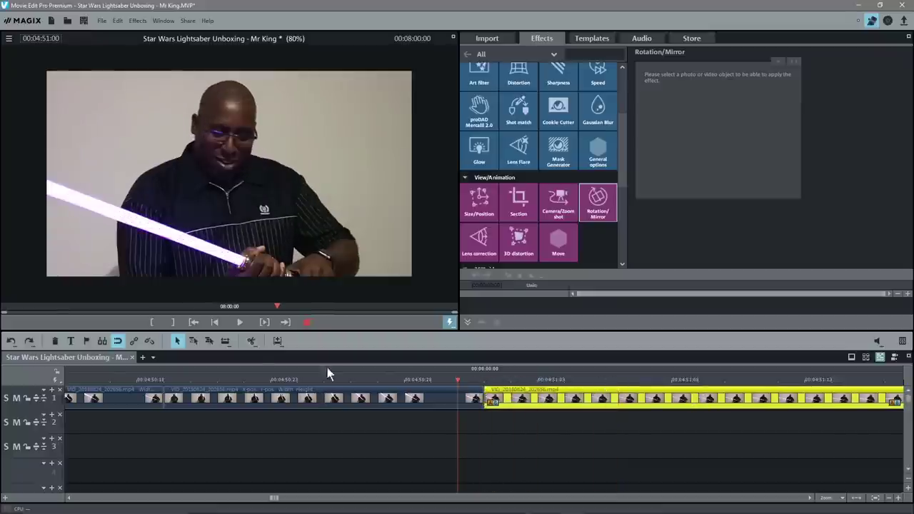
pyautogui.click(240, 319)
pyautogui.click(241, 320)
# Step: Insert VID_20180824_203653.mp4 directly after the last clip on track 1, from the project folder
pyautogui.scroll(-5, 469, 428)
pyautogui.scroll(-3, 500, 429)
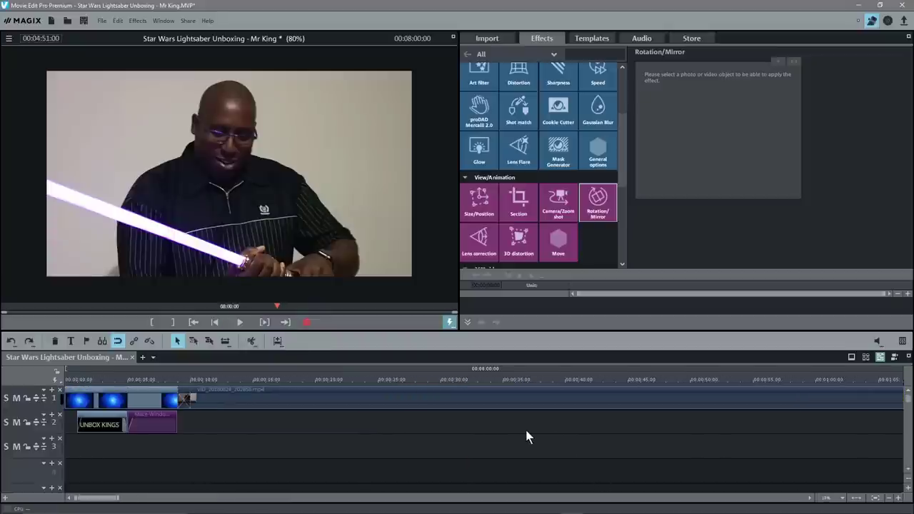
pyautogui.hscroll(10, 525, 430)
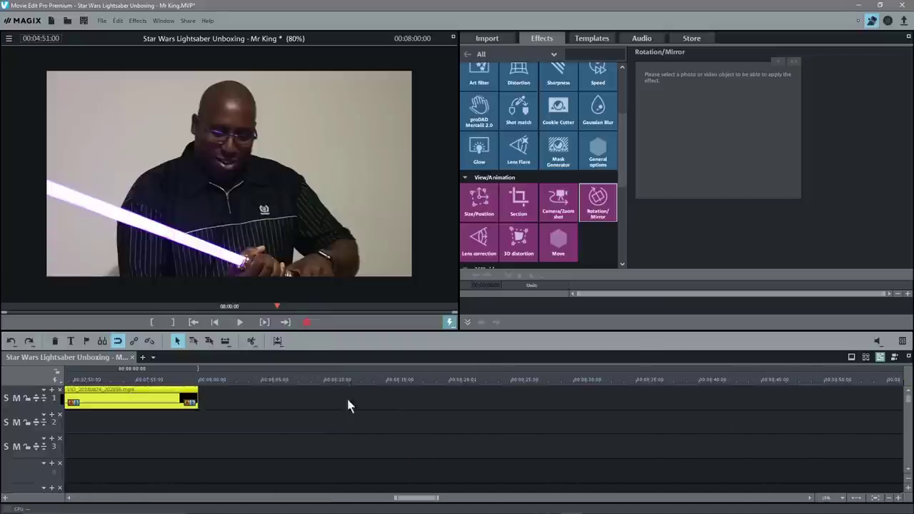
pyautogui.click(187, 379)
pyautogui.moveTo(186, 379)
pyautogui.mouseDown()
pyautogui.moveTo(201, 373)
pyautogui.moveTo(190, 372)
pyautogui.mouseUp()
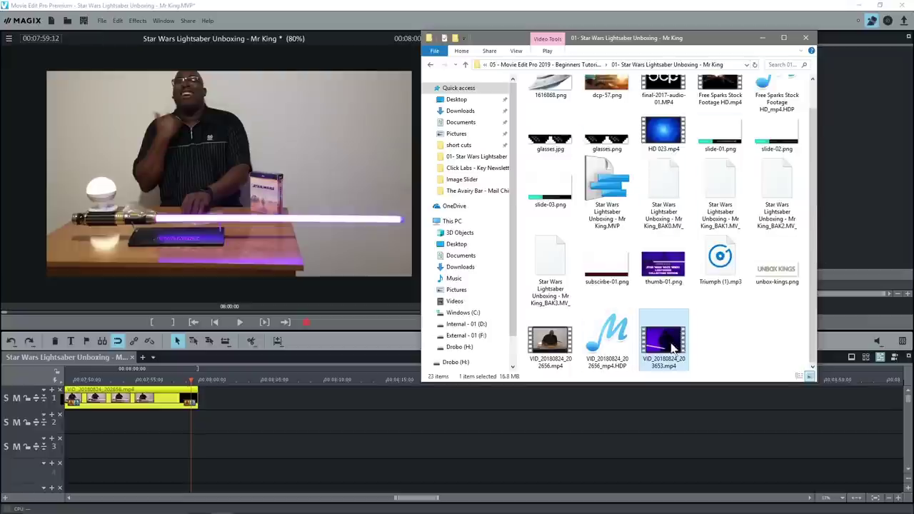
pyautogui.moveTo(666, 348); pyautogui.dragTo(239, 396)
pyautogui.moveTo(675, 32); pyautogui.dragTo(913, 61)
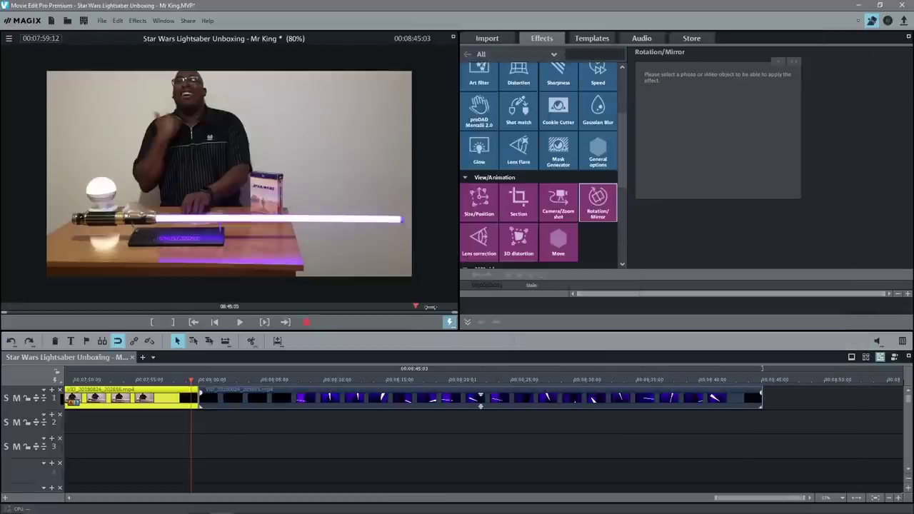
# Step: Overlap the new lightsaber clip slightly with the end of the unboxing clip to crossfade them, and play the transition
pyautogui.scroll(3, 261, 449)
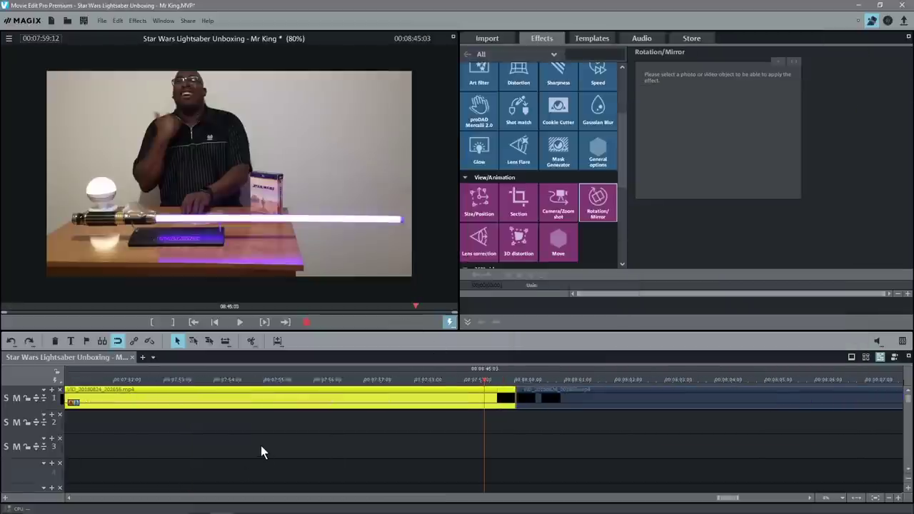
pyautogui.click(525, 403)
pyautogui.moveTo(528, 391); pyautogui.dragTo(526, 391)
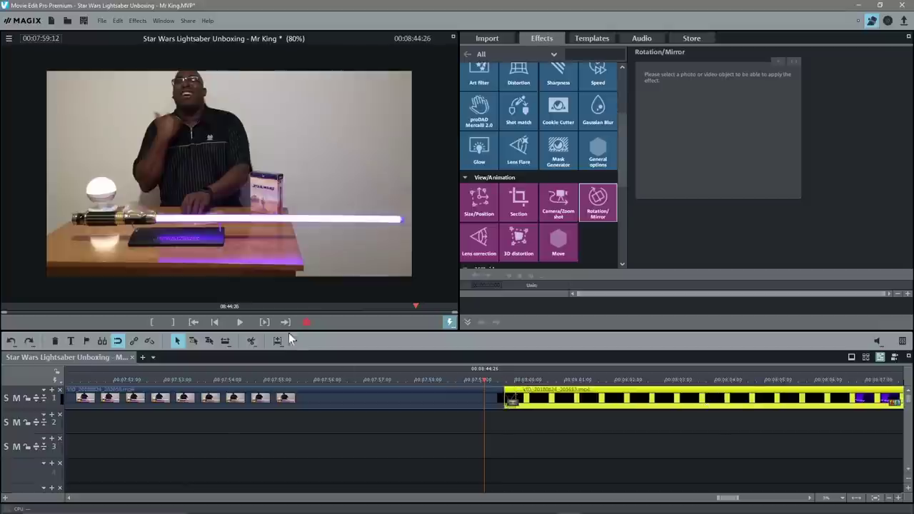
pyautogui.click(238, 322)
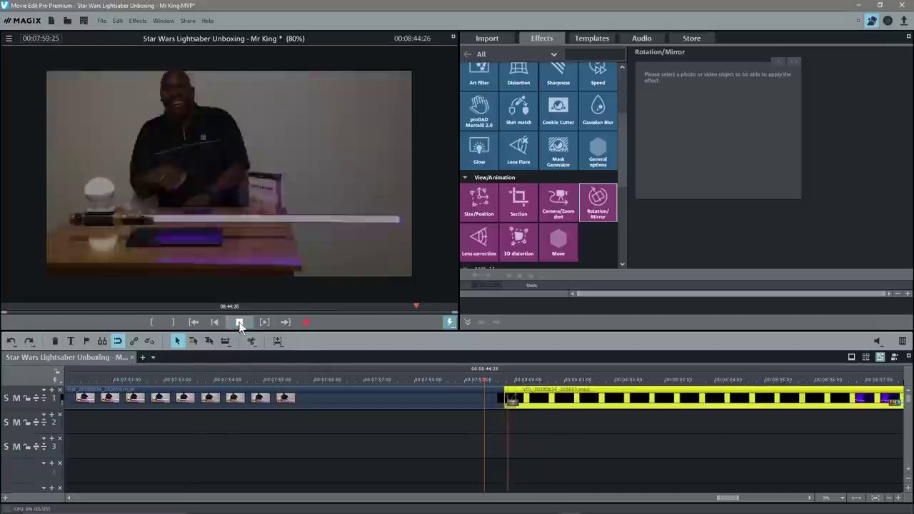
pyautogui.click(239, 323)
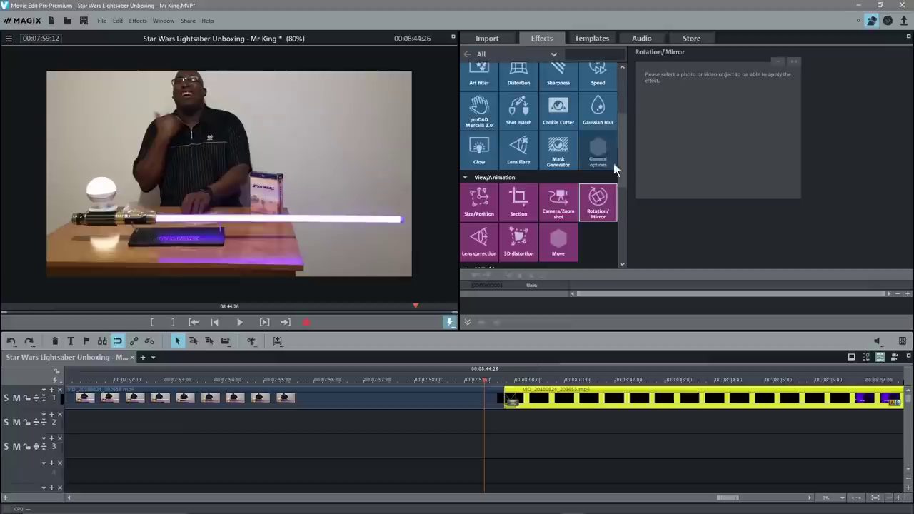
# Step: Apply the Ring growing transition between the unboxing clip and the dark lightsaber clip, and play it from 00:07:58:11
pyautogui.click(594, 39)
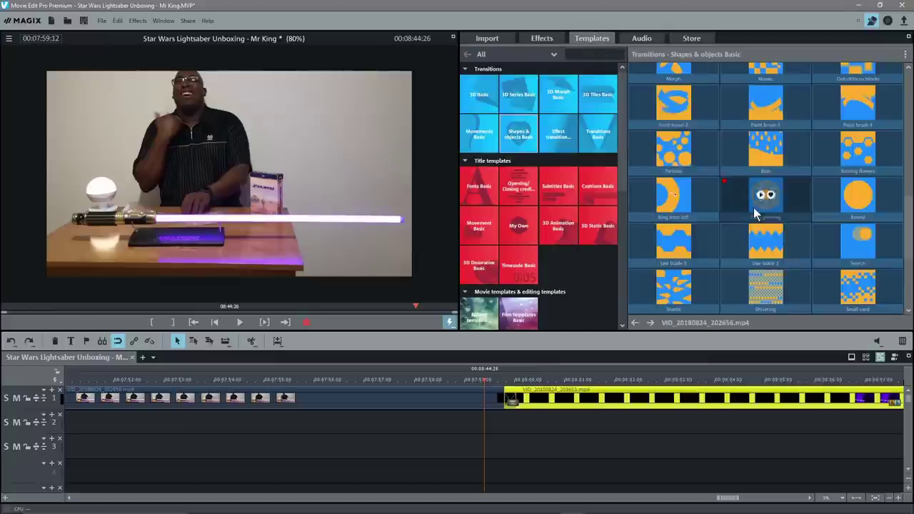
pyautogui.moveTo(745, 196); pyautogui.dragTo(509, 400)
pyautogui.click(434, 381)
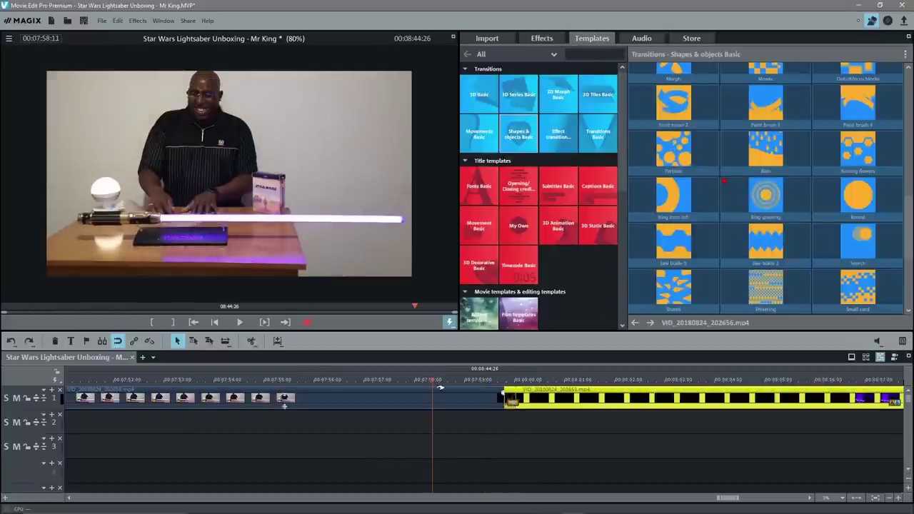
pyautogui.click(240, 322)
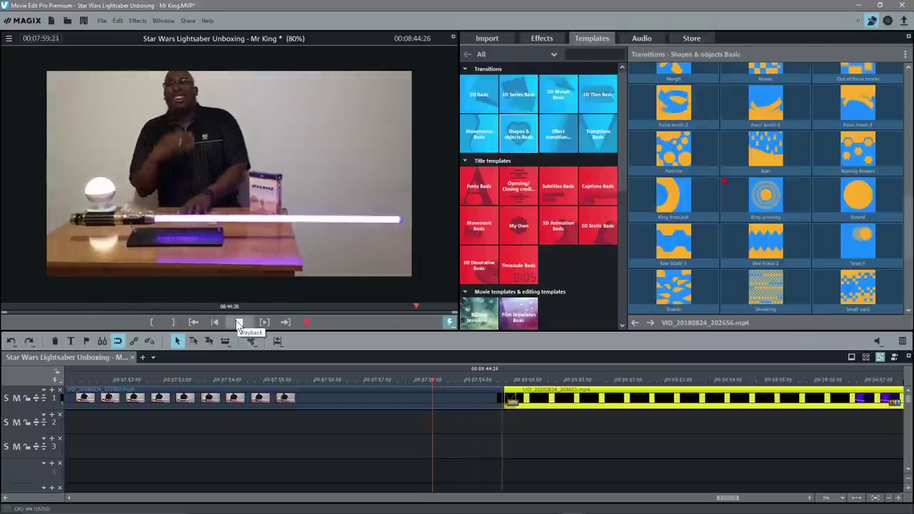
pyautogui.click(237, 322)
# Step: Lengthen the Ring growing transition by overlapping the dark lightsaber clip further with the unboxing clip, and play the result
pyautogui.moveTo(558, 391); pyautogui.dragTo(549, 391)
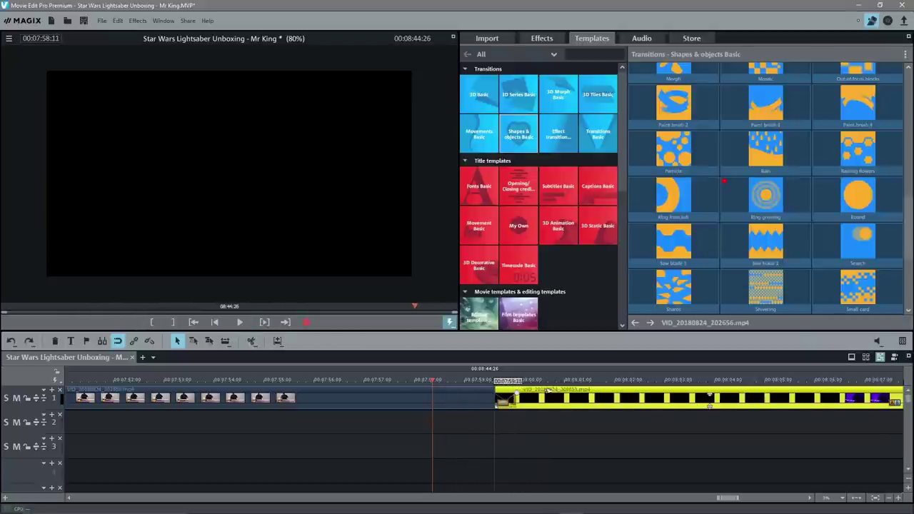
pyautogui.click(241, 321)
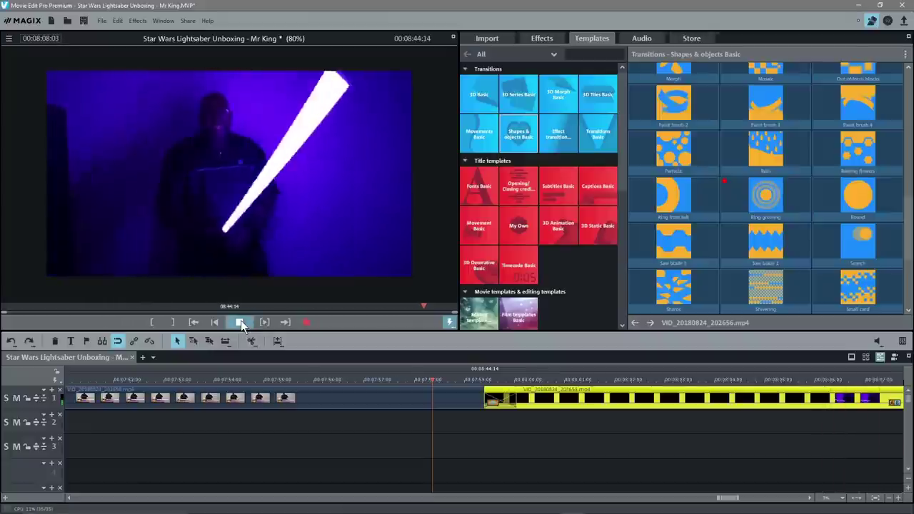
pyautogui.click(241, 323)
# Step: Move the playhead just past the movie's end, to 00:08:44:19, and save the project
pyautogui.moveTo(432, 379); pyautogui.dragTo(913, 365)
pyautogui.moveTo(778, 369); pyautogui.dragTo(568, 338)
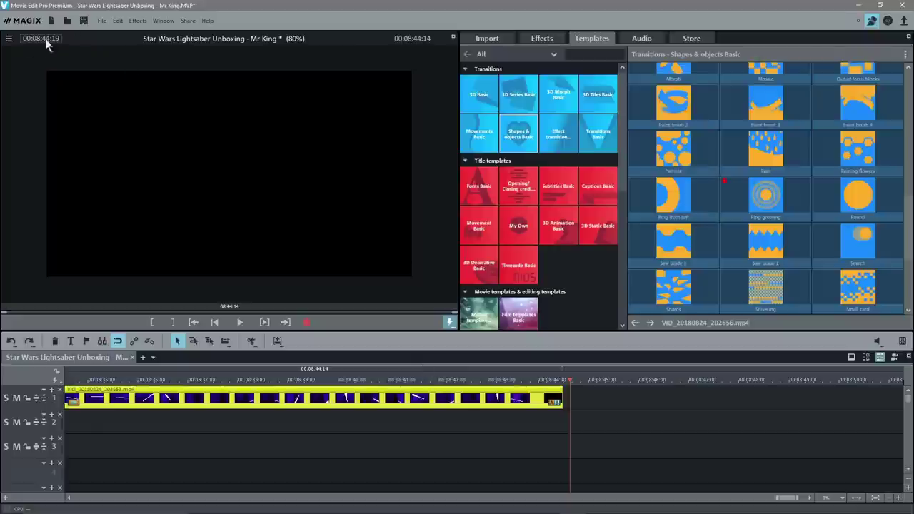
pyautogui.click(84, 20)
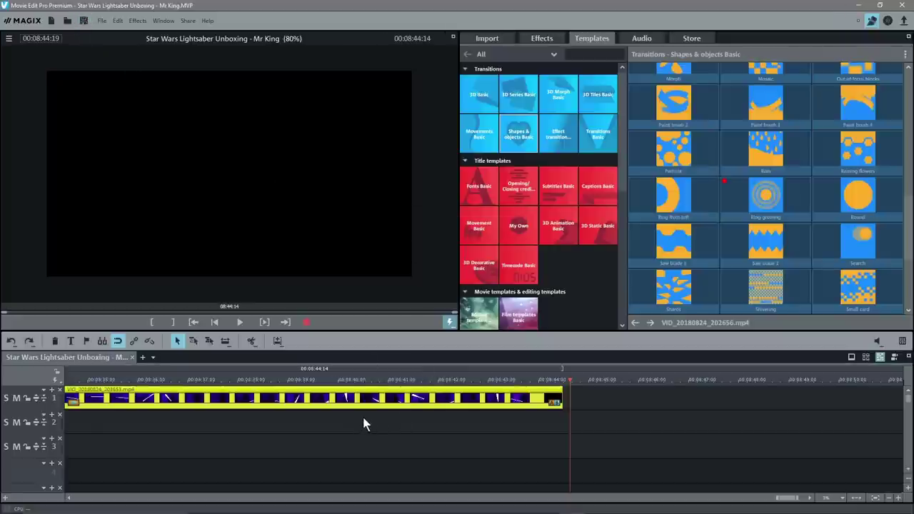
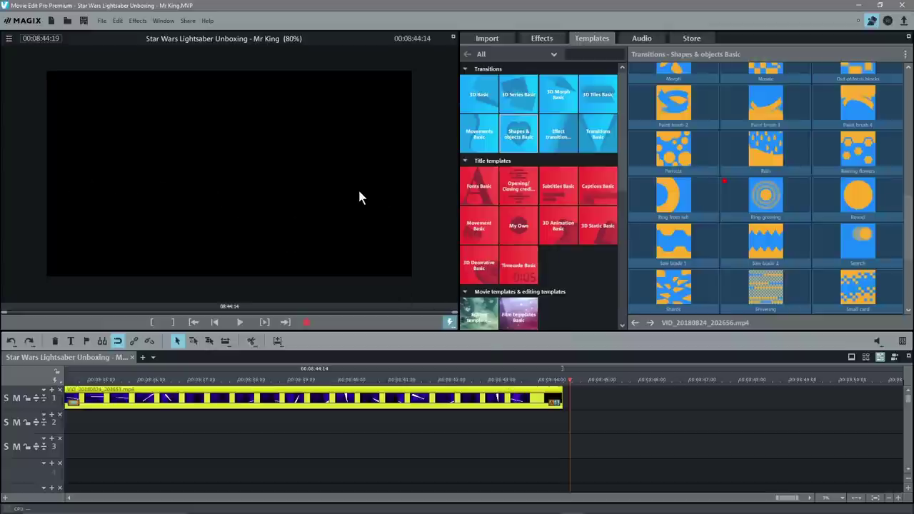
# Step: Insert the HD 023.mp4 background video on track 1 directly after the dark lightsaber clip
pyautogui.moveTo(913, 88); pyautogui.dragTo(824, 52)
pyautogui.click(836, 149)
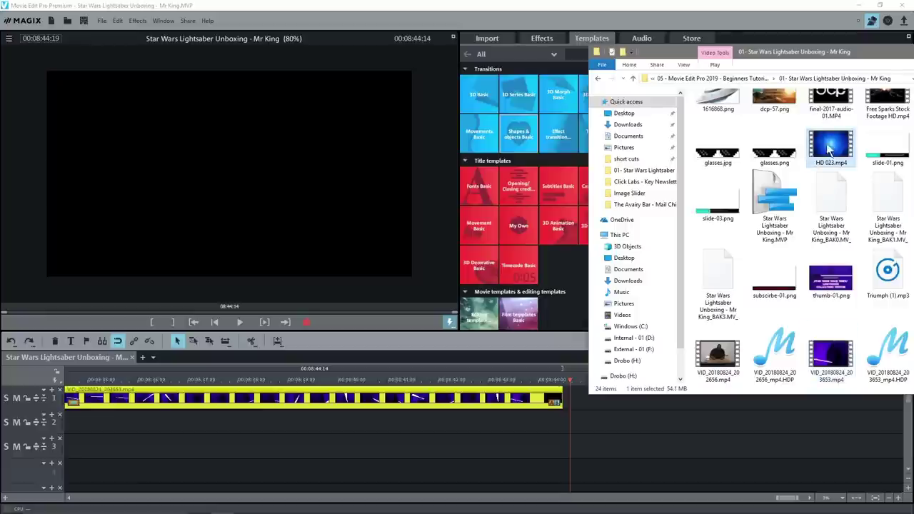
pyautogui.moveTo(826, 151); pyautogui.dragTo(616, 421)
pyautogui.moveTo(679, 53); pyautogui.dragTo(913, 169)
pyautogui.moveTo(670, 429); pyautogui.dragTo(597, 418)
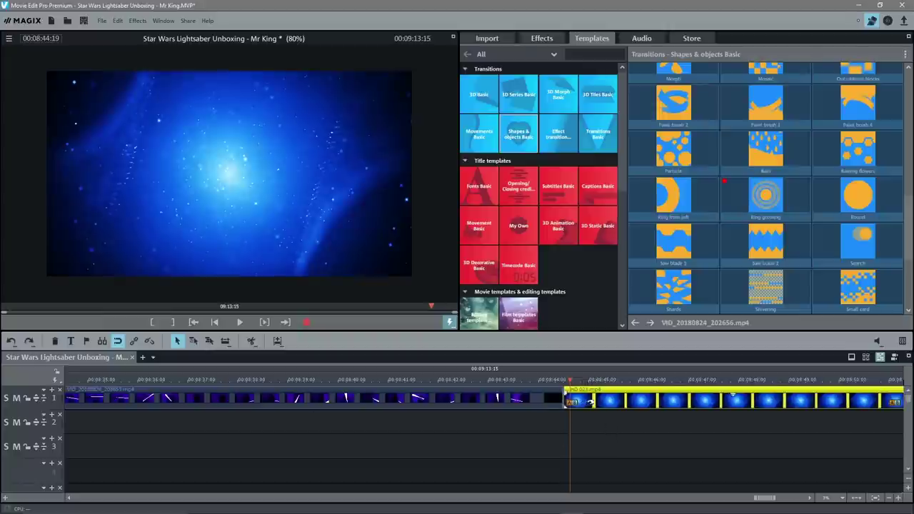
# Step: Split the HD 023.mp4 clip at 00:09:04:16 and delete the part after the cut
pyautogui.click(563, 379)
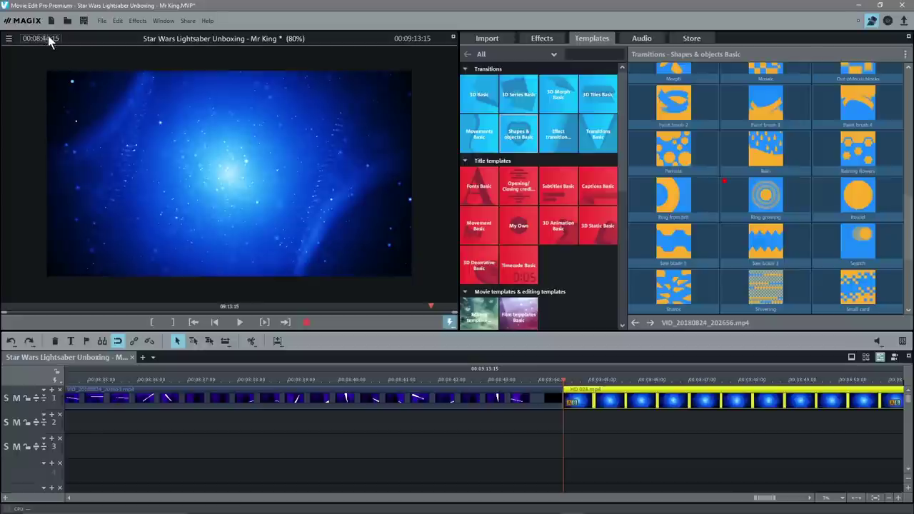
pyautogui.moveTo(572, 376); pyautogui.dragTo(496, 376)
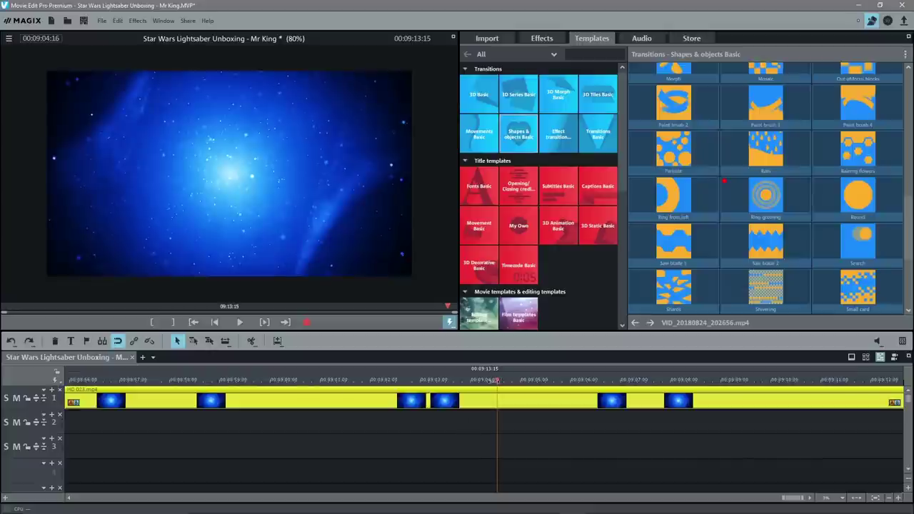
pyautogui.click(250, 342)
pyautogui.press('Delete')
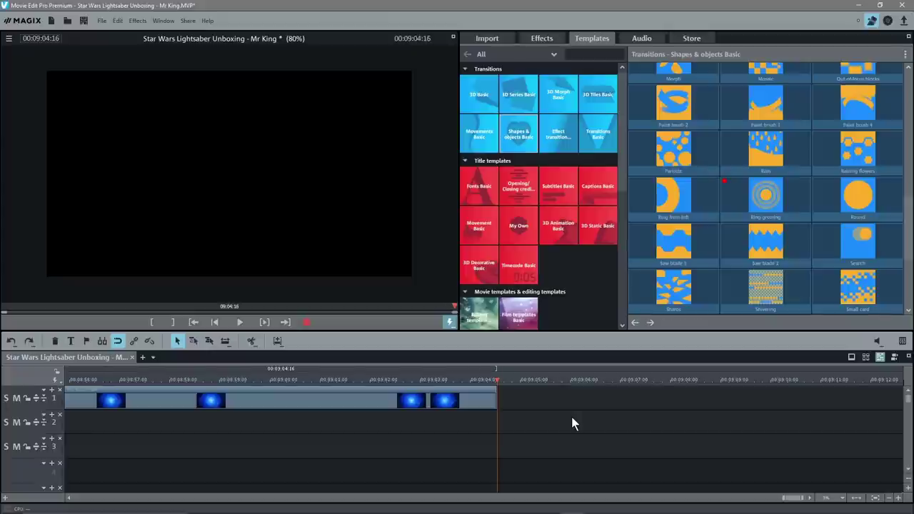
# Step: Place unbox-kings.png on track 2 near the start of the closing HD 023.mp4 background clip
pyautogui.moveTo(496, 382); pyautogui.dragTo(252, 443)
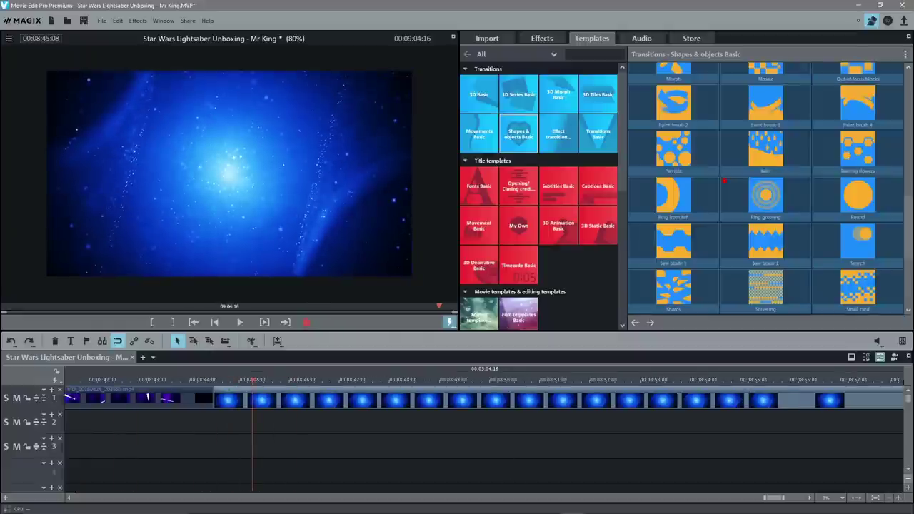
pyautogui.moveTo(913, 86); pyautogui.dragTo(636, 57)
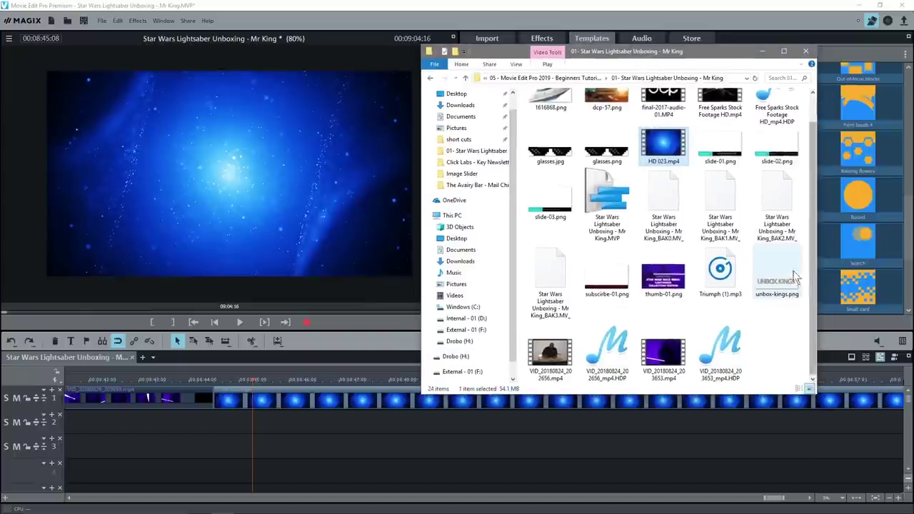
pyautogui.moveTo(776, 283); pyautogui.dragTo(261, 426)
pyautogui.moveTo(607, 51); pyautogui.dragTo(913, 100)
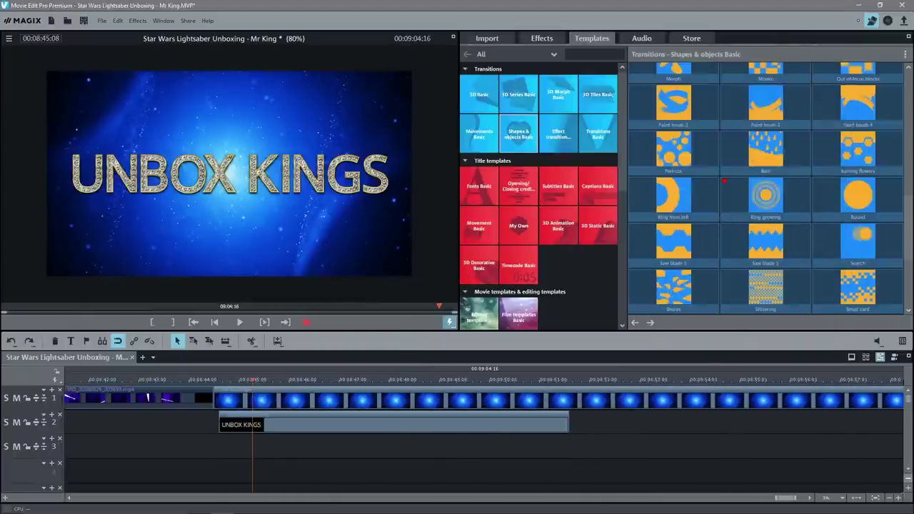
# Step: Set the display duration of the unbox-kings.png image to 3 seconds
pyautogui.click(492, 427)
pyautogui.rightClick(493, 429)
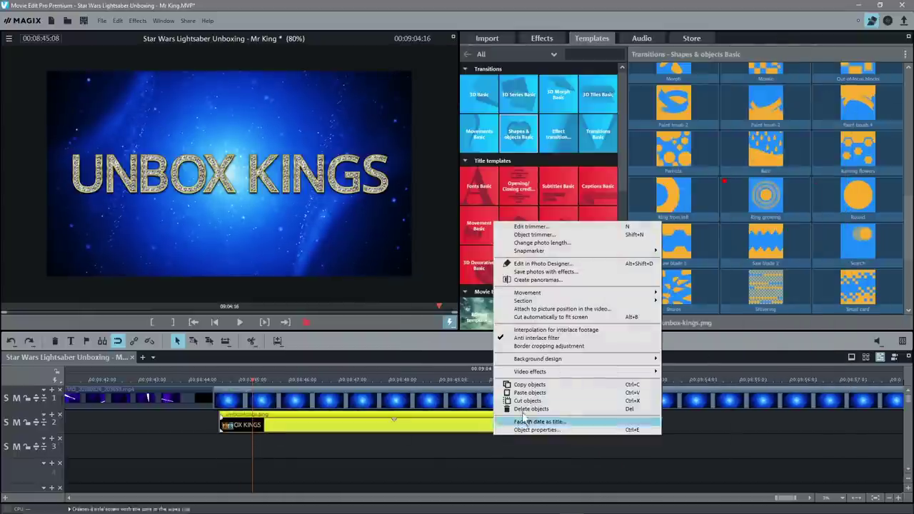
pyautogui.click(542, 243)
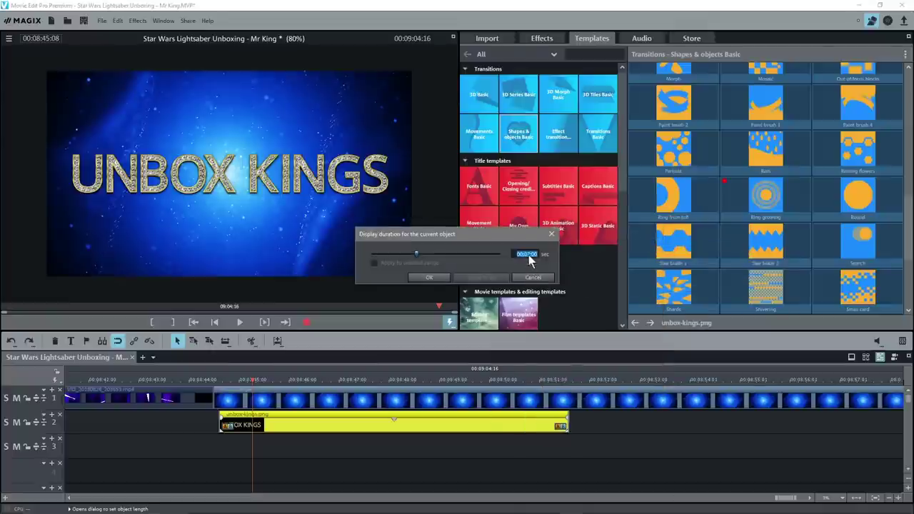
pyautogui.write('3')
pyautogui.click(430, 277)
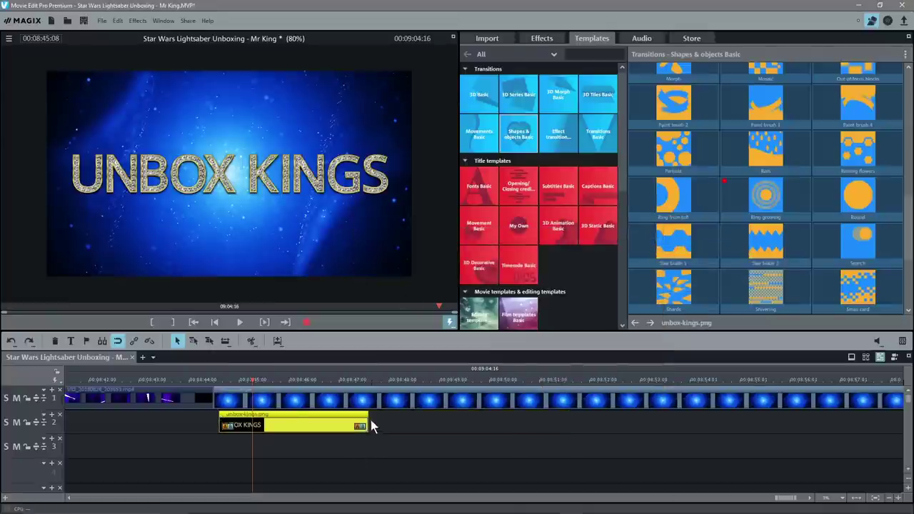
# Step: Add a short fade-in and fade-out to the unbox-kings.png image on track 2
pyautogui.scroll(3, 364, 421)
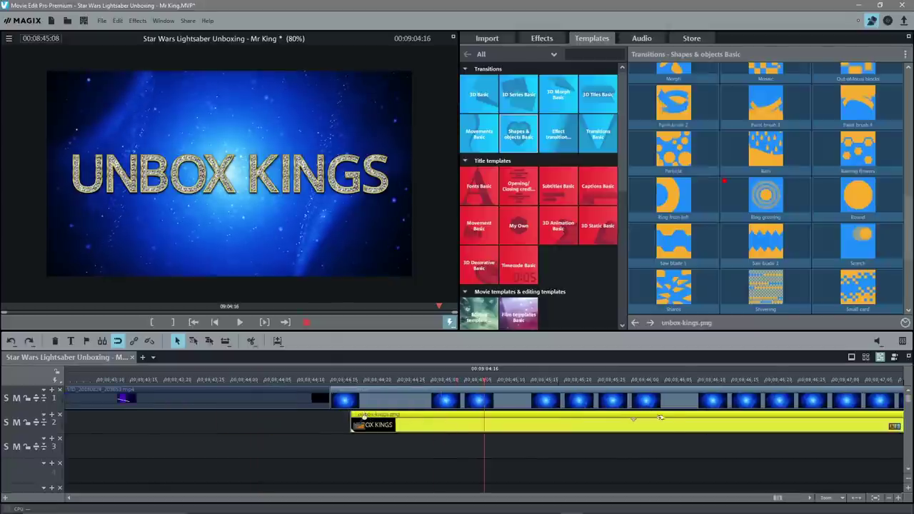
pyautogui.click(810, 498)
pyautogui.click(810, 498)
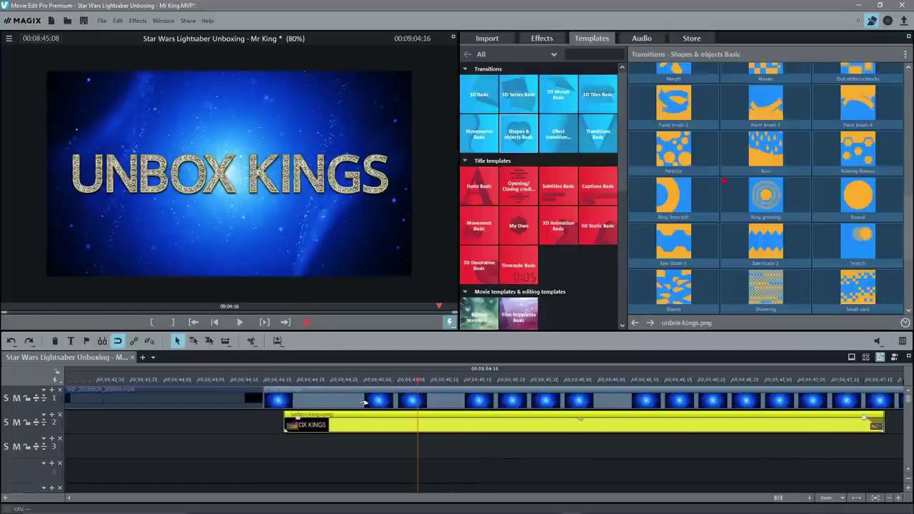
# Step: Play the cut from the dark lightsaber clip into the UNBOX KINGS title, starting at 00:08:44:11 and again at 00:08:44:02
pyautogui.click(238, 380)
pyautogui.click(242, 322)
pyautogui.click(244, 319)
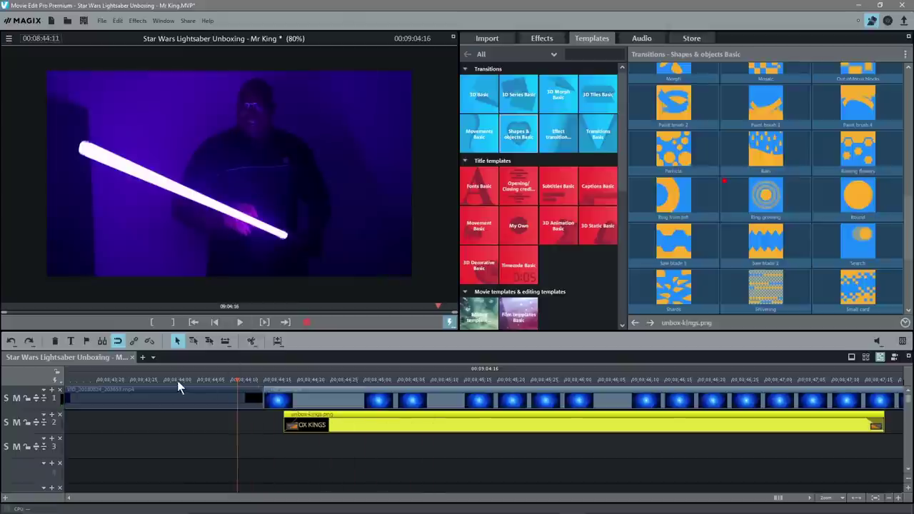
pyautogui.click(177, 380)
pyautogui.click(239, 323)
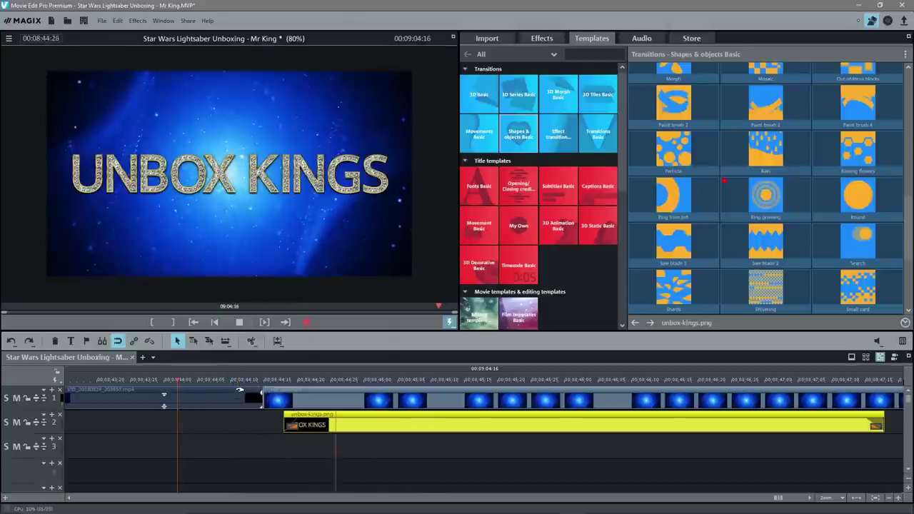
pyautogui.click(235, 321)
pyautogui.click(232, 322)
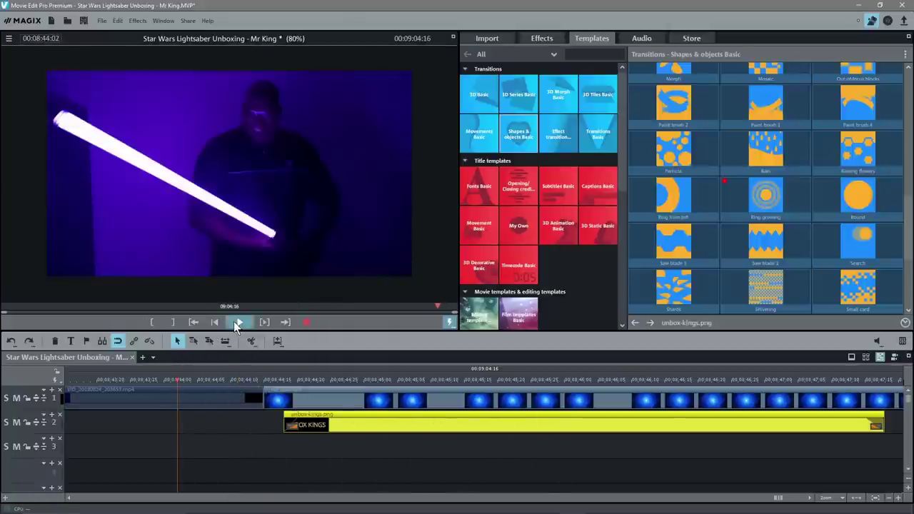
pyautogui.click(233, 321)
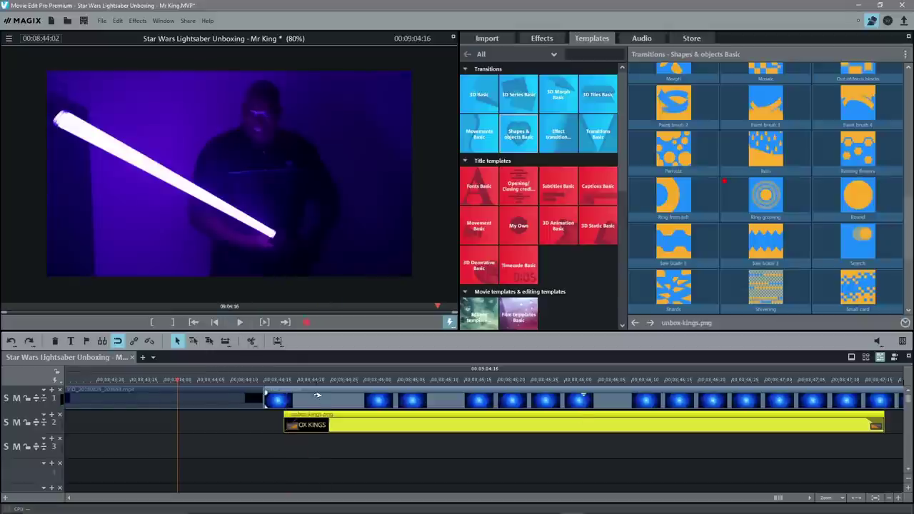
# Step: Overlap the start of the closing HD 023.mp4 clip with the dark lightsaber clip to crossfade them, and play the transition
pyautogui.moveTo(332, 398); pyautogui.dragTo(297, 397)
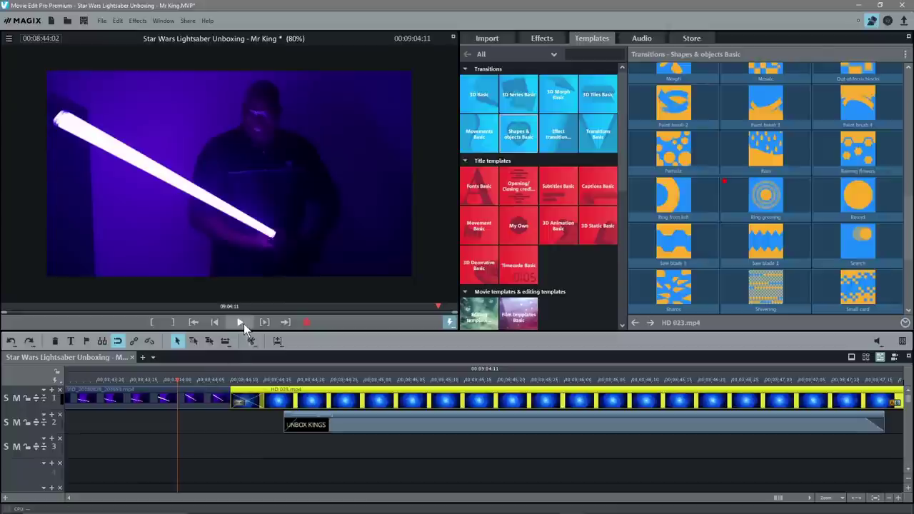
pyautogui.click(243, 324)
pyautogui.click(244, 324)
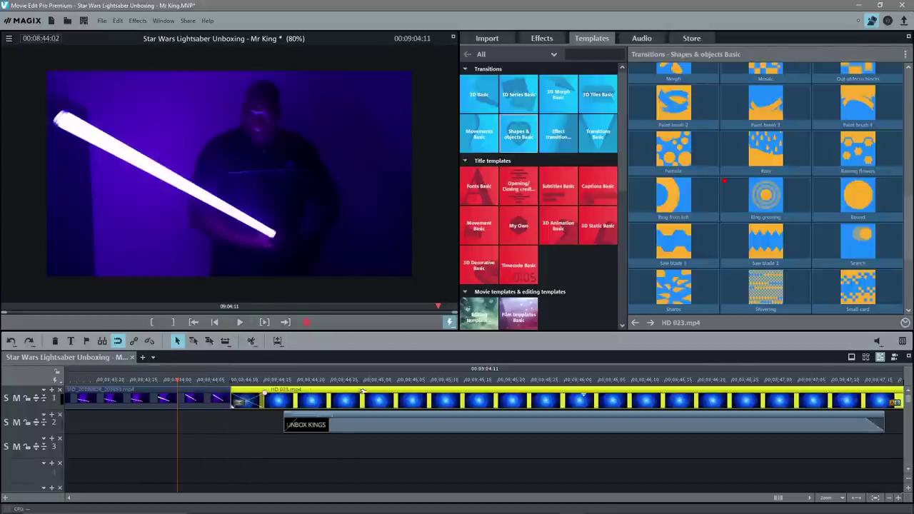
# Step: Lengthen the crossfade into HD 023.mp4 by shifting the clip earlier until the movie ends at 09:04:00, playing the transition between shifts
pyautogui.moveTo(360, 392); pyautogui.dragTo(334, 391)
pyautogui.click(238, 323)
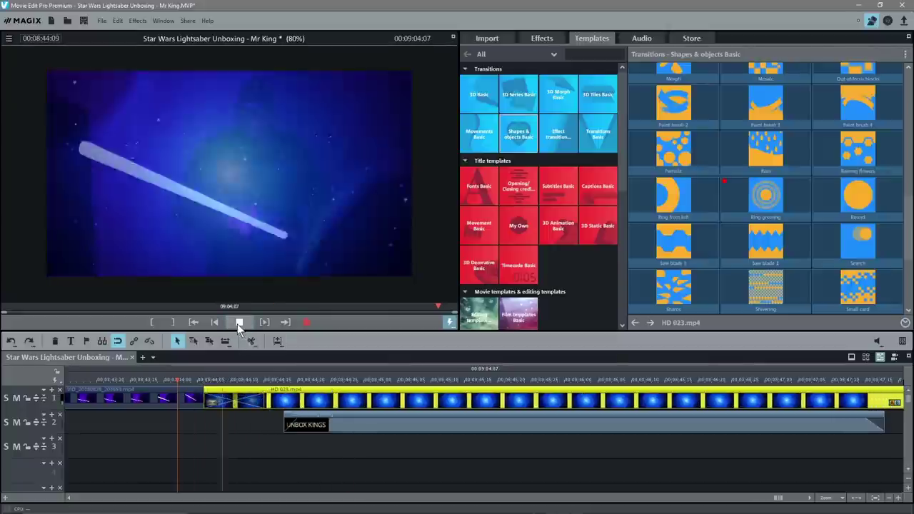
pyautogui.click(238, 324)
pyautogui.moveTo(329, 391); pyautogui.dragTo(296, 392)
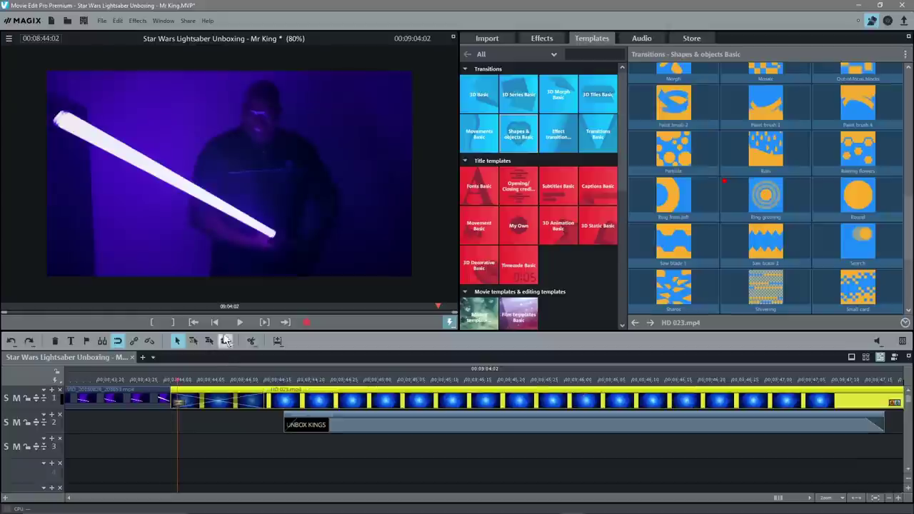
pyautogui.click(110, 376)
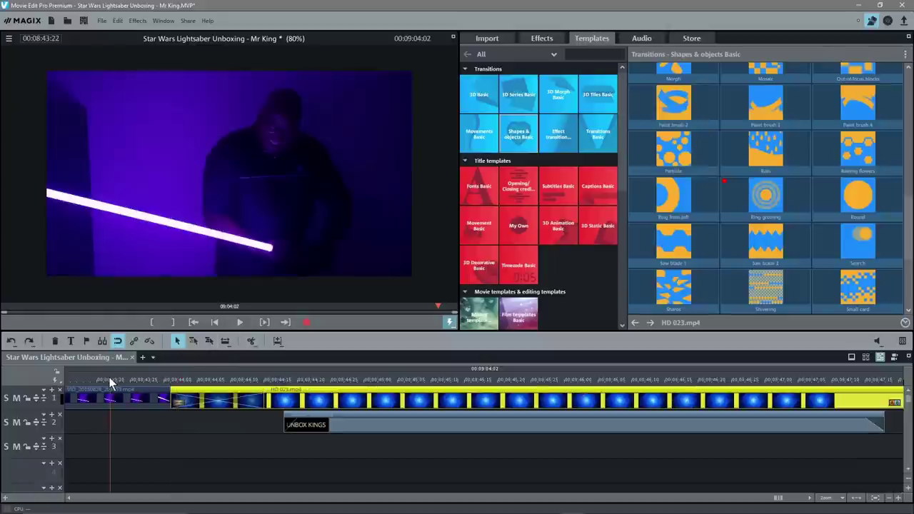
pyautogui.click(237, 323)
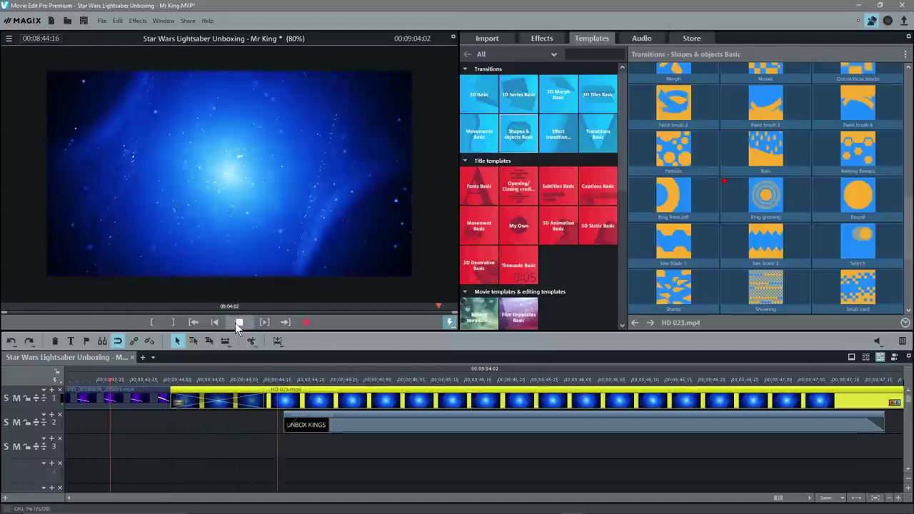
pyautogui.click(237, 323)
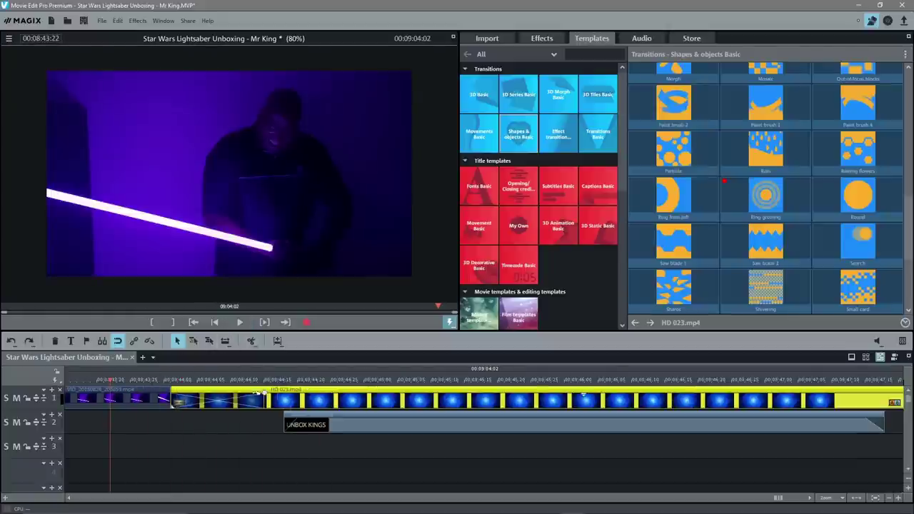
pyautogui.moveTo(306, 397); pyautogui.dragTo(293, 396)
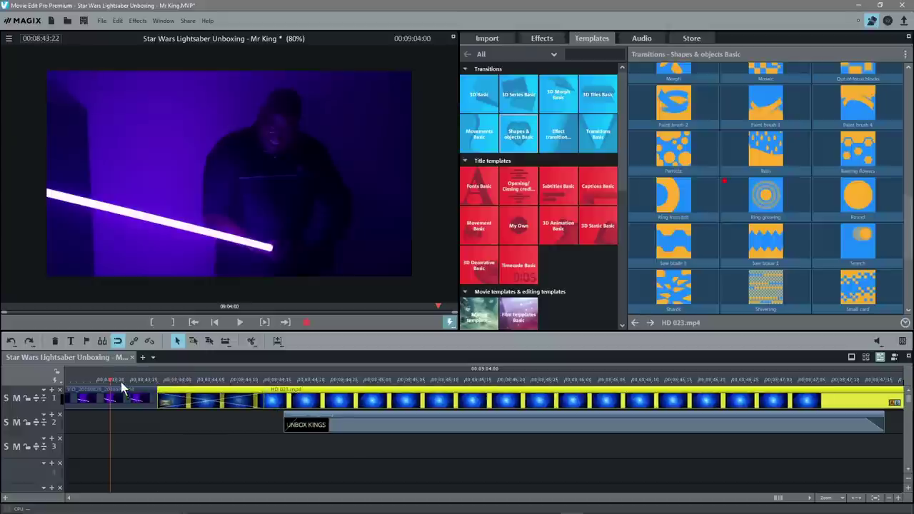
pyautogui.click(235, 322)
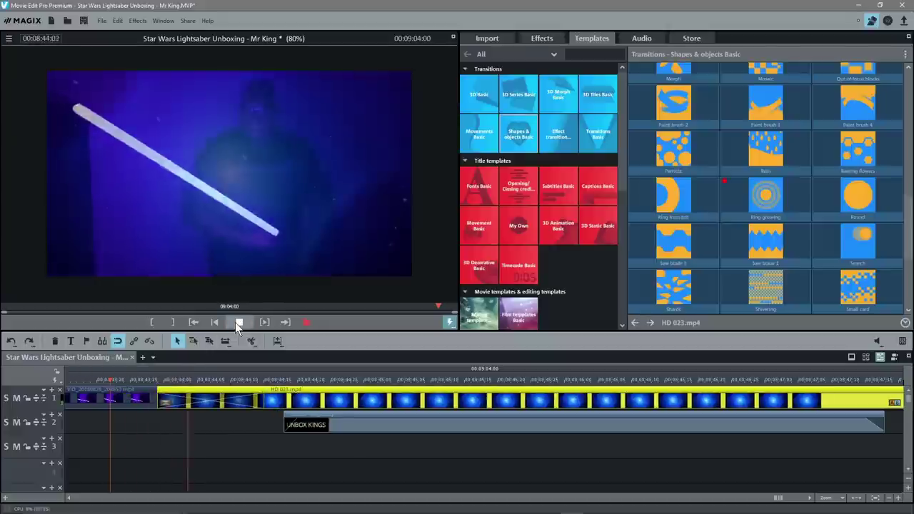
pyautogui.click(240, 322)
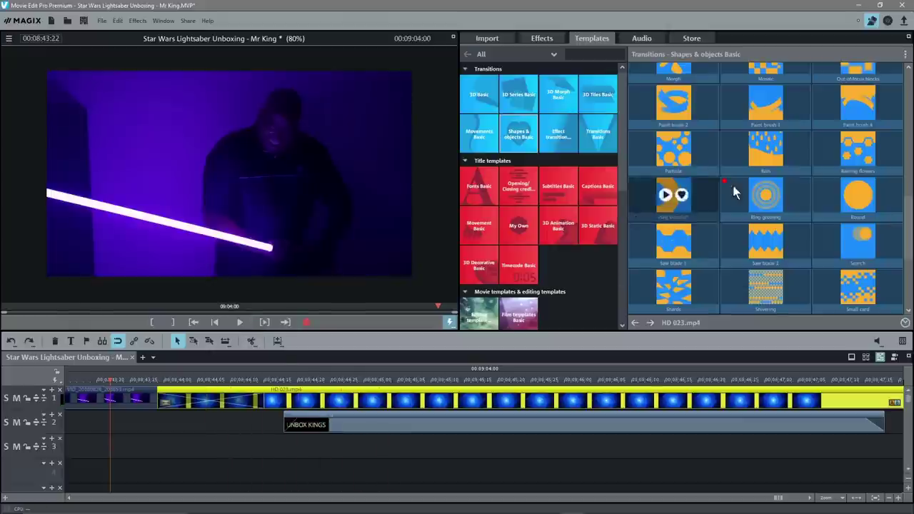
# Step: Apply the Ring growing transition to the overlap between the dark lightsaber clip and HD 023.mp4, and play it
pyautogui.moveTo(730, 196); pyautogui.dragTo(196, 405)
pyautogui.click(239, 322)
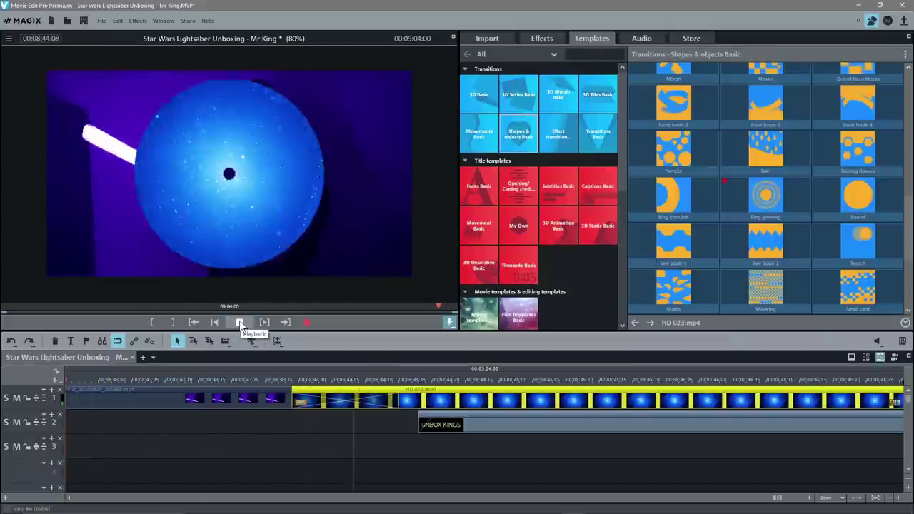
pyautogui.click(240, 322)
# Step: Move unbox-kings.png on track 2 to start where the transition ends, and play the ending from 00:08:43:00
pyautogui.moveTo(432, 417); pyautogui.dragTo(411, 417)
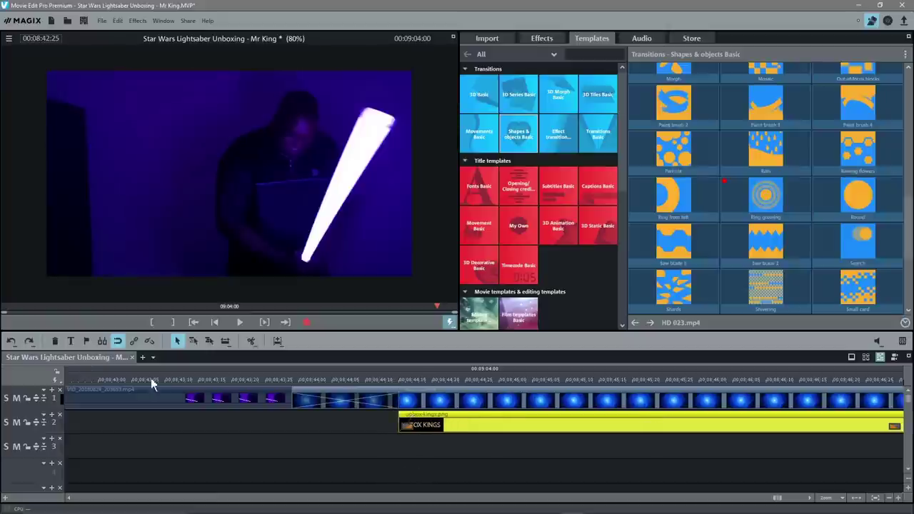
pyautogui.click(105, 381)
pyautogui.click(238, 322)
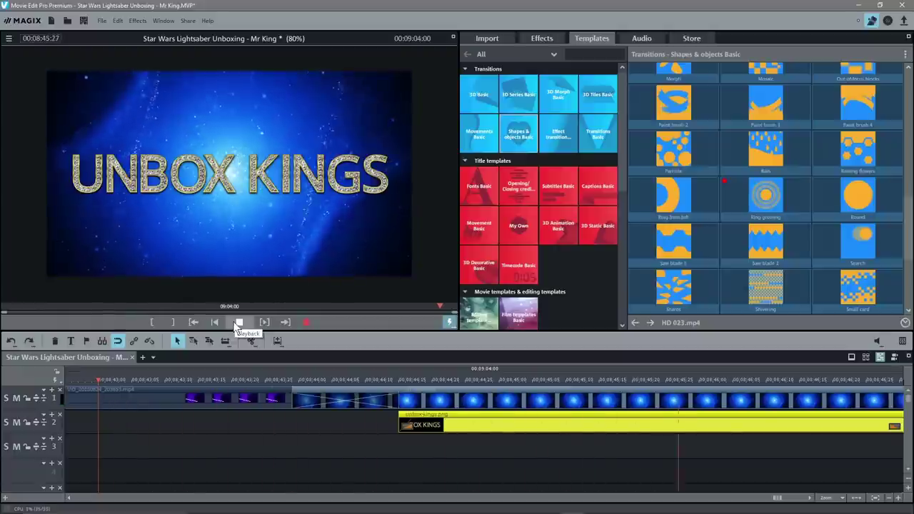
pyautogui.click(239, 322)
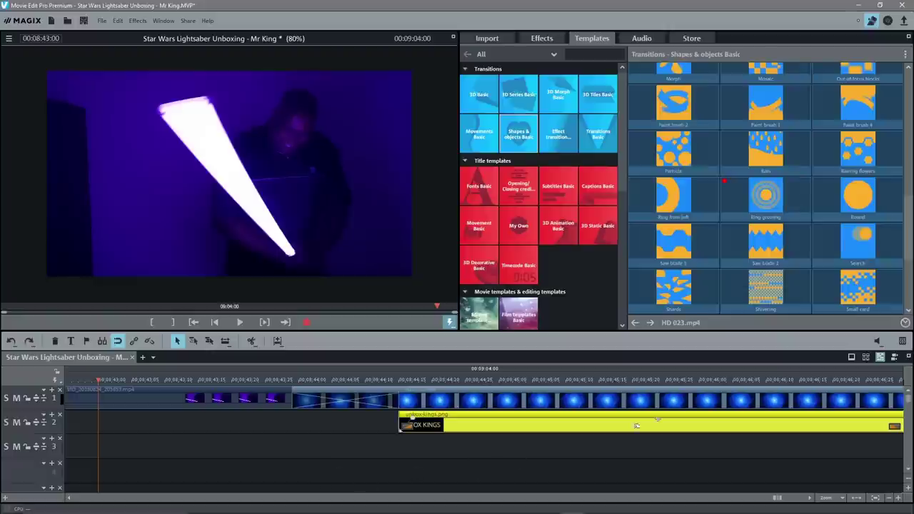
# Step: Check the closing HD 023.mp4 clip up to 00:09:03:03 near the movie's end, and save the project
pyautogui.click(809, 498)
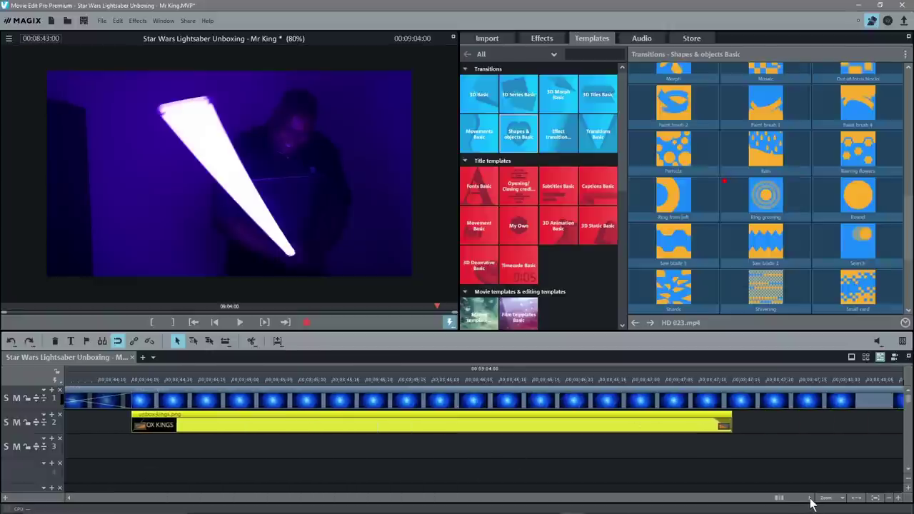
pyautogui.moveTo(811, 504); pyautogui.dragTo(810, 505)
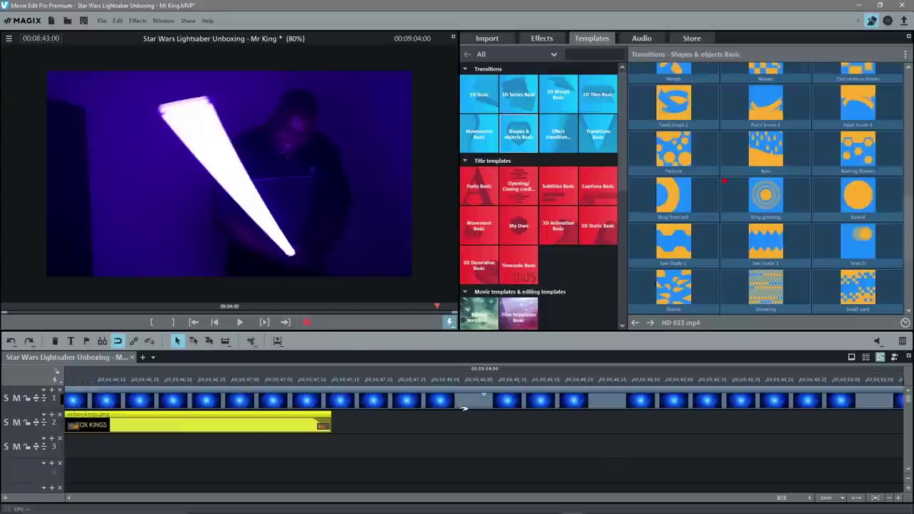
pyautogui.moveTo(363, 384); pyautogui.dragTo(599, 386)
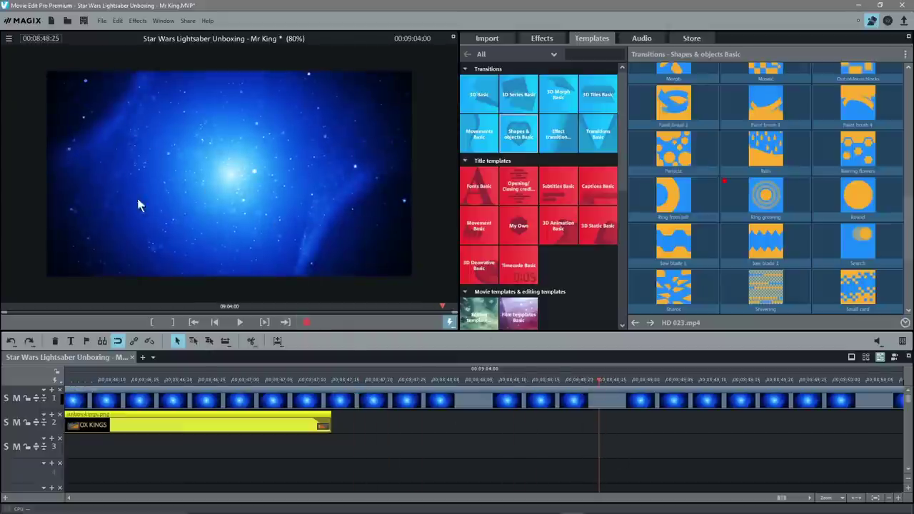
pyautogui.moveTo(599, 381); pyautogui.dragTo(618, 318)
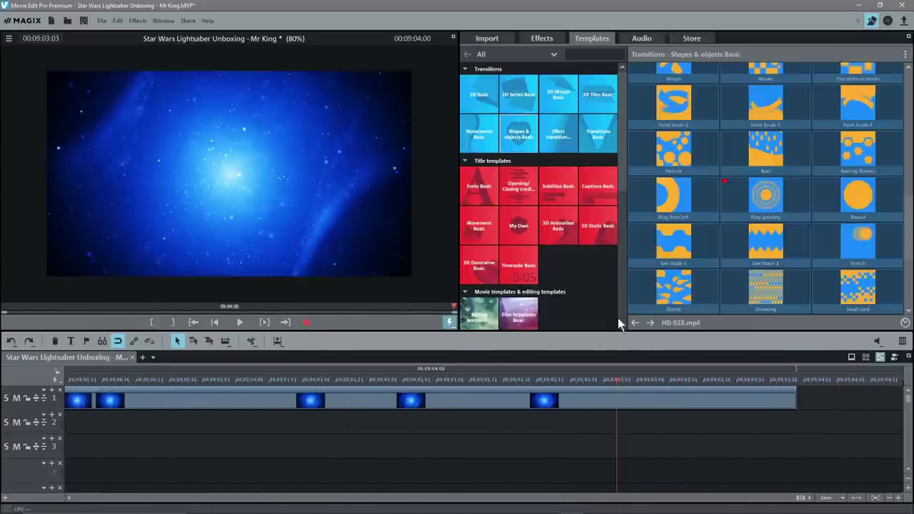
pyautogui.hotkey('ctrl', 's')
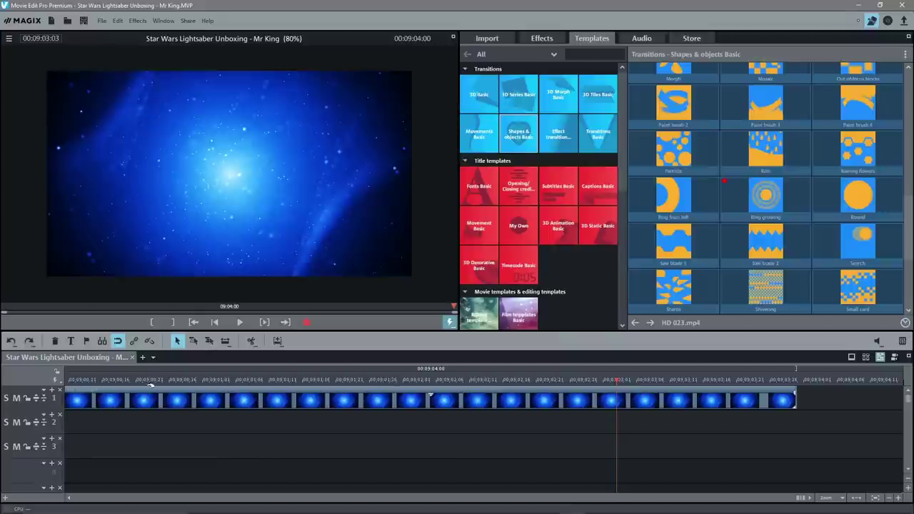
# Step: Return the playhead to the start of the movie and look up Triumph (1).mp3 in the project folder
pyautogui.click(213, 323)
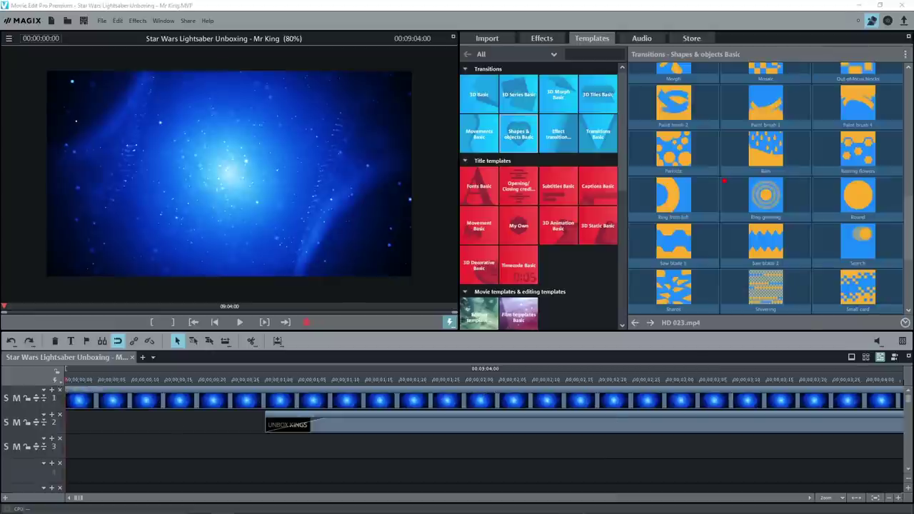
pyautogui.moveTo(913, 70); pyautogui.dragTo(700, 30)
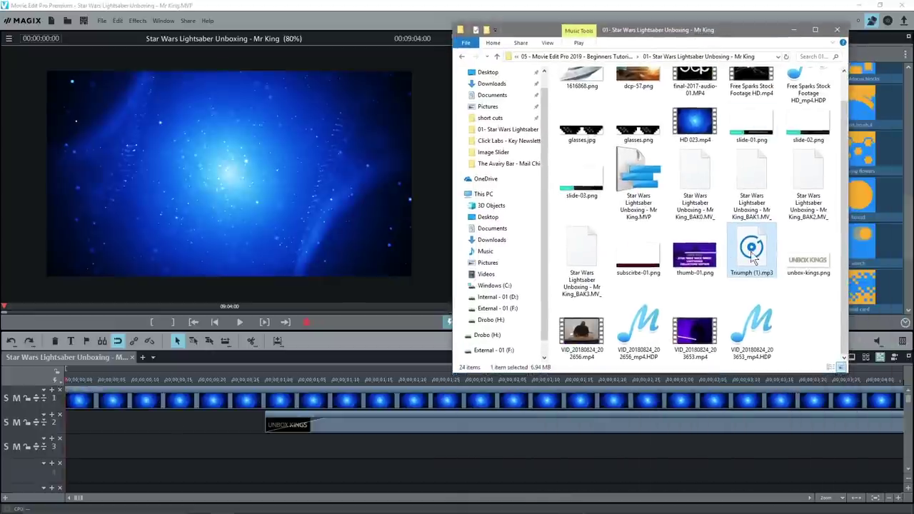
pyautogui.moveTo(701, 32); pyautogui.dragTo(913, 32)
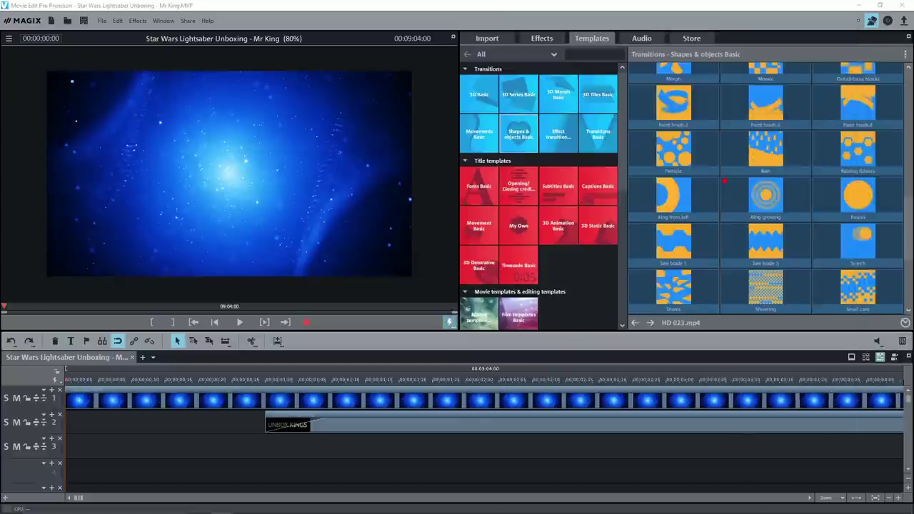
# Step: Preview the chill out, lounge, house and rock tracks in the Free Songs collection
pyautogui.scroll(-5, 531, 223)
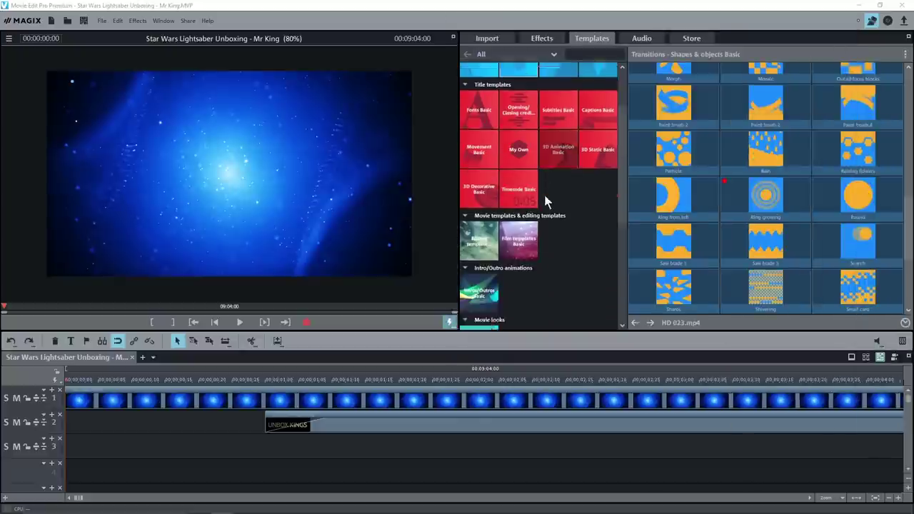
pyautogui.click(637, 35)
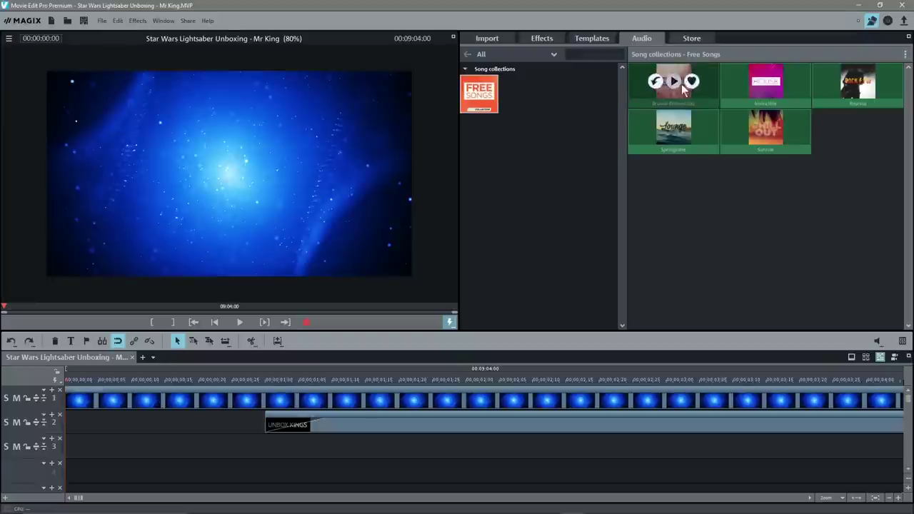
pyautogui.moveTo(756, 128)
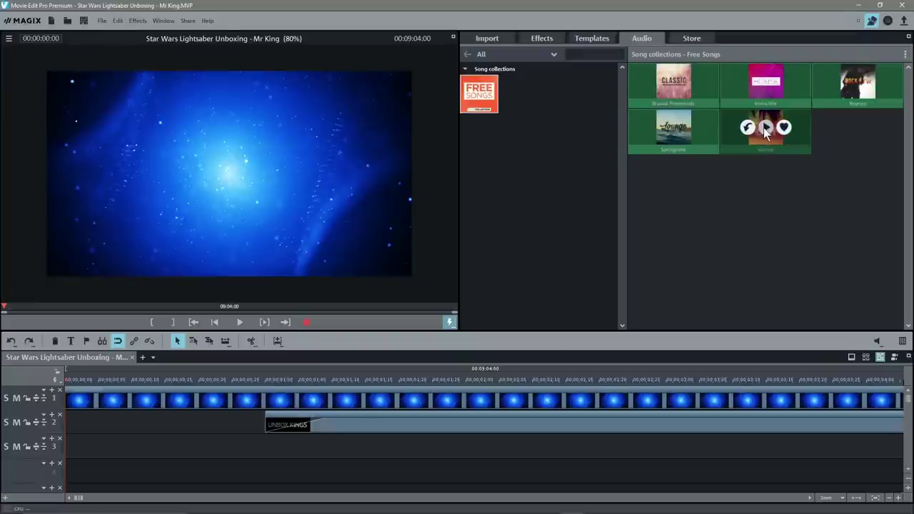
pyautogui.click(763, 128)
pyautogui.click(674, 128)
pyautogui.click(767, 83)
pyautogui.click(859, 81)
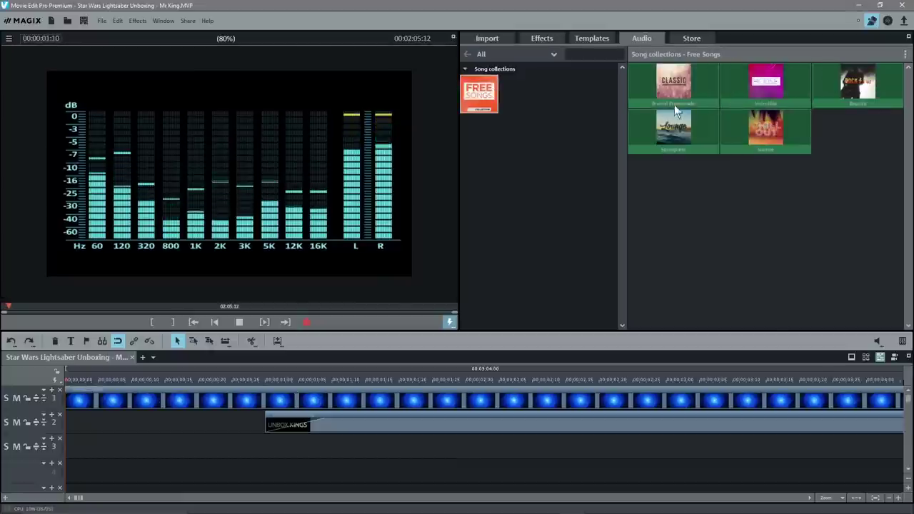
pyautogui.click(852, 82)
pyautogui.moveTo(776, 93)
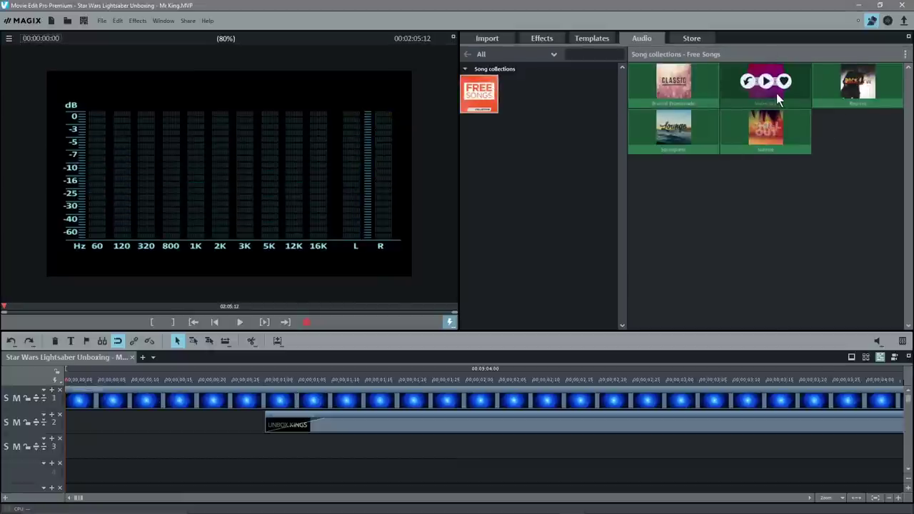
# Step: Look through the available video, View/Animation and 360° video effects
pyautogui.click(542, 37)
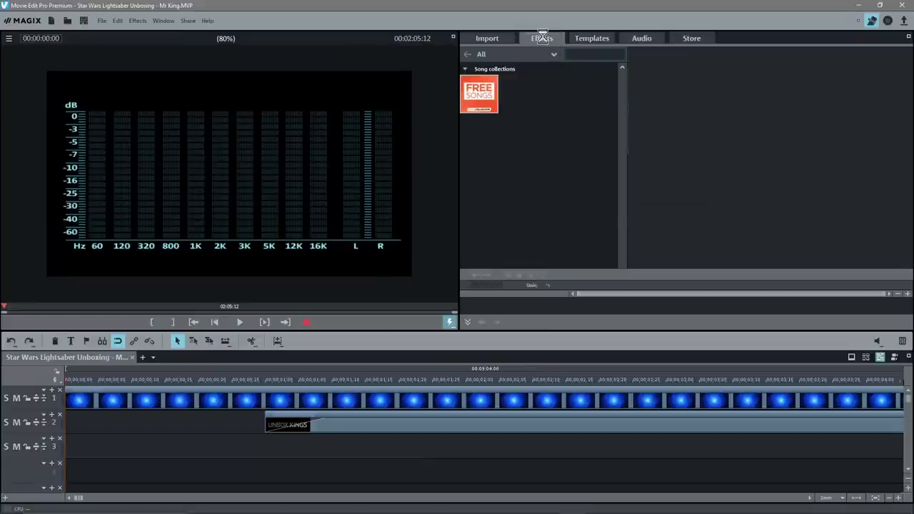
pyautogui.scroll(3, 518, 136)
pyautogui.scroll(-8, 530, 122)
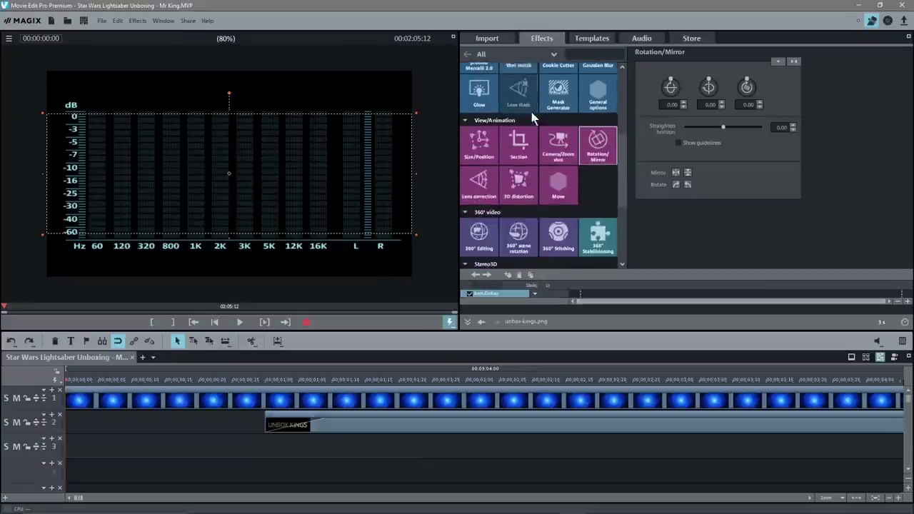
pyautogui.scroll(5, 538, 108)
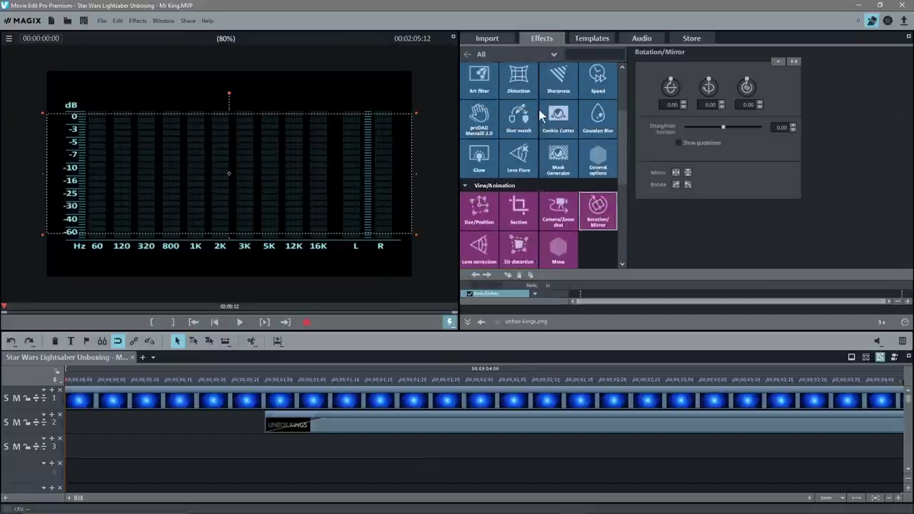
# Step: Look through the image object templates, including the Deco, Test images and Borders categories
pyautogui.click(590, 36)
pyautogui.scroll(-5, 567, 158)
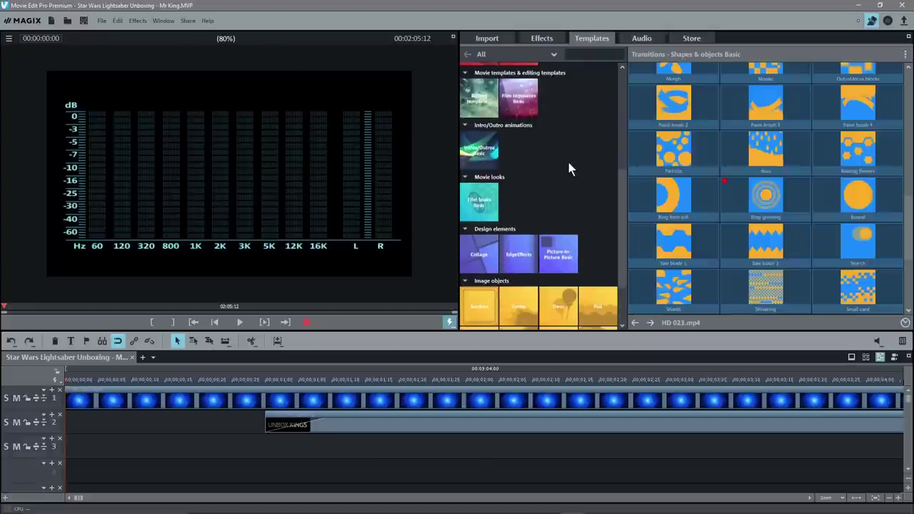
pyautogui.click(564, 237)
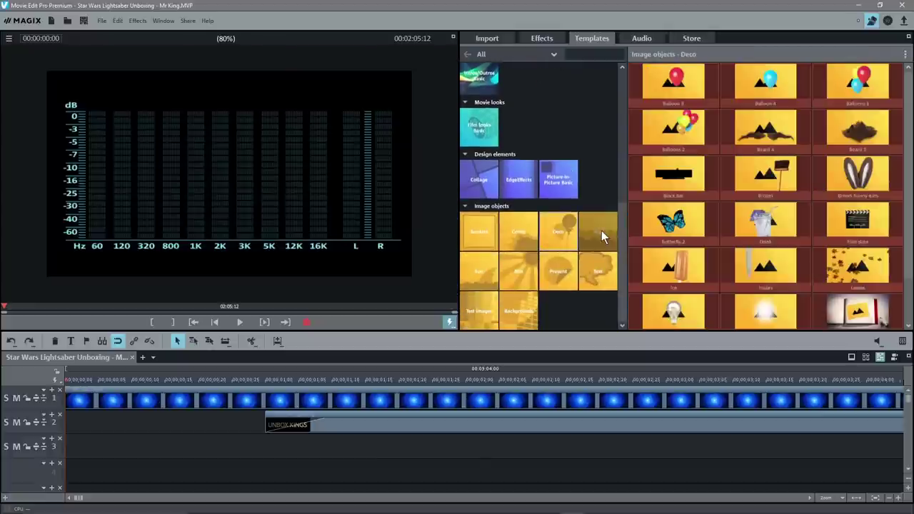
pyautogui.click(598, 273)
pyautogui.click(491, 308)
pyautogui.click(472, 278)
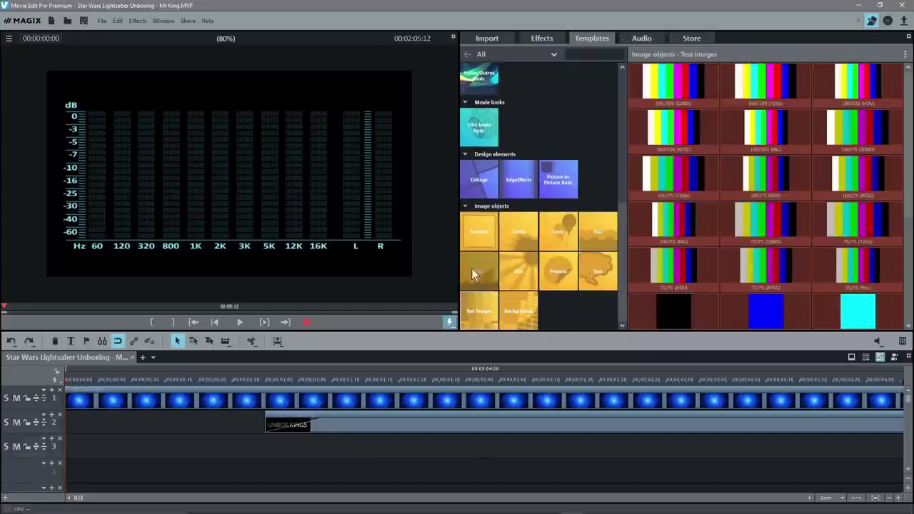
pyautogui.click(481, 232)
pyautogui.scroll(5, 506, 139)
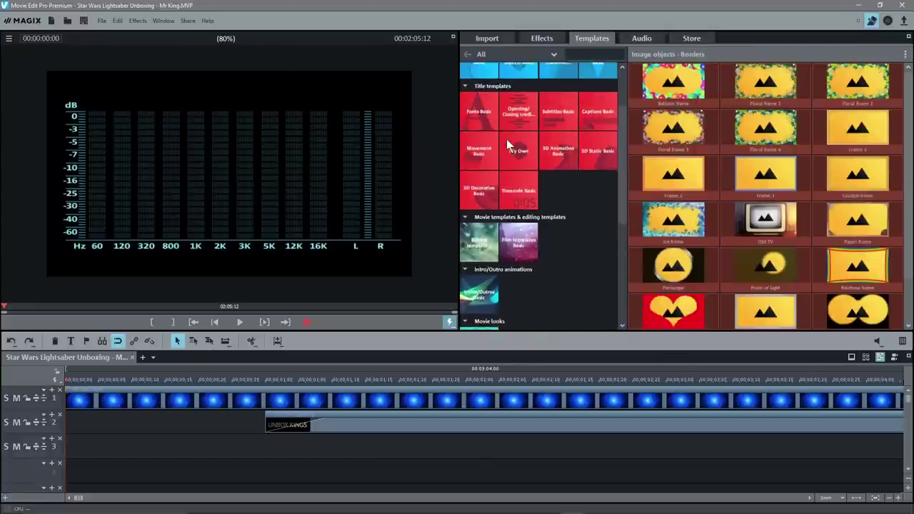
# Step: Look through the transition categories, including Transitions Basic, Shapes & objects Basic and Movements Basic
pyautogui.click(489, 97)
pyautogui.click(520, 96)
pyautogui.click(564, 96)
pyautogui.click(604, 97)
pyautogui.click(596, 131)
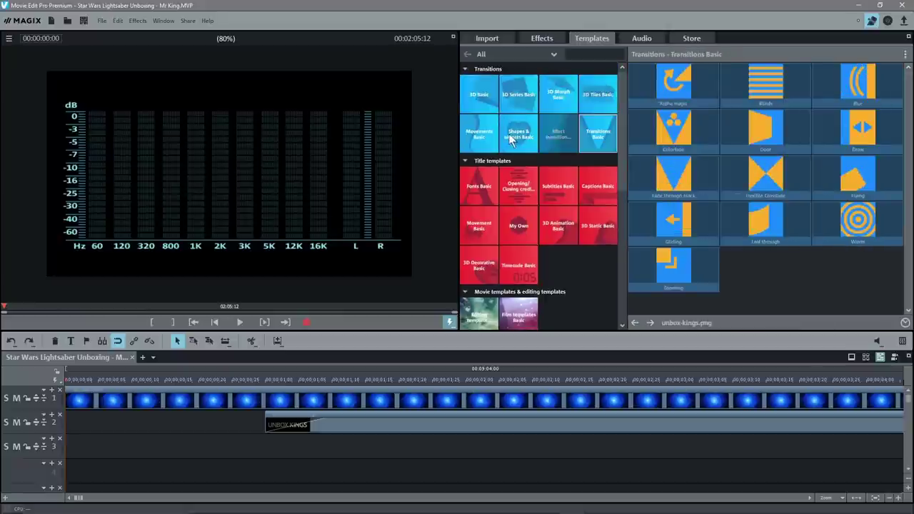
pyautogui.click(518, 134)
pyautogui.click(479, 134)
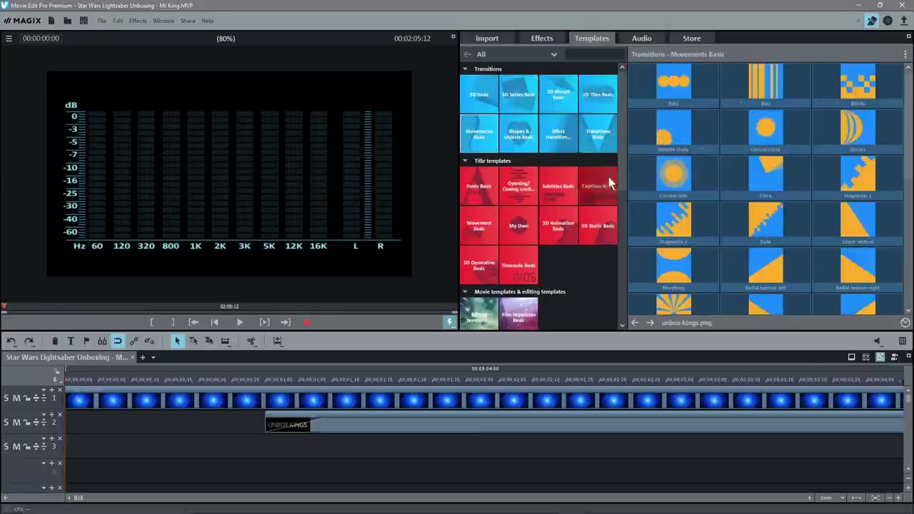
pyautogui.scroll(-5, 854, 202)
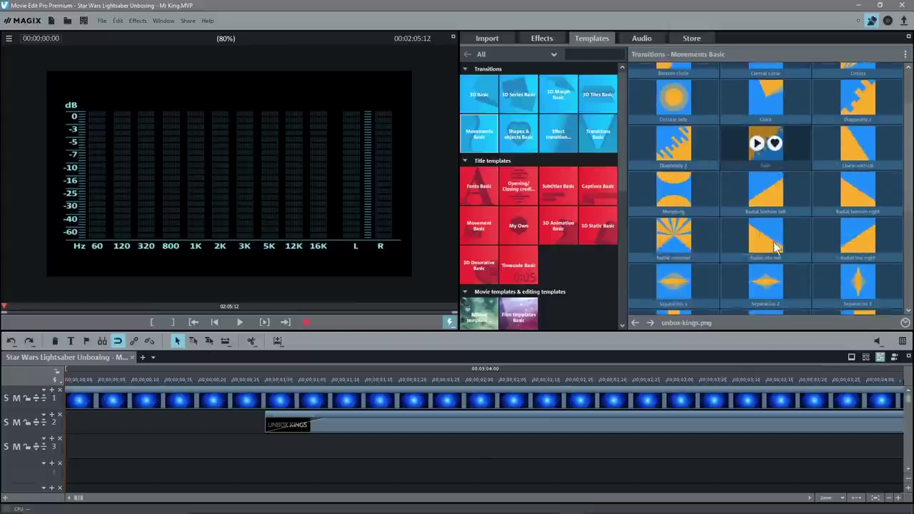
# Step: Look through the title template categories, including Fonts, Opening/Closing credits, Captions, 3D Static, My Own, Movement and Timecode Basic
pyautogui.scroll(5, 711, 243)
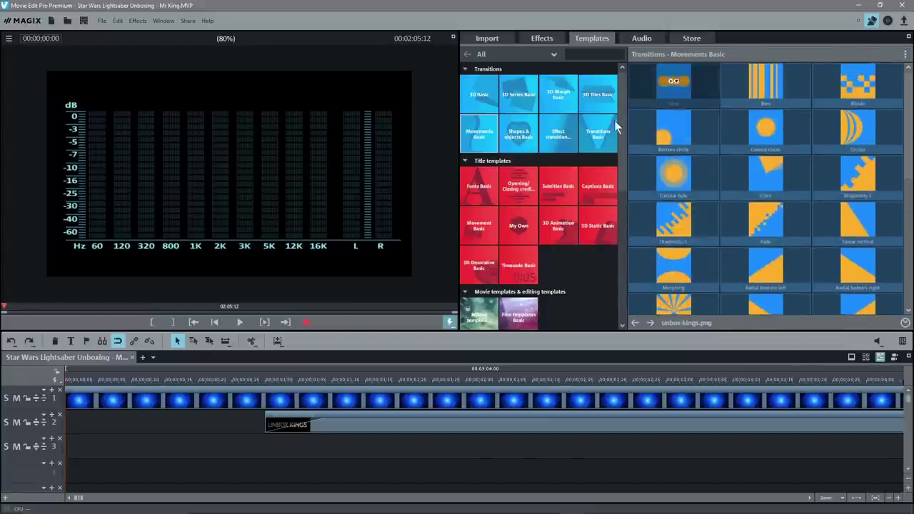
pyautogui.click(490, 189)
pyautogui.click(518, 188)
pyautogui.click(598, 187)
pyautogui.click(587, 227)
pyautogui.click(518, 228)
pyautogui.click(477, 229)
pyautogui.click(506, 267)
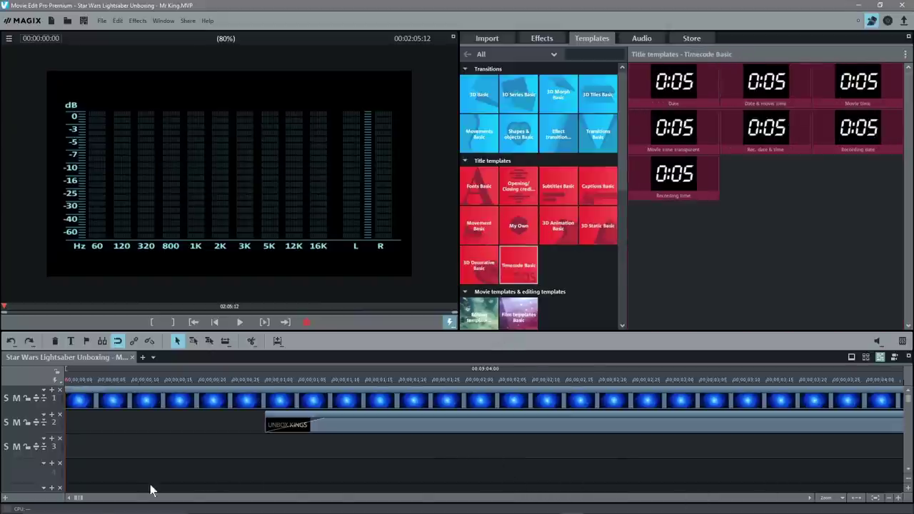
# Step: Place the playhead at 00:00:54:17 and look through the 3D Animation Basic, 3D Static Basic and Captions Basic title templates
pyautogui.moveTo(79, 500); pyautogui.dragTo(106, 500)
pyautogui.moveTo(216, 378); pyautogui.dragTo(537, 392)
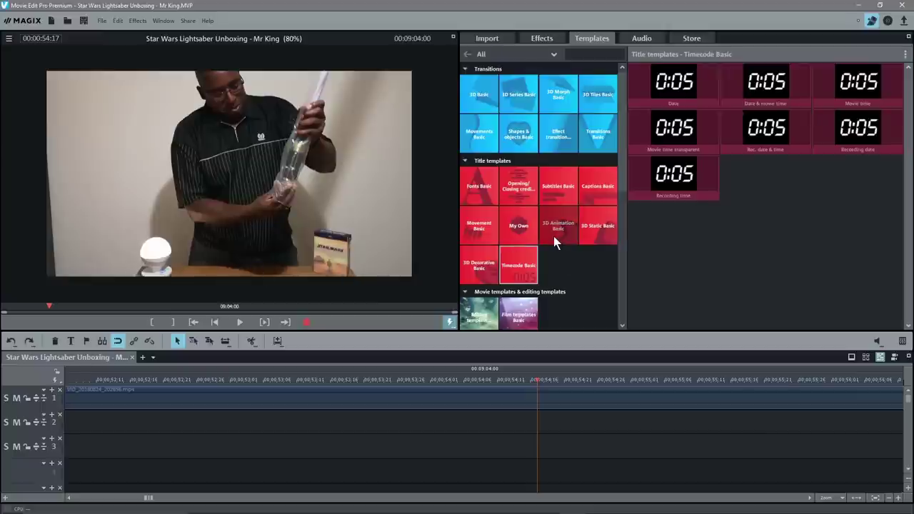
pyautogui.scroll(-4, 554, 236)
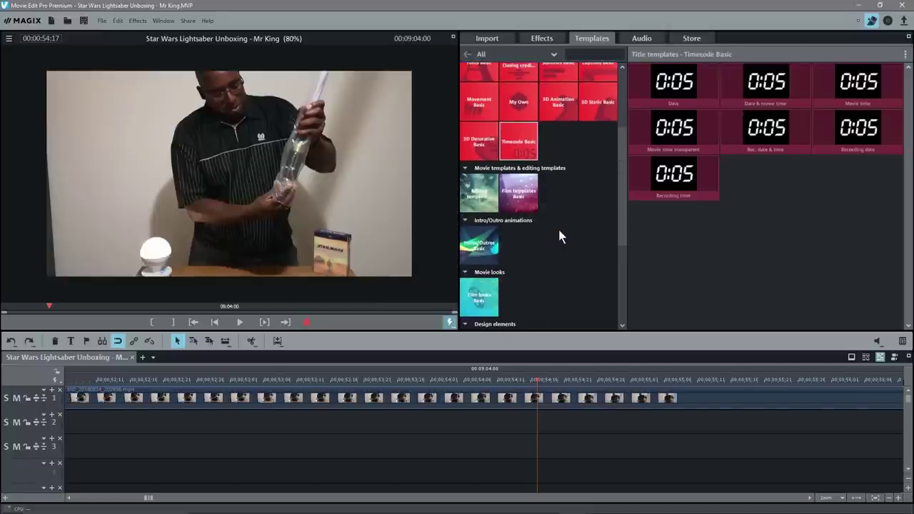
pyautogui.scroll(-2, 558, 227)
pyautogui.scroll(-2, 558, 227)
pyautogui.scroll(6, 558, 227)
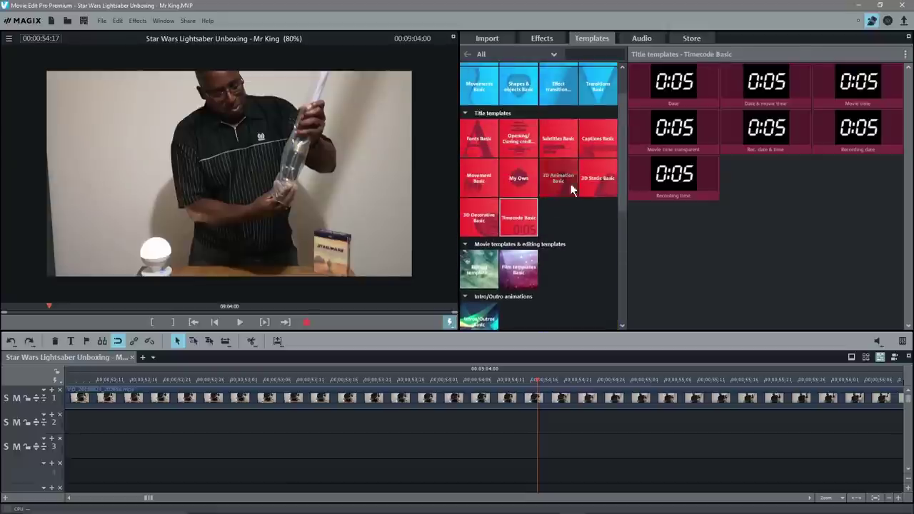
pyautogui.click(564, 181)
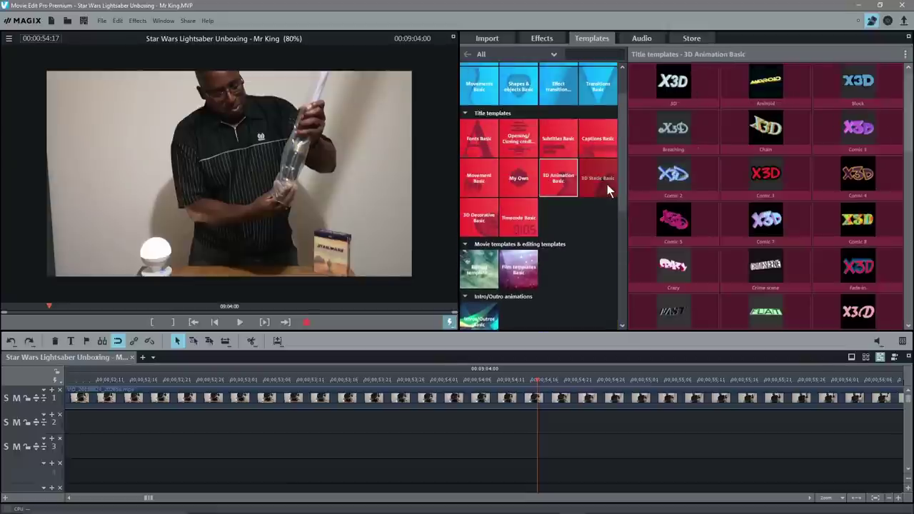
pyautogui.click(606, 184)
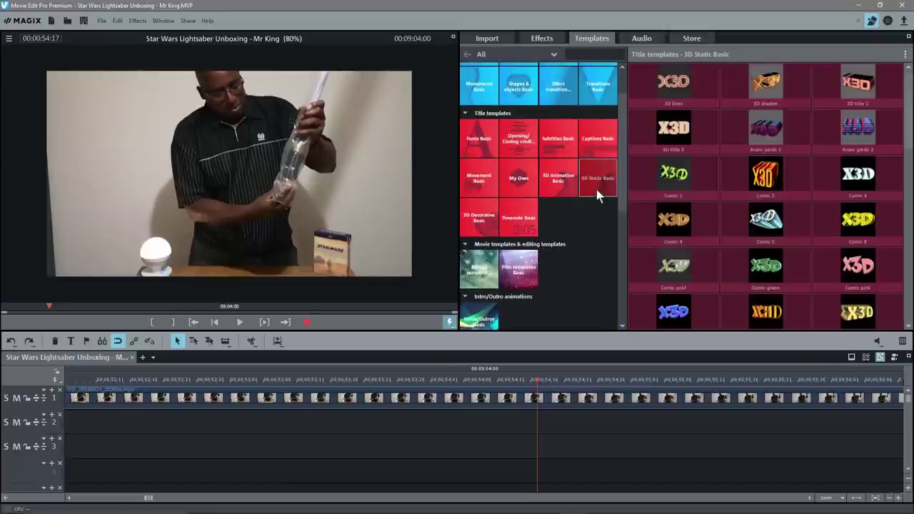
pyautogui.click(590, 138)
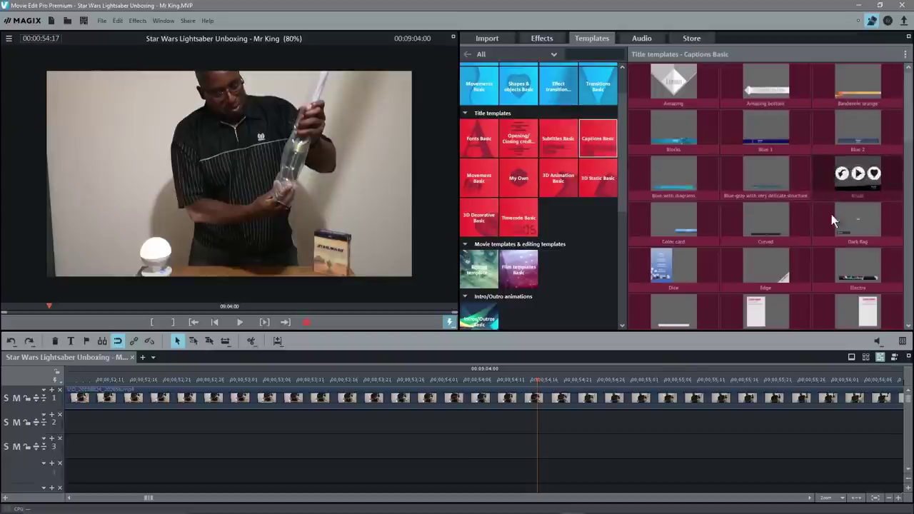
# Step: Preview the Edge, Dice, Expedition center and Forwards&backwards 1 caption templates
pyautogui.scroll(-1, 857, 254)
pyautogui.scroll(-3, 843, 256)
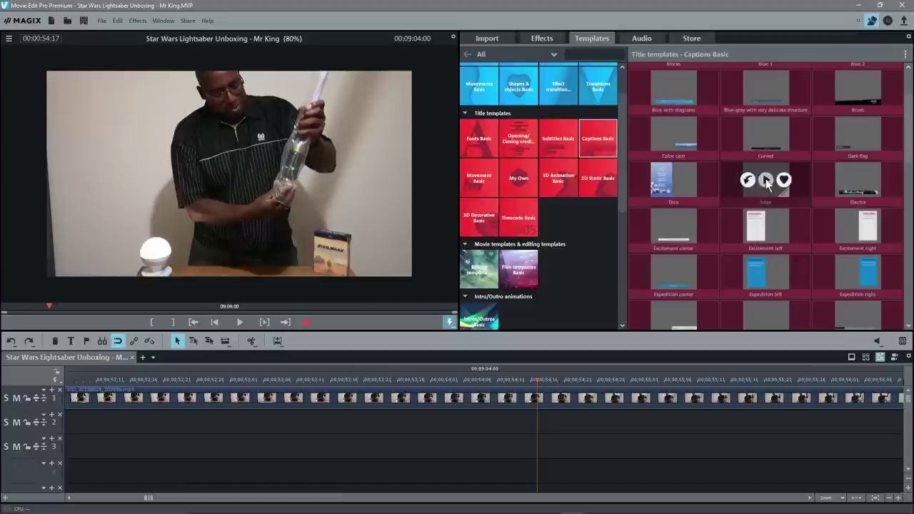
pyautogui.click(733, 190)
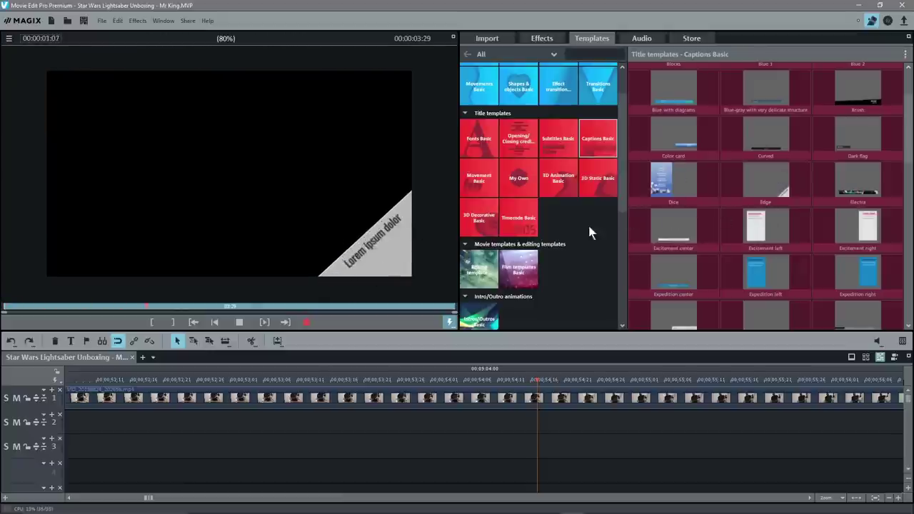
pyautogui.click(673, 180)
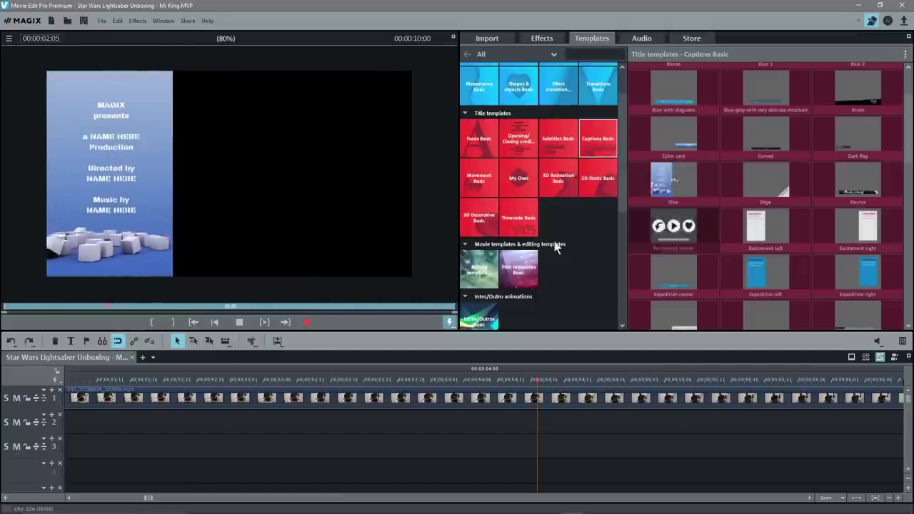
pyautogui.scroll(-1, 680, 264)
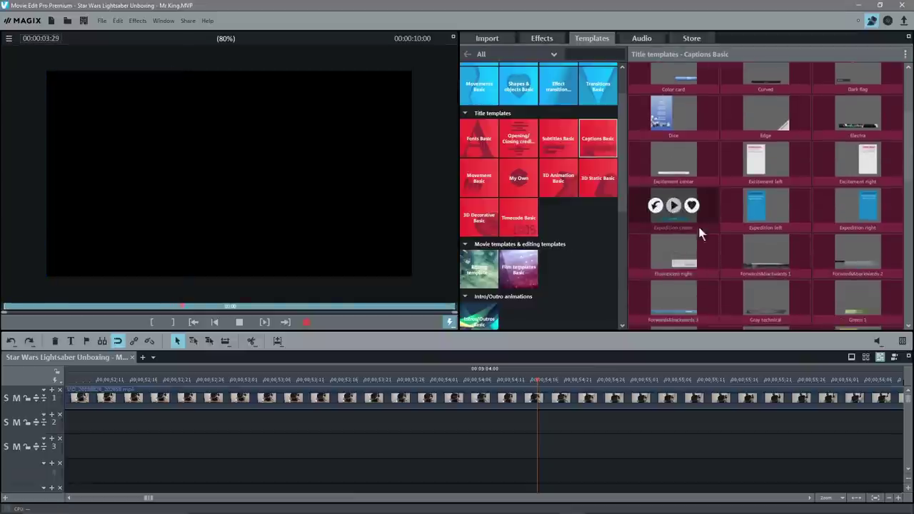
pyautogui.click(701, 233)
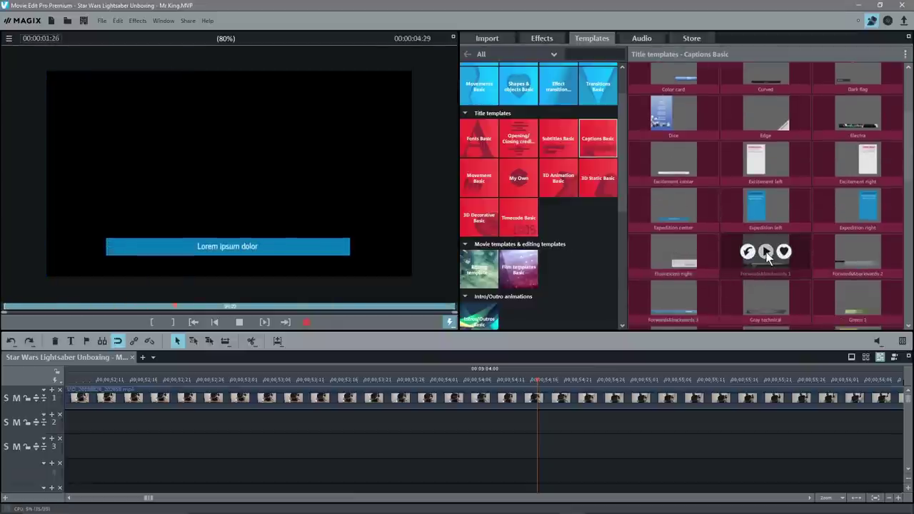
pyautogui.click(766, 253)
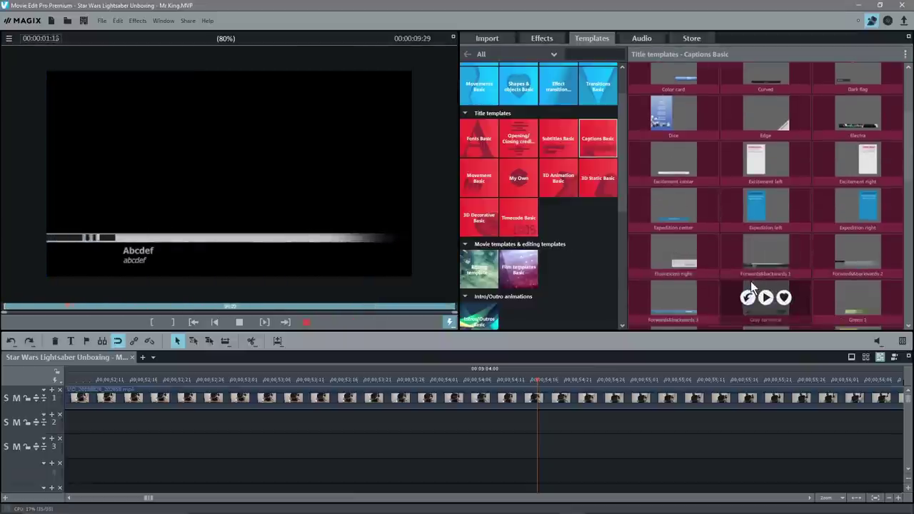
# Step: Preview the Green 1, Greenish center and Greenish right caption templates
pyautogui.scroll(-1, 815, 318)
pyautogui.click(857, 253)
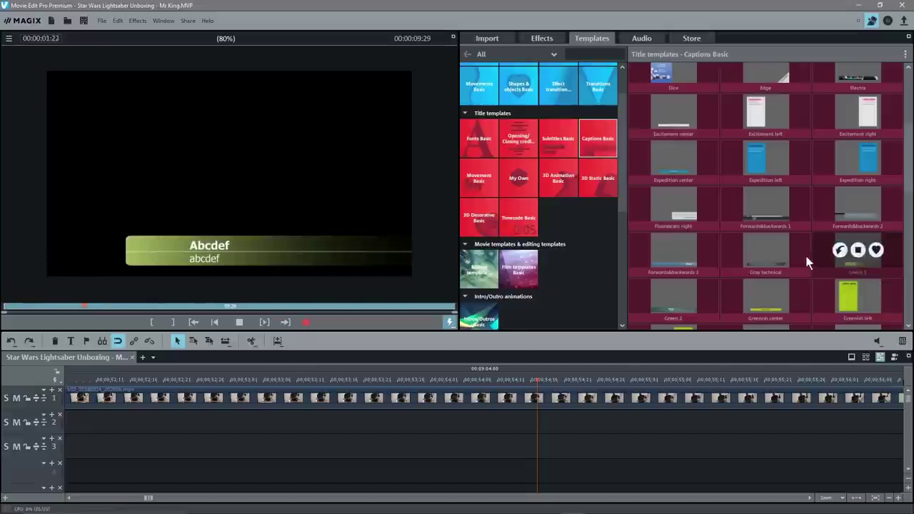
pyautogui.scroll(-2, 744, 300)
pyautogui.click(765, 230)
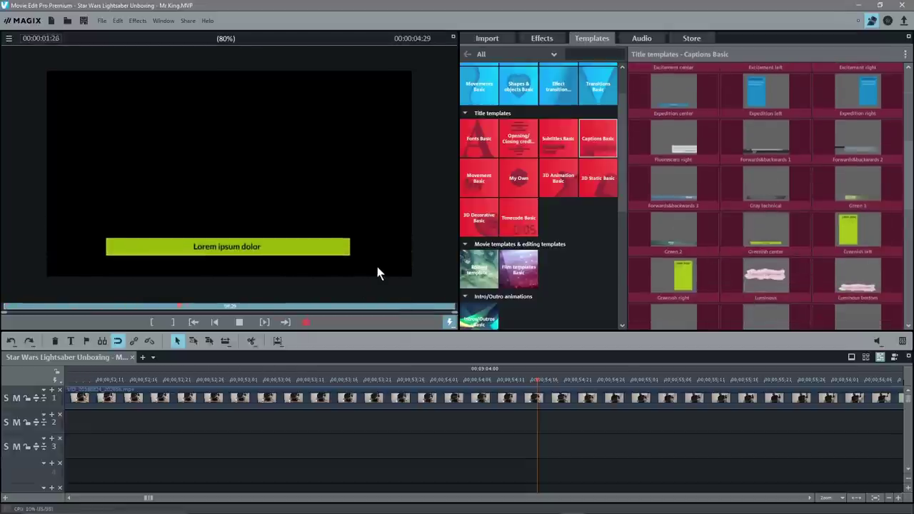
pyautogui.moveTo(703, 272)
pyautogui.scroll(-1, 703, 272)
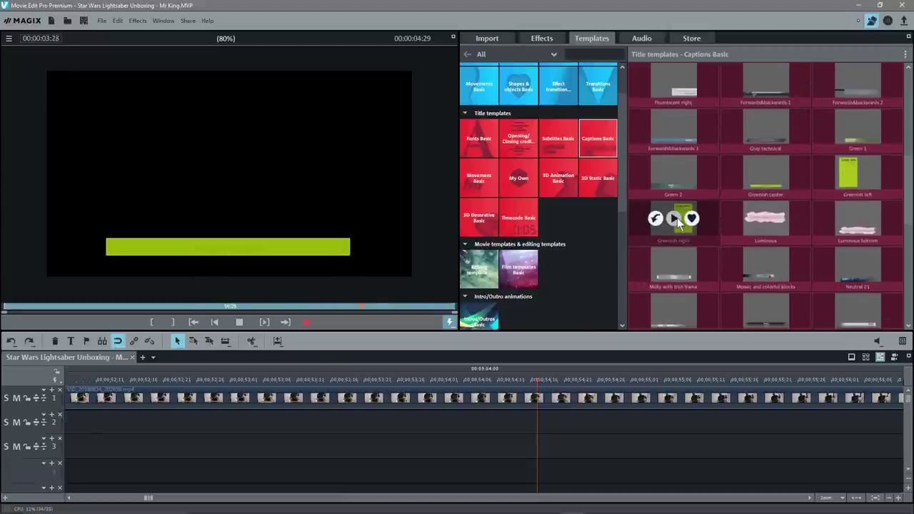
pyautogui.click(676, 219)
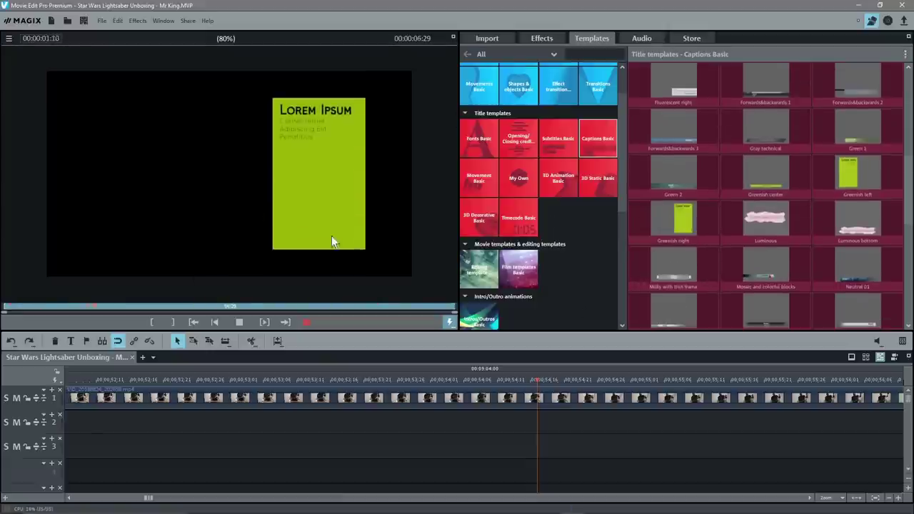
# Step: Add the Elektra caption template to the timeline at 00:00:54:17, starting on track 2 beneath the unboxing clip
pyautogui.scroll(5, 801, 210)
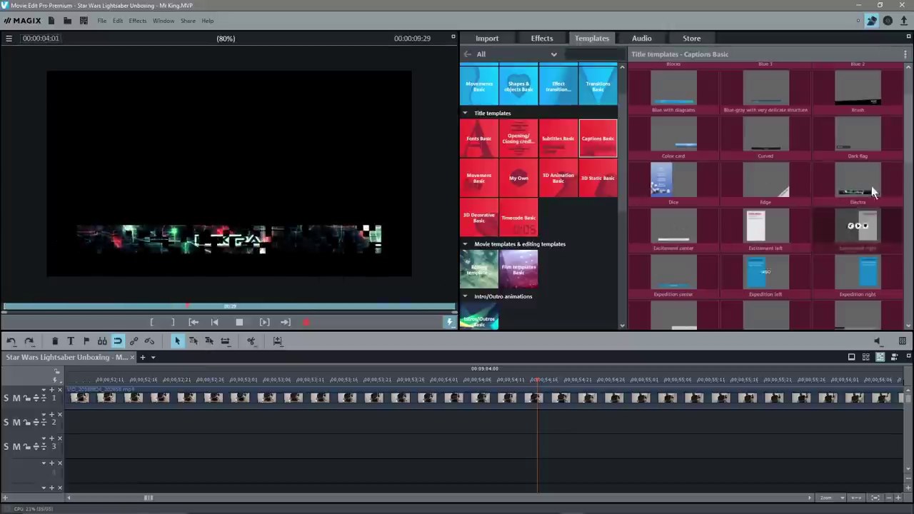
pyautogui.moveTo(827, 178); pyautogui.dragTo(580, 430)
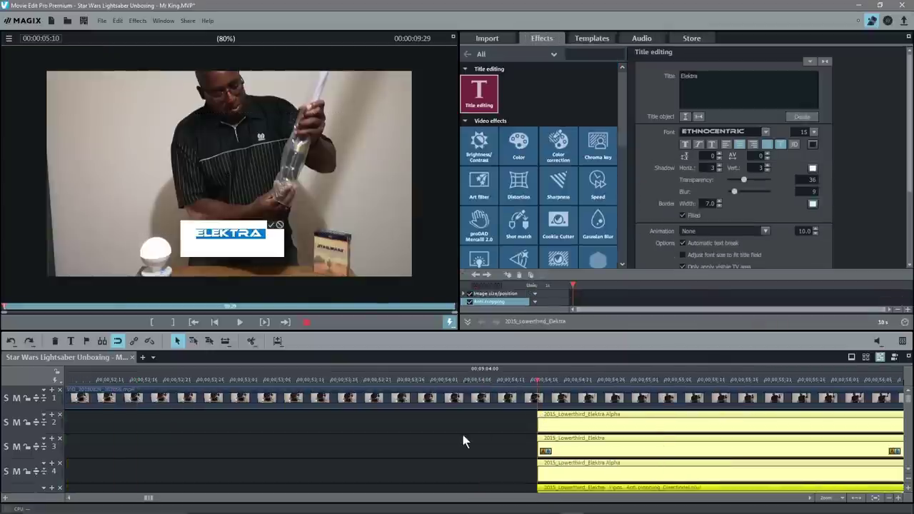
pyautogui.scroll(-1, 459, 438)
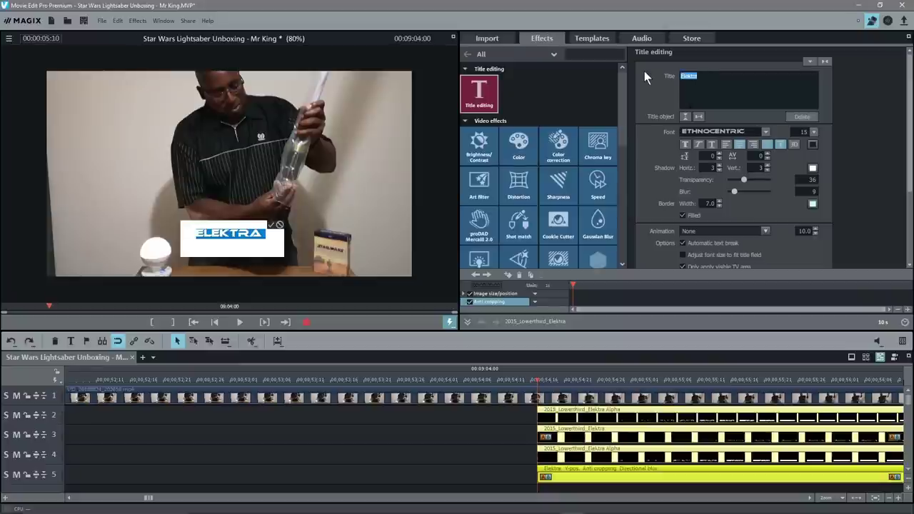
# Step: Replace the Elektra caption's text with "subscribe for more unboxing videos"
pyautogui.write('subscribe for more')
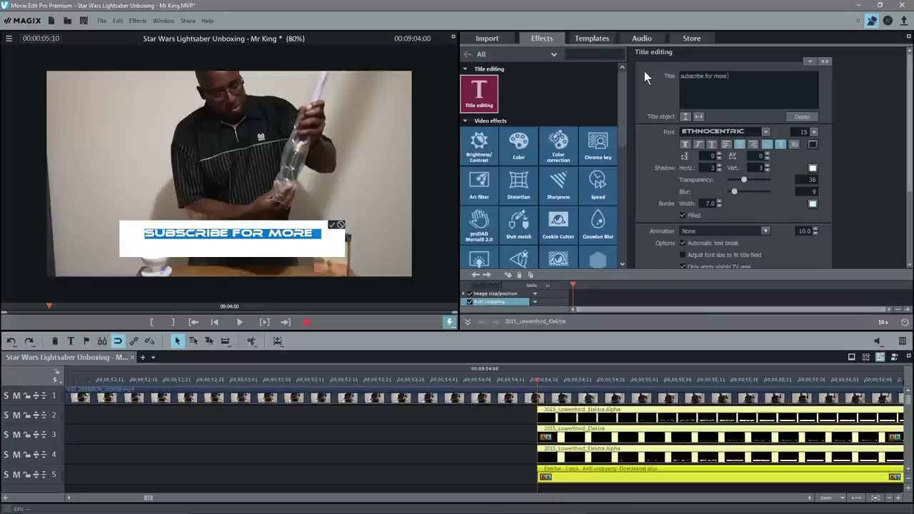
pyautogui.write(' uno')
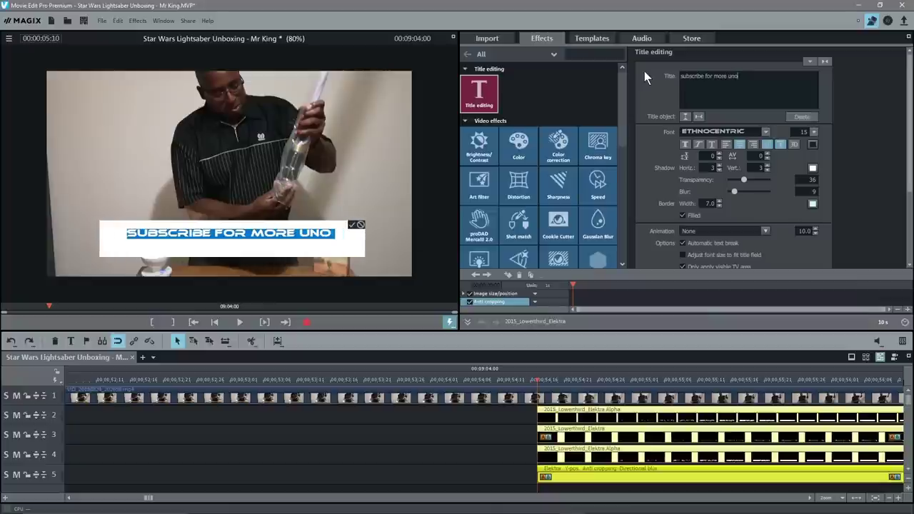
pyautogui.press('BackSpace')
pyautogui.write('boxing')
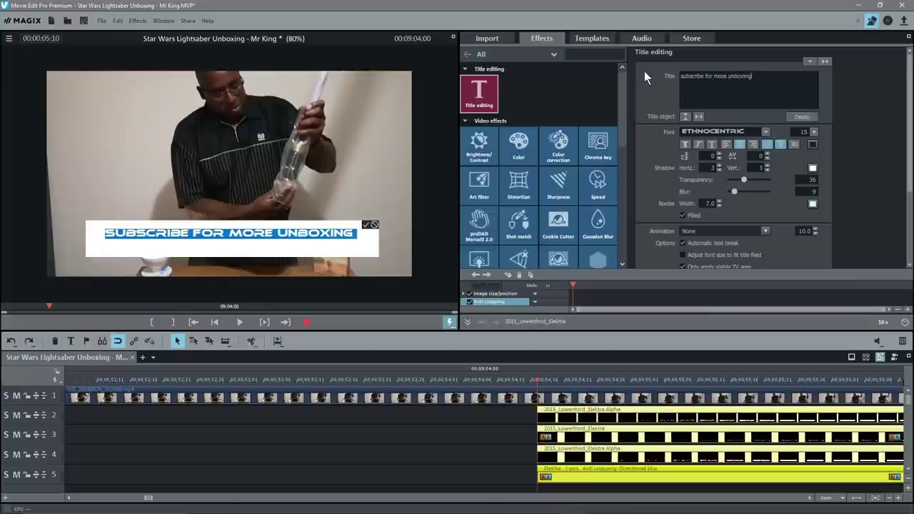
pyautogui.write(' vide')
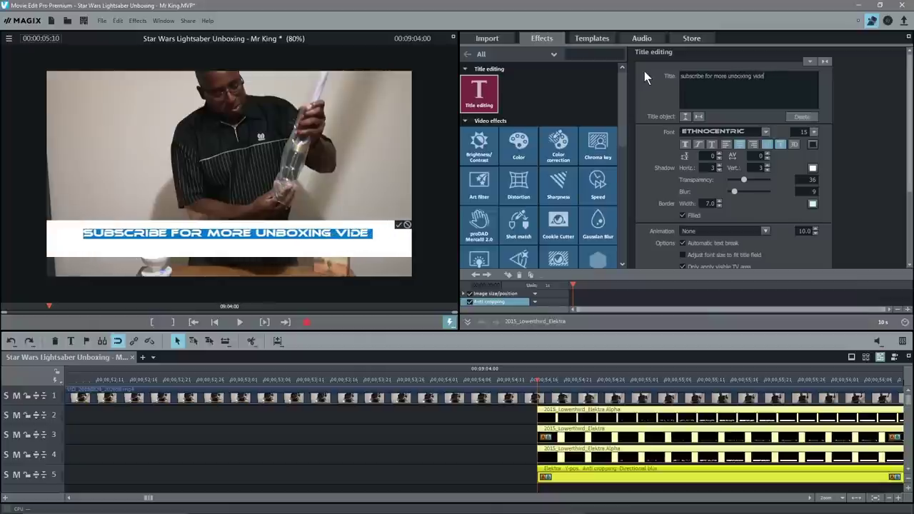
pyautogui.write('os')
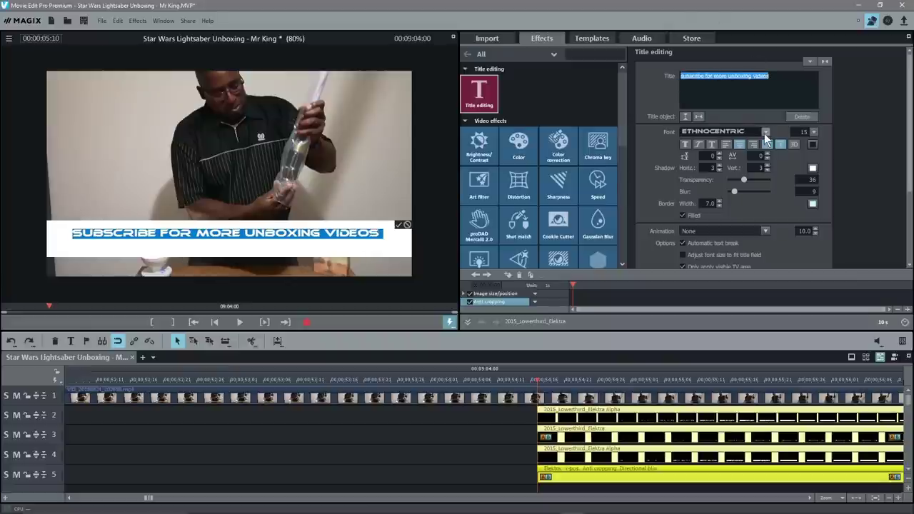
# Step: Change the font of the subscribe caption to Star Jedi
pyautogui.click(766, 132)
pyautogui.moveTo(765, 159); pyautogui.dragTo(755, 299)
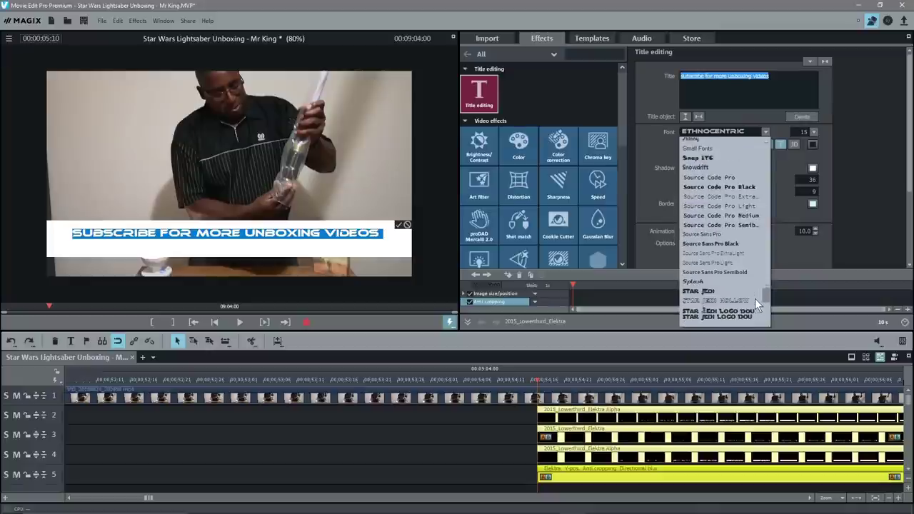
pyautogui.click(707, 291)
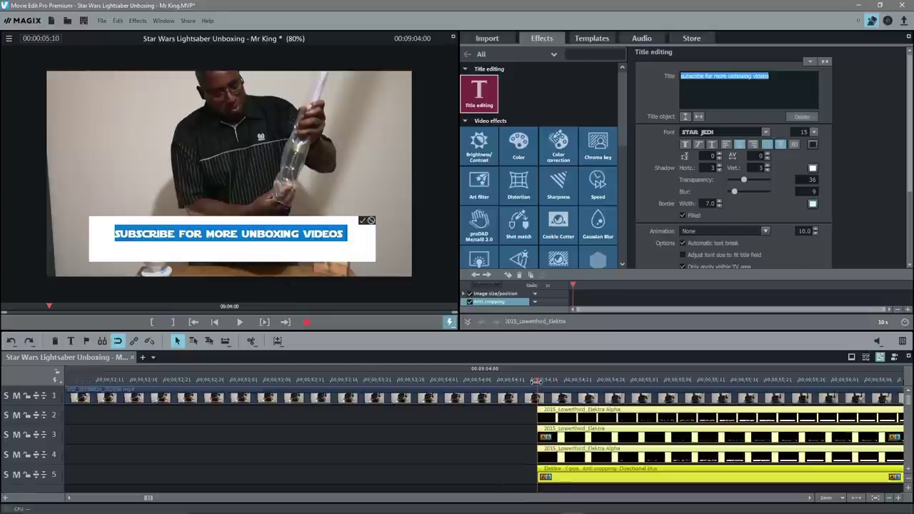
# Step: Play the movie from just before the subscribe caption to check its animation over the clip
pyautogui.click(519, 379)
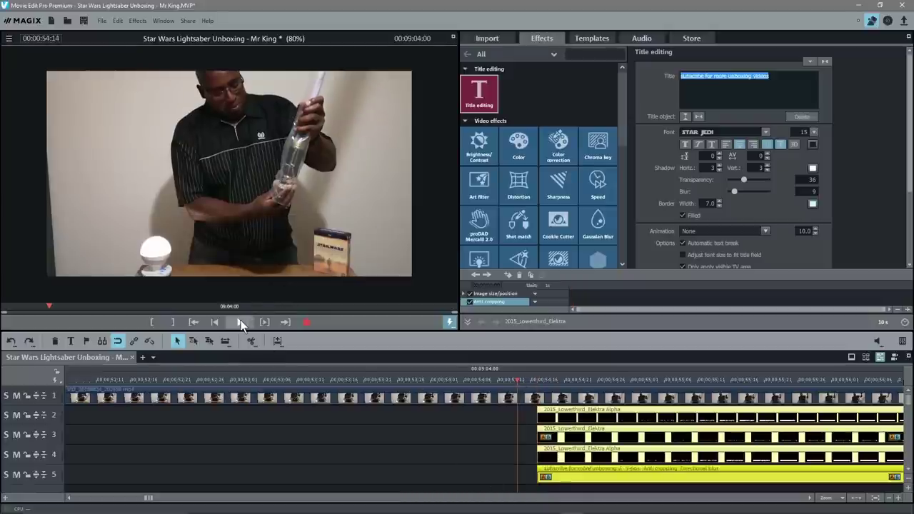
pyautogui.click(240, 324)
pyautogui.click(495, 379)
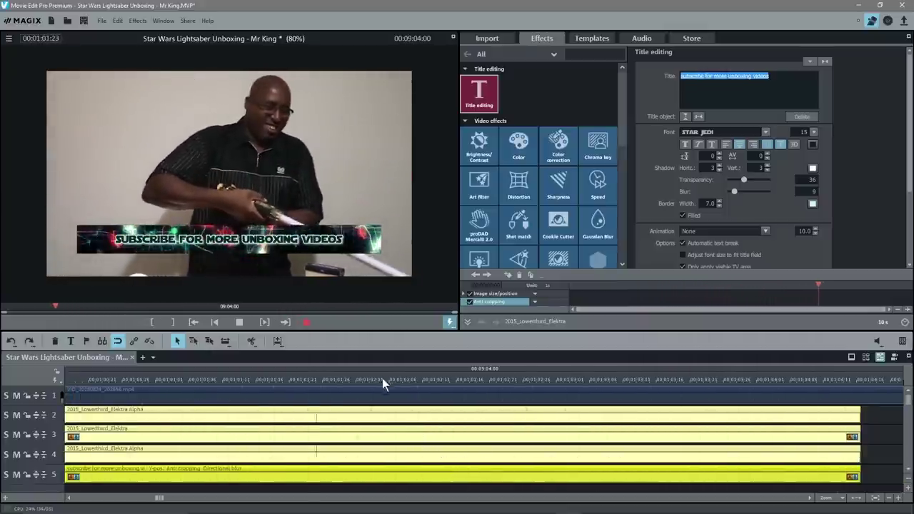
pyautogui.click(240, 322)
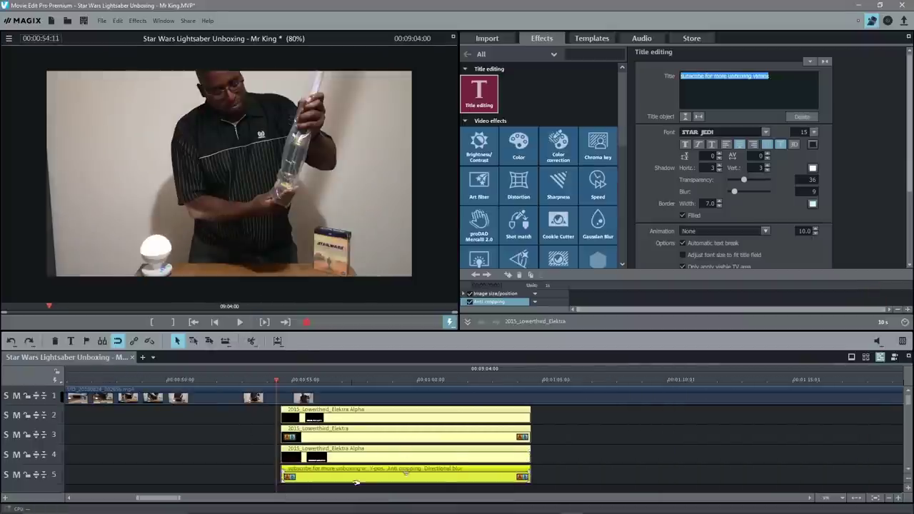
# Step: Copy the complete subscribe caption group and paste it on tracks 2 to 5 at 00:03:06:18
pyautogui.click(244, 413)
pyautogui.click(337, 480)
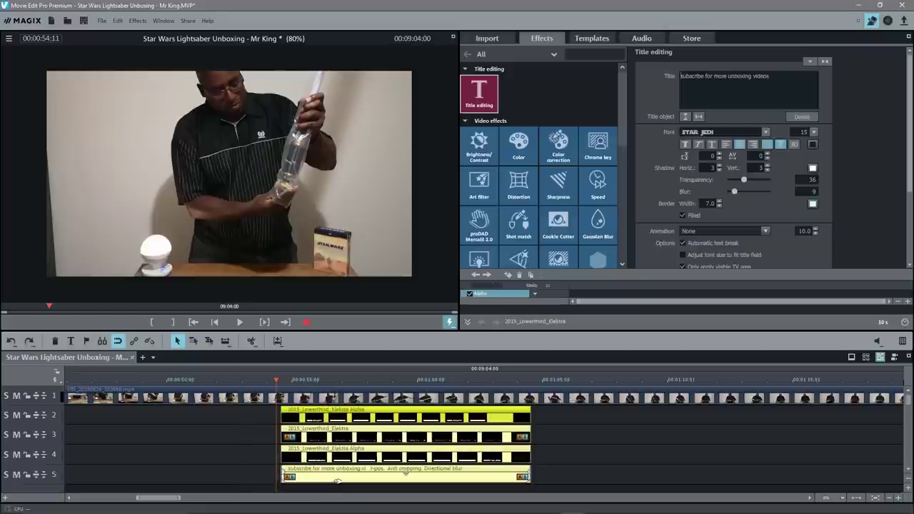
pyautogui.scroll(-3, 343, 417)
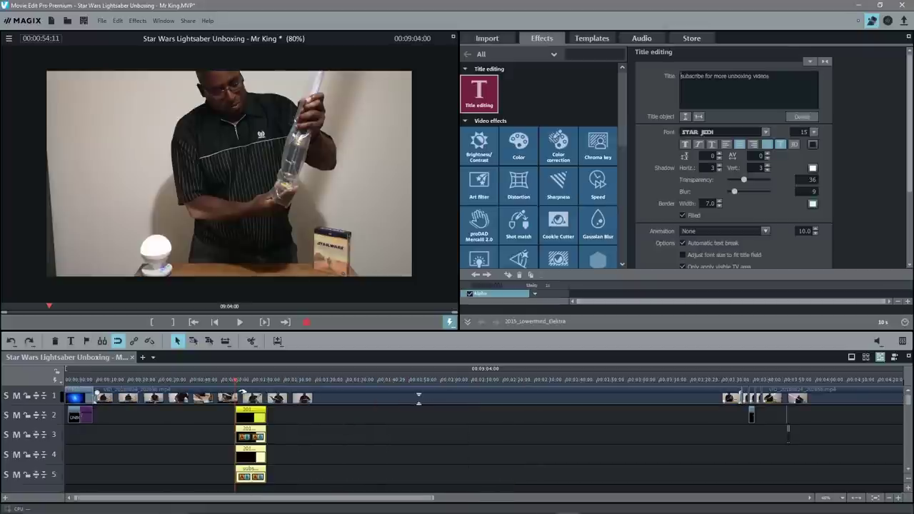
pyautogui.moveTo(296, 379); pyautogui.dragTo(648, 374)
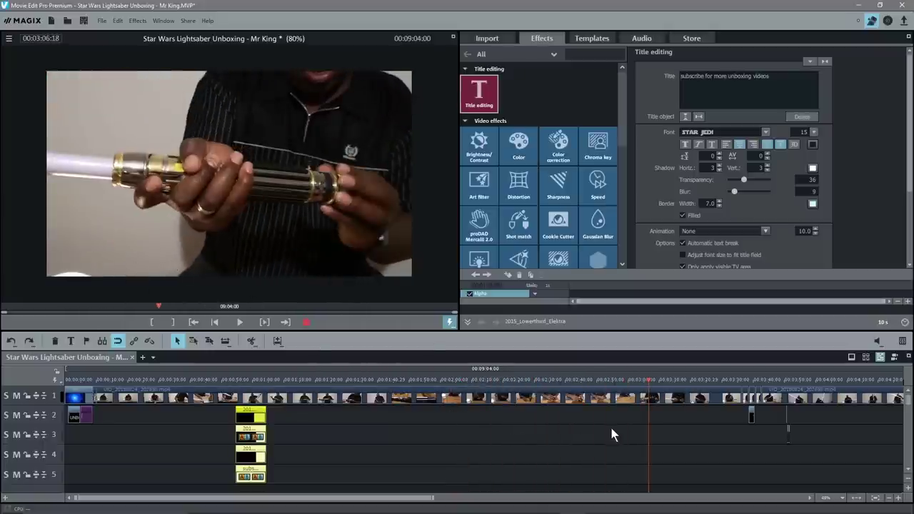
pyautogui.hotkey('ctrl', 'v')
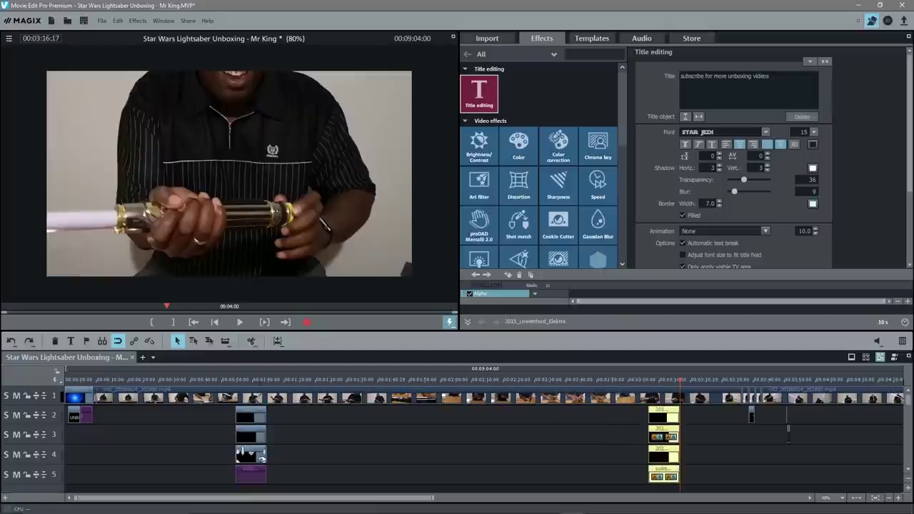
# Step: Enlarge the timeline area and add Triumph (1).mp3 from the project folder to track 6 at the start of the movie
pyautogui.moveTo(681, 380); pyautogui.dragTo(657, 393)
pyautogui.moveTo(680, 392); pyautogui.dragTo(244, 379)
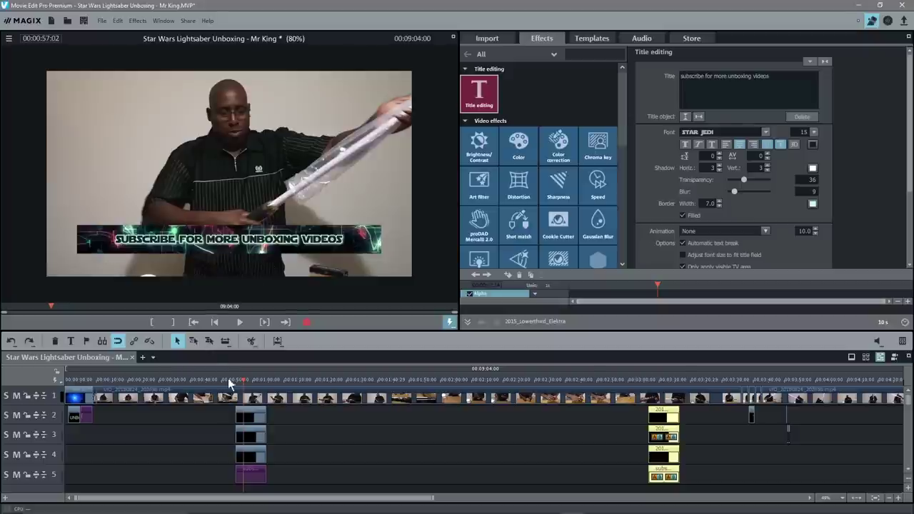
pyautogui.moveTo(244, 380); pyautogui.dragTo(66, 380)
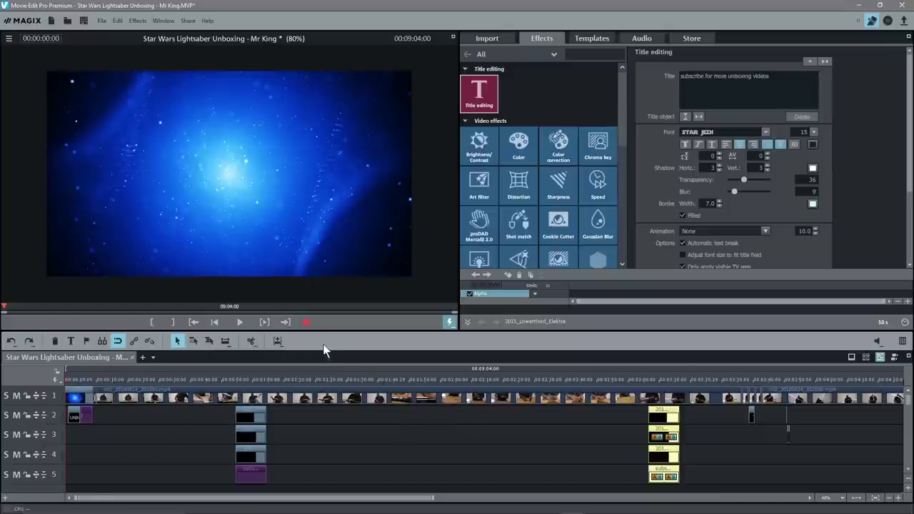
pyautogui.moveTo(341, 332); pyautogui.dragTo(336, 285)
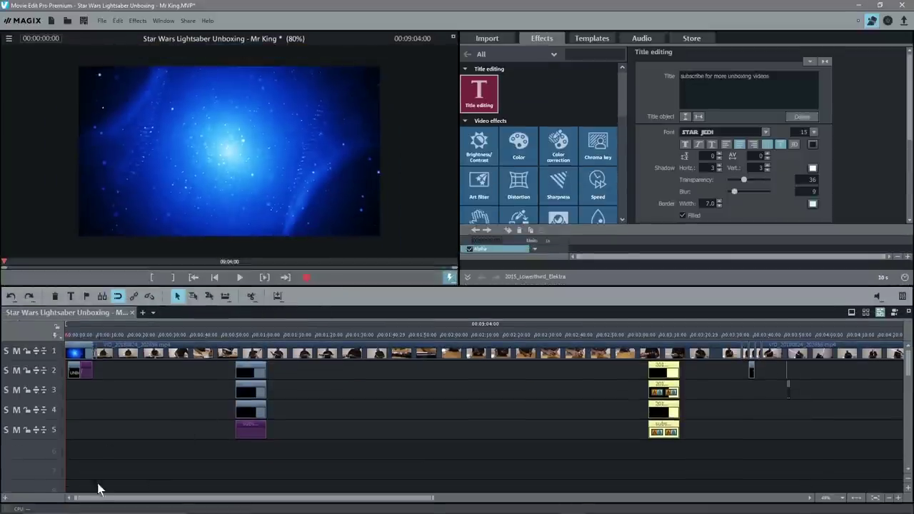
pyautogui.click(135, 461)
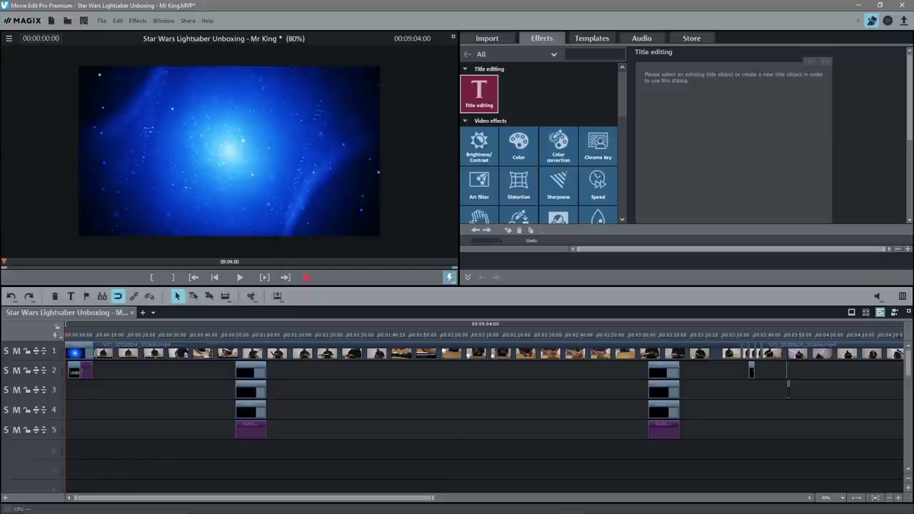
pyautogui.moveTo(913, 77); pyautogui.dragTo(753, 41)
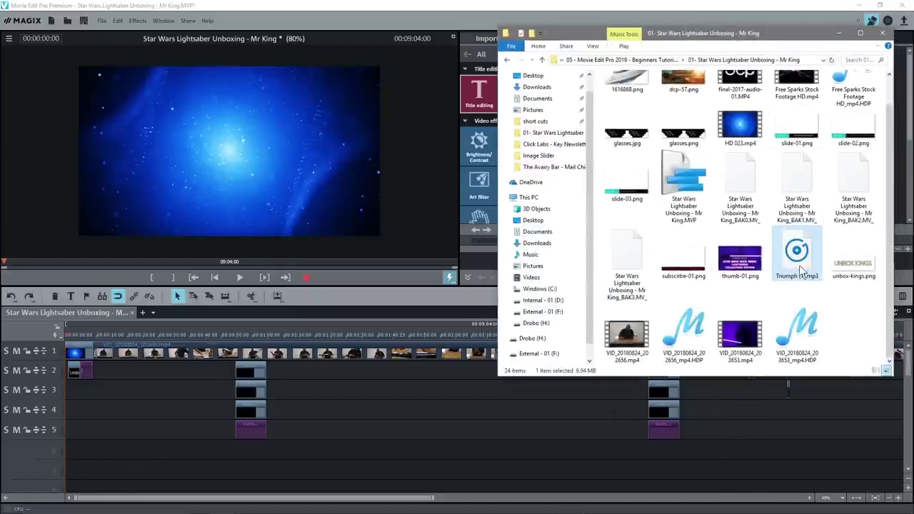
pyautogui.moveTo(797, 264); pyautogui.dragTo(88, 453)
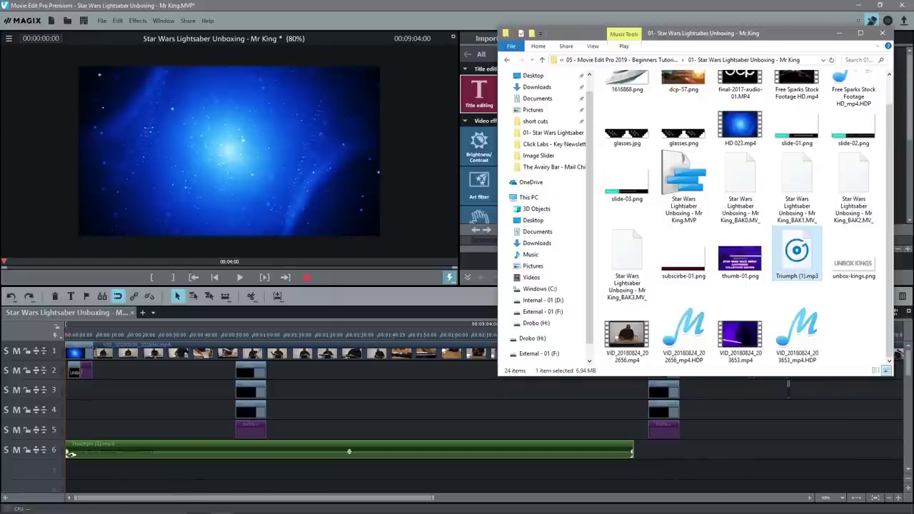
pyautogui.click(840, 33)
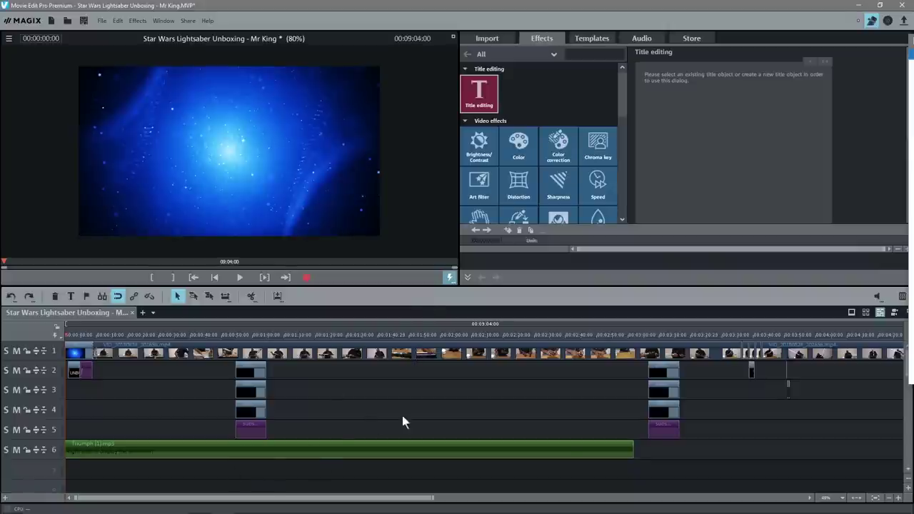
# Step: Lower the volume of the Triumph (1).mp3 music on track 6 and play the opening to check the level
pyautogui.moveTo(350, 444); pyautogui.dragTo(350, 472)
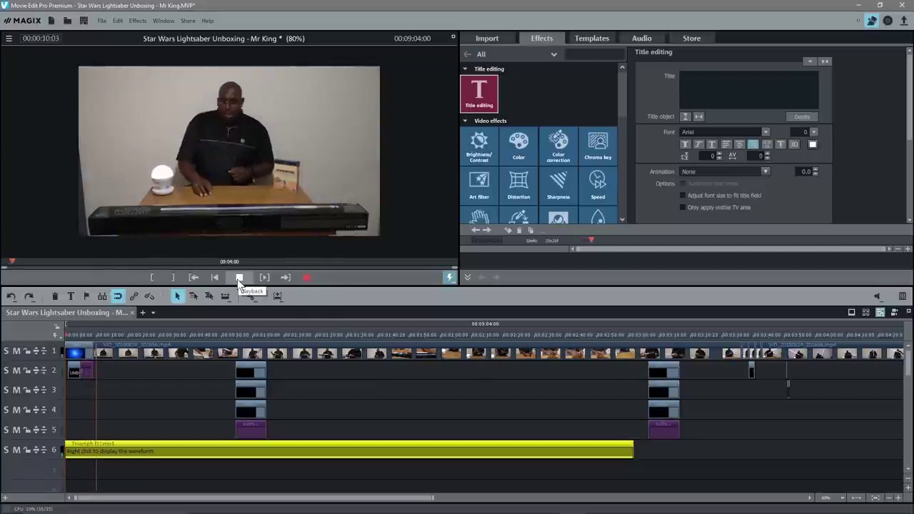
pyautogui.click(239, 279)
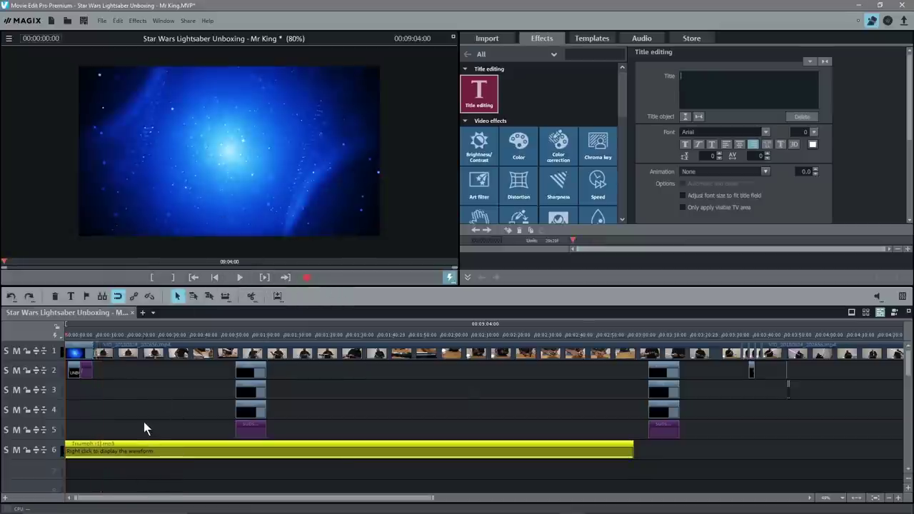
# Step: Split the music on track 6 at 00:00:10:00, lower the second part's volume, and play from the cut to check it
pyautogui.scroll(5, 143, 422)
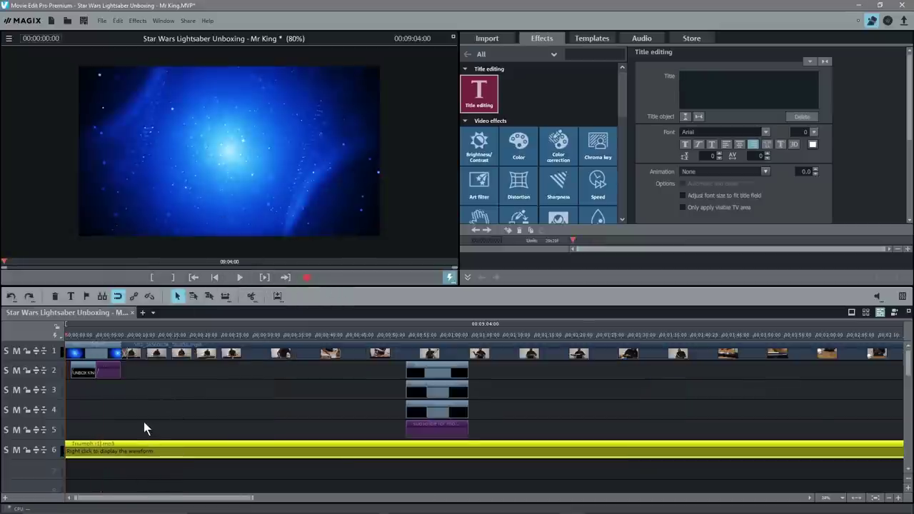
pyautogui.click(295, 335)
pyautogui.moveTo(295, 335); pyautogui.dragTo(316, 335)
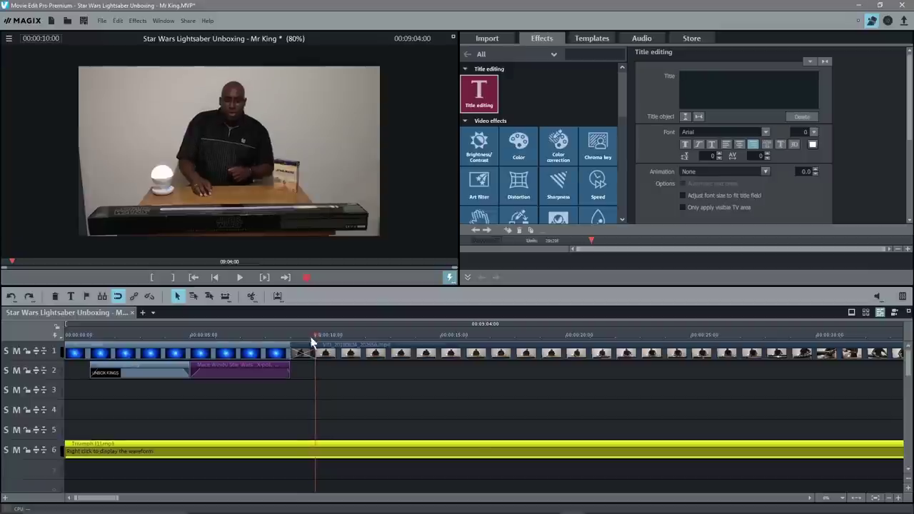
pyautogui.click(252, 296)
pyautogui.moveTo(609, 458); pyautogui.dragTo(608, 463)
pyautogui.click(240, 278)
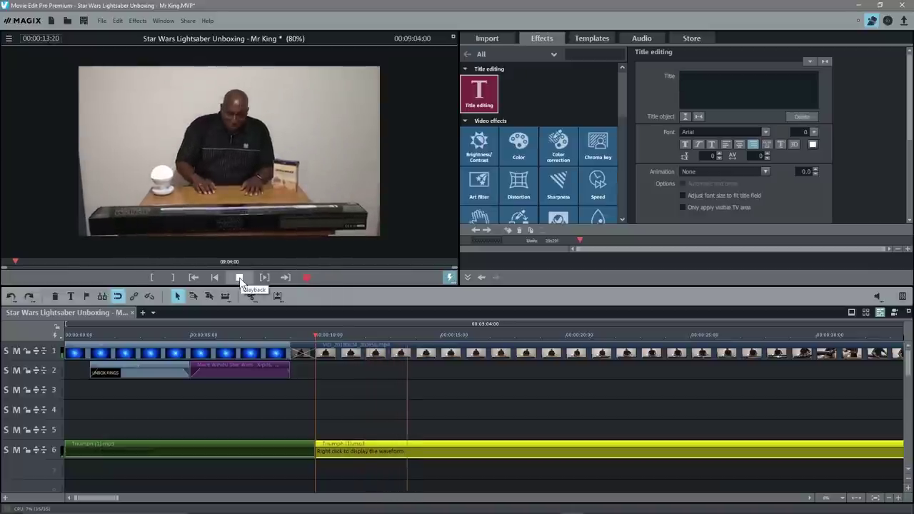
pyautogui.click(239, 277)
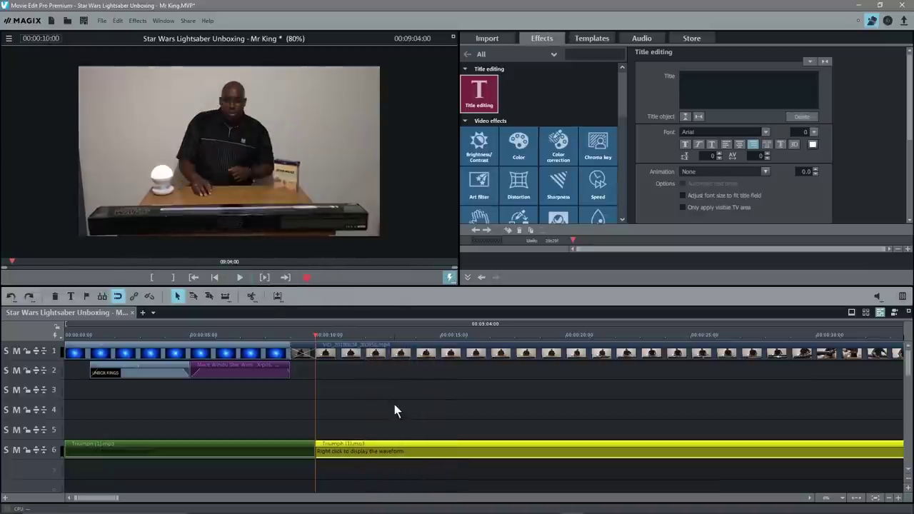
# Step: Copy the quieter music part and paste it three times end to end on track 6, starting at 00:03:01:12
pyautogui.scroll(-5, 344, 401)
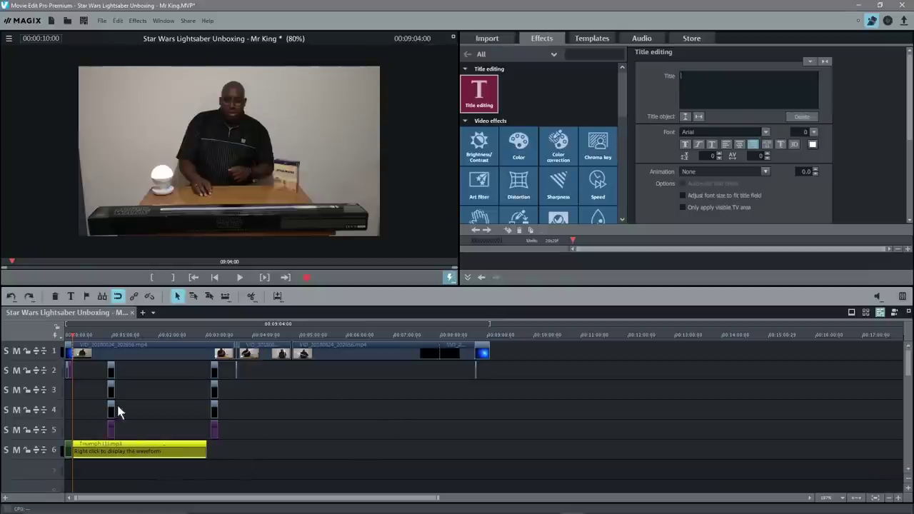
pyautogui.moveTo(72, 333); pyautogui.dragTo(207, 333)
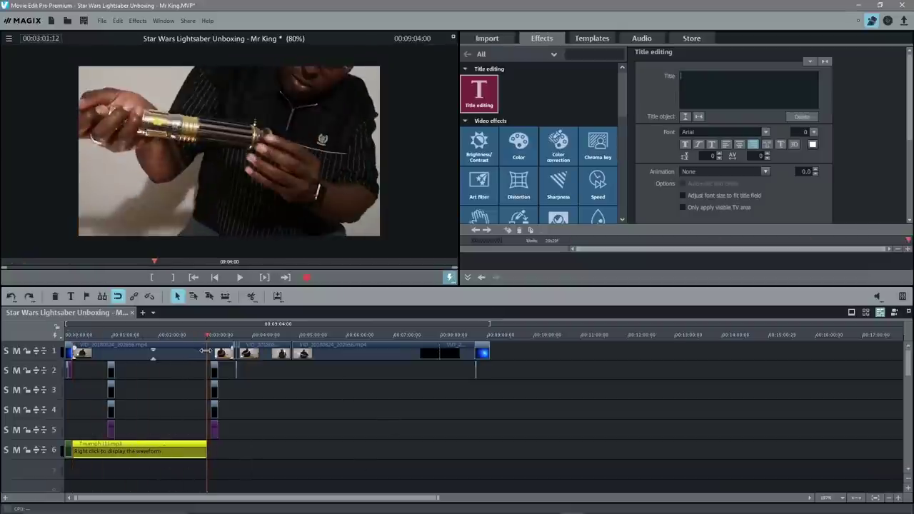
pyautogui.hotkey('ctrl', 'v')
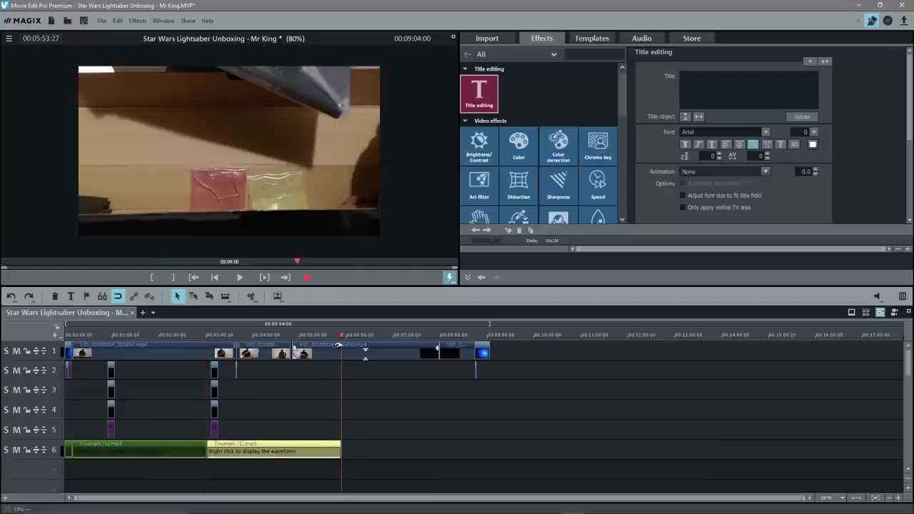
pyautogui.moveTo(240, 450)
pyautogui.mouseDown()
pyautogui.moveTo(270, 451)
pyautogui.moveTo(245, 443)
pyautogui.mouseUp()
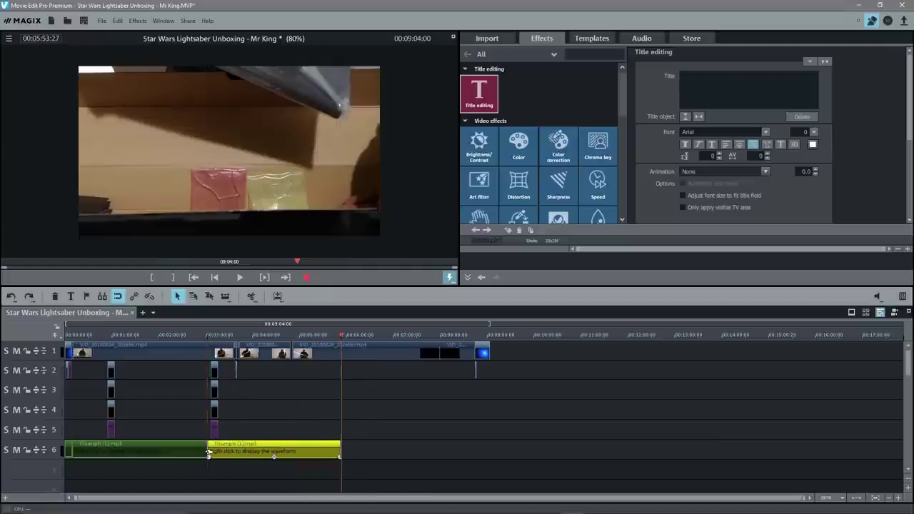
pyautogui.hotkey('ctrl', 'v')
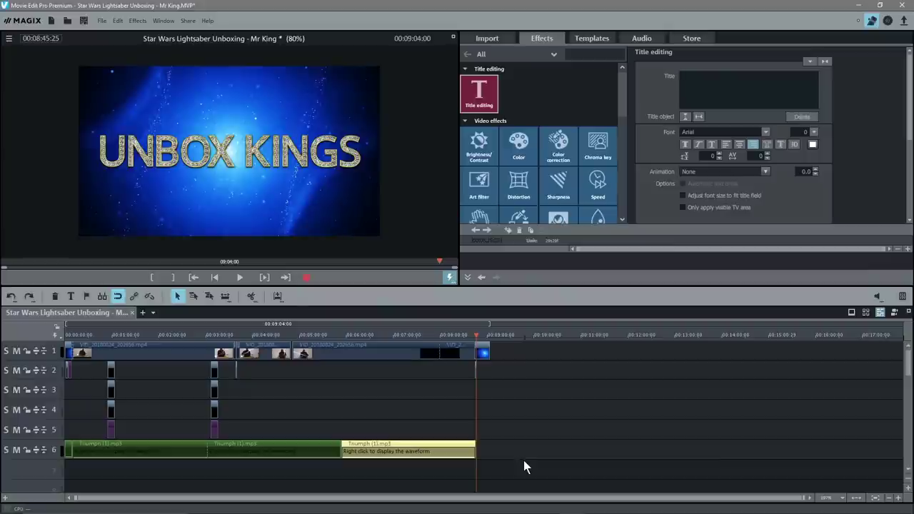
pyautogui.hotkey('ctrl', 'v')
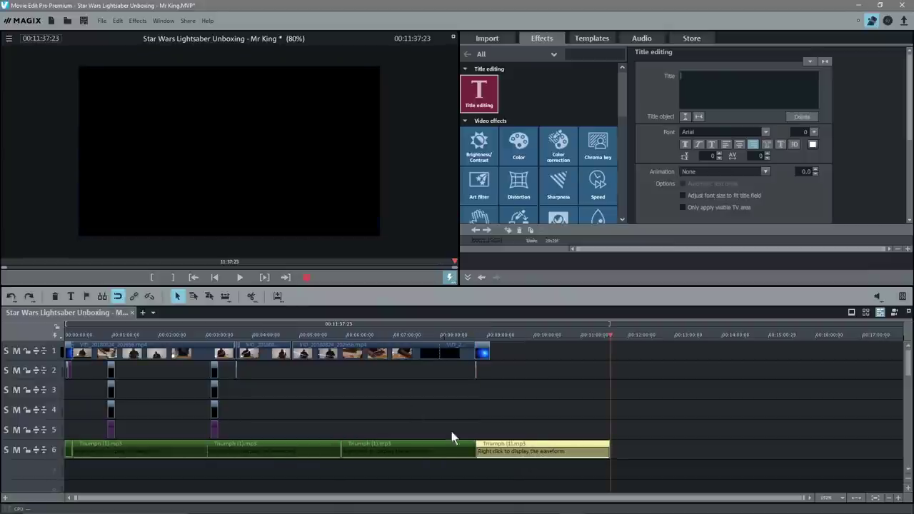
# Step: Split the last music copy at 00:09:04:00, where the video ends, and delete the excess part
pyautogui.click(491, 335)
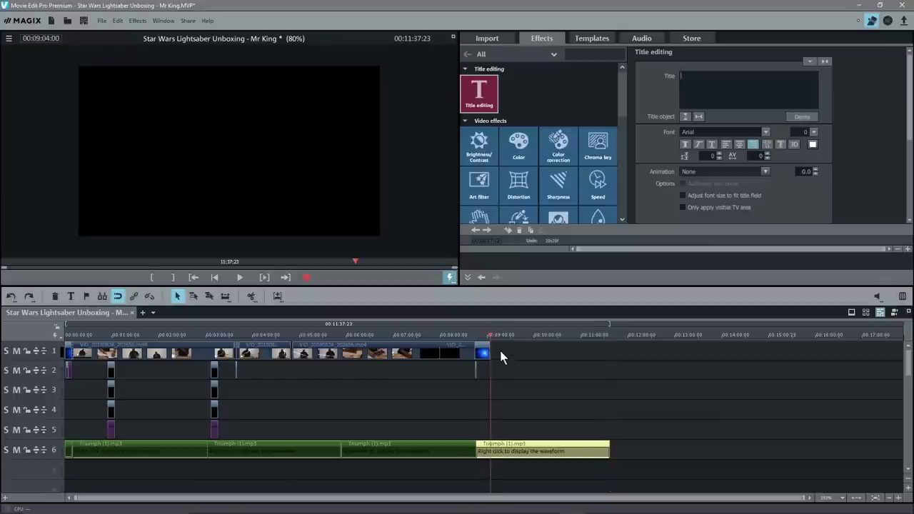
pyautogui.click(500, 452)
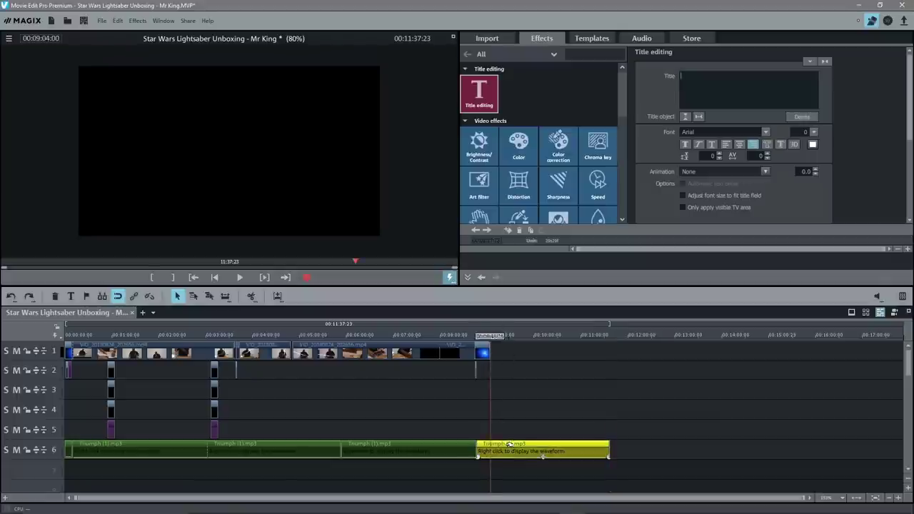
pyautogui.click(257, 300)
pyautogui.press('Delete')
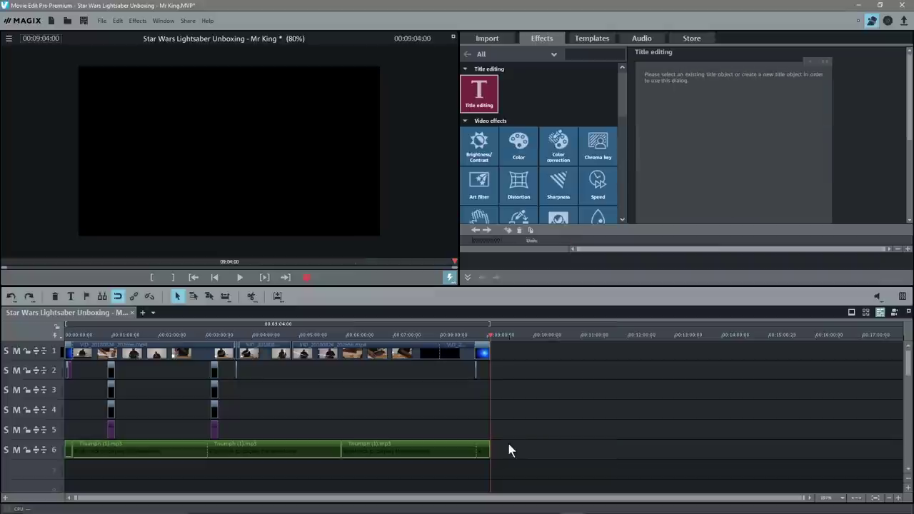
# Step: Add a fade-out to the last music piece on track 6 and play the movie's ending to check it
pyautogui.scroll(5, 513, 414)
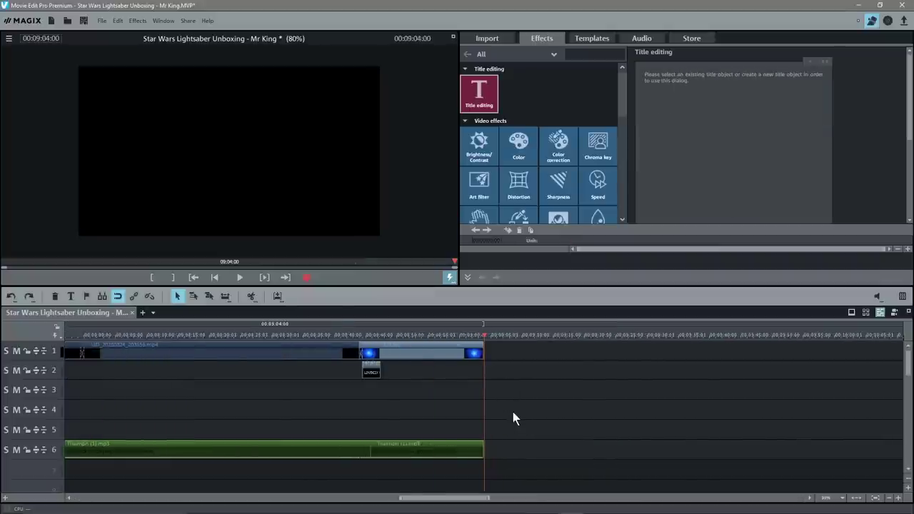
pyautogui.scroll(-1, 512, 416)
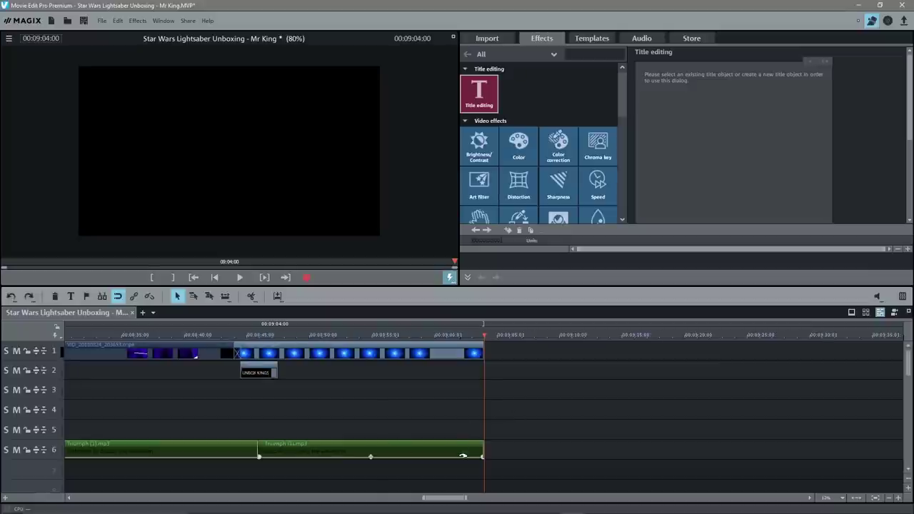
pyautogui.click(480, 458)
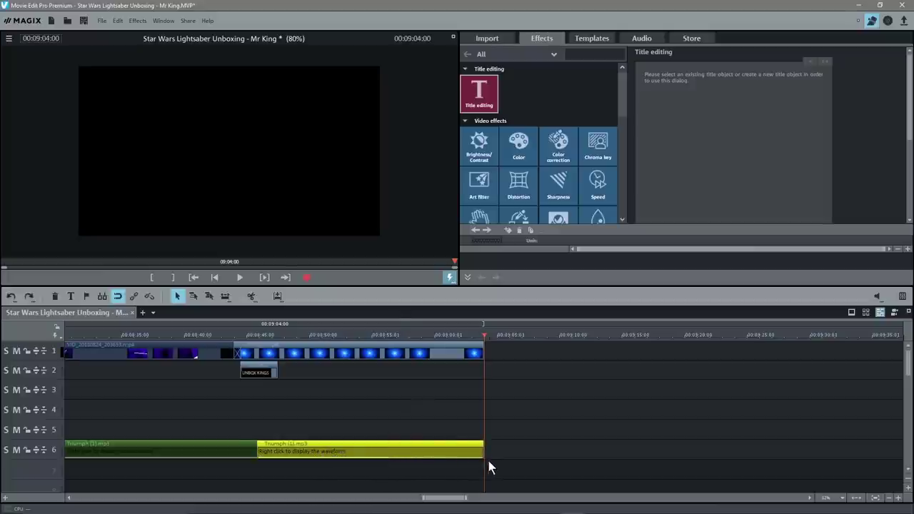
pyautogui.click(369, 335)
pyautogui.click(239, 278)
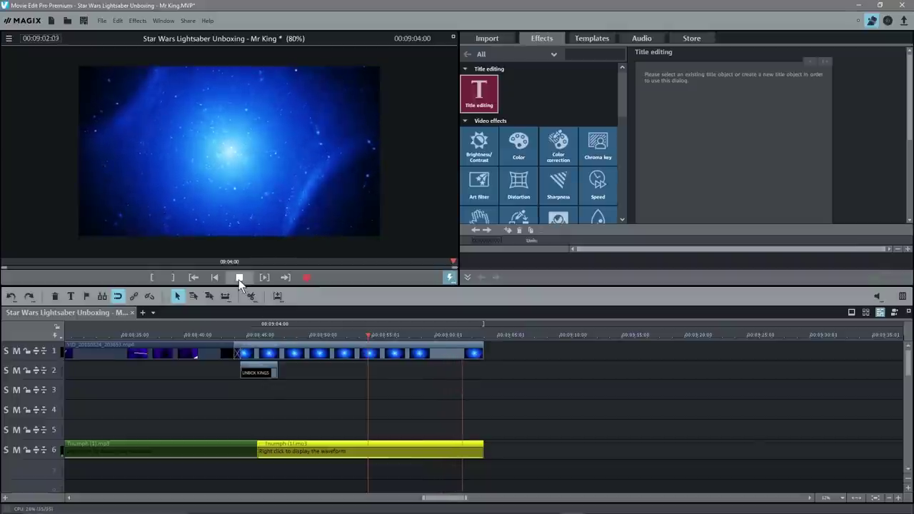
# Step: Increase the track height and lengthen the last music piece's fade-out so that it starts at the playhead, 00:08:54:22
pyautogui.scroll(3, 427, 447)
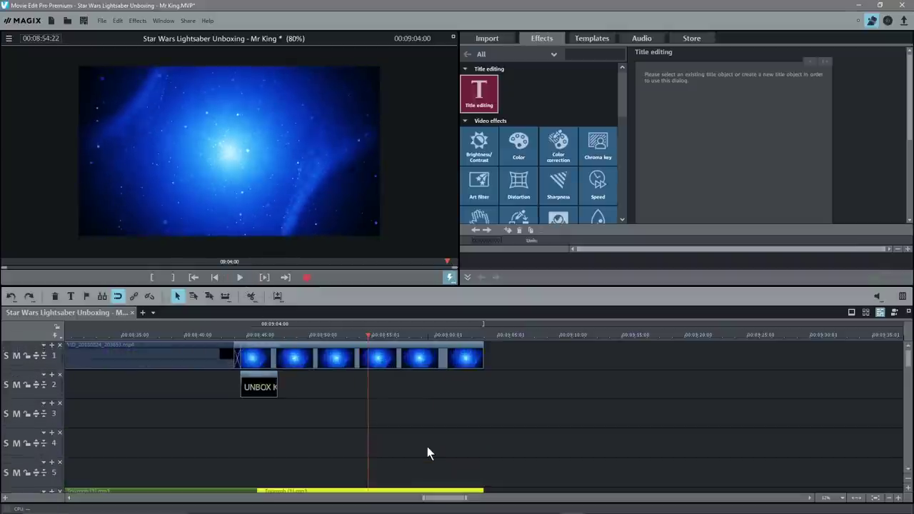
pyautogui.hscroll(1, 428, 447)
pyautogui.scroll(4, 427, 447)
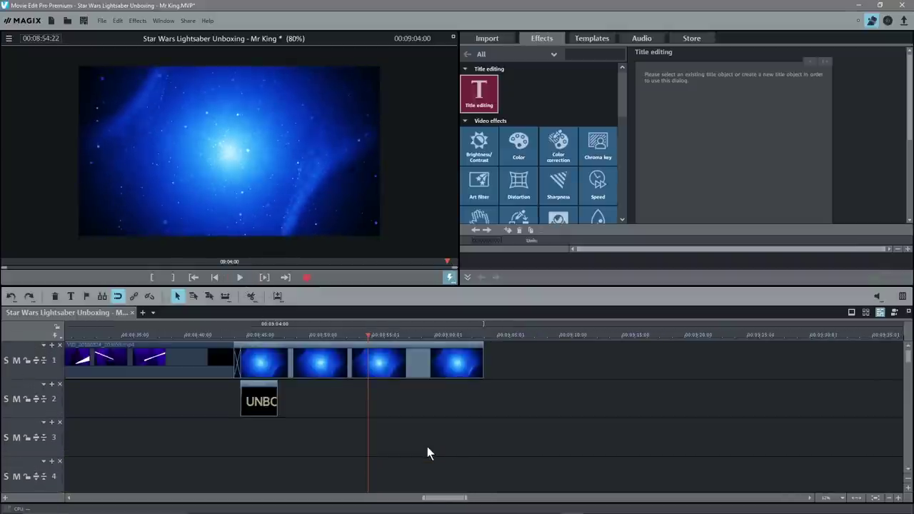
pyautogui.scroll(-4, 427, 446)
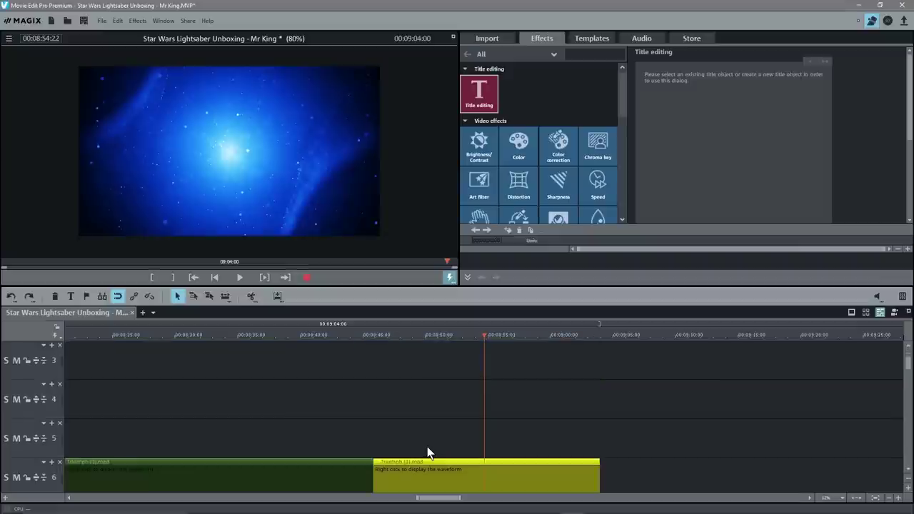
pyautogui.moveTo(508, 414)
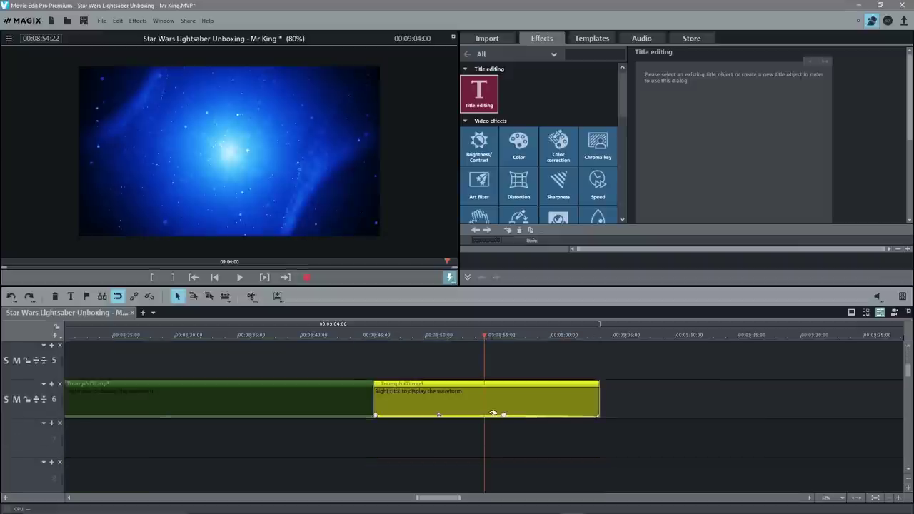
pyautogui.click(593, 412)
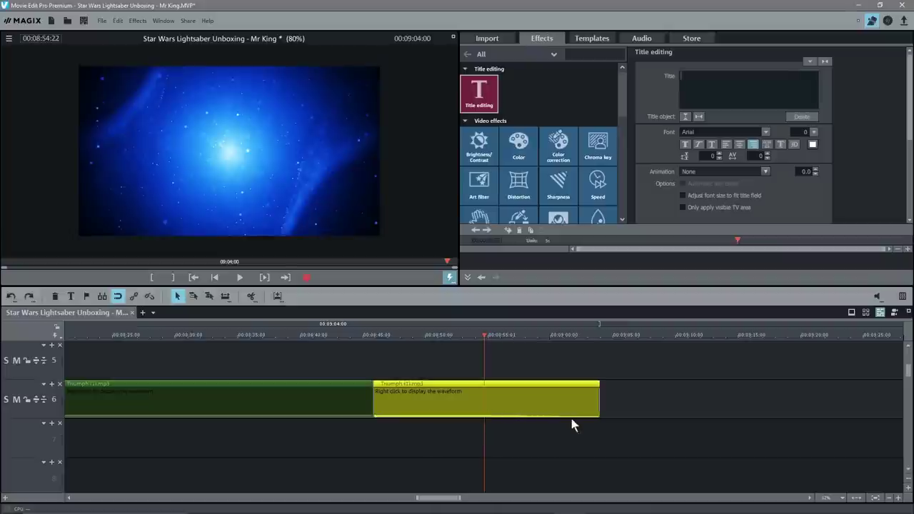
pyautogui.moveTo(425, 416)
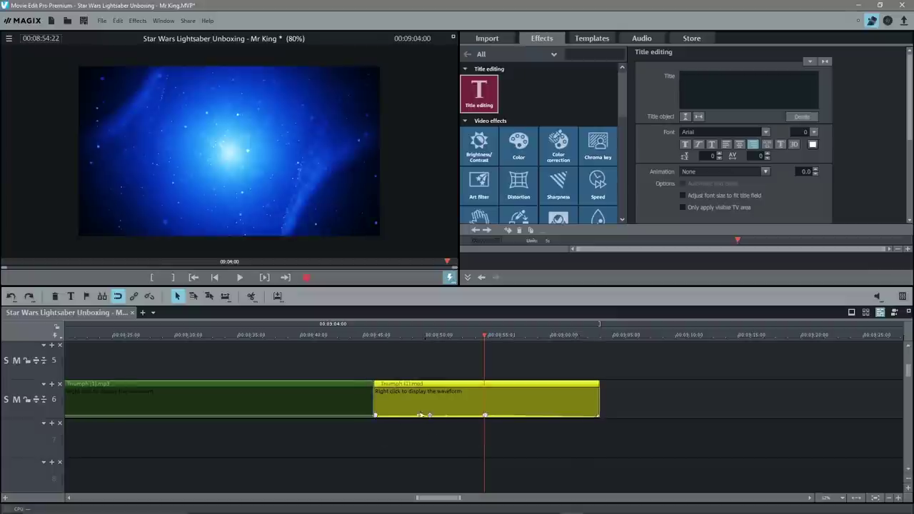
pyautogui.click(374, 416)
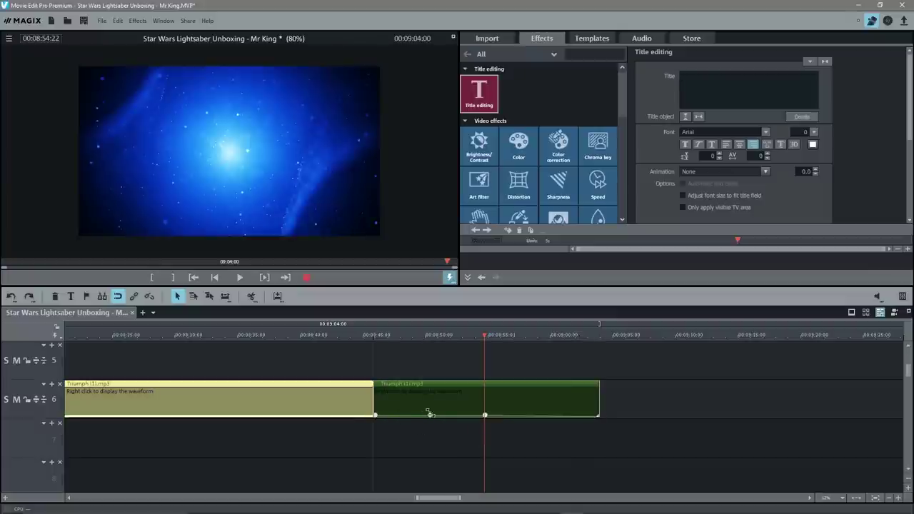
pyautogui.click(386, 410)
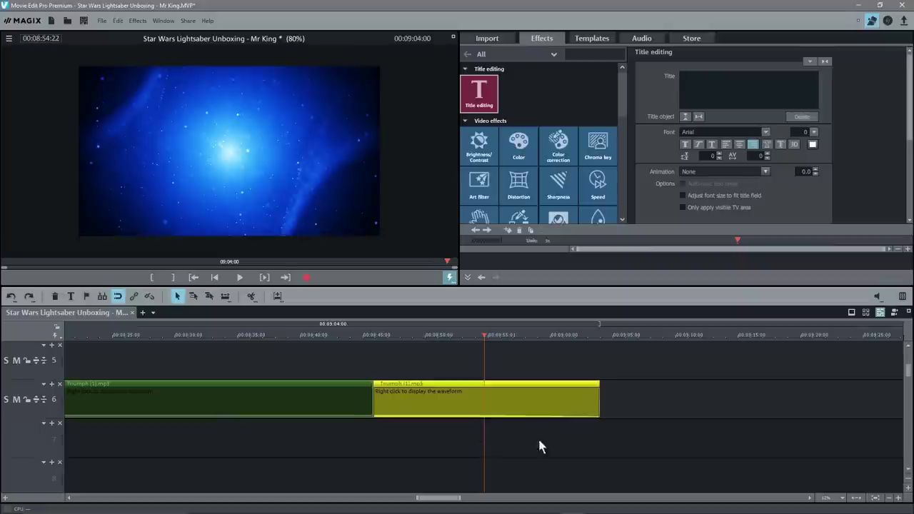
pyautogui.scroll(-4, 220, 449)
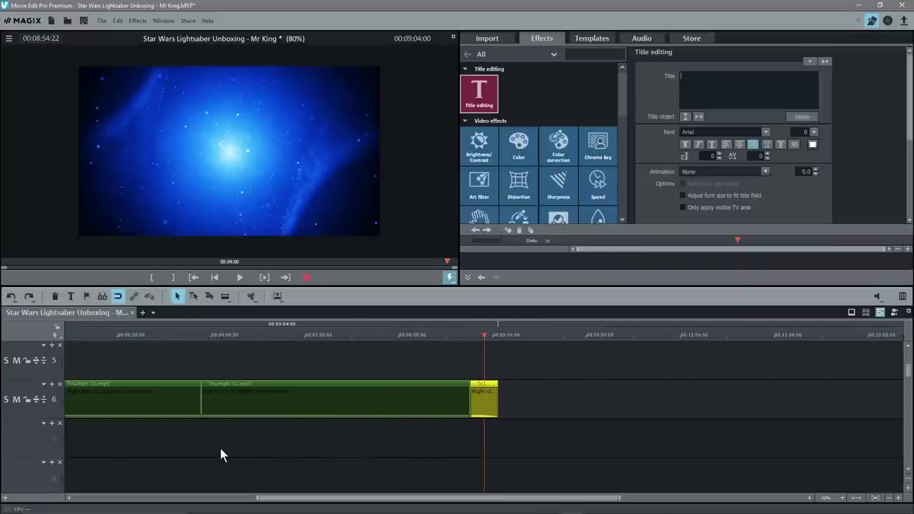
# Step: Reduce the height of the timeline tracks and save the movie project
pyautogui.scroll(-2, 220, 449)
pyautogui.scroll(-1, 221, 449)
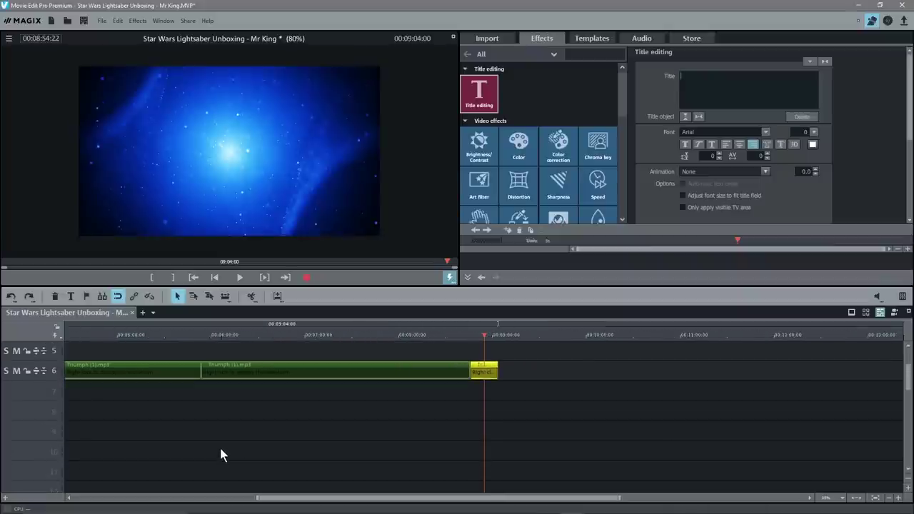
pyautogui.click(84, 21)
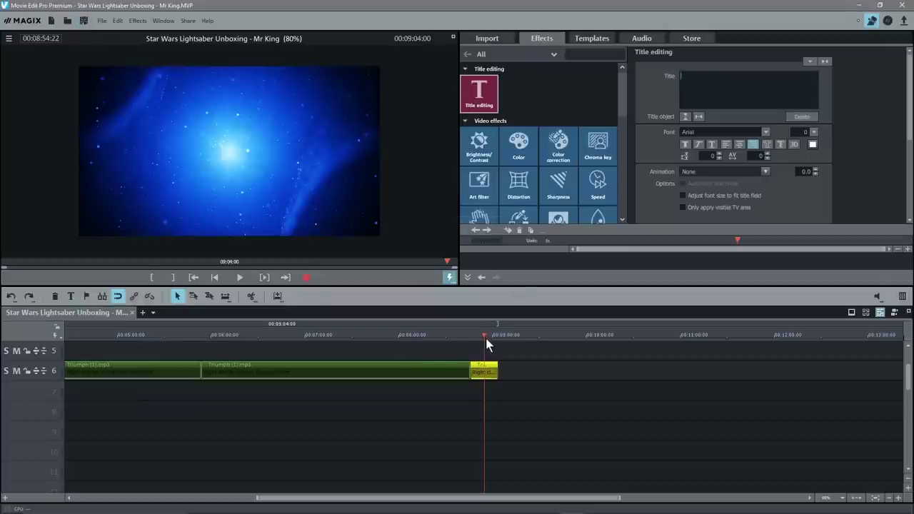
# Step: Return the playhead to the start of the movie, 00:00:00:00, and save the project again
pyautogui.moveTo(484, 337); pyautogui.dragTo(172, 358)
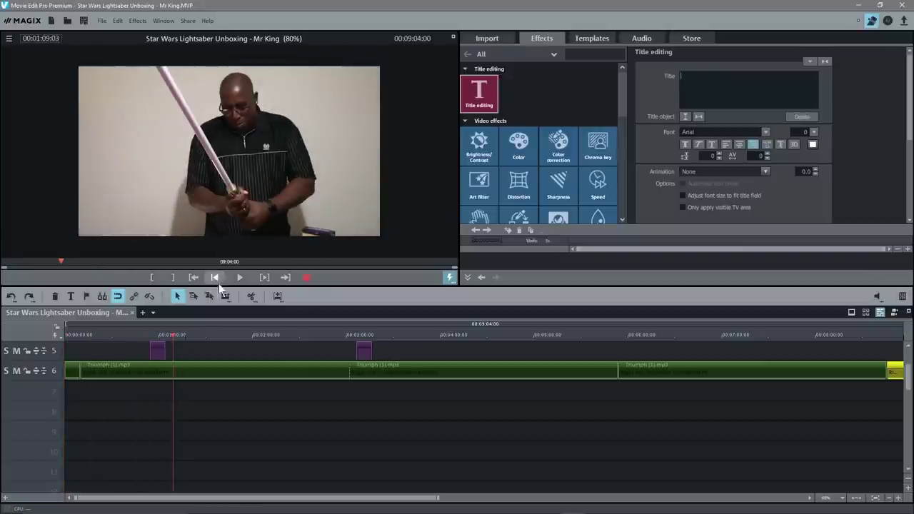
pyautogui.click(217, 280)
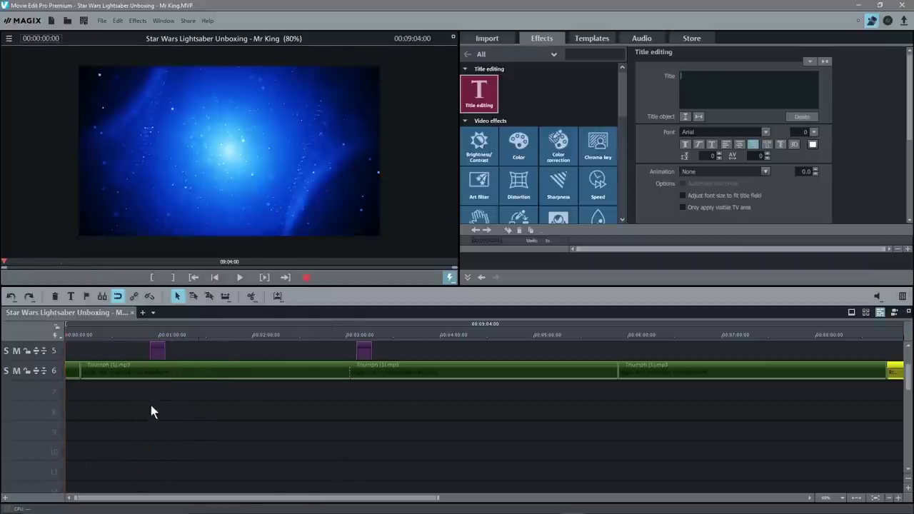
pyautogui.scroll(3, 166, 401)
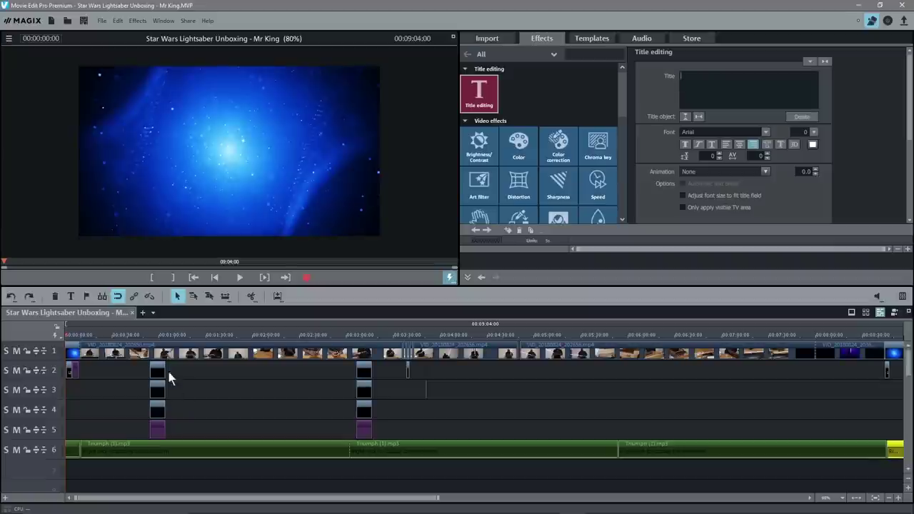
pyautogui.moveTo(65, 333)
pyautogui.mouseDown()
pyautogui.moveTo(416, 335)
pyautogui.moveTo(414, 350)
pyautogui.moveTo(65, 337)
pyautogui.moveTo(658, 335)
pyautogui.moveTo(65, 335)
pyautogui.mouseUp()
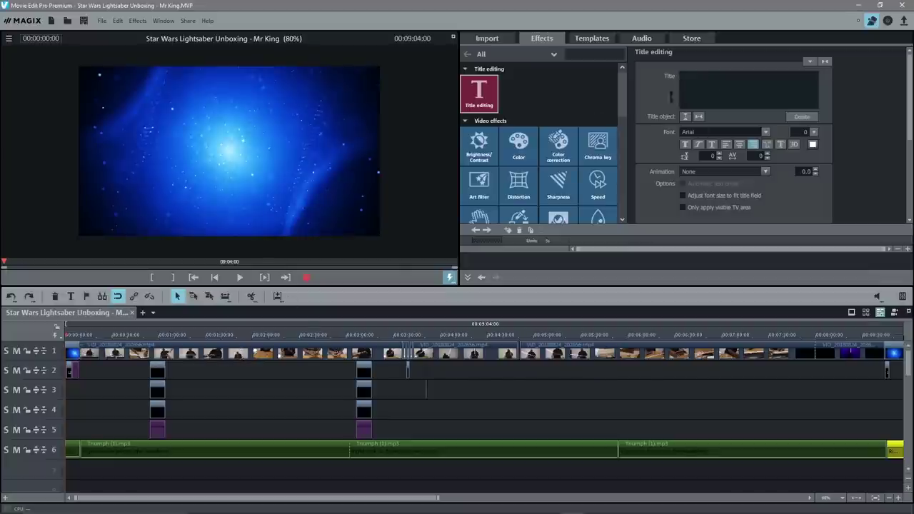
pyautogui.click(82, 23)
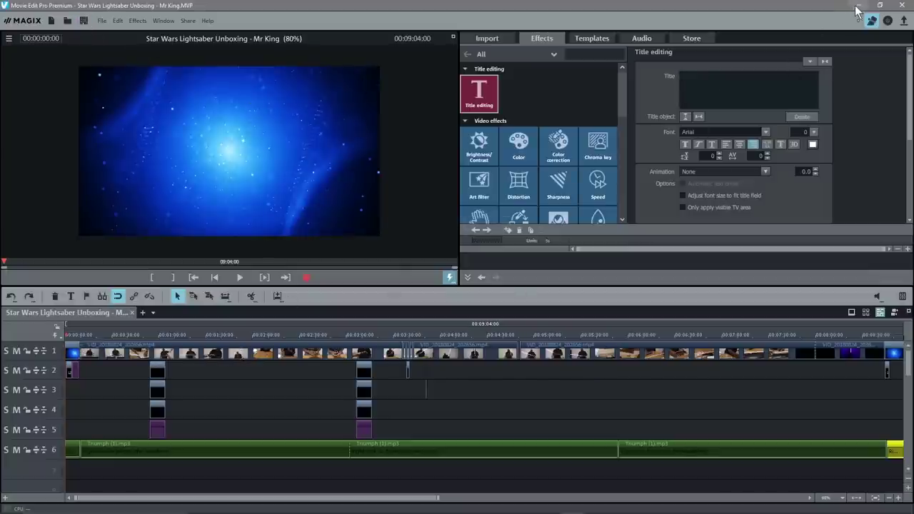
# Step: Minimise the movie editor, switch to Chrome to view the Unbox Kings UK YouTube channel, and minimise the browser
pyautogui.click(858, 5)
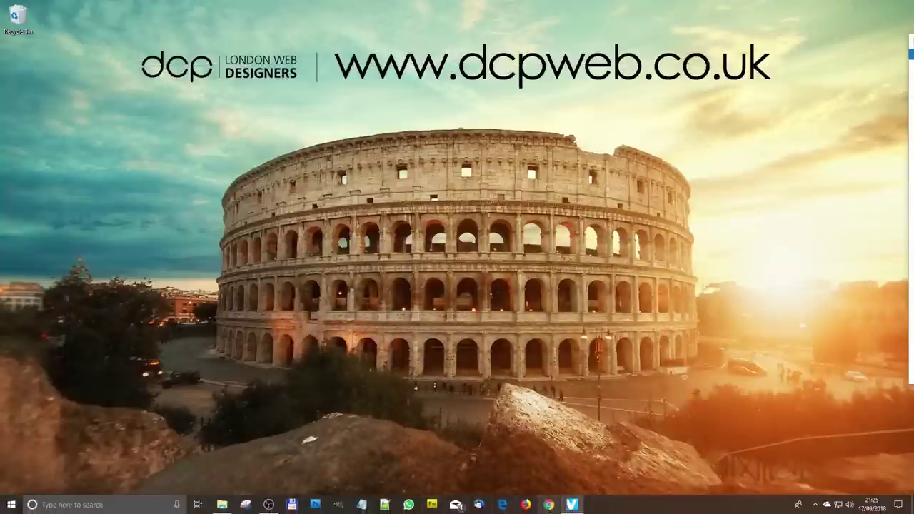
pyautogui.click(551, 507)
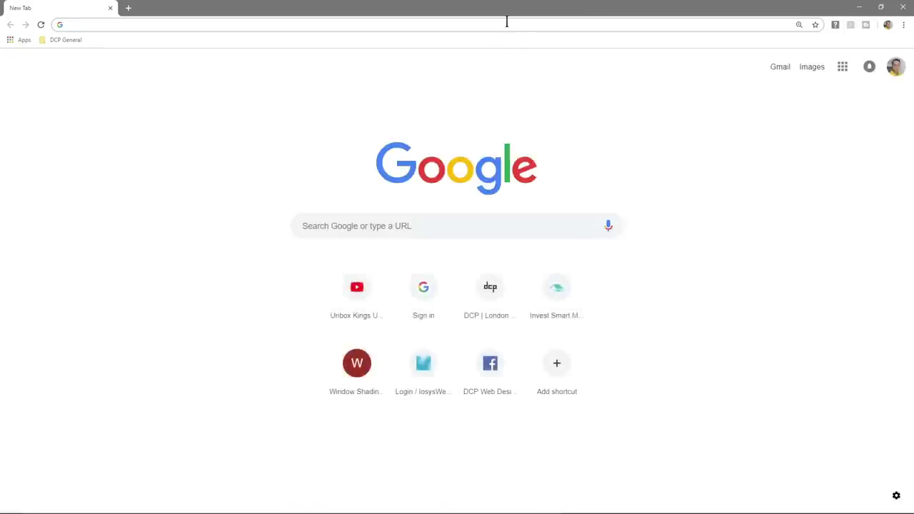
pyautogui.click(360, 292)
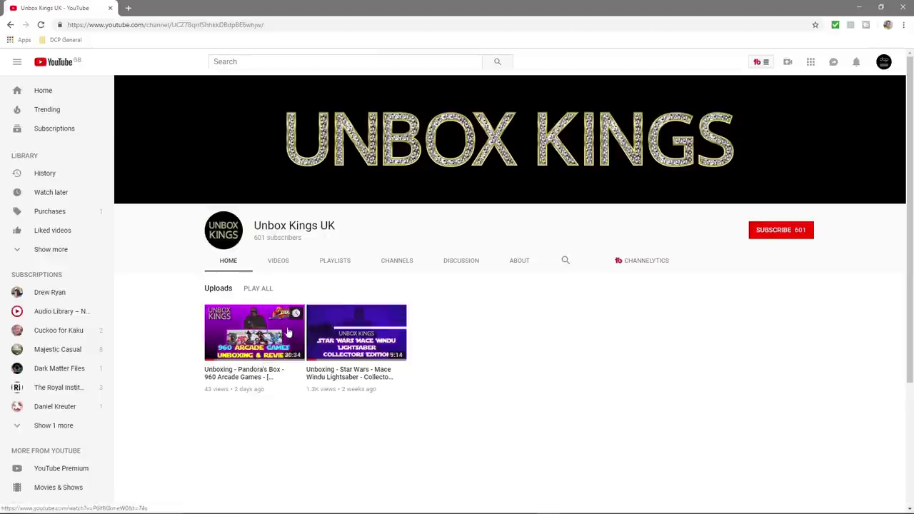
pyautogui.click(859, 4)
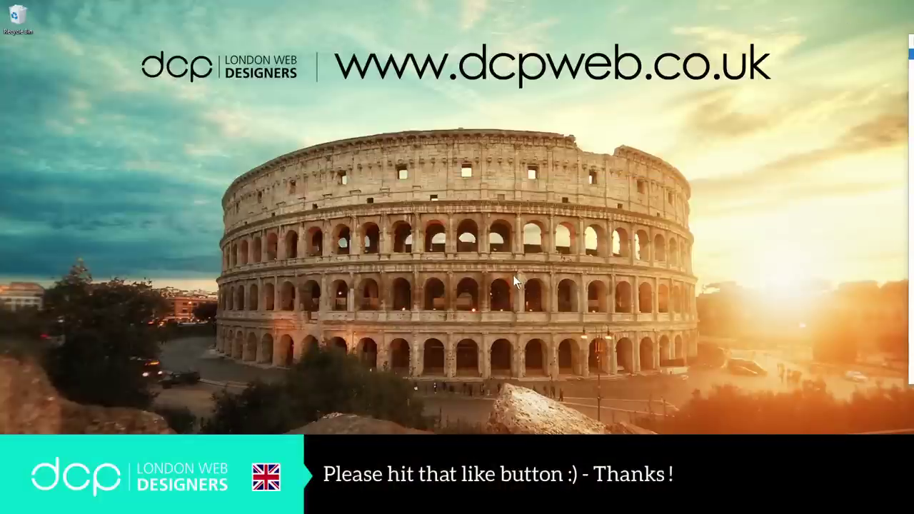